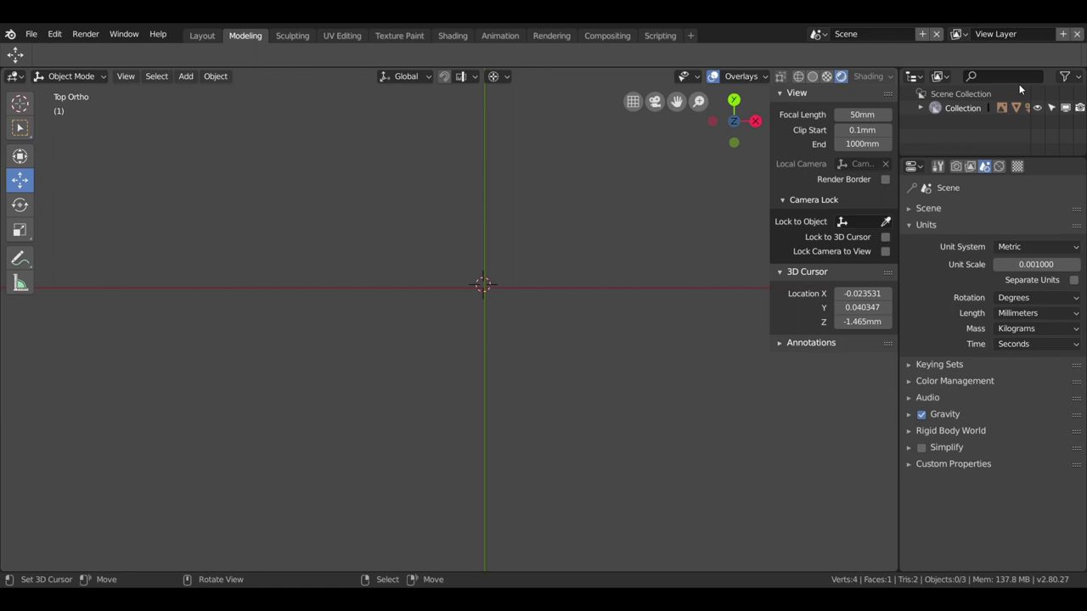
Step: Add the first photo of the black cylindrical part as an image reference
key("shift+a")
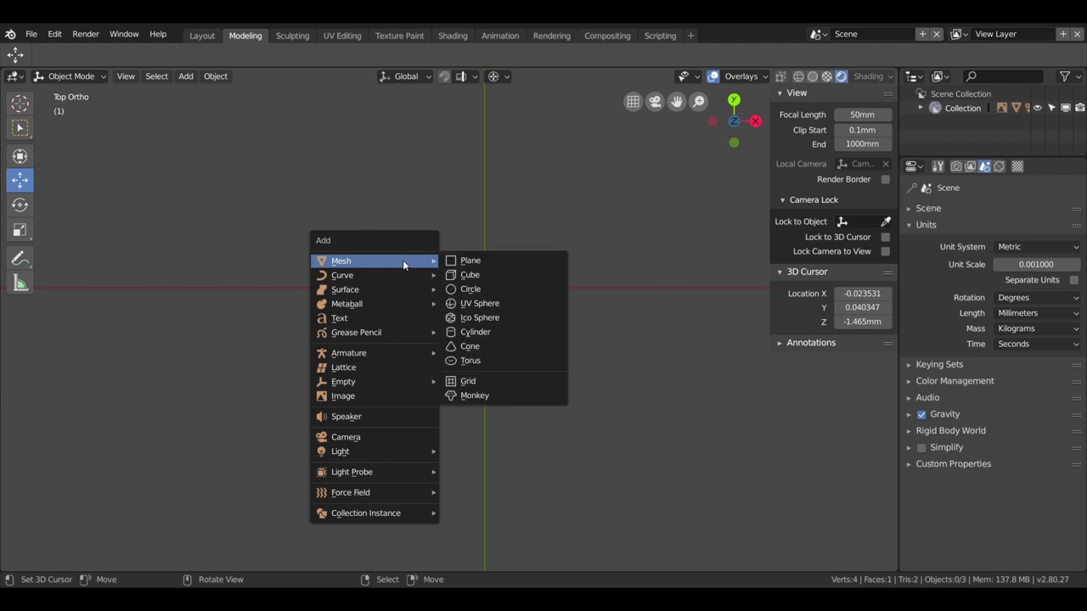
left_click(343, 396)
double_click(335, 185)
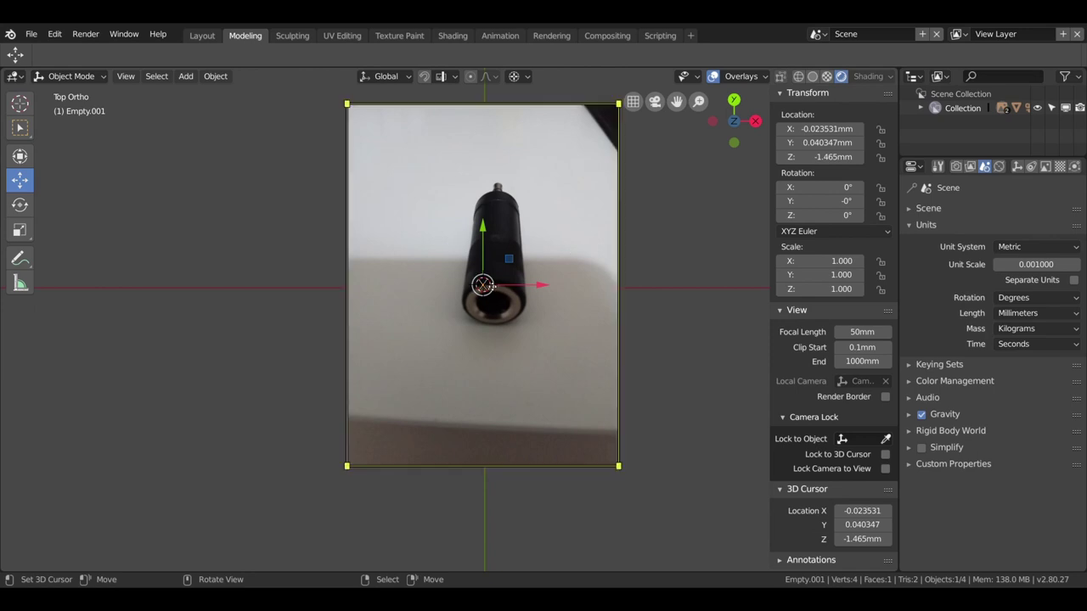
Step: Slide the reference image left along X to about −10.705 mm
left_click_drag(544, 288, 318, 288)
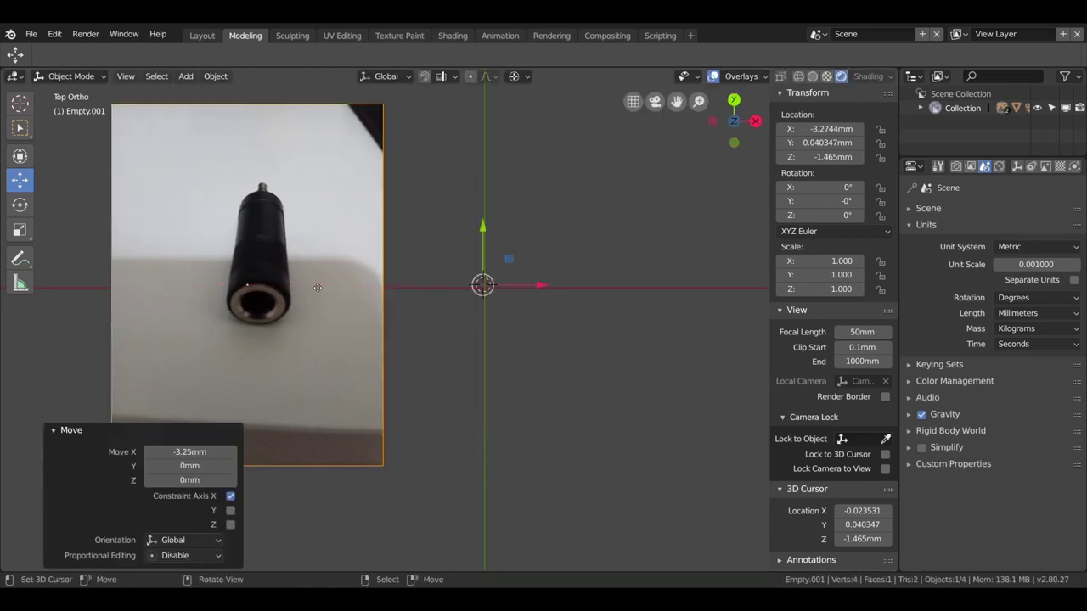
scroll(317, 288, "down", 8)
left_click_drag(518, 312, 396, 297)
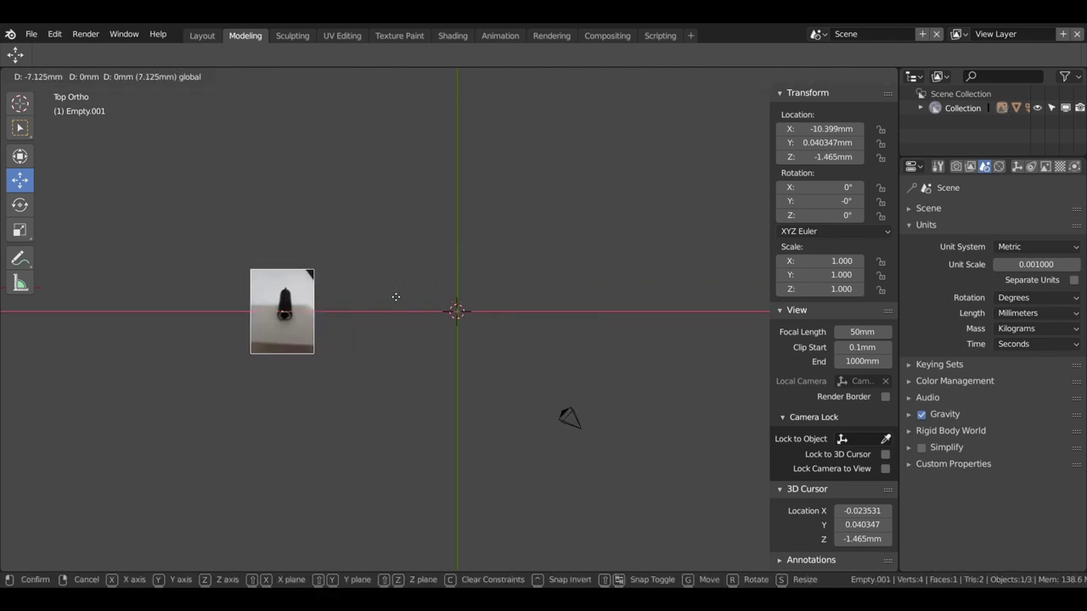
key("shift+a")
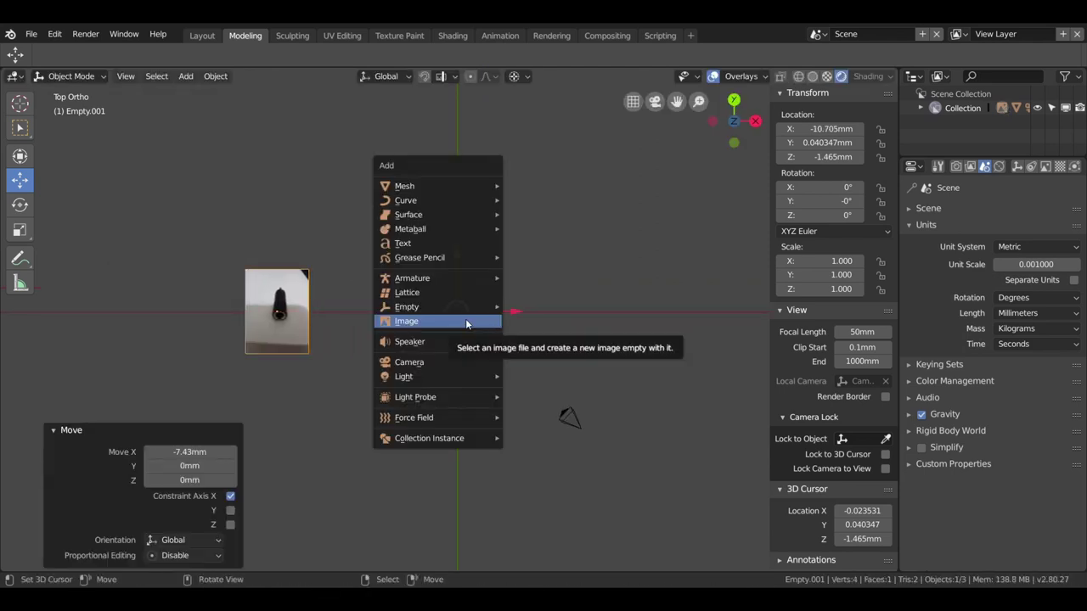
left_click(466, 320)
left_click(550, 178)
double_click(551, 178)
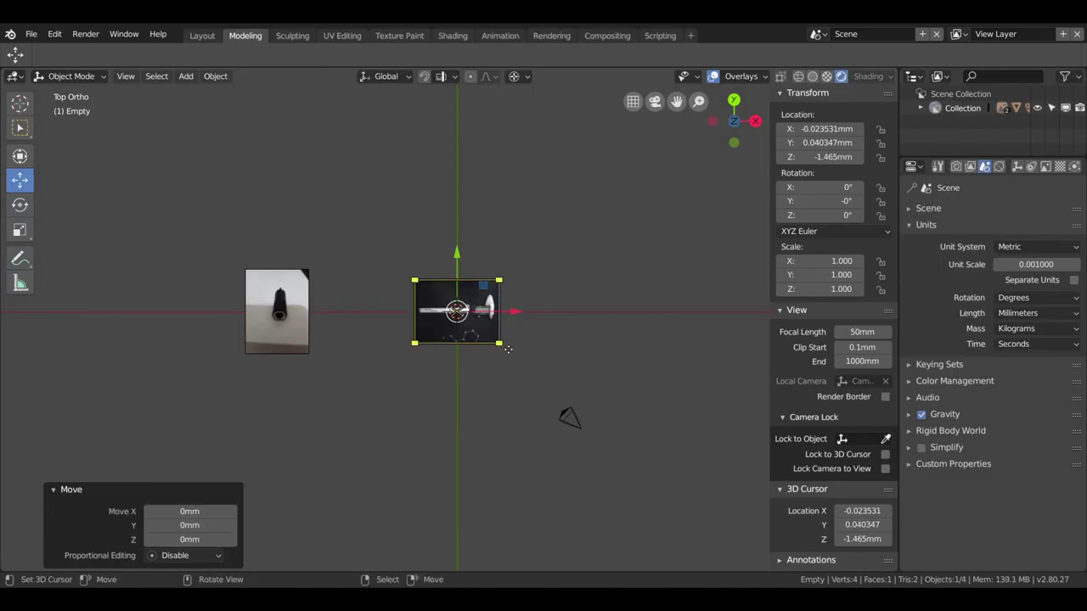
left_click_drag(501, 349, 652, 448)
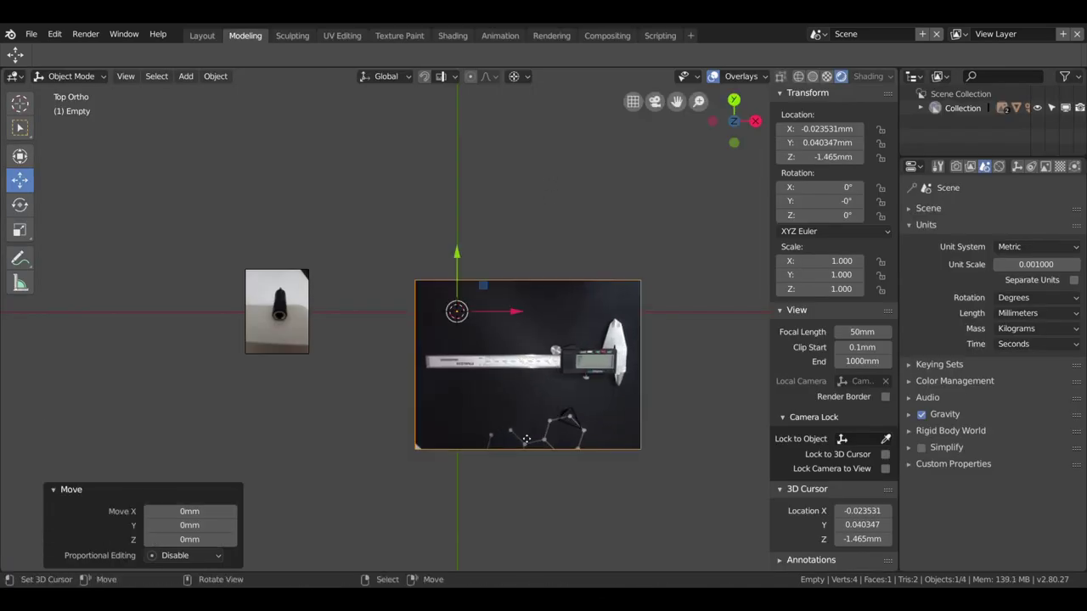
scroll(553, 422, "up", 2)
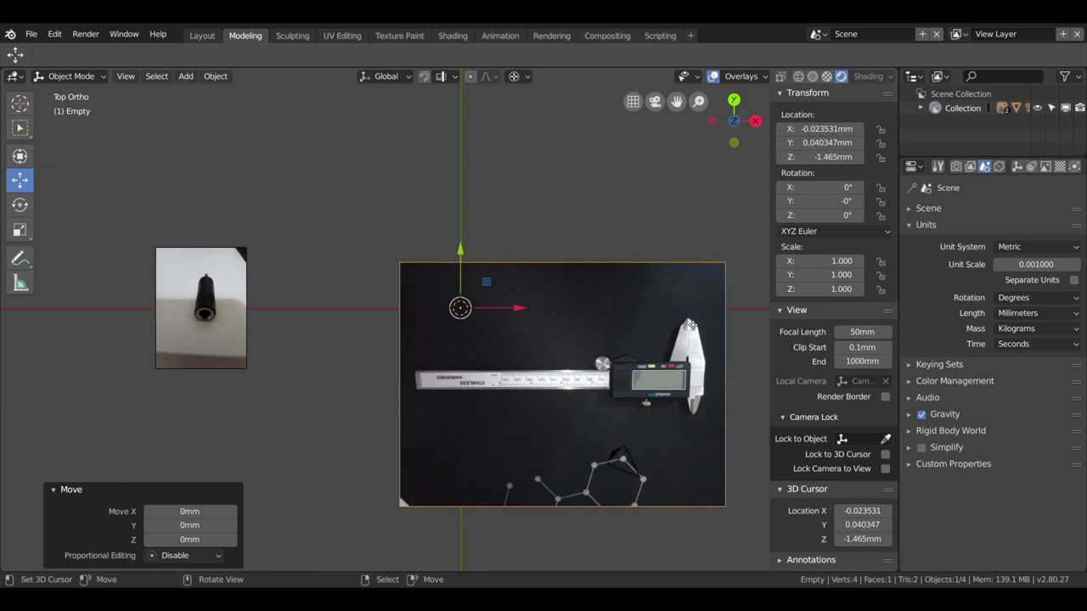
key("Delete")
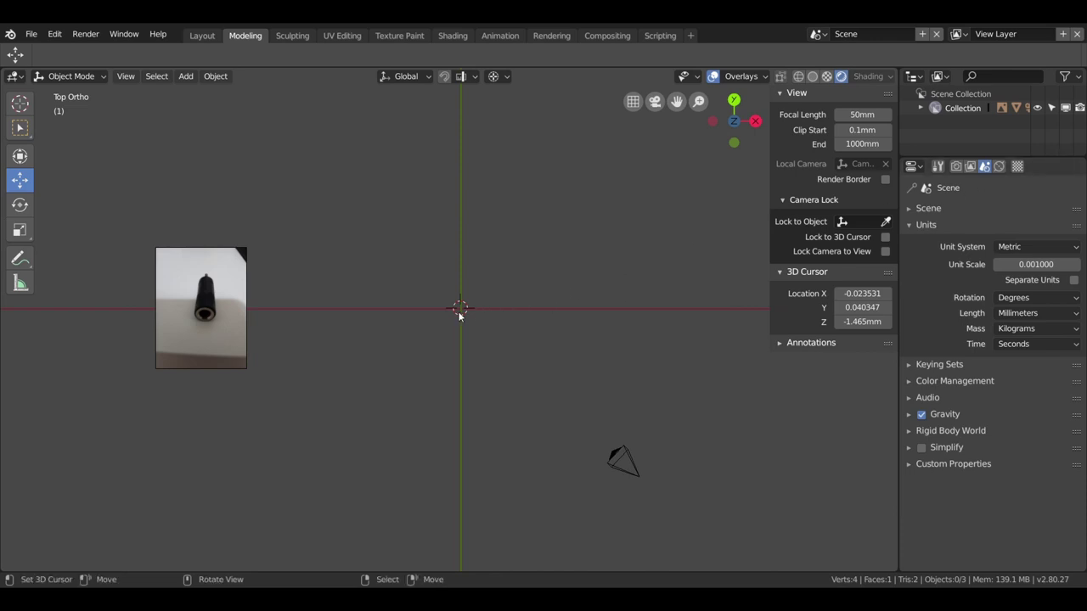
Step: Add an 8-vertex circle, scale it down to 7.65 mm edges, and fill it with one face
key("shift+a")
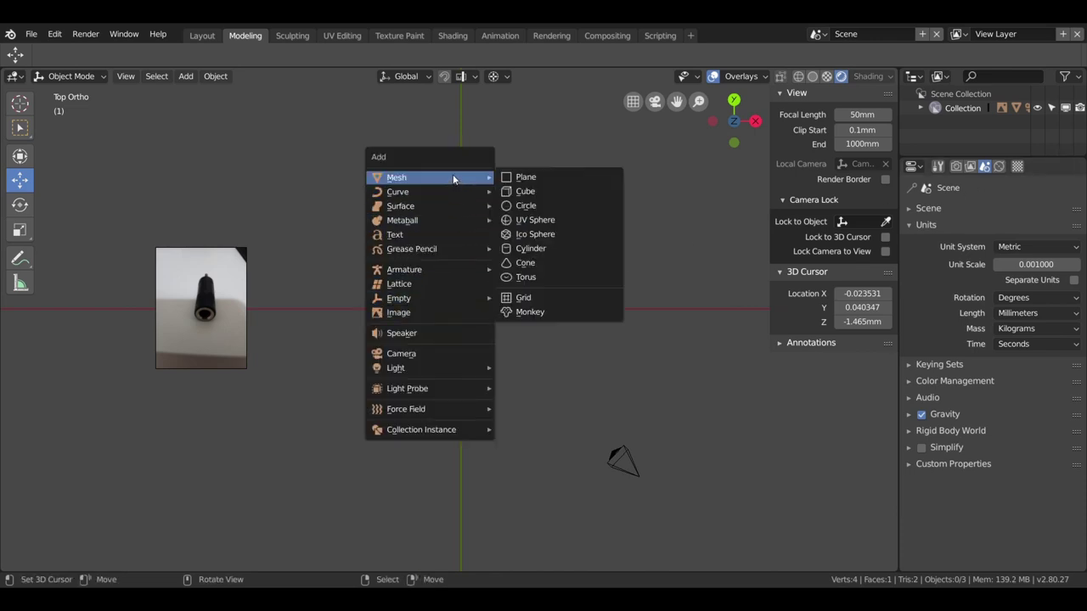
left_click(539, 208)
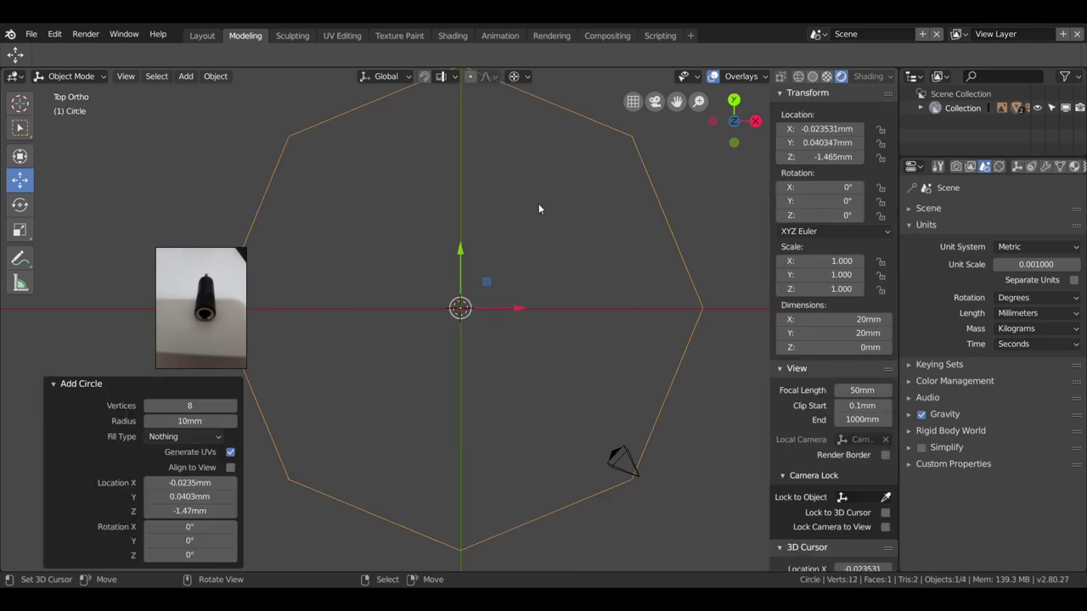
key("s")
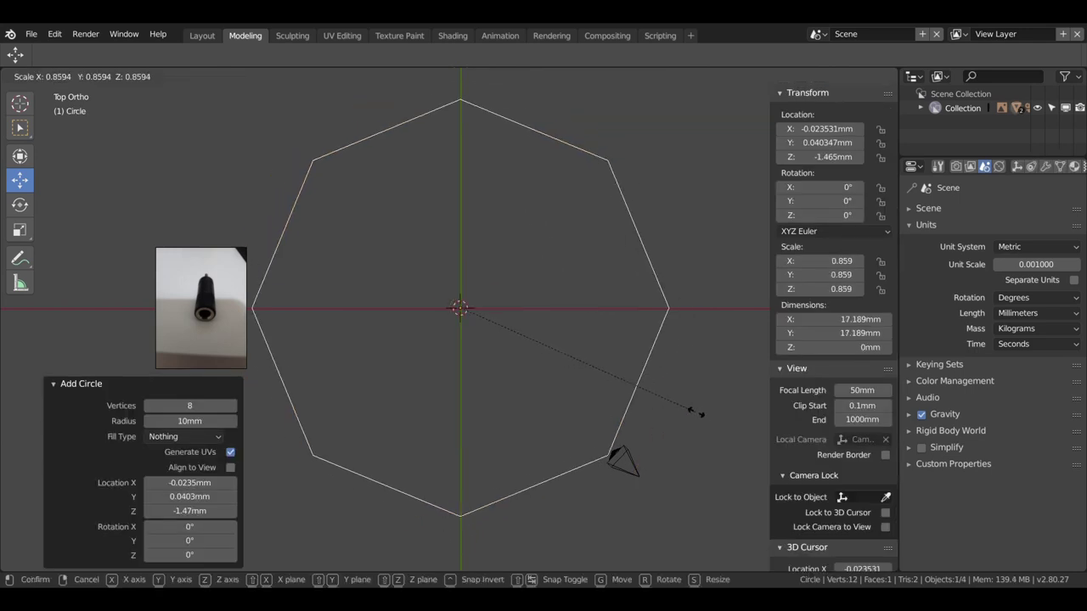
left_click(562, 363)
key("Tab")
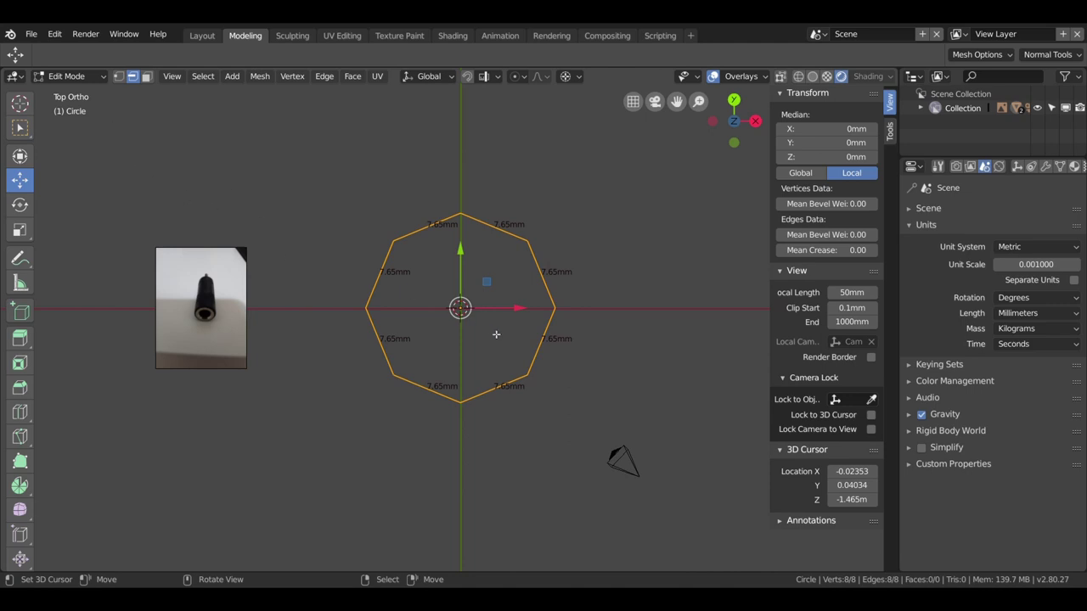
key("f")
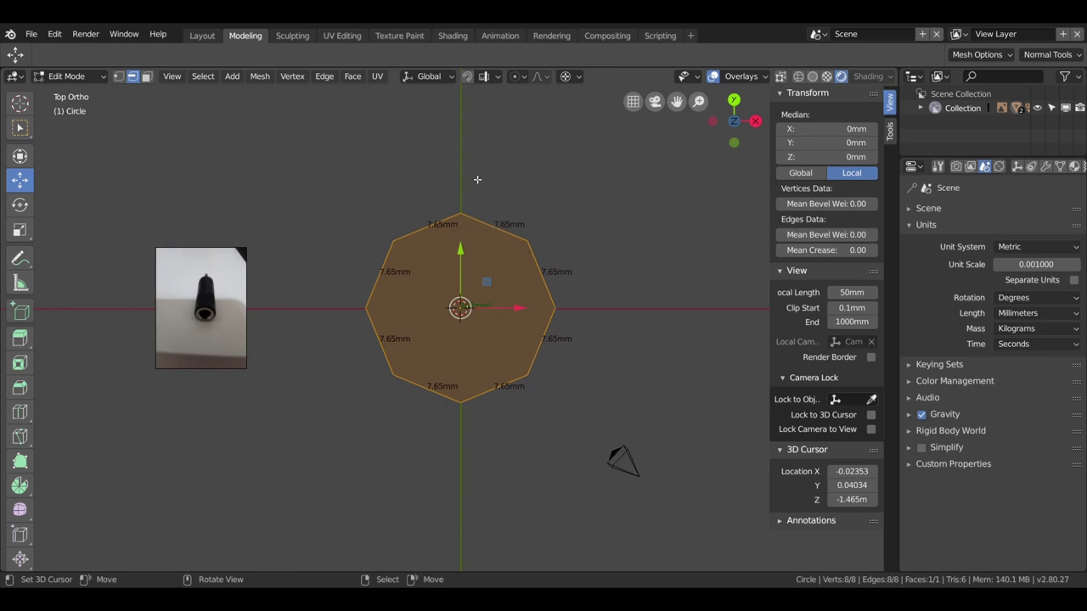
left_click(742, 78)
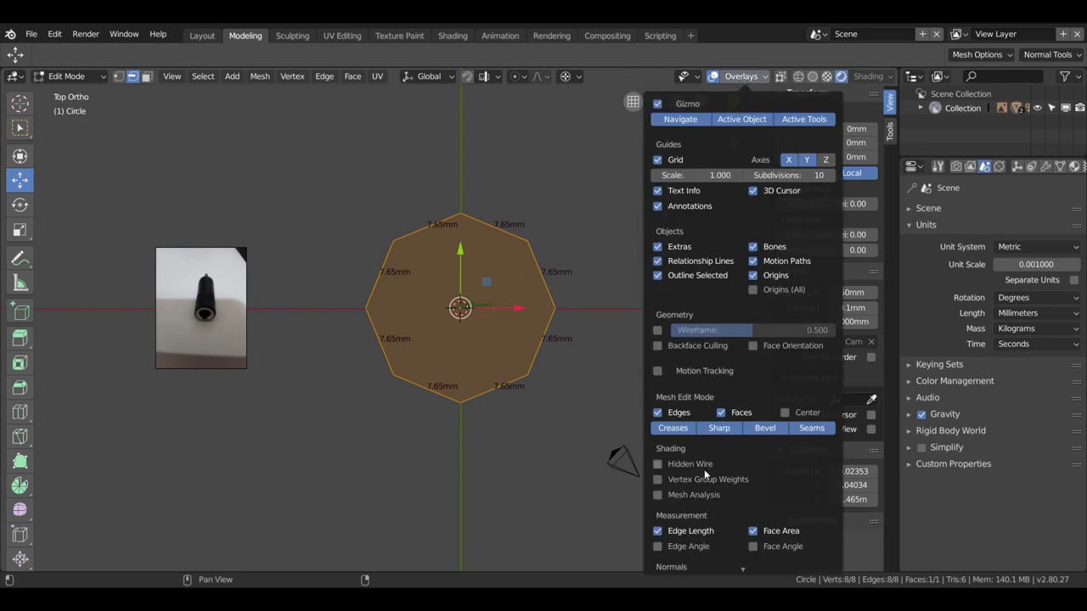
scroll(658, 475, "down", 1)
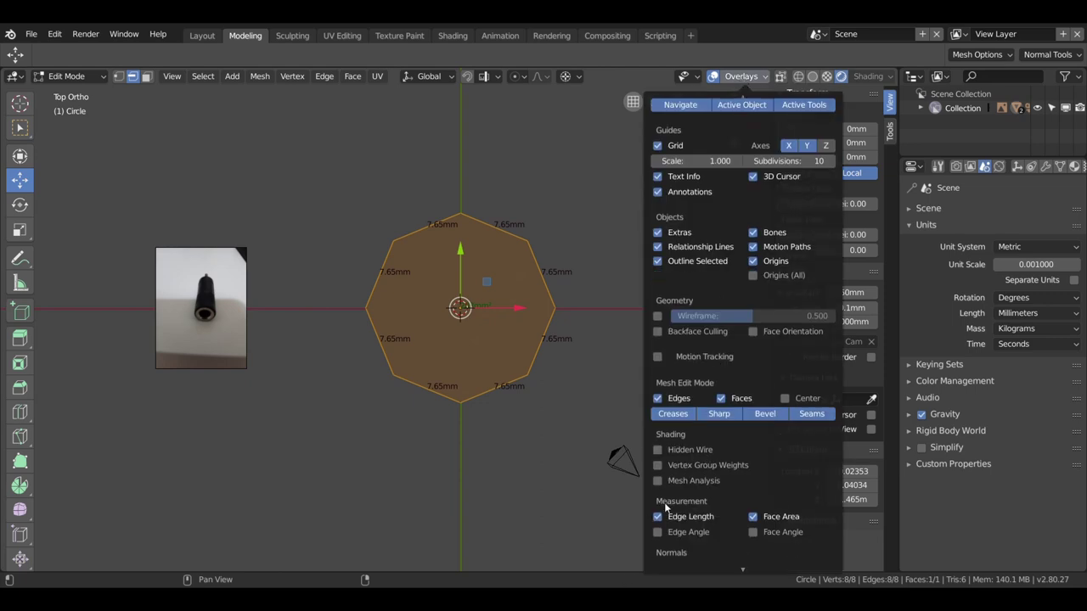
left_click(658, 517)
left_click(657, 517)
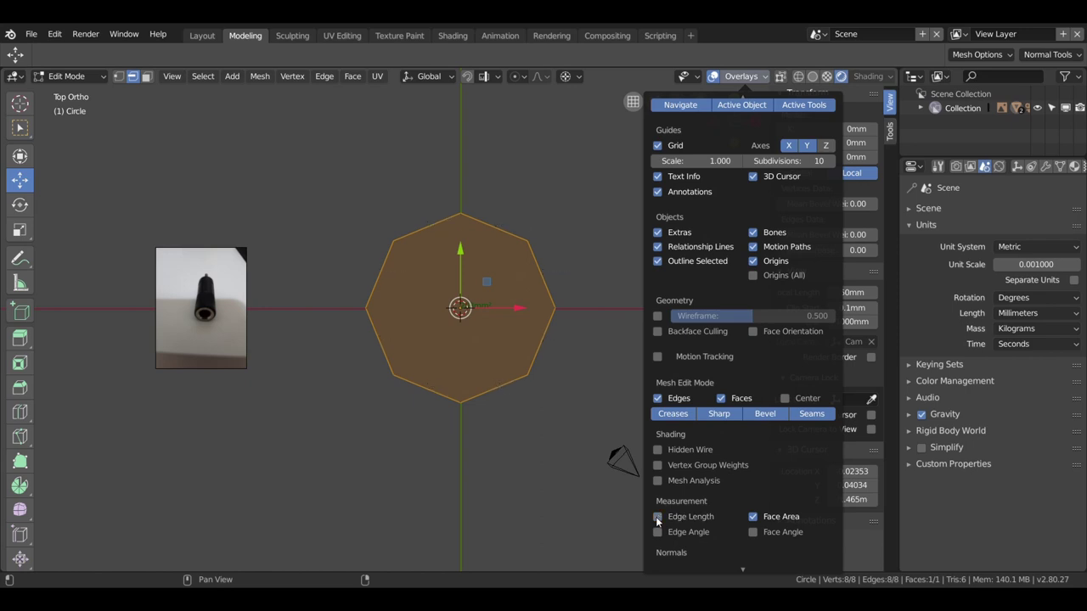
left_click(753, 517)
left_click(753, 517)
left_click(753, 517)
left_click(753, 517)
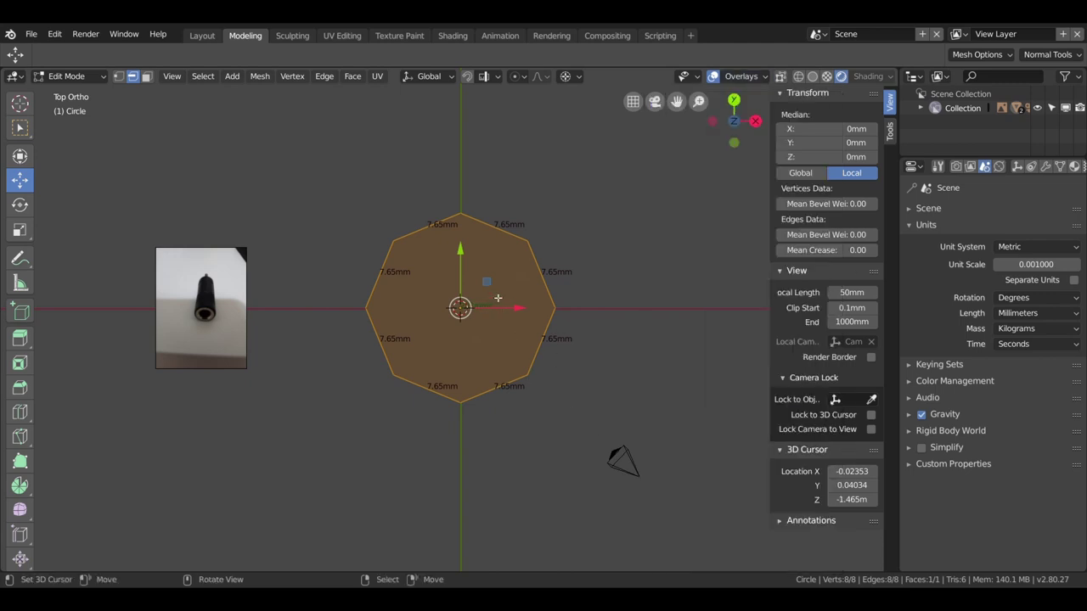
right_click(634, 383, "shift")
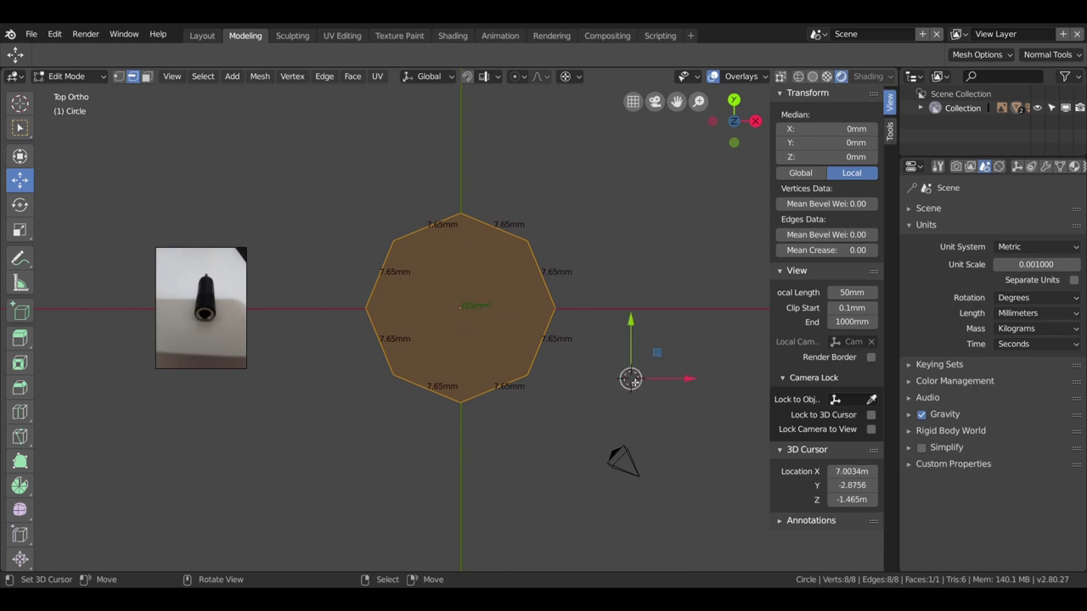
Step: Set the transform pivot point to Active Element, then back to 3D Cursor
scroll(634, 383, "up", 4)
scroll(634, 383, "up", 2)
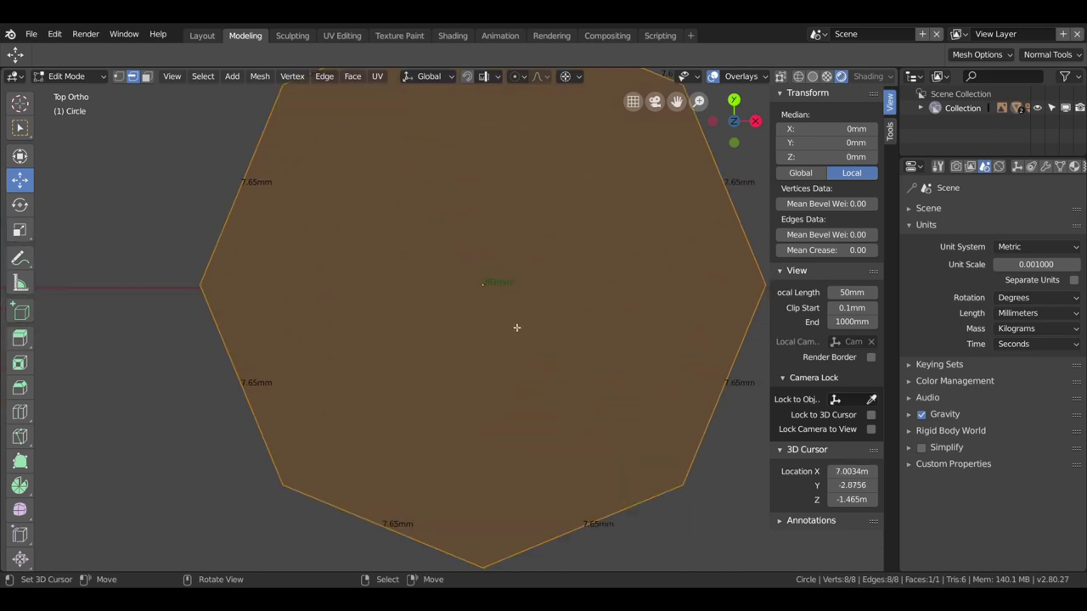
scroll(516, 326, "down", 5)
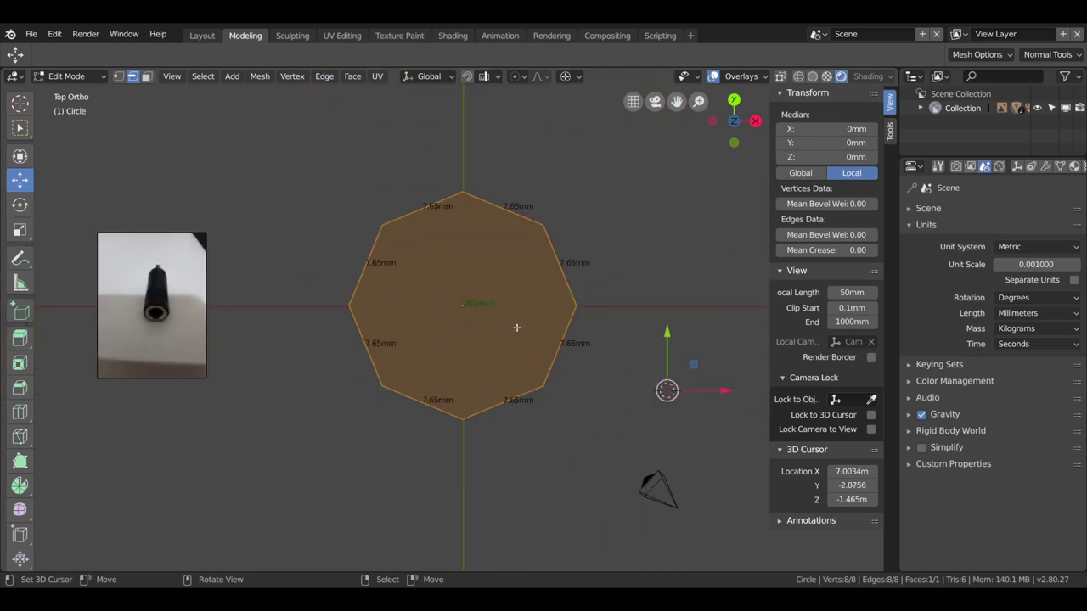
left_click(518, 77)
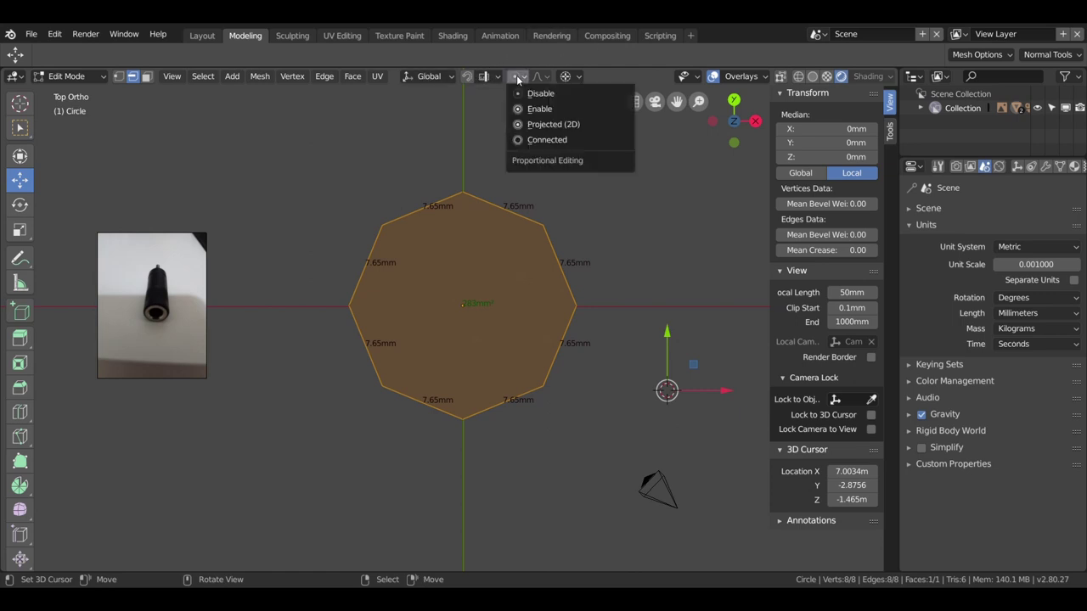
left_click(577, 77)
left_click(576, 76)
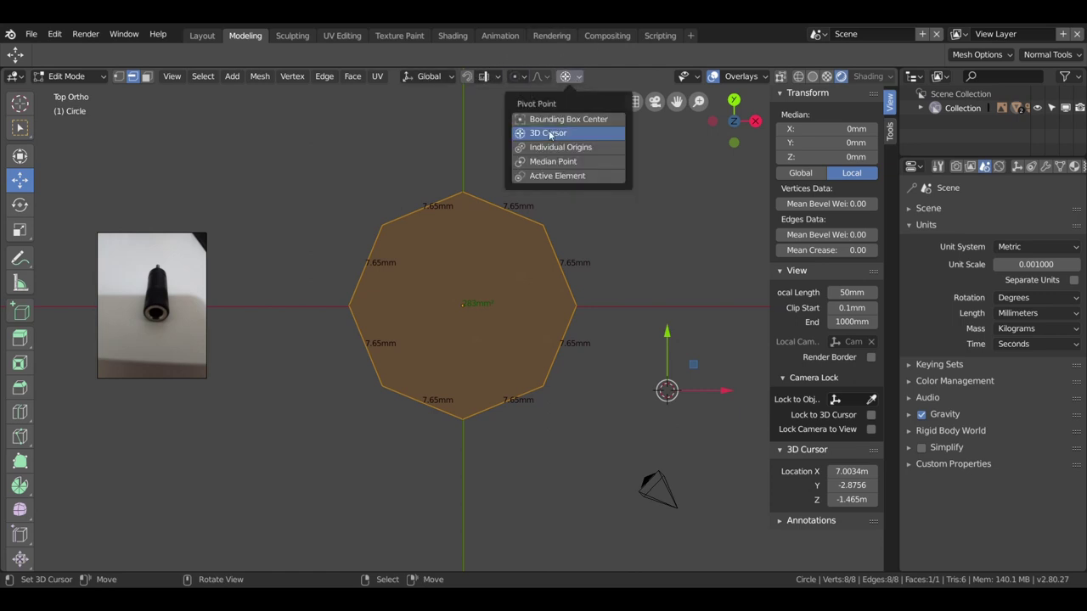
left_click(547, 177)
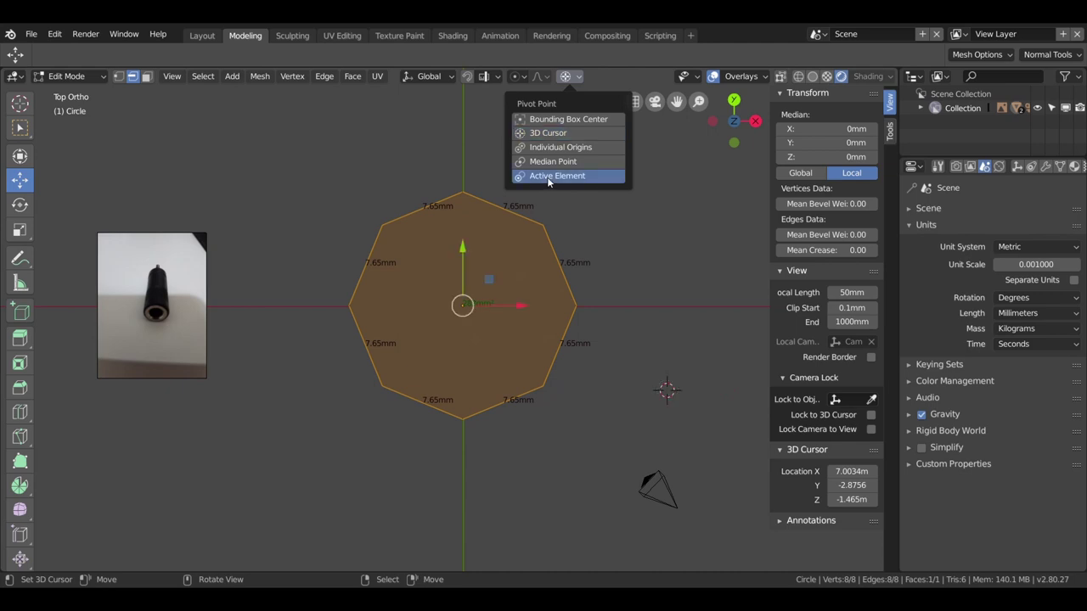
left_click(547, 177)
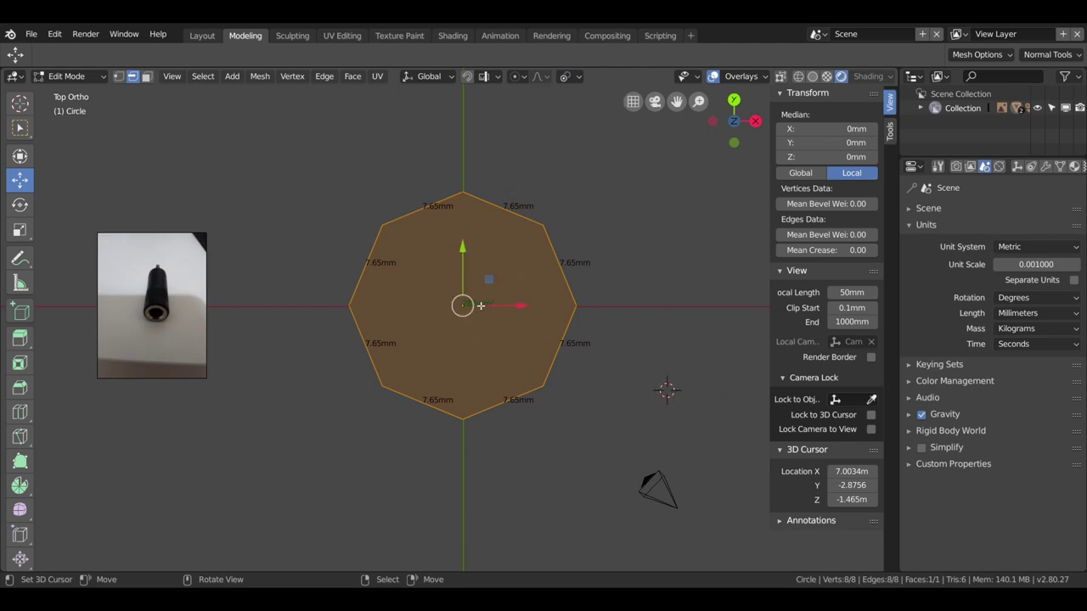
left_click(564, 75)
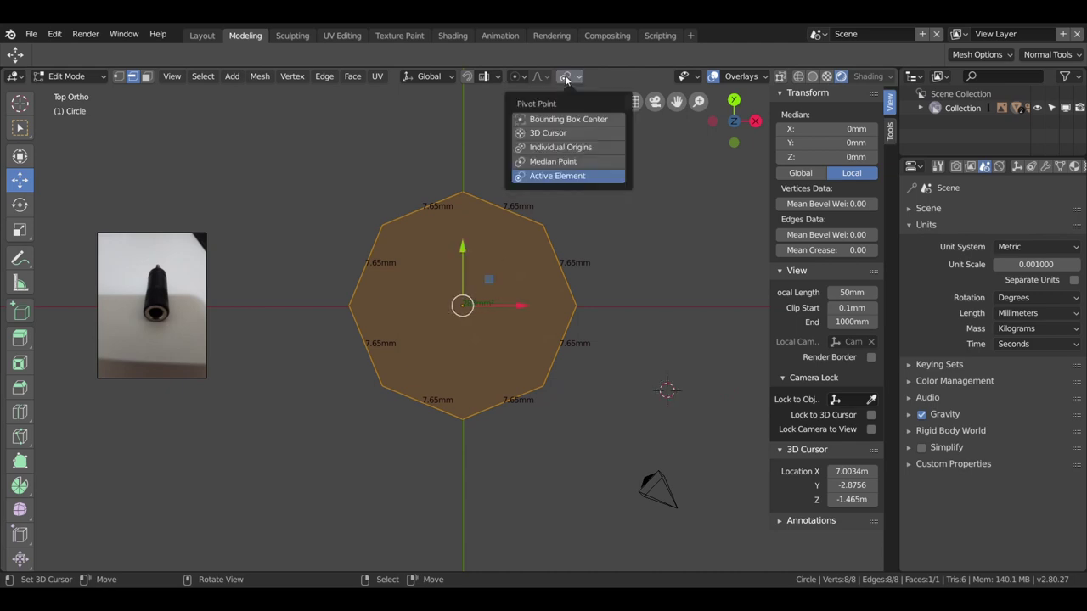
left_click(536, 134)
Step: Place the 3D cursor below and right of the octagon
right_click(705, 235, "shift")
right_click(564, 155, "shift")
right_click(263, 172, "shift")
right_click(255, 377, "shift")
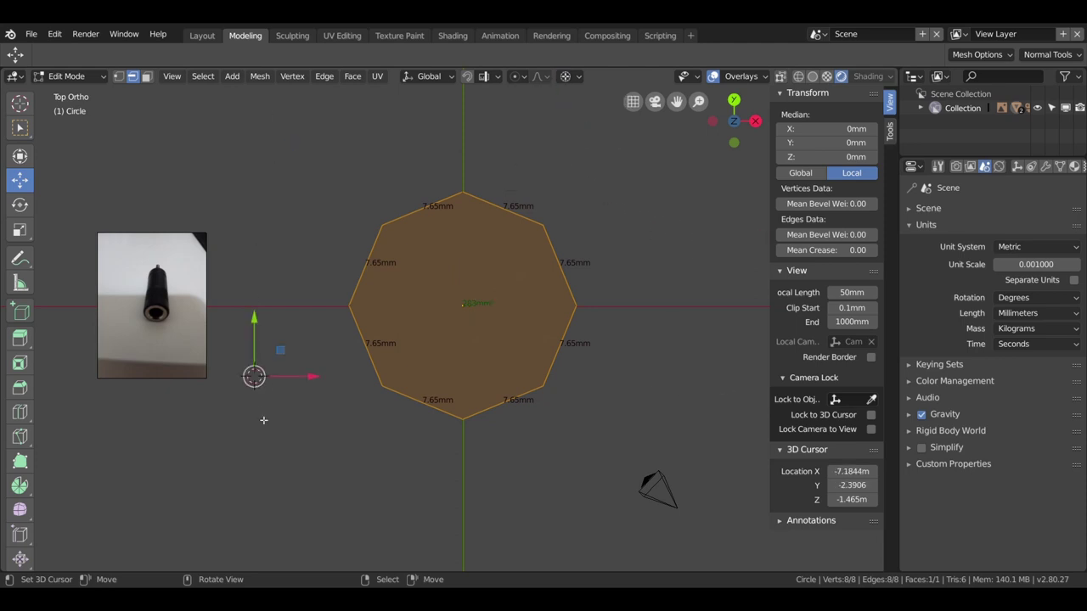
right_click(526, 496, "shift")
Step: Try moving the octagon, then undo so it stays centred at the origin
key("g")
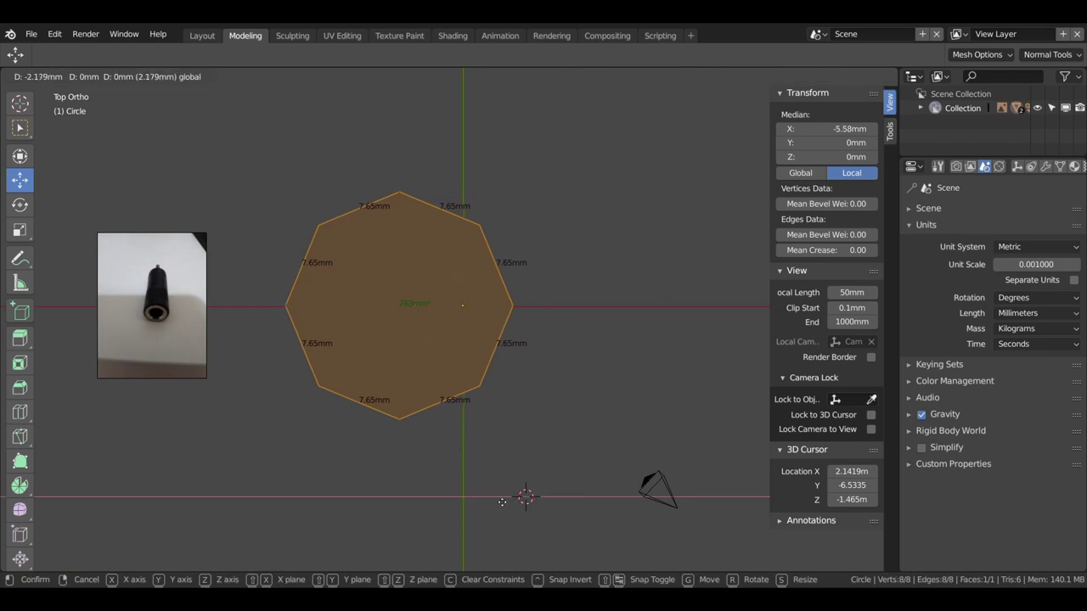
left_click(550, 501)
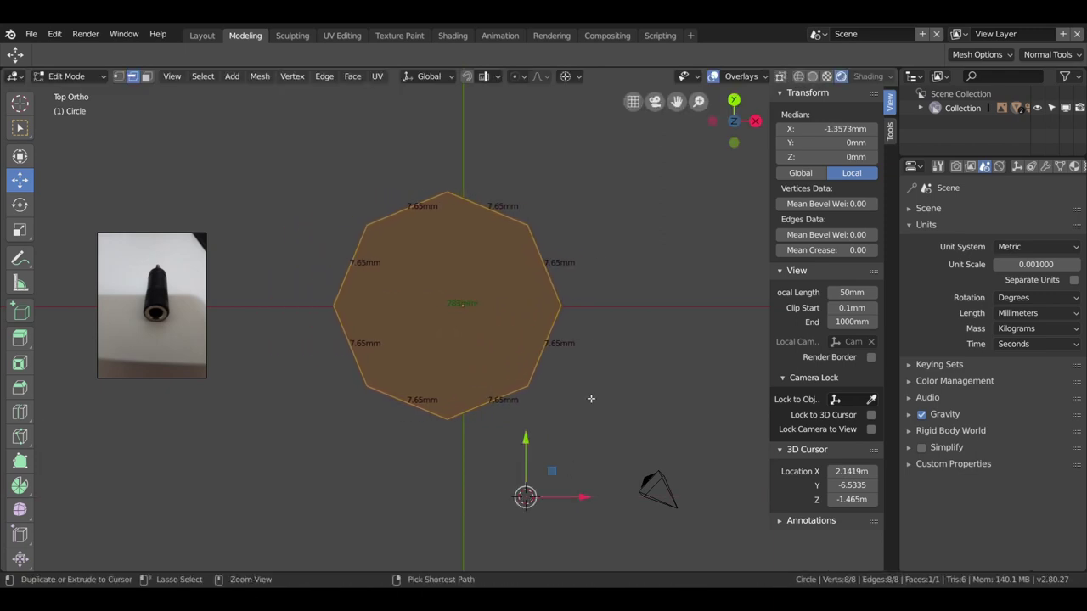
key("ctrl+z")
scroll(632, 301, "up", 2)
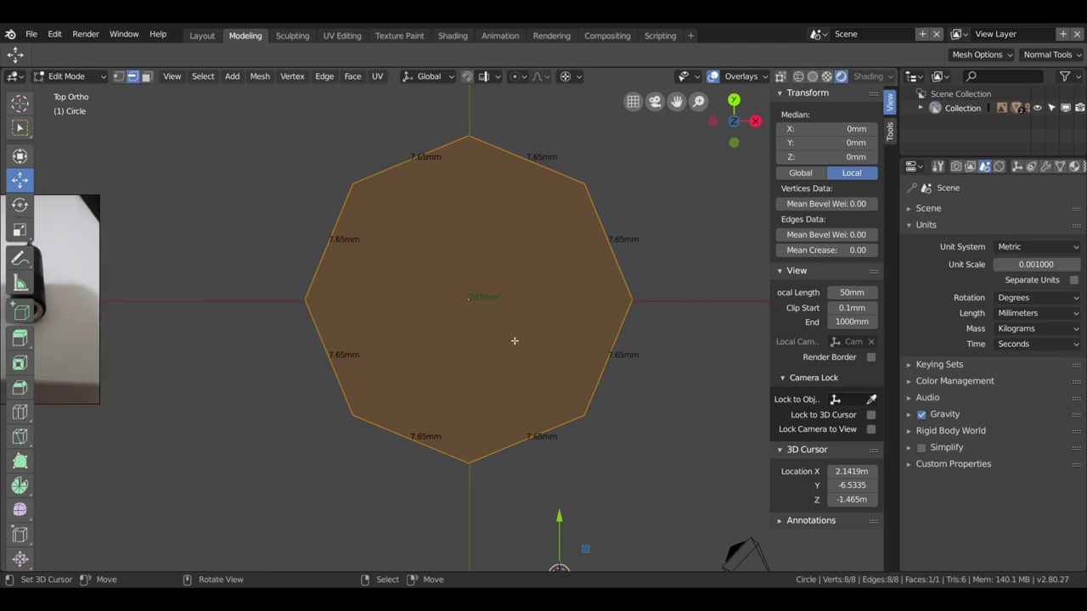
scroll(514, 341, "down", 2)
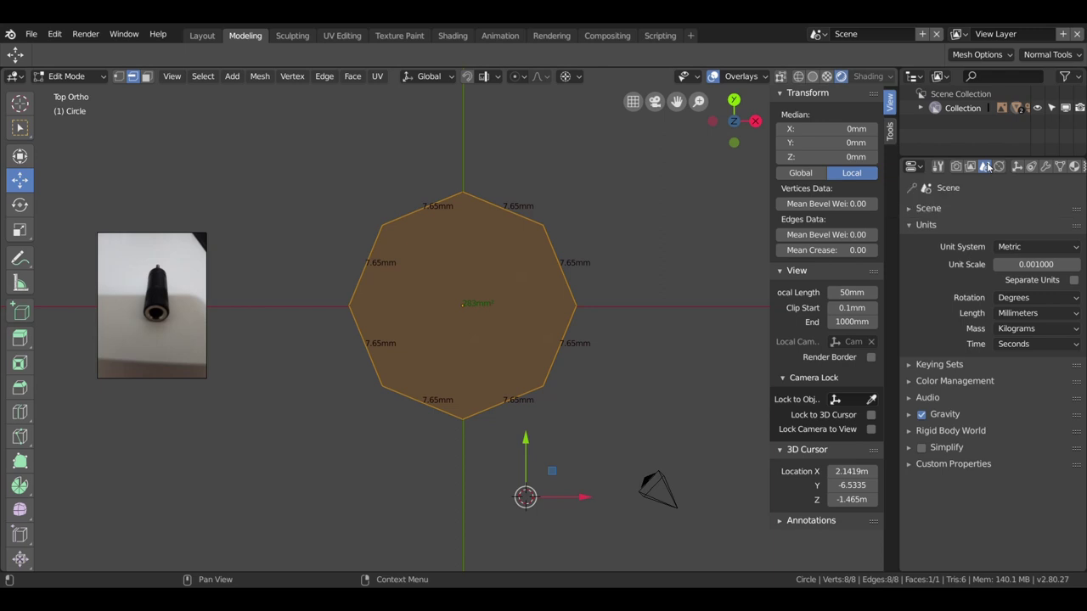
left_click(909, 225)
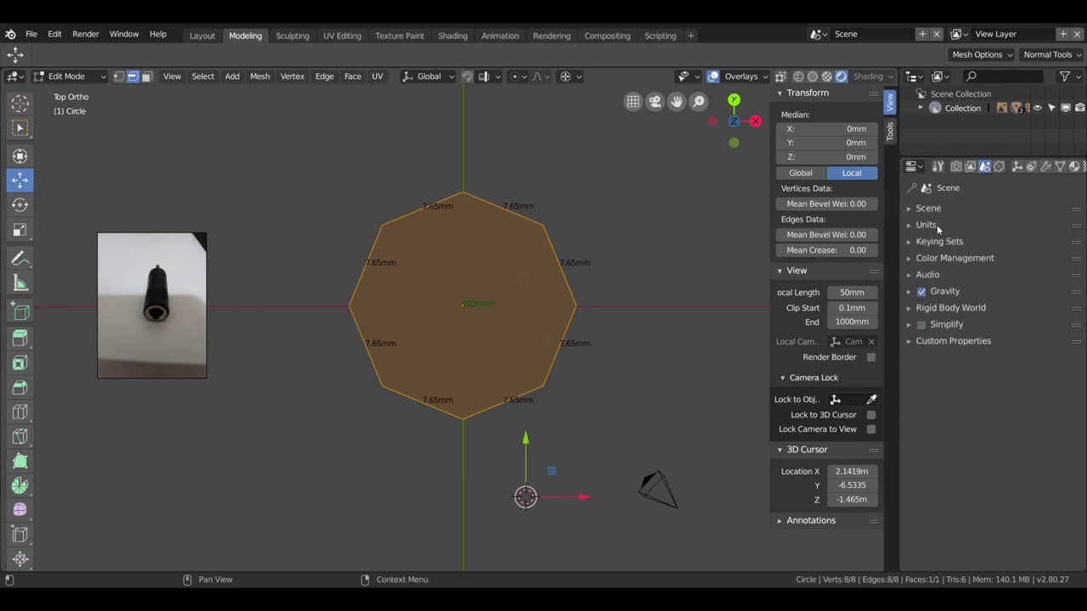
left_click(909, 226)
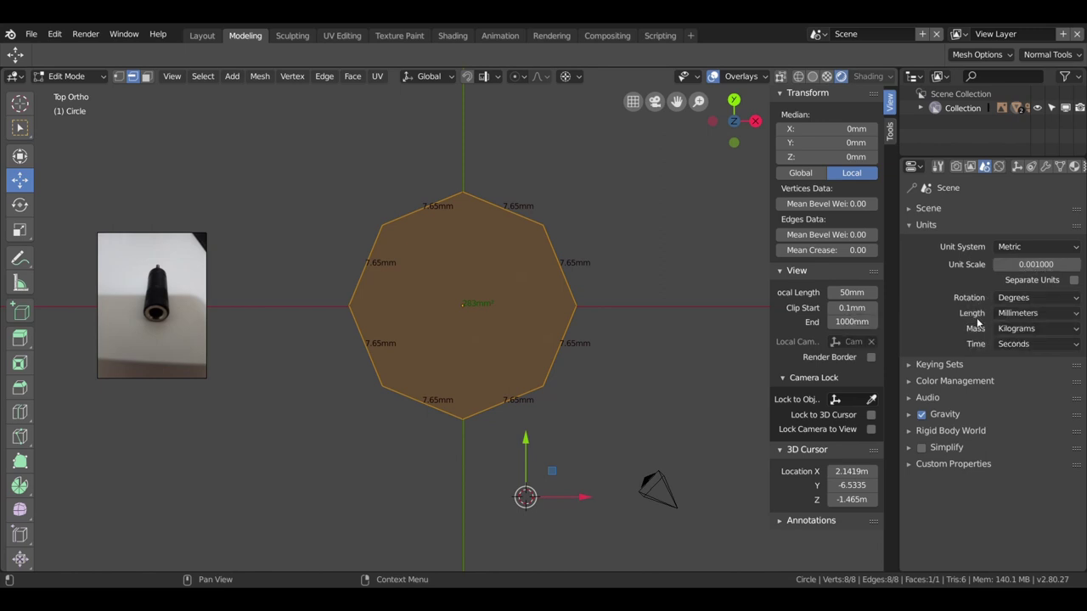
left_click(1019, 312)
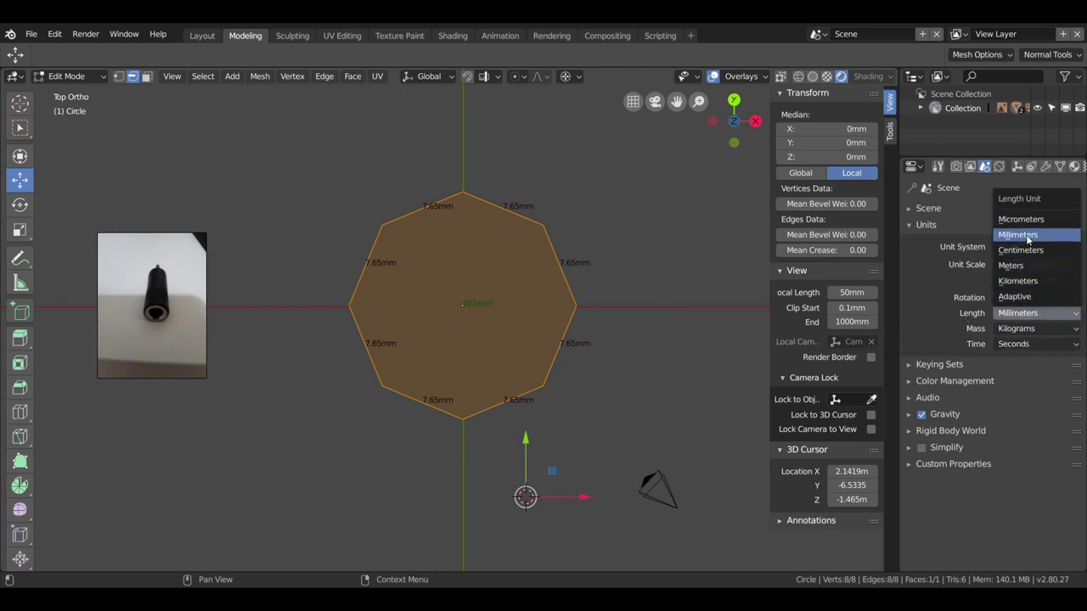
left_click(1025, 235)
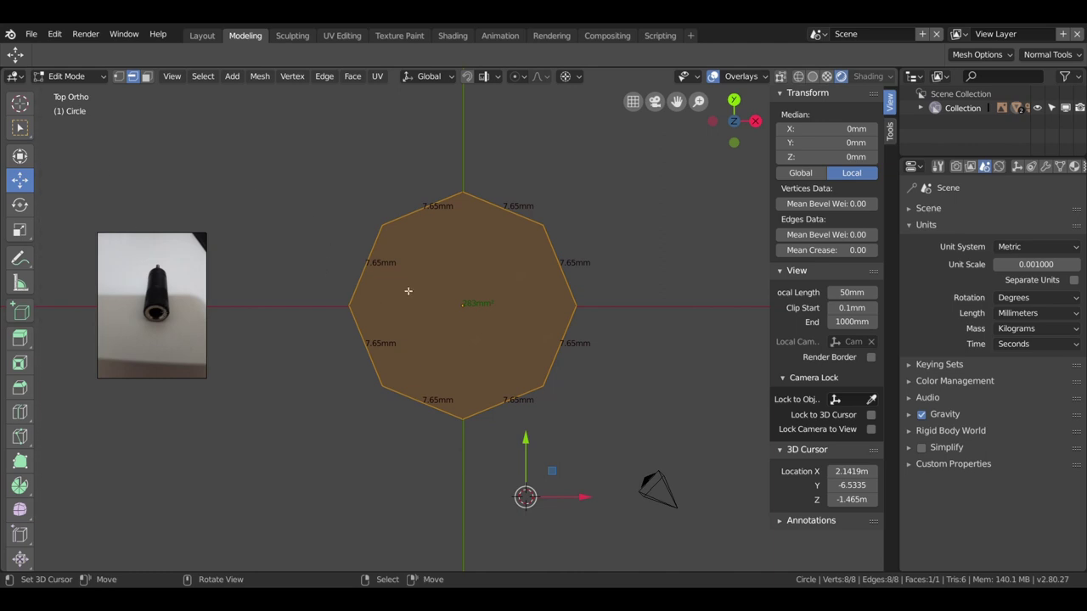
left_click(119, 77)
Step: Connect the octagon's left and right corner vertices with a new edge
left_click(305, 306)
left_click(519, 305, "shift")
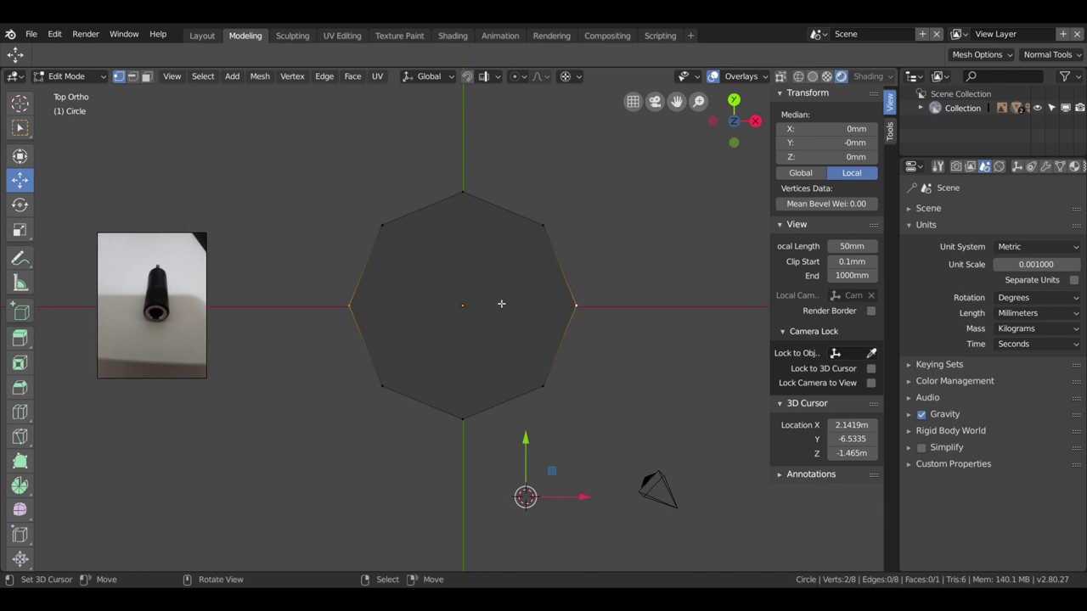
key("j")
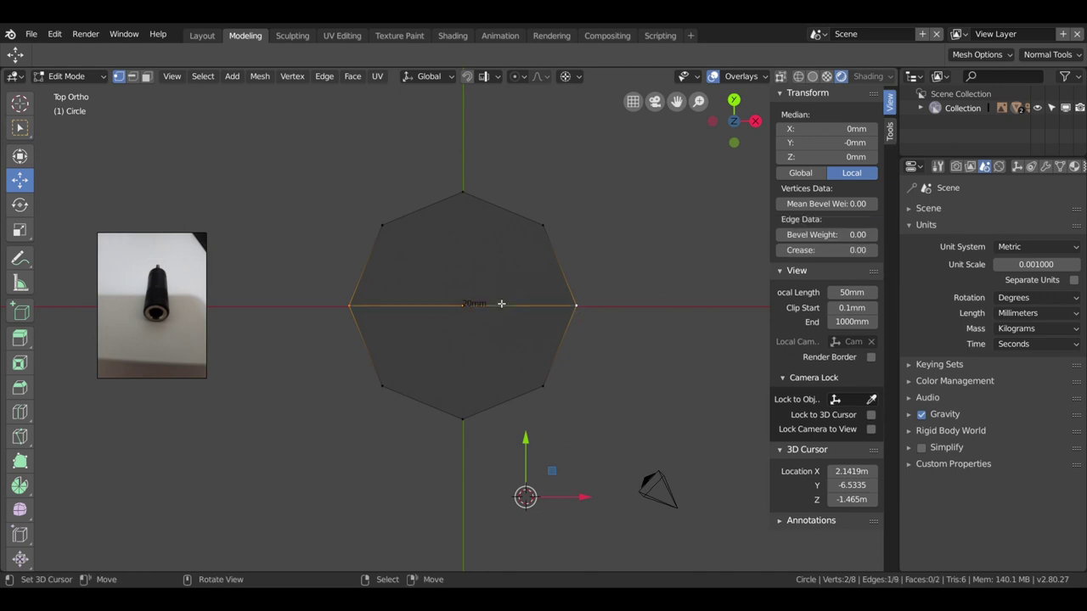
scroll(509, 300, "up", 3)
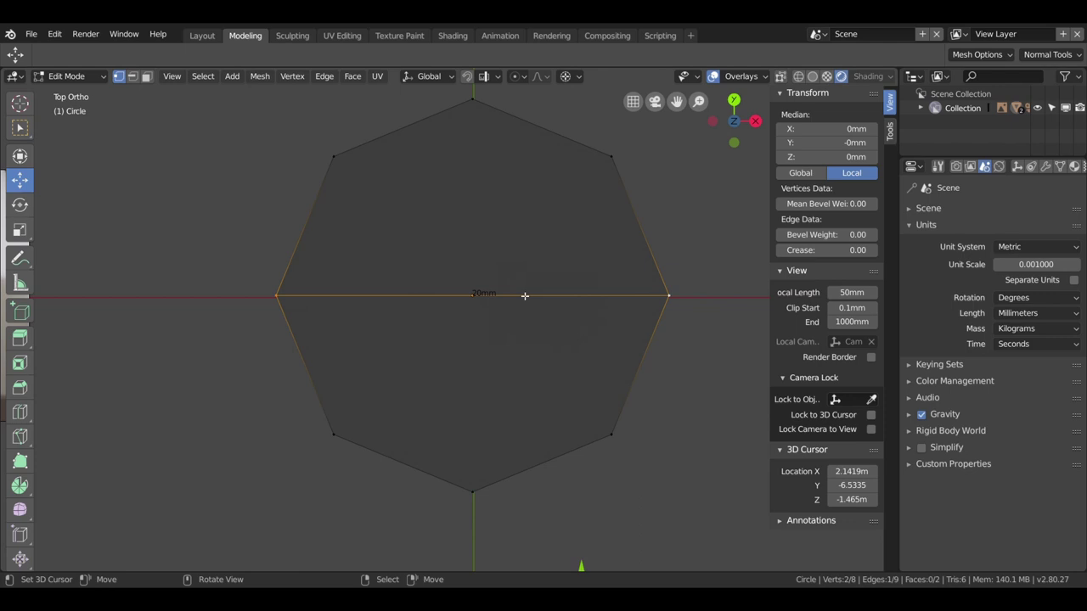
scroll(524, 295, "down", 2)
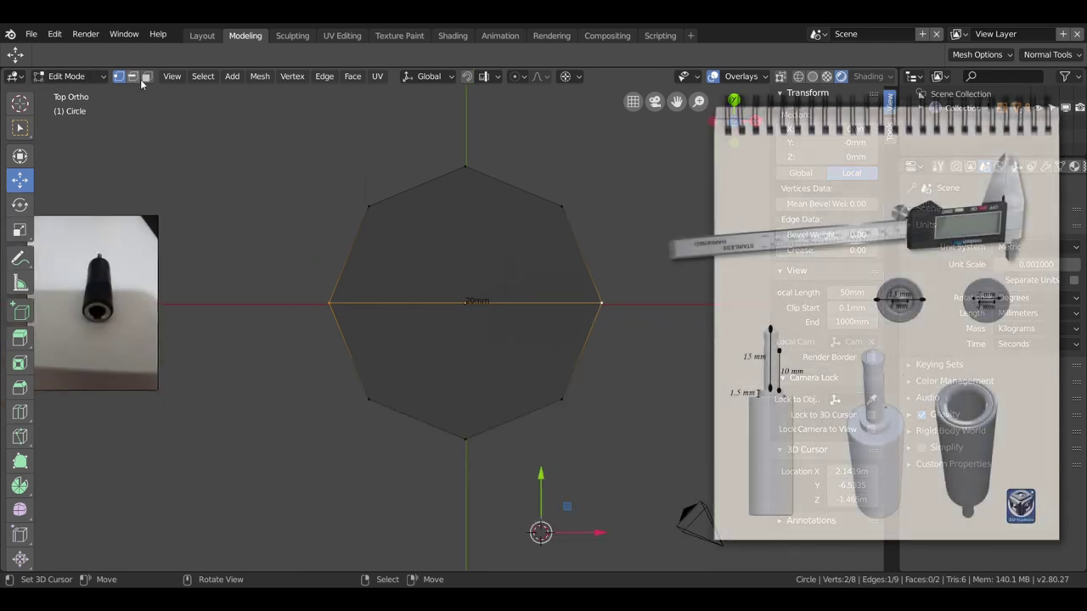
Step: Select both octagon halves in face mode and snap the cursor to the selection
left_click(146, 76)
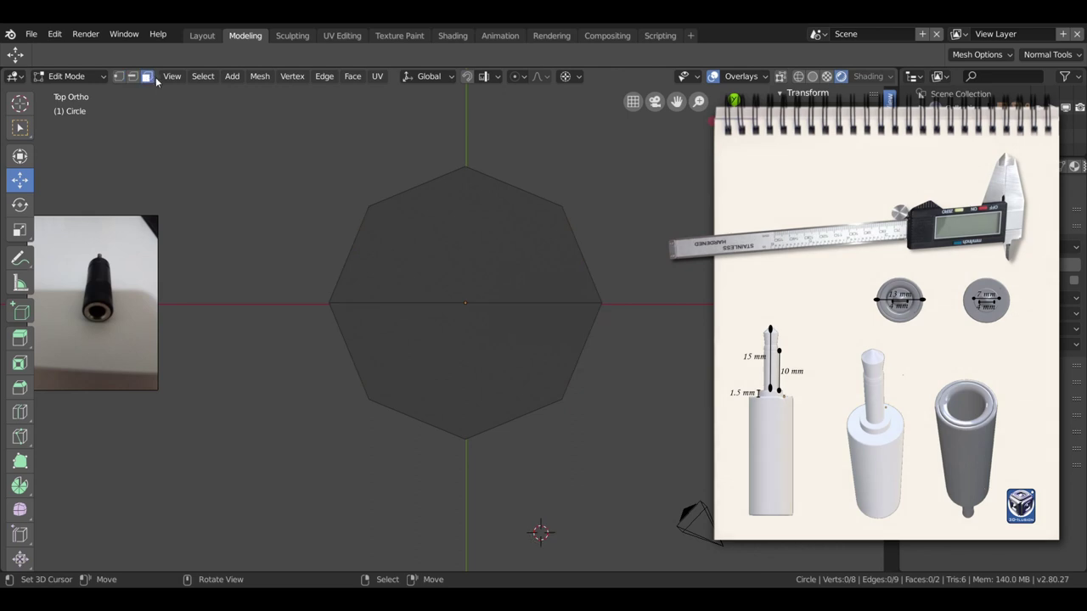
left_click(500, 284)
left_click(491, 351, "shift")
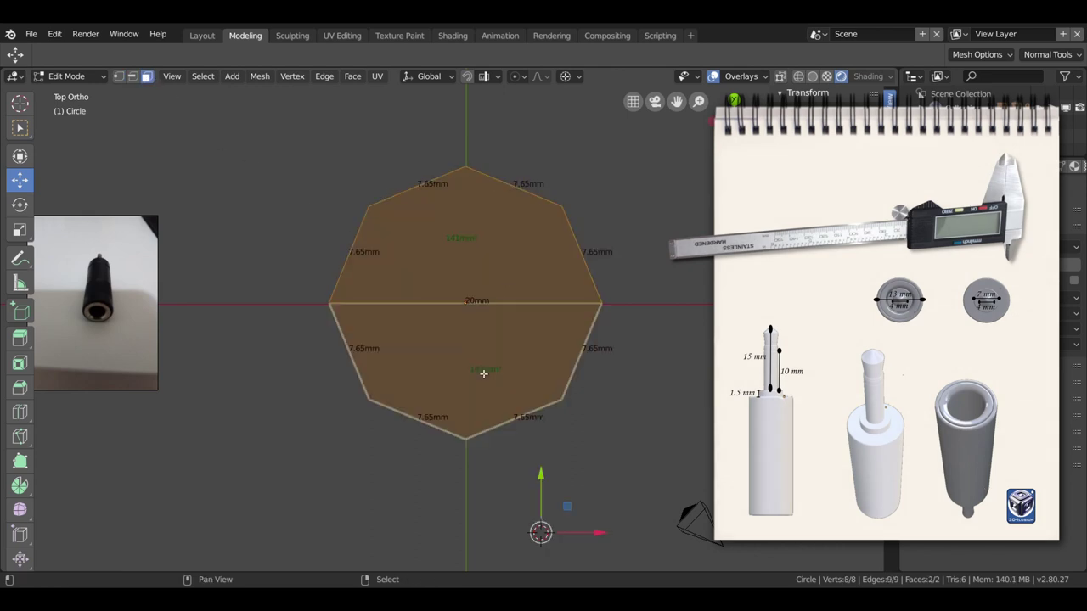
key("shift+s")
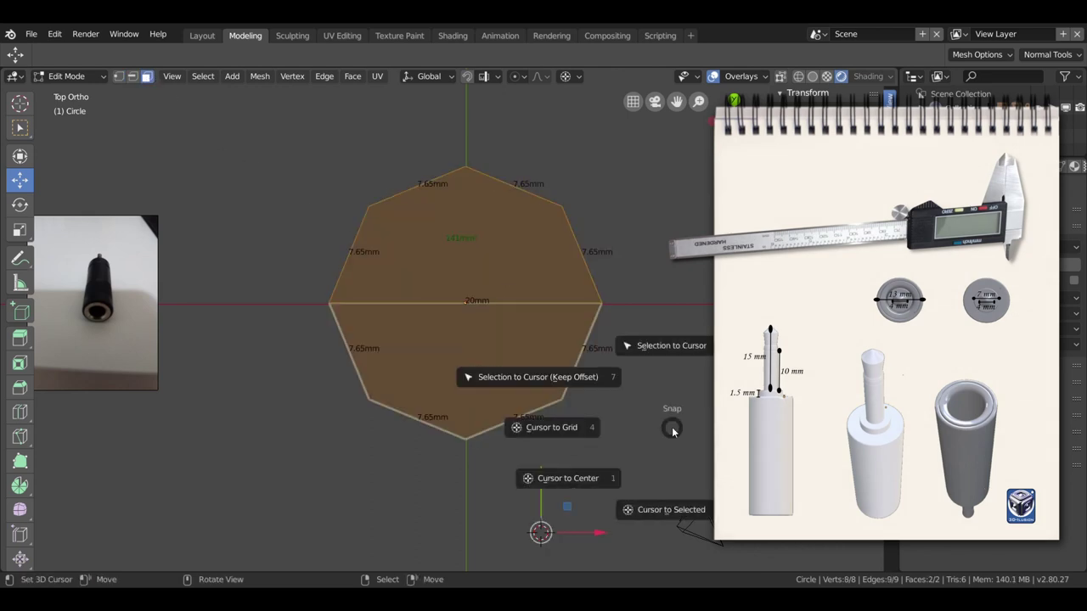
left_click(662, 507)
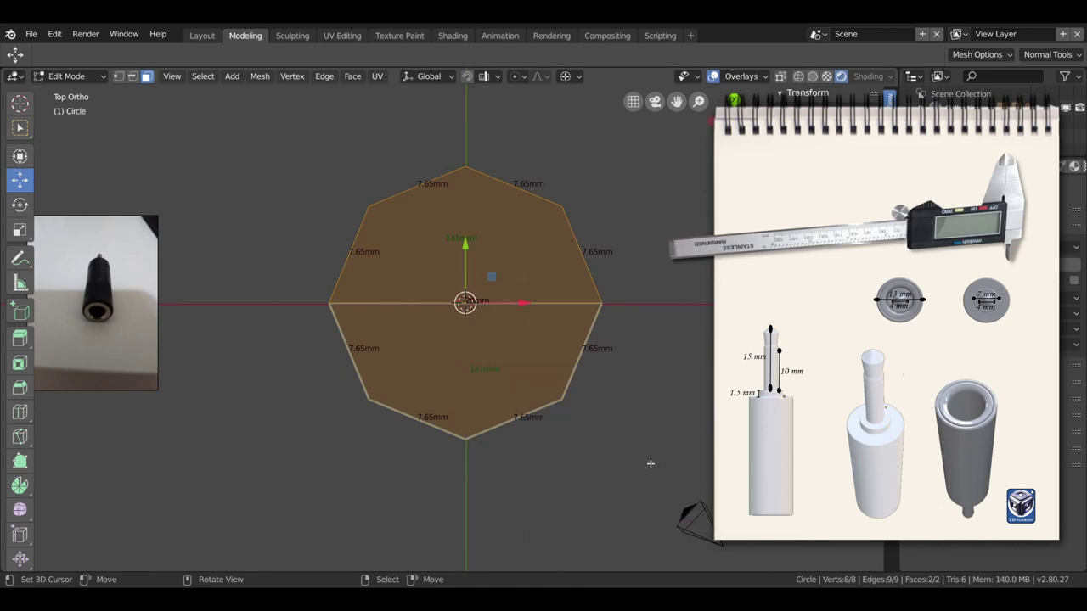
Step: Scale the octagon until it measures 13 mm across with 4.99 mm edges
key("s")
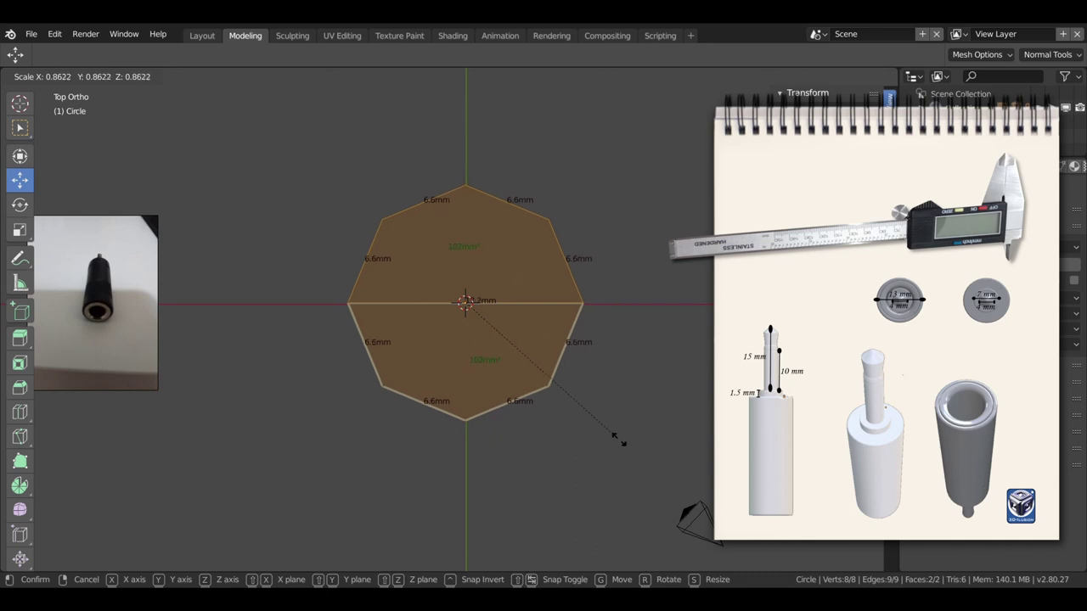
left_click(543, 367)
right_click(573, 214, "shift")
scroll(586, 386, "up", 3)
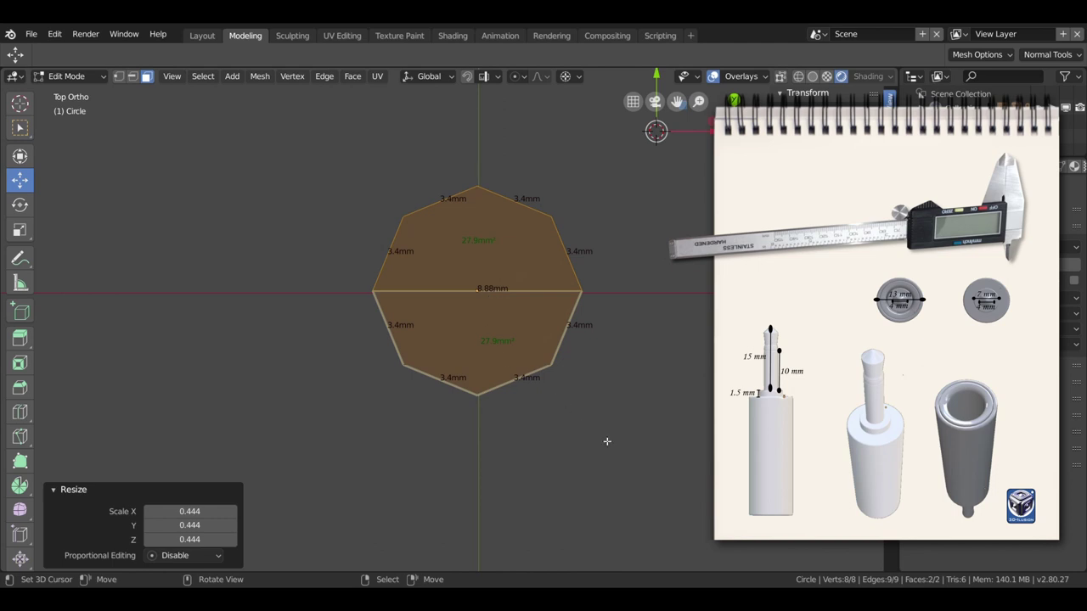
key("s")
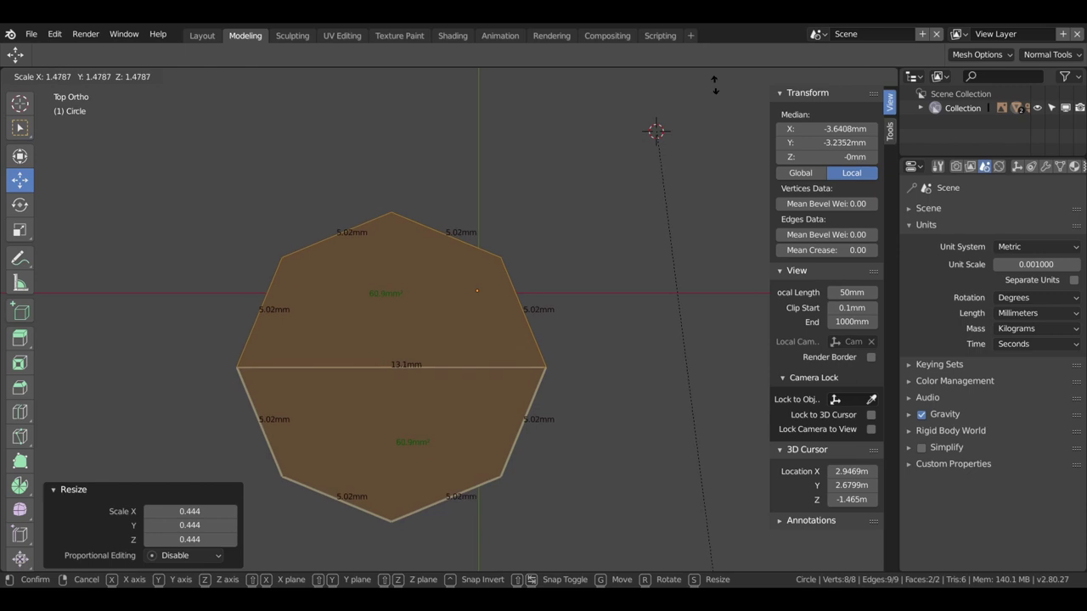
left_click(716, 88)
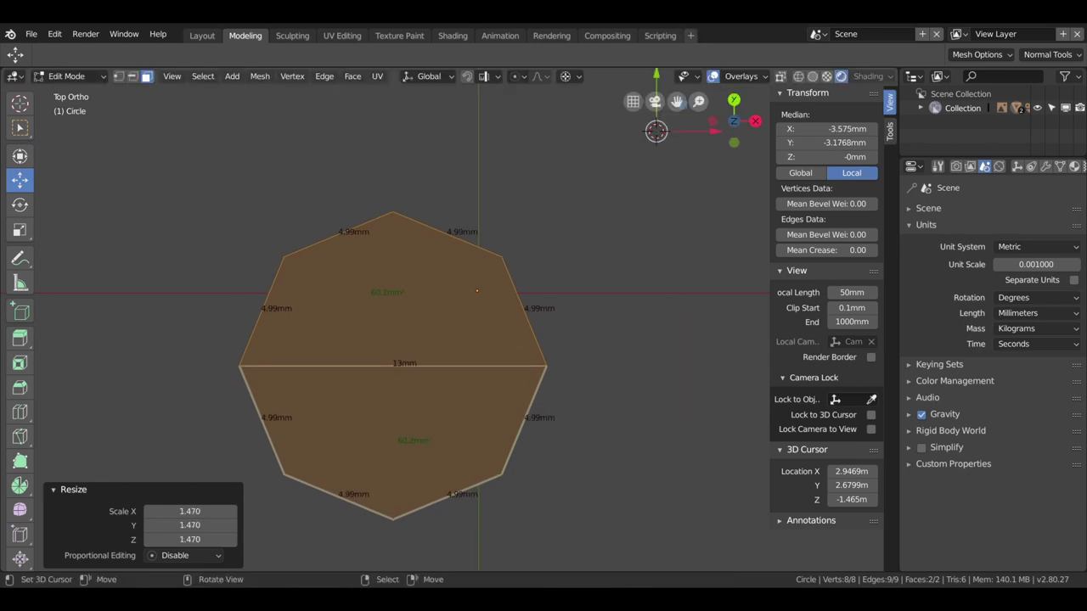
scroll(438, 340, "down", 3)
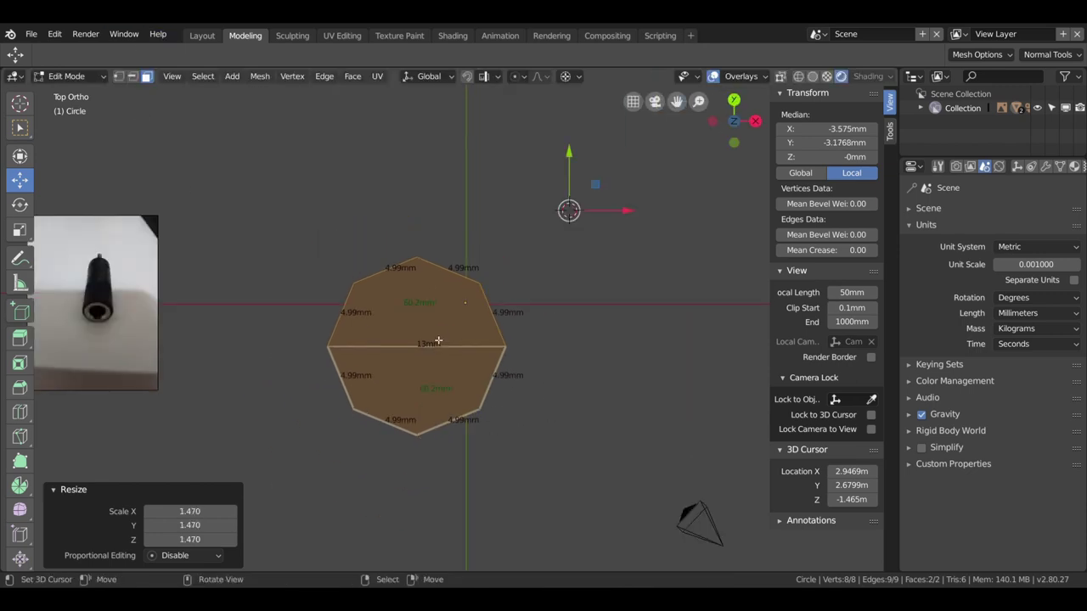
middle_click_drag(438, 340, 521, 292, "shift")
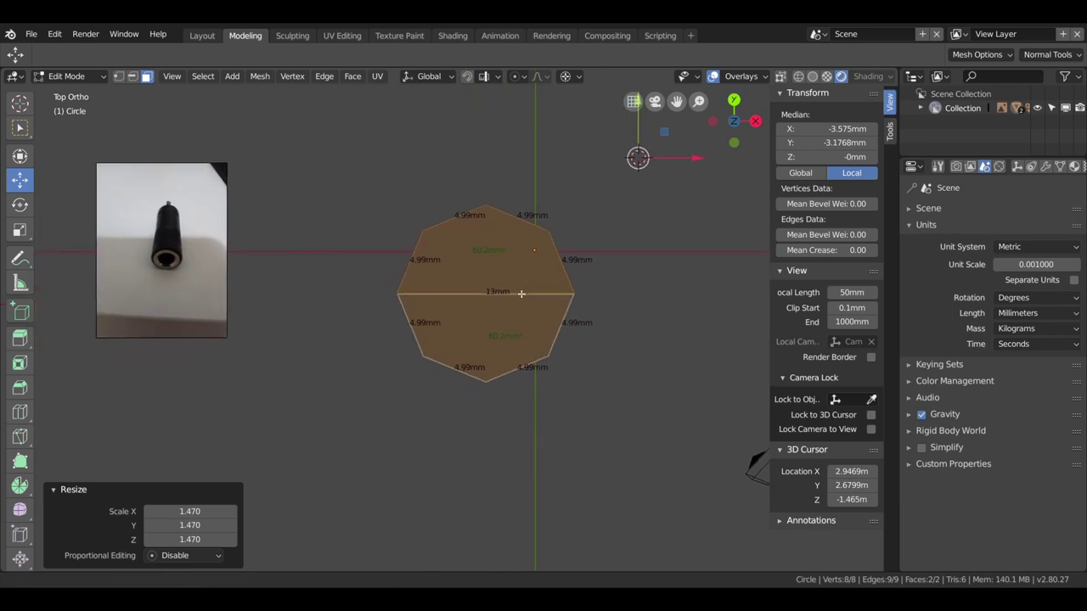
scroll(522, 293, "up", 4)
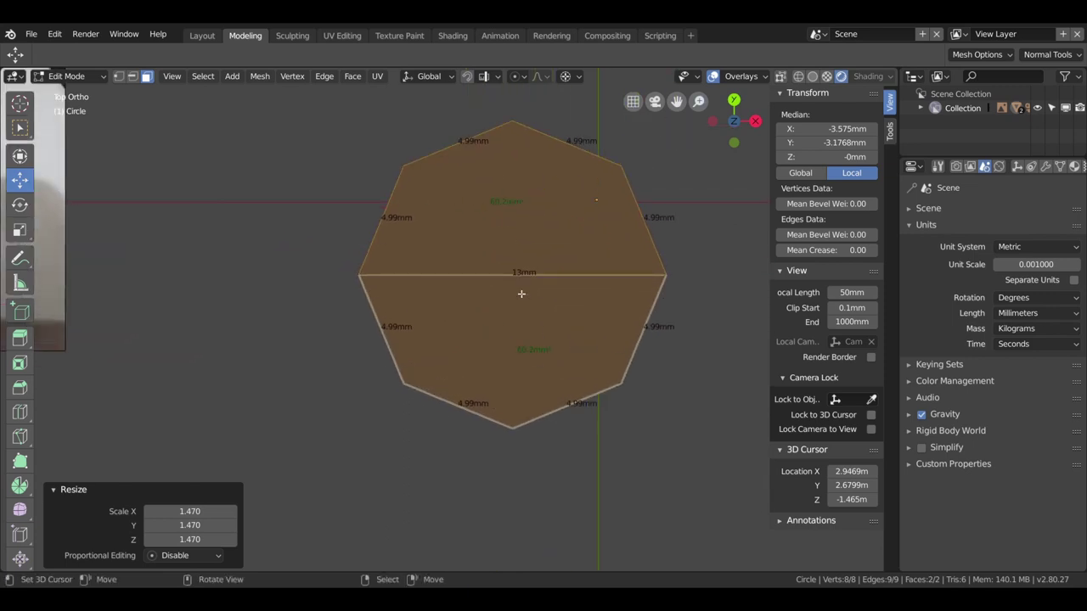
scroll(522, 293, "down", 2)
scroll(521, 293, "down", 1)
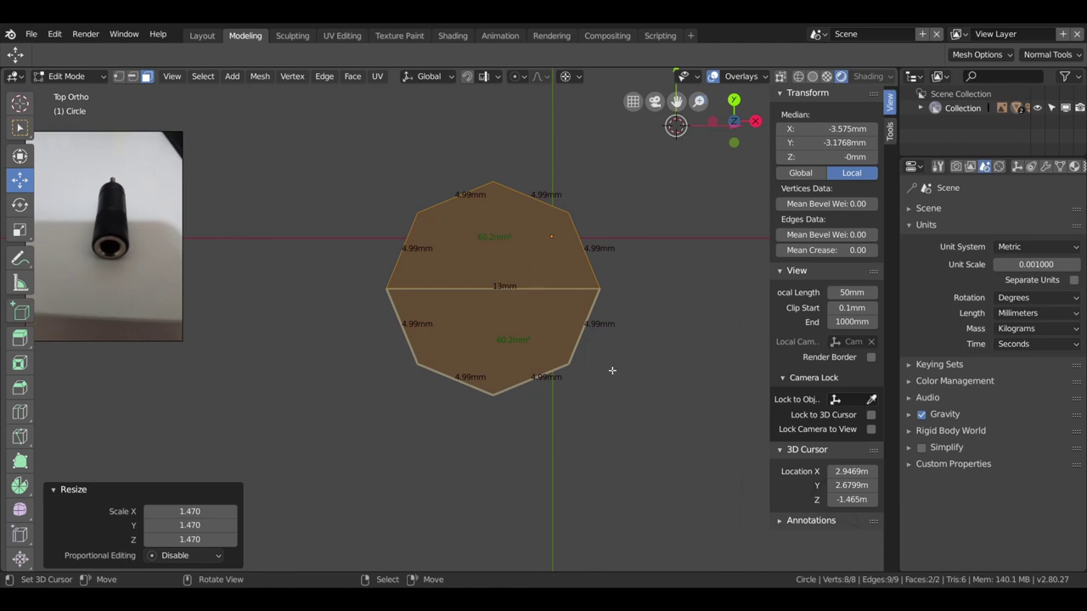
key("i")
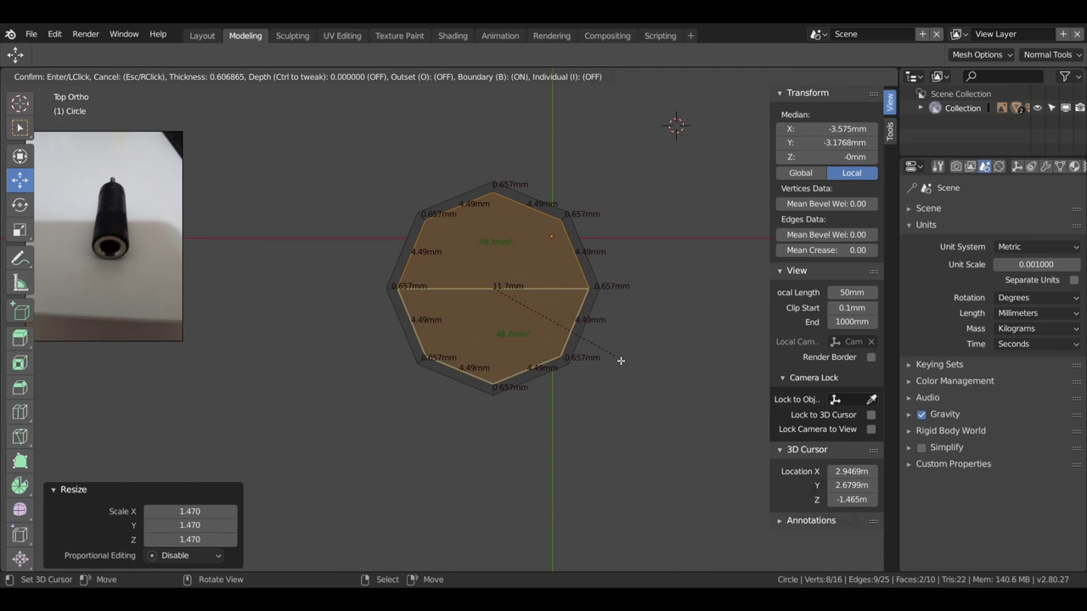
Step: Inset a thin border ring around the octagon's faces
left_click(620, 360)
scroll(552, 319, "up", 3)
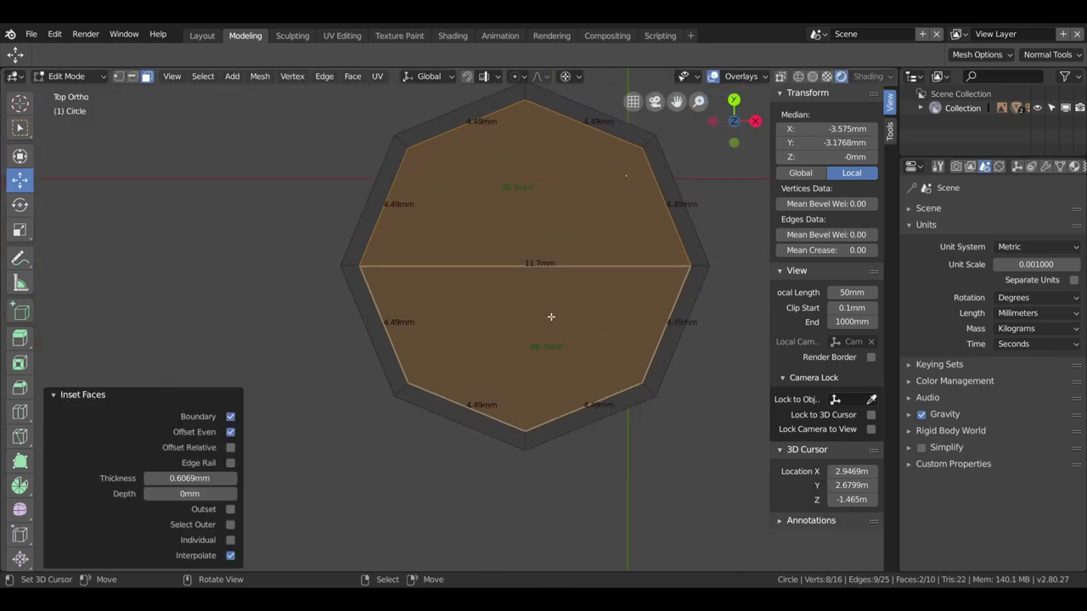
left_click(512, 272)
Step: Dissolve the horizontal dividing edge so the 4.49 mm-edged inner octagon is one face
left_click(131, 76)
left_click(507, 267)
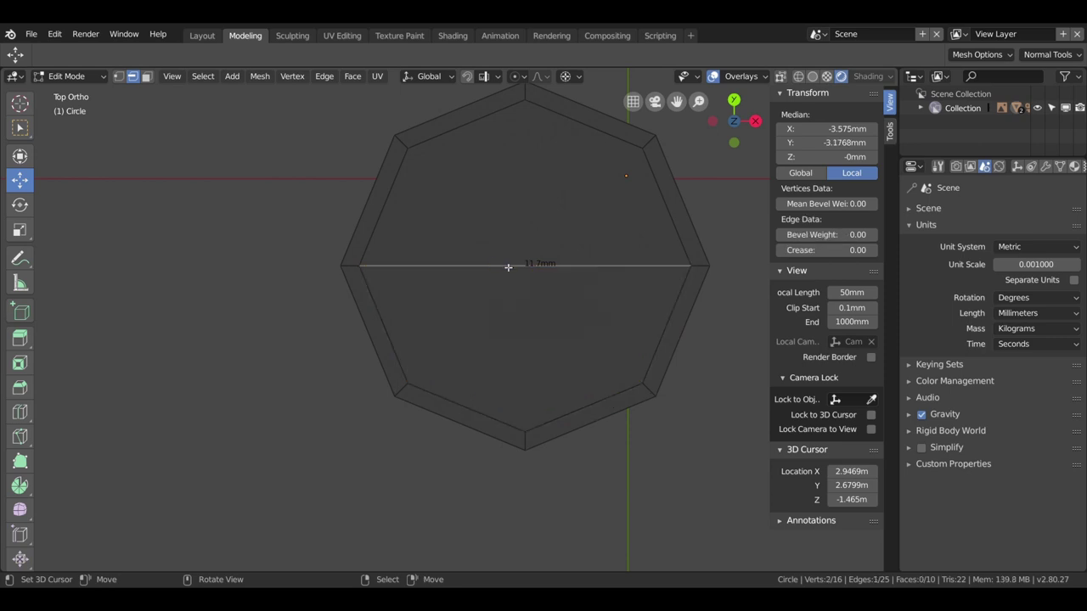
key("x")
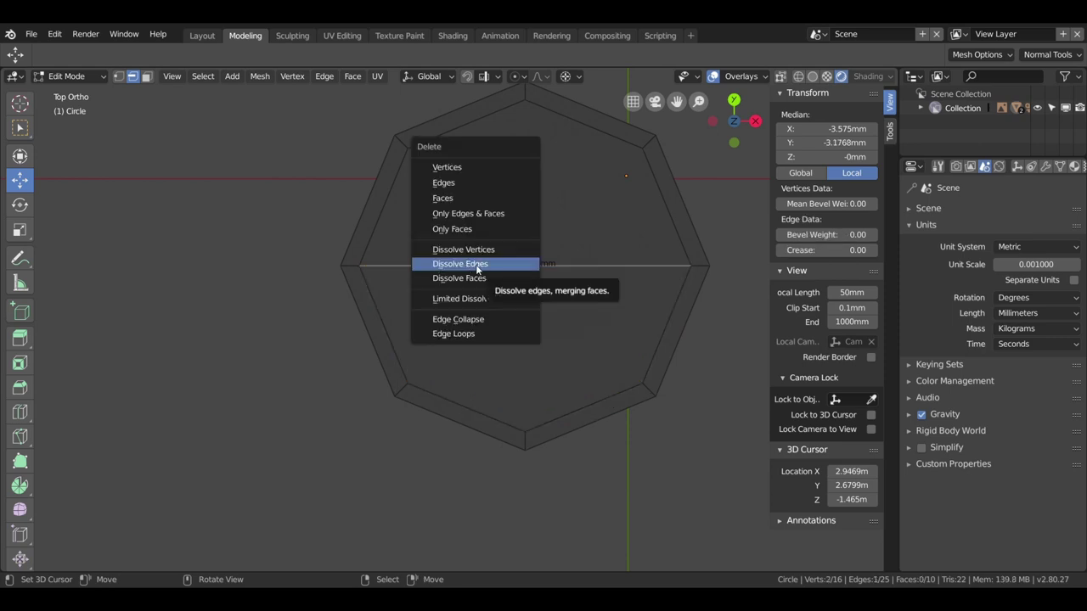
left_click(477, 266)
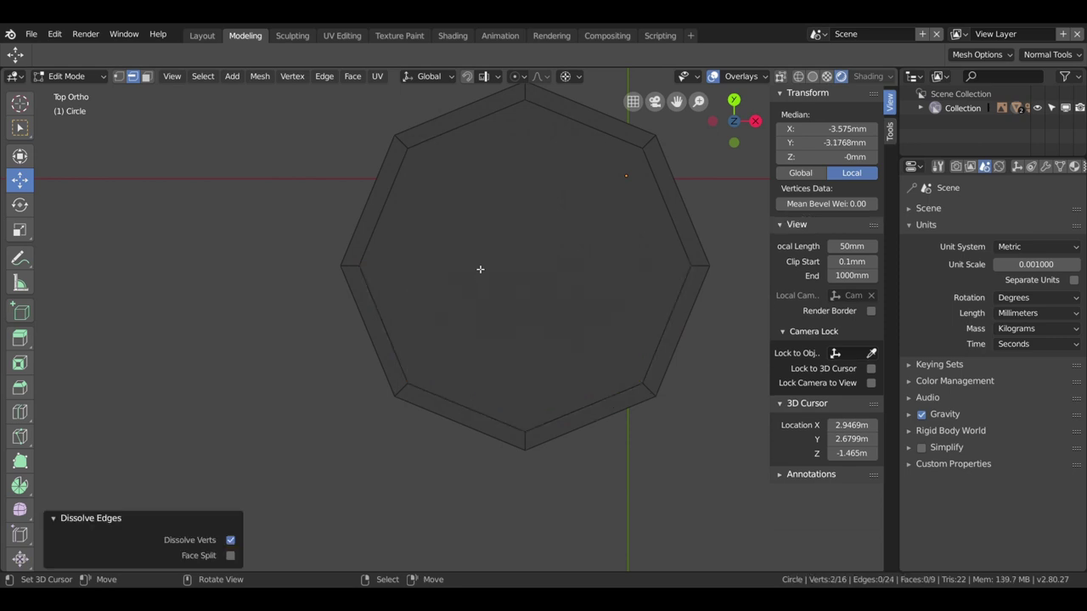
scroll(520, 325, "down", 3)
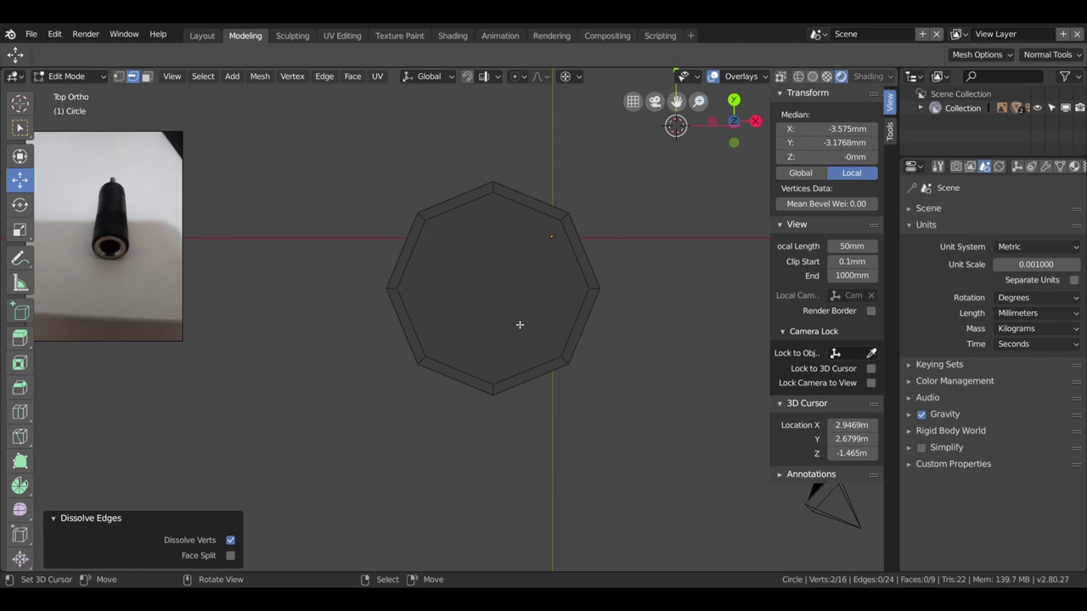
scroll(519, 324, "down", 2)
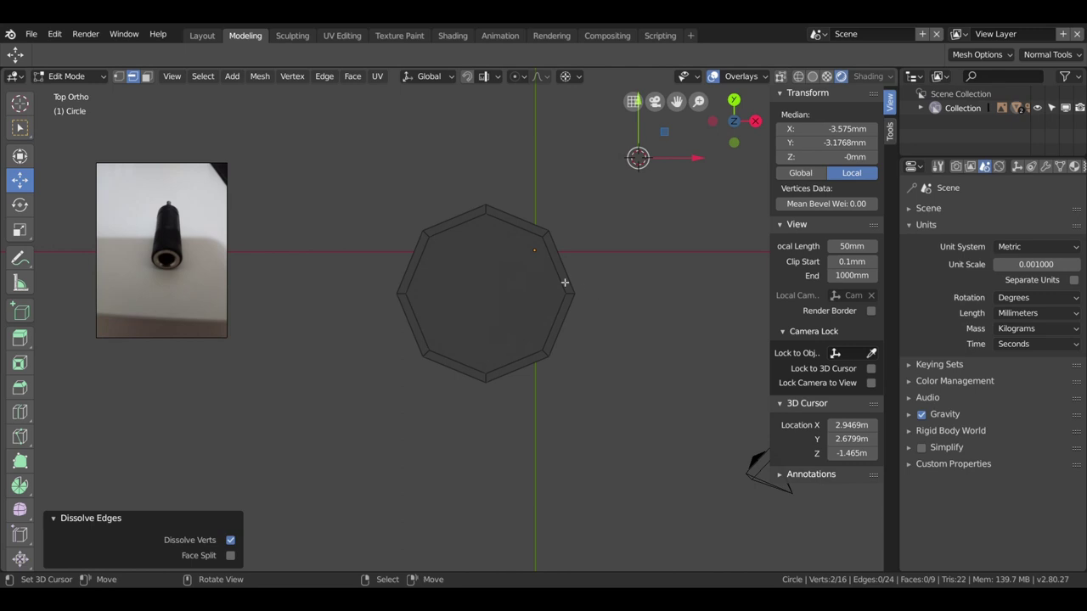
scroll(516, 350, "up", 2)
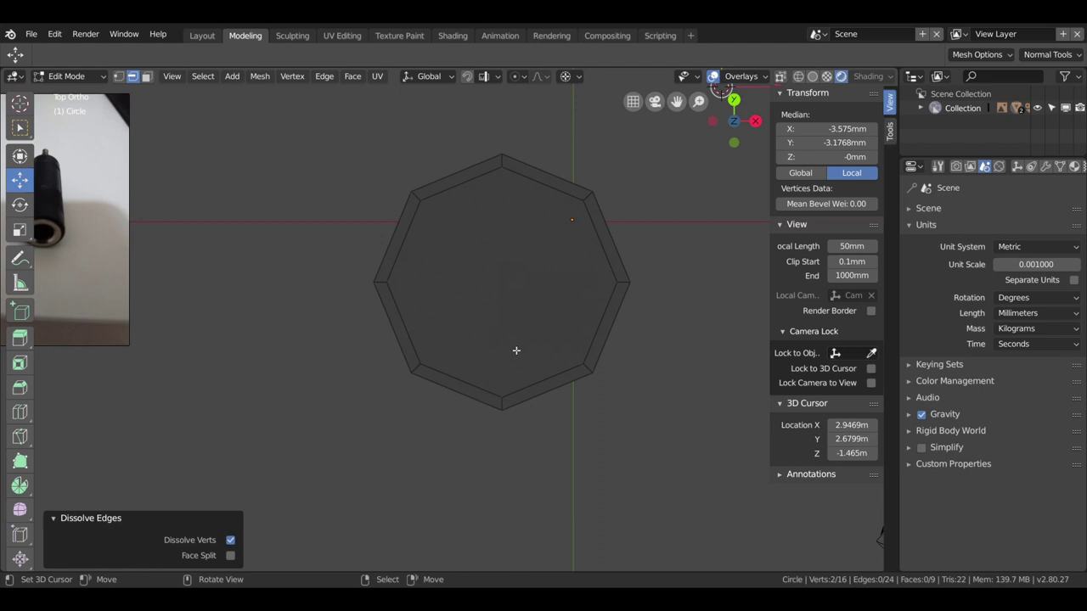
key("ctrl+l")
Step: Snap the cursor to the inner face's centre and scale that face to 0.598, giving 2.68 mm edges
key("shift+s")
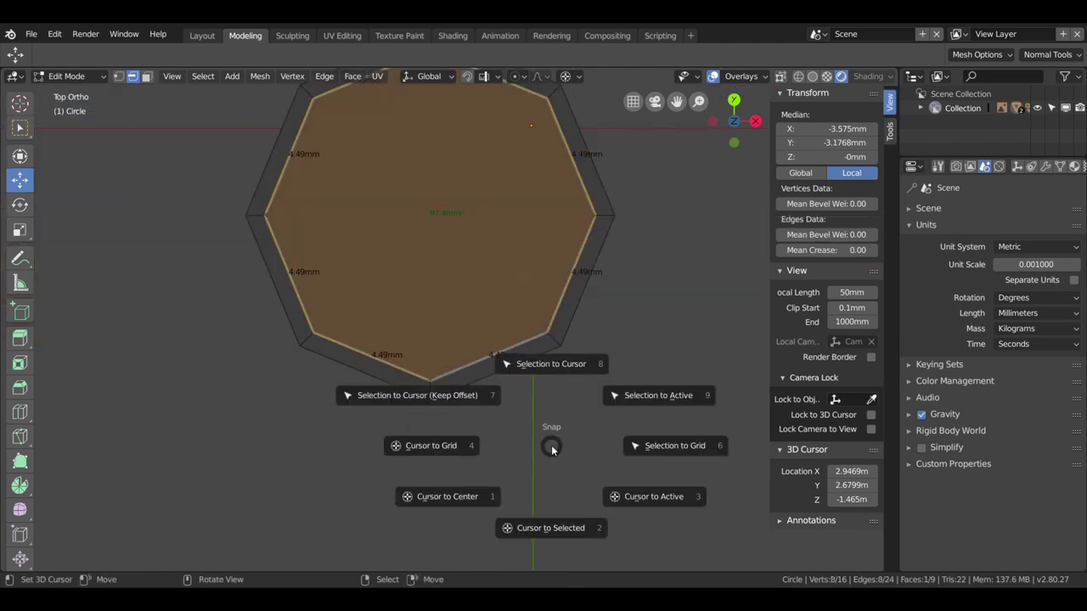
left_click(543, 525)
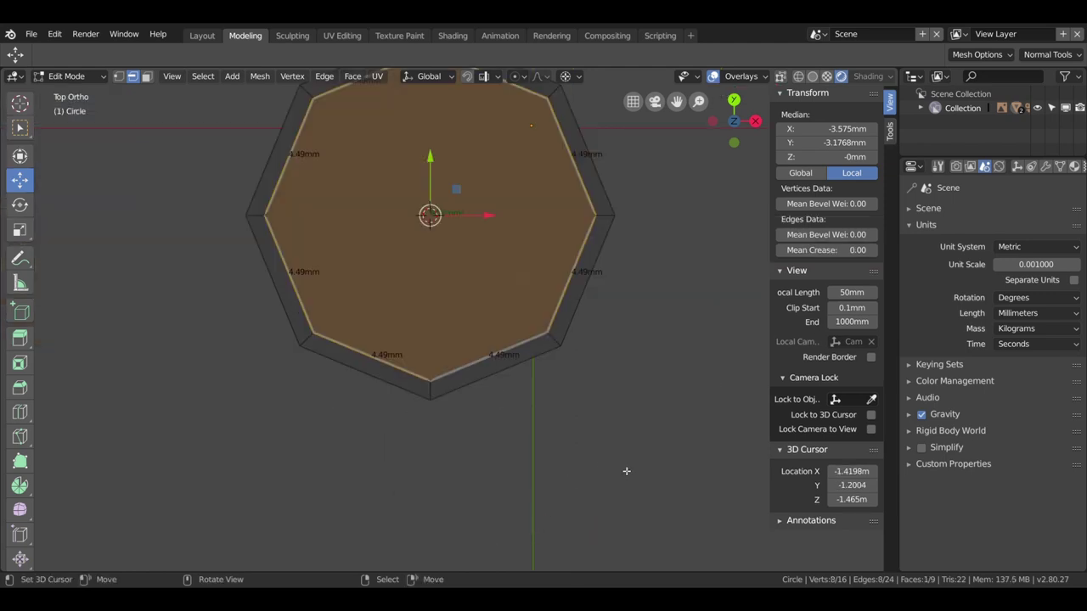
key("s")
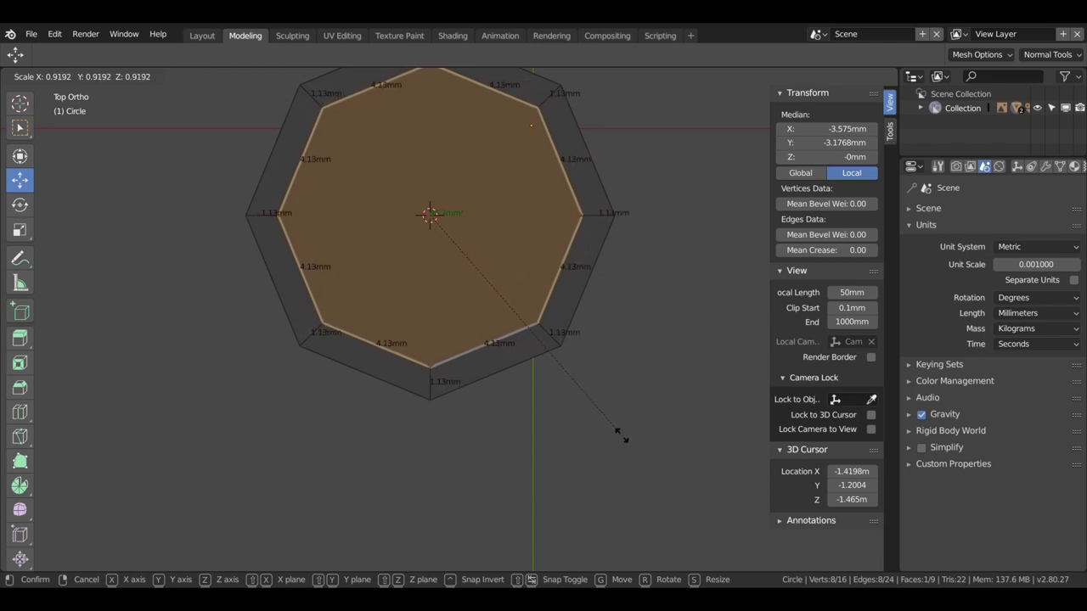
left_click(574, 342)
mouse_move(563, 460)
middle_mouse_down()
mouse_move(576, 385)
mouse_move(560, 401)
middle_mouse_up()
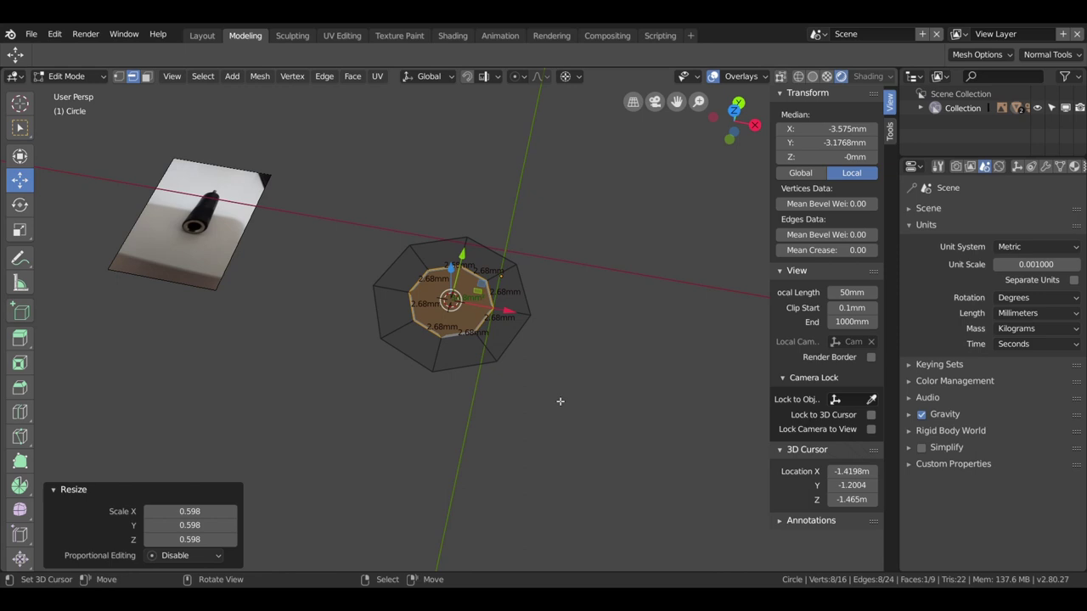
Step: Connect the first pair of opposite inner vertices with an edge across the face
left_click(505, 356)
scroll(508, 355, "up", 2)
scroll(508, 355, "up", 2)
scroll(509, 355, "up", 2)
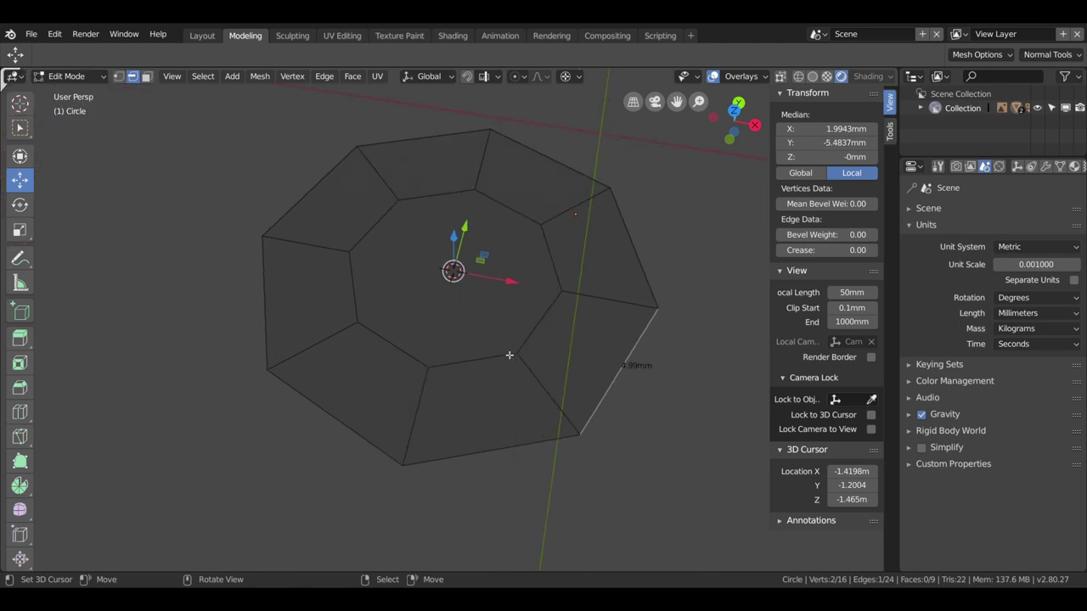
left_click(118, 76)
left_click(358, 323)
left_click(550, 221, "shift")
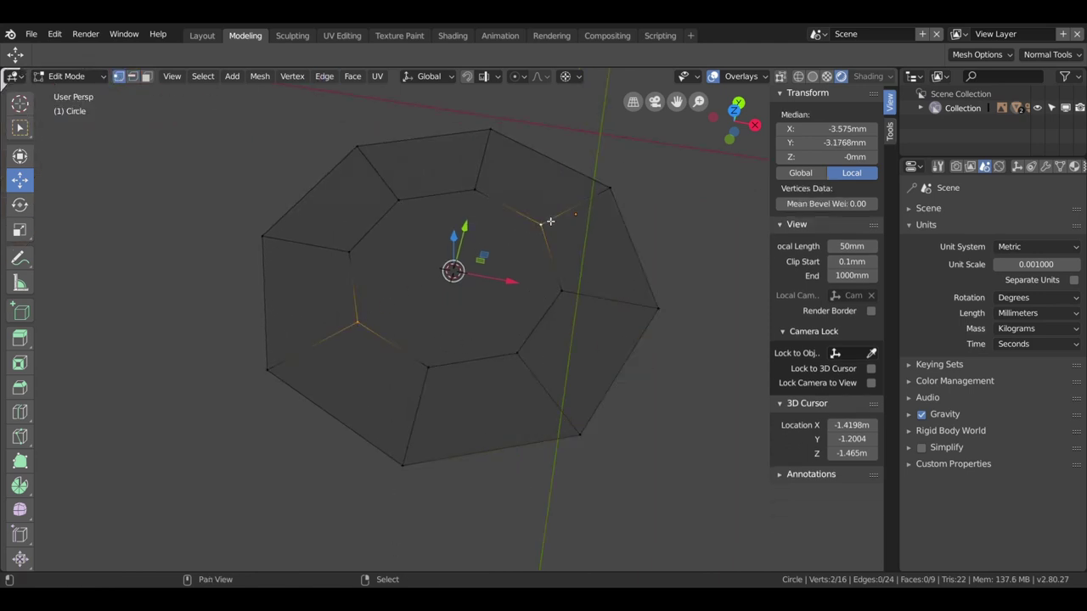
key("f")
Step: Select the 7.01 mm edge spanning the inner face
key("2")
middle_click_drag(498, 340, 670, 309)
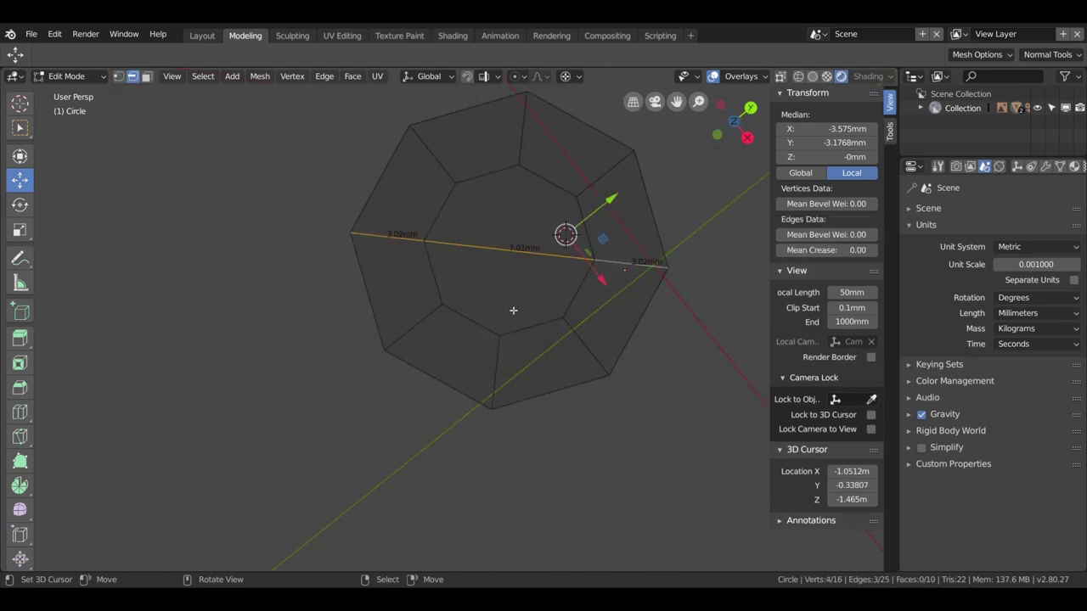
left_click(513, 261)
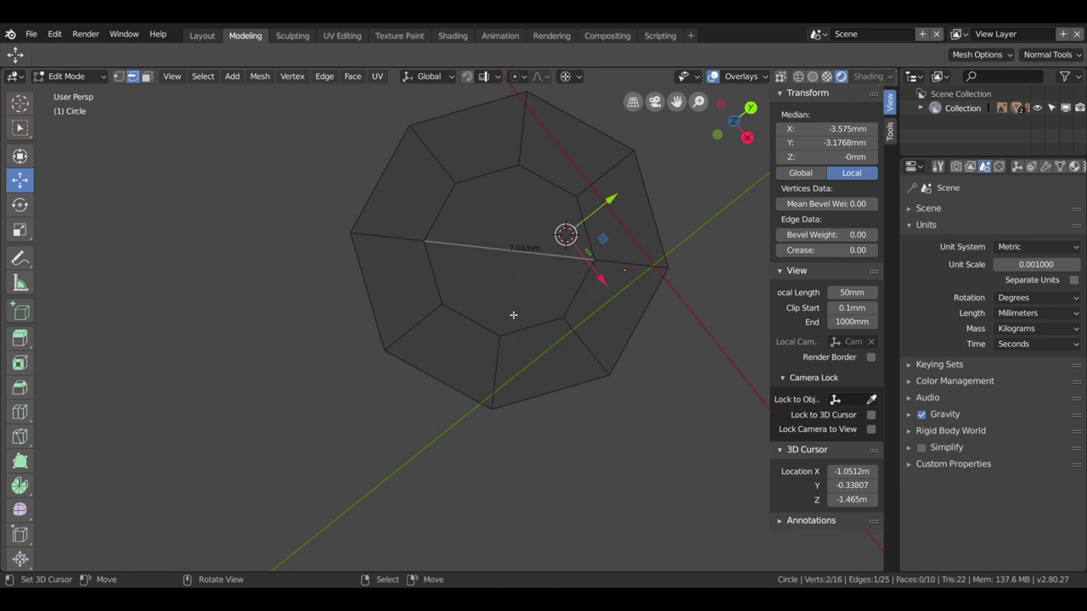
scroll(525, 332, "down", 2)
scroll(525, 332, "down", 3)
middle_click_drag(549, 332, 602, 337)
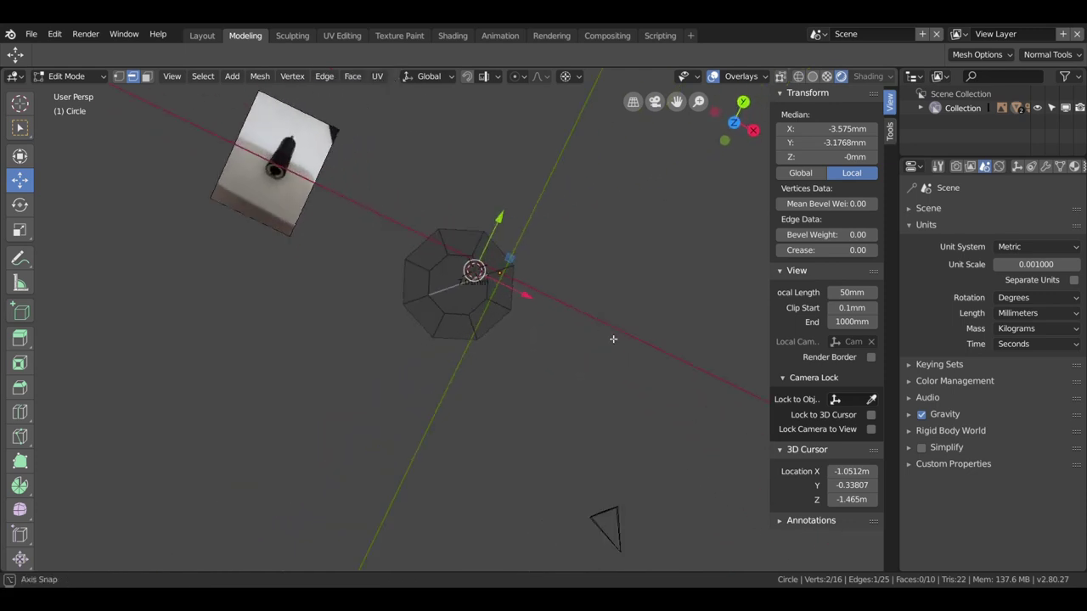
middle_click_drag(603, 337, 603, 331)
scroll(604, 331, "up", 2)
scroll(604, 329, "up", 2)
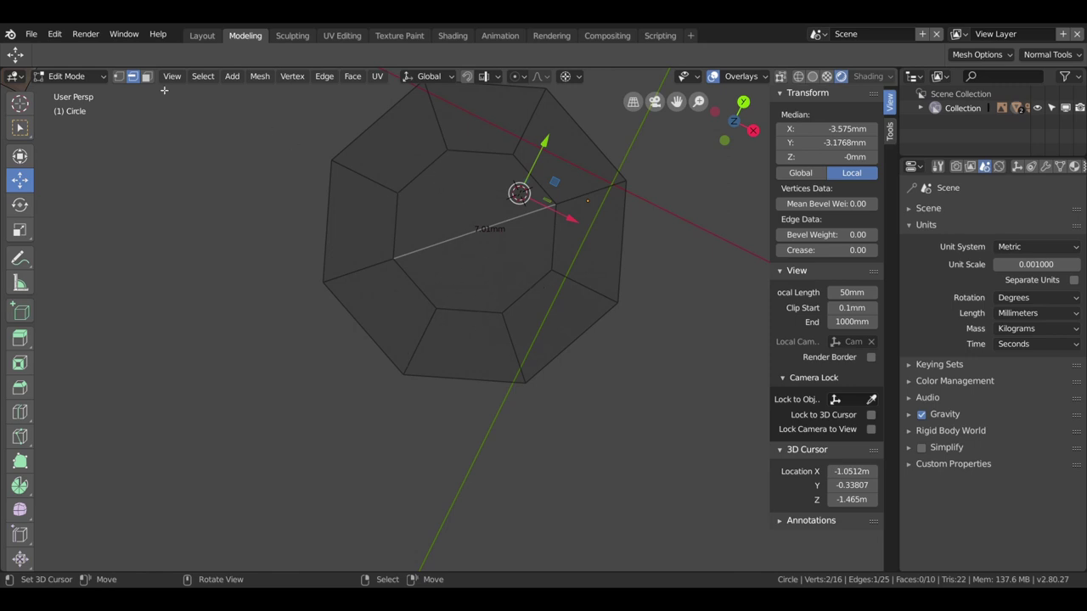
Step: Join another opposite vertex pair so the diagonals cross at a new centre vertex, halves 3.51 mm
left_click(117, 77)
left_click(445, 150)
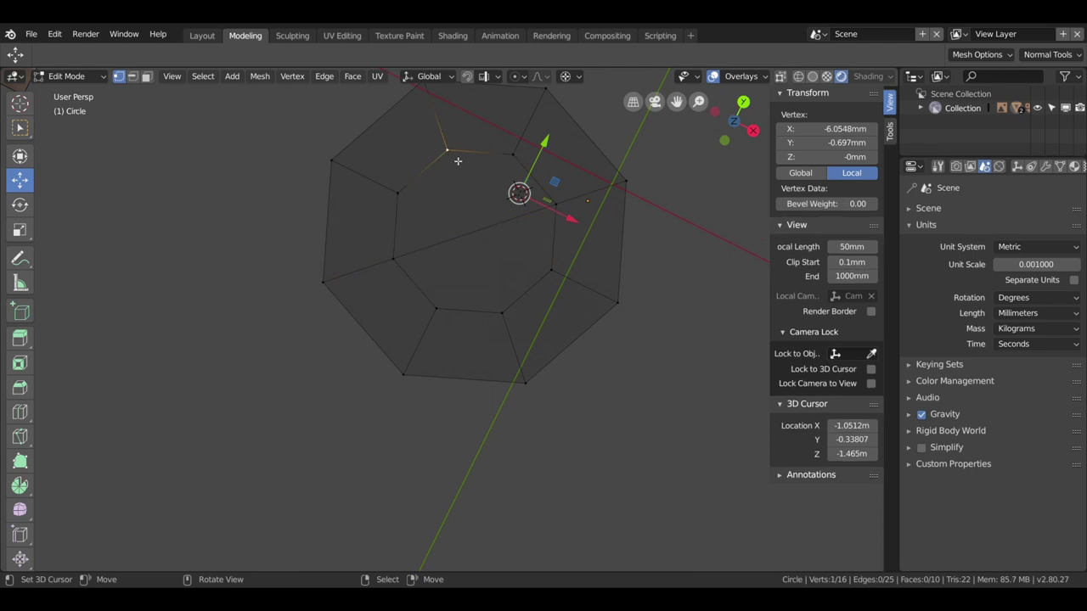
left_click(513, 313, "shift")
key("j")
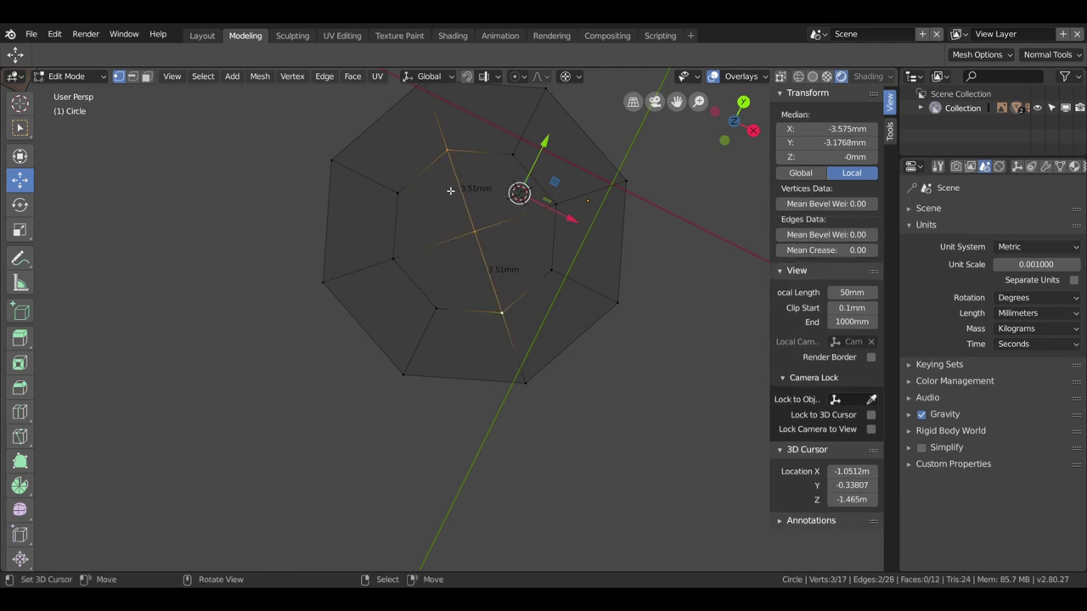
left_click(403, 257)
left_click(480, 240)
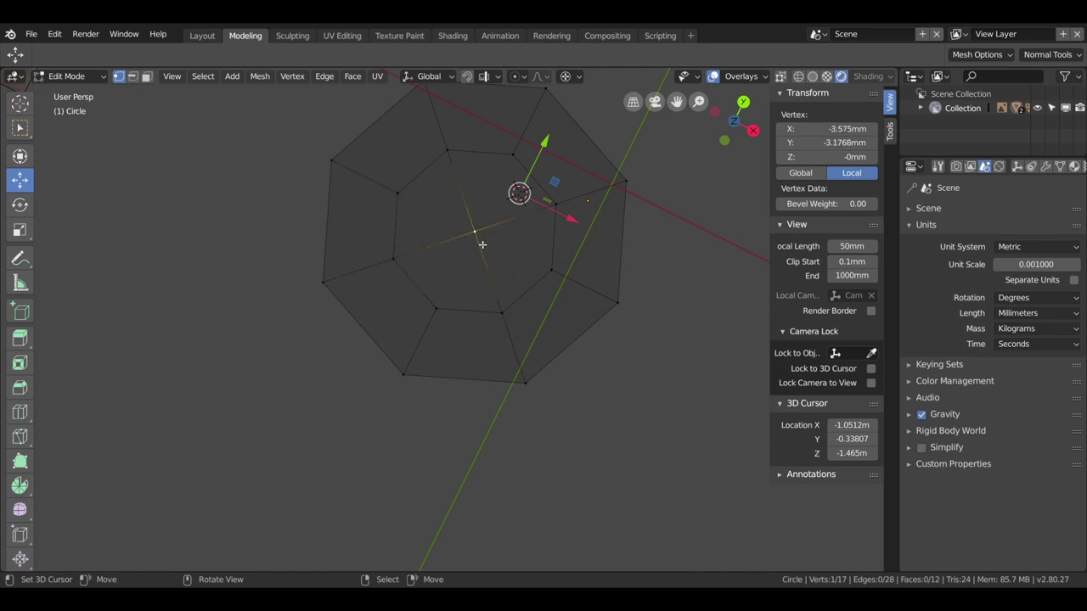
key("KP_7")
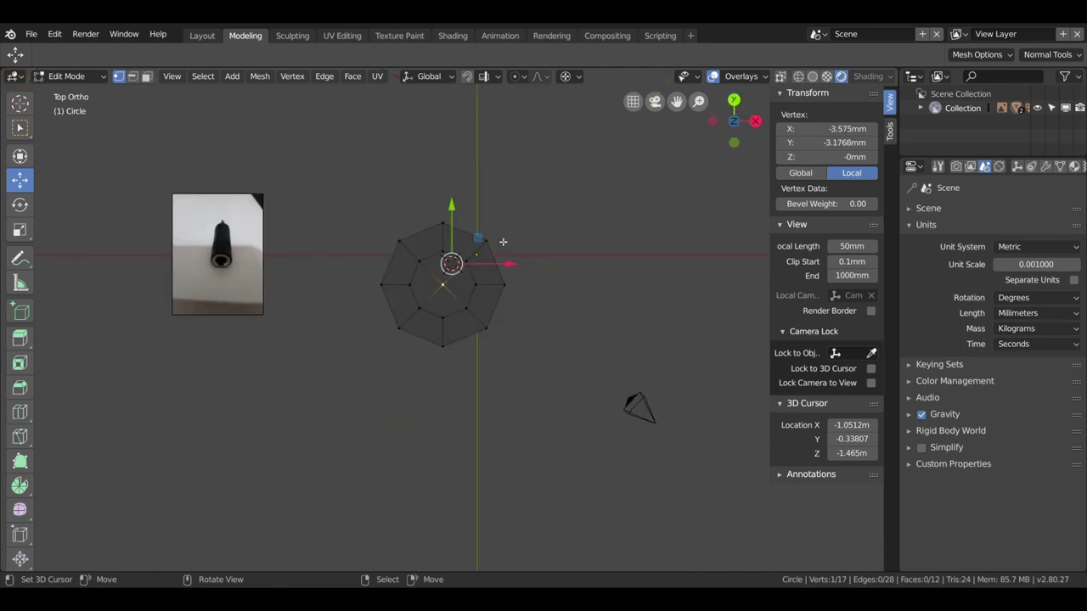
key("KP_3")
Step: Extrude the whole disc straight down along Z into a tall octagonal column
key("a")
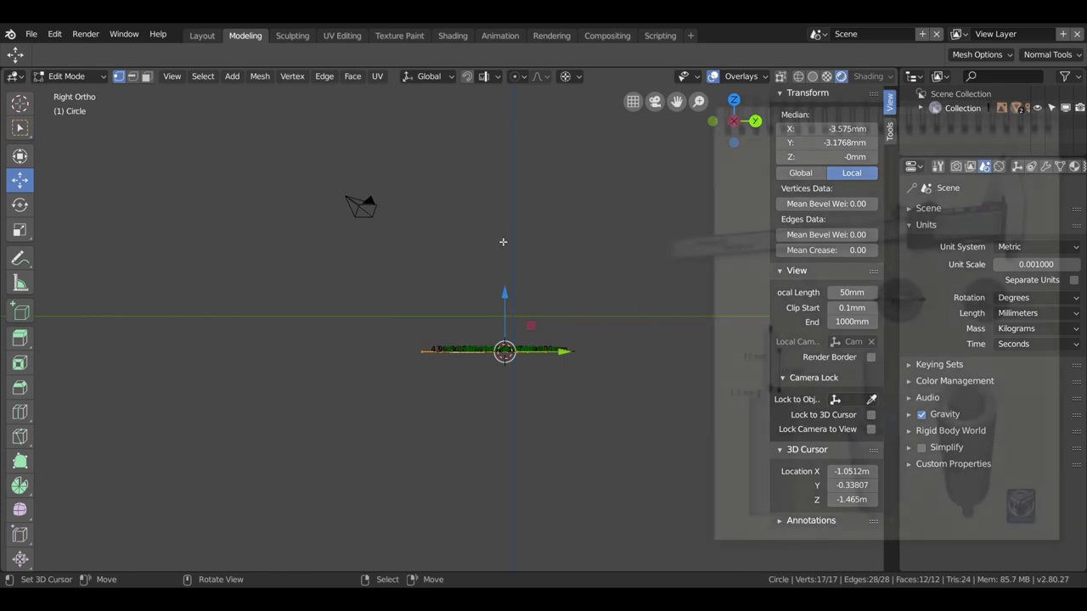
key("e")
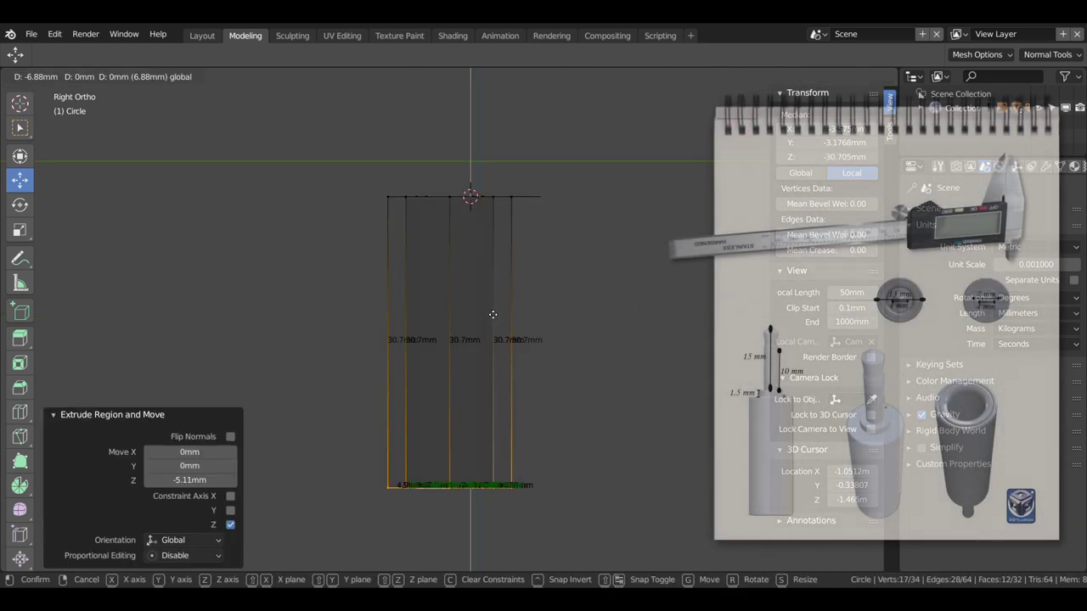
key("g")
key("z")
scroll(519, 461, "down", 2)
mouse_move(502, 364)
middle_mouse_down()
mouse_move(417, 506)
mouse_move(495, 360)
middle_mouse_up()
Step: Switch the viewport to Solid shading
key("z")
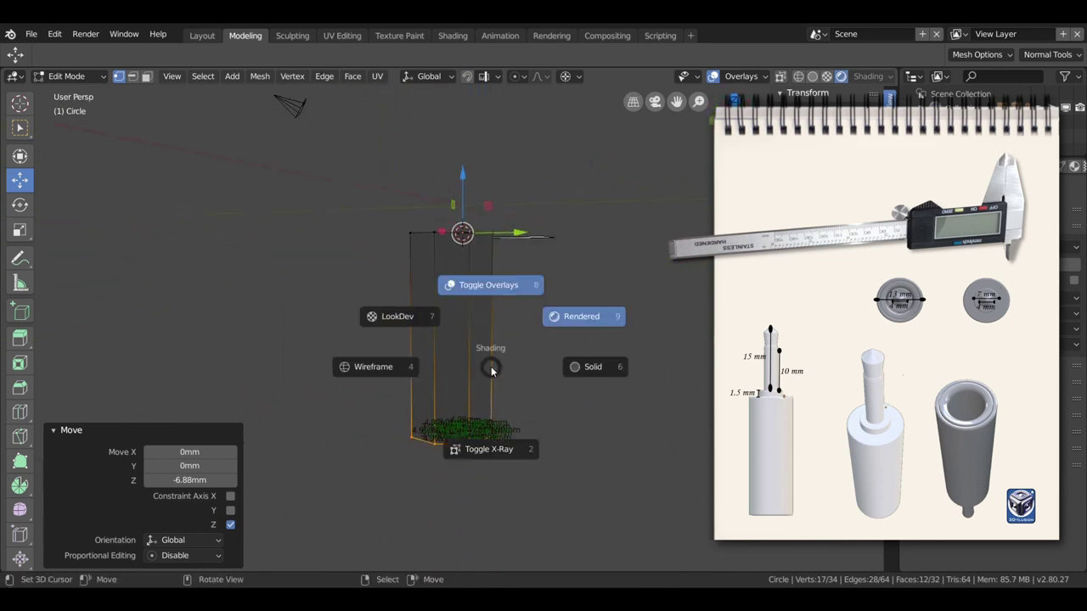
left_click(519, 367)
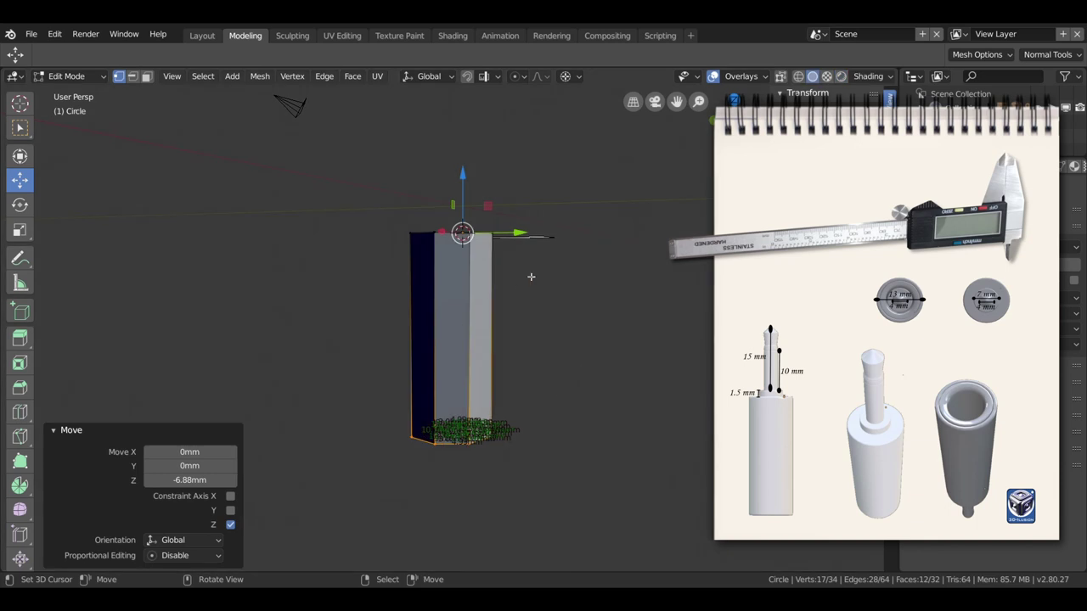
middle_click_drag(563, 271, 562, 271, "shift")
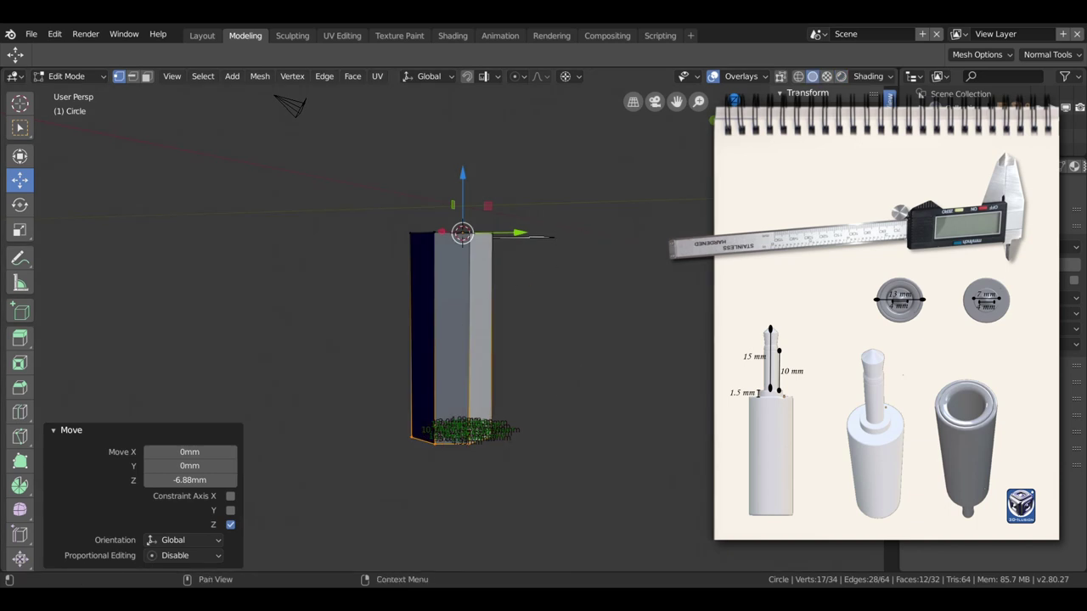
Step: Recalculate the column's normals so they consistently point outward
key("a")
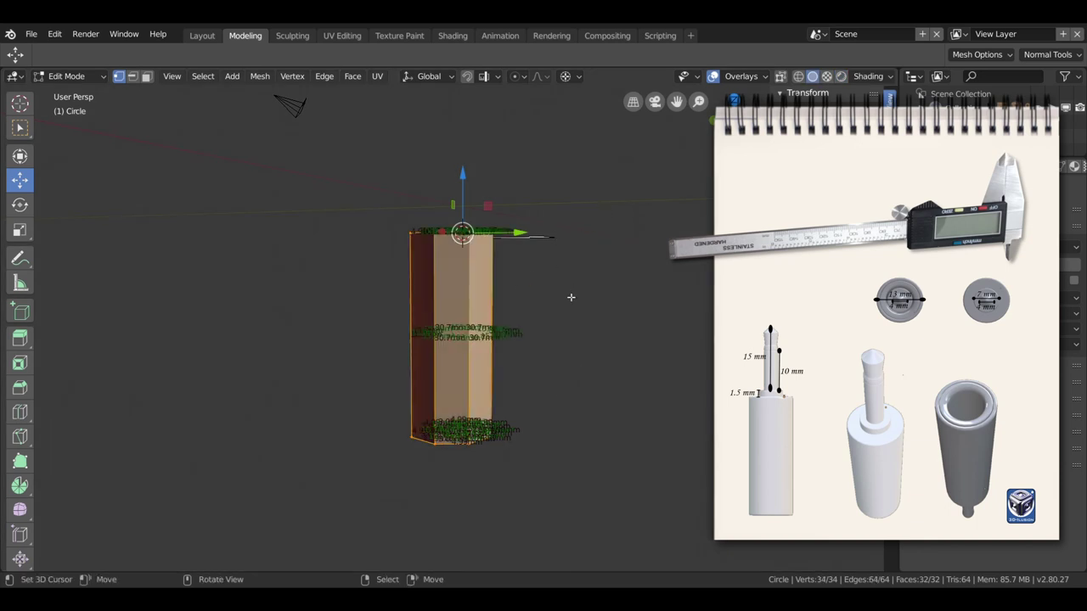
middle_click_drag(571, 297, 382, 348)
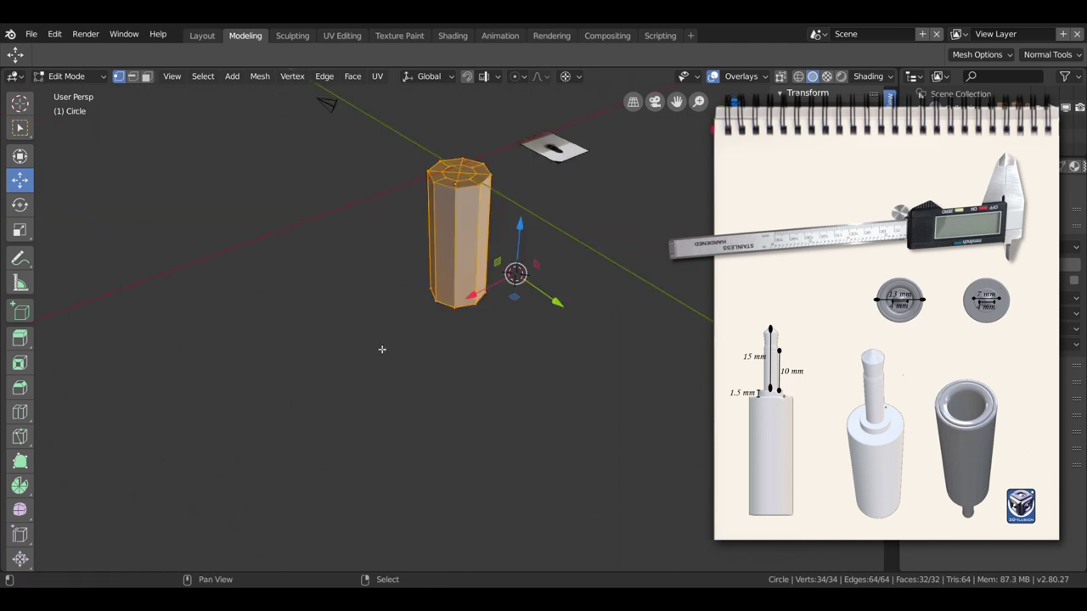
key("shift+n")
scroll(489, 272, "up", 4)
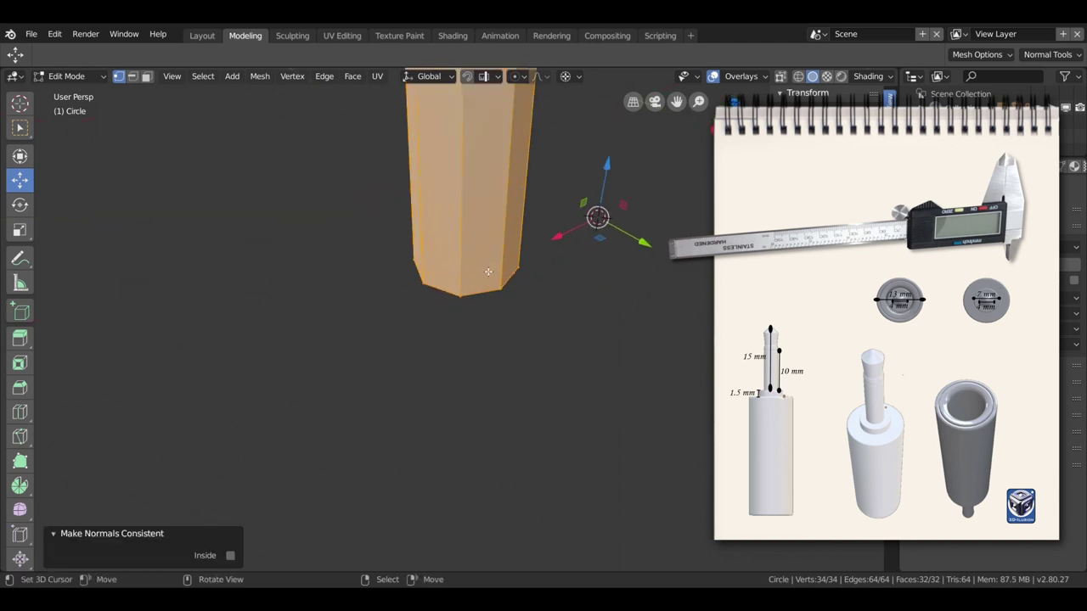
mouse_move(493, 233)
middle_mouse_down()
mouse_move(468, 395)
mouse_move(620, 382)
mouse_move(657, 420)
mouse_move(653, 463)
mouse_move(467, 362)
middle_mouse_up()
scroll(468, 395, "down", 3)
key("KP_7")
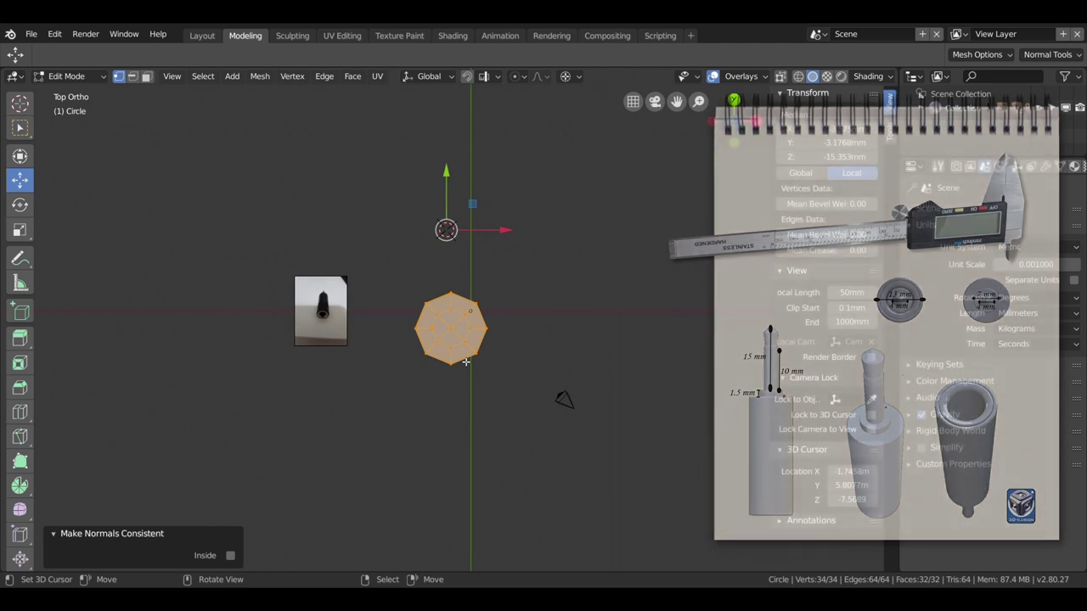
scroll(465, 362, "up", 3)
scroll(465, 361, "down", 2)
mouse_move(465, 362)
middle_mouse_down()
mouse_move(407, 458)
mouse_move(303, 478)
mouse_move(435, 483)
middle_mouse_up()
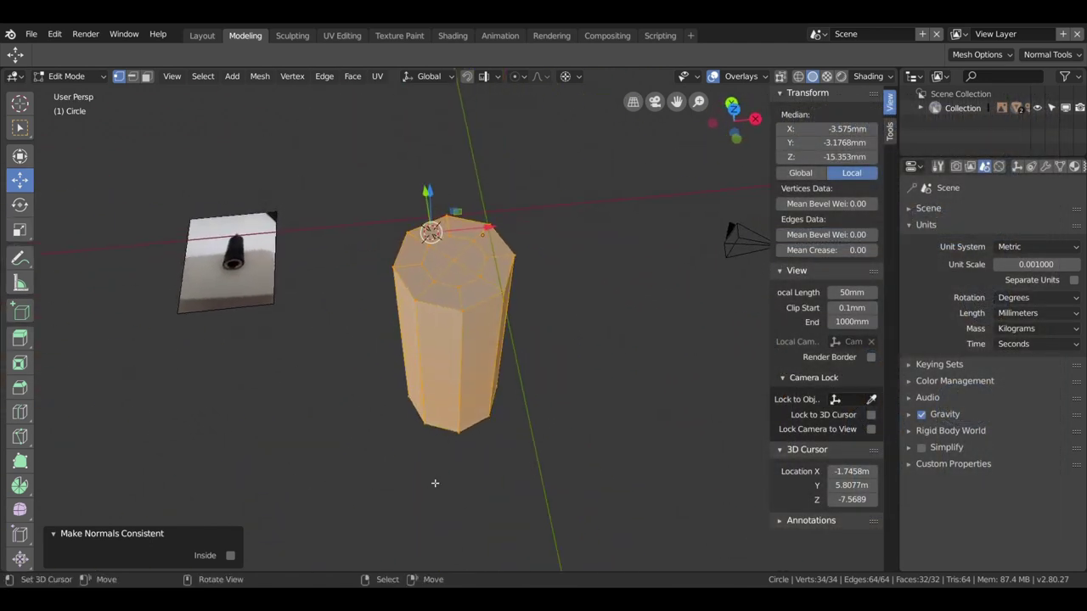
scroll(435, 483, "up", 3)
scroll(435, 483, "down", 3)
middle_click_drag(491, 383, 542, 316)
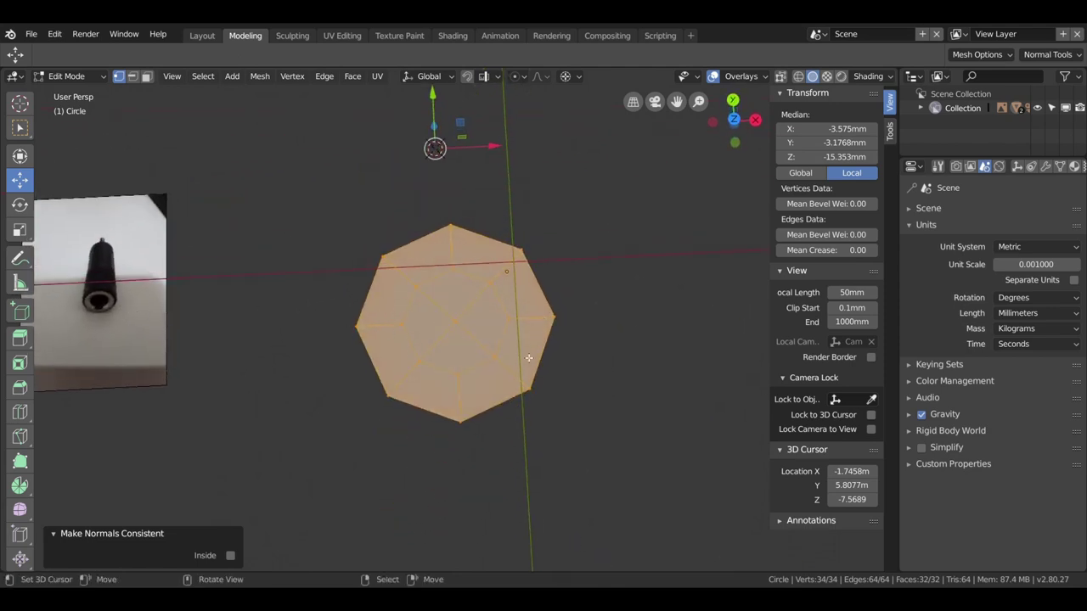
key("ctrl+r")
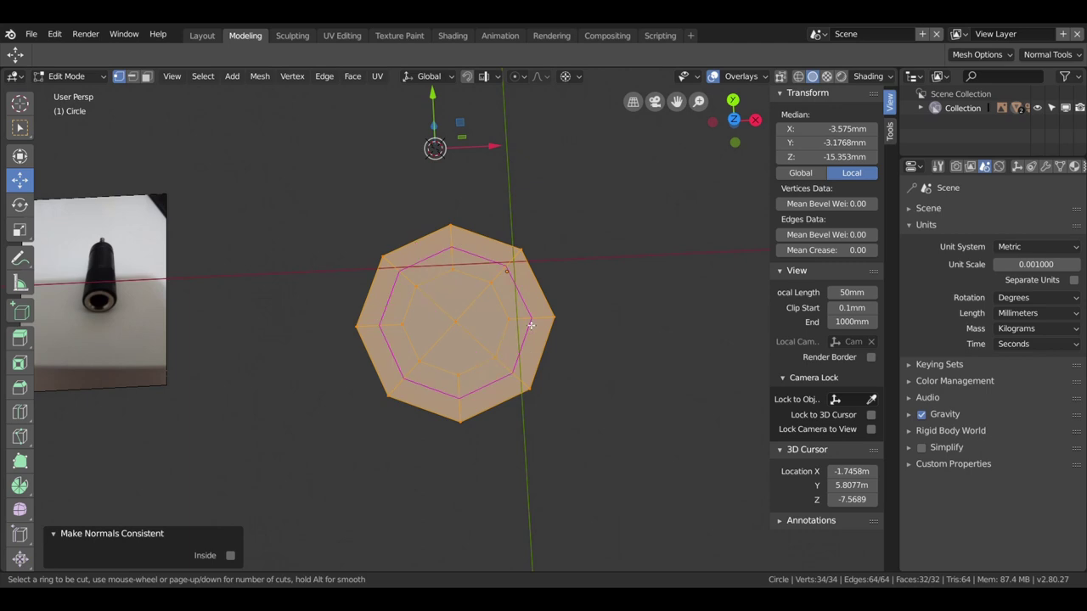
Step: Loop-cut two supporting rings on the top face, slid toward the outer rim
left_click(528, 323)
left_click(539, 319)
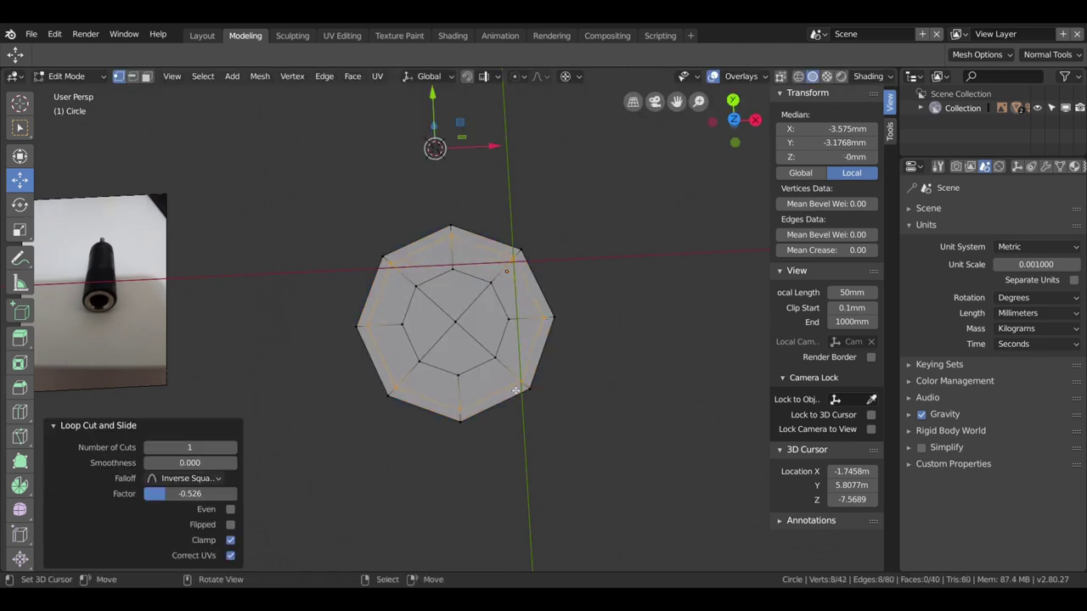
middle_click_drag(515, 390, 509, 356)
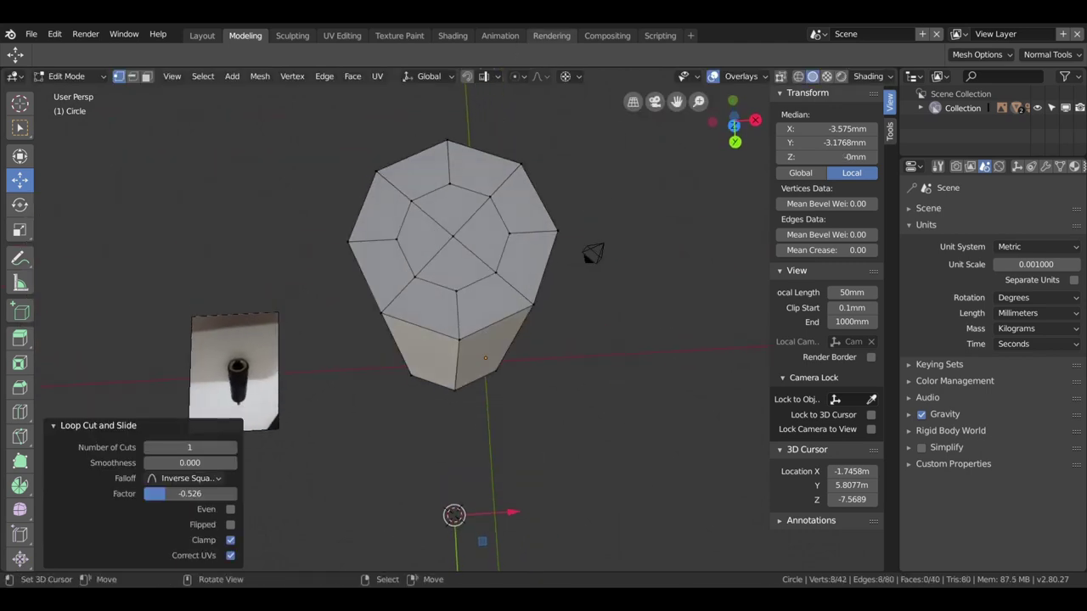
key("ctrl+r")
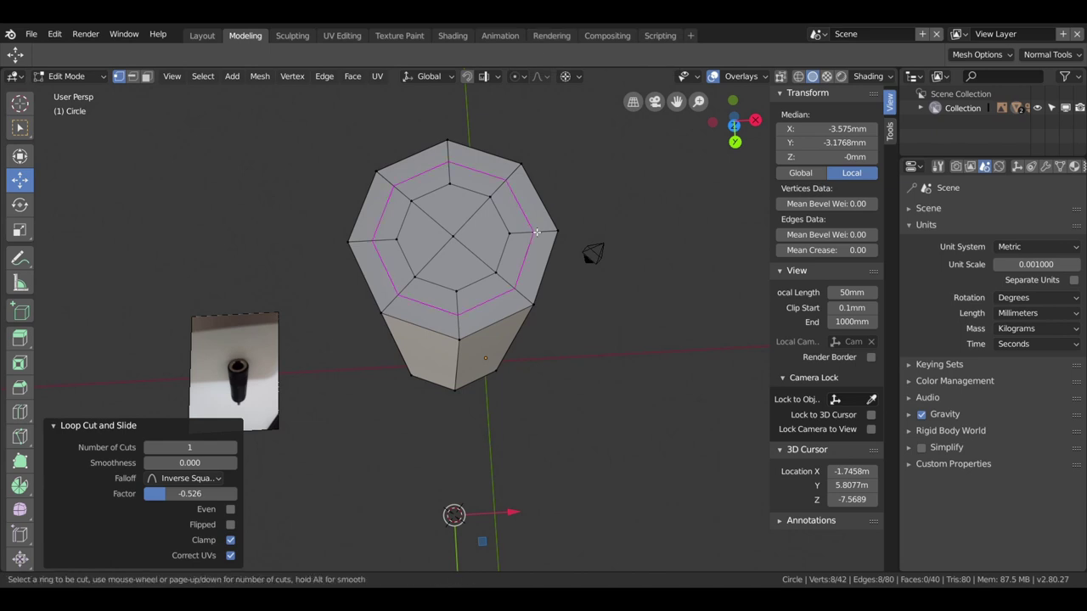
left_click(536, 231)
left_click(544, 232)
middle_click_drag(548, 238, 440, 308)
Step: Add four evenly spaced loops around the column sides, splitting them into five bands
key("ctrl+r")
scroll(441, 308, "up", 2)
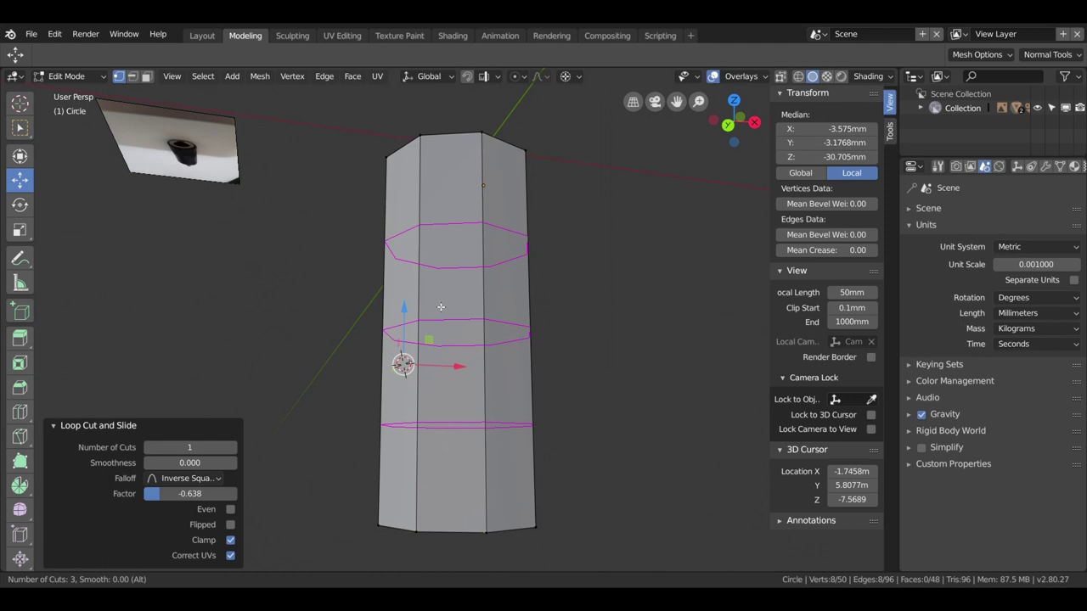
scroll(440, 308, "up", 1)
right_click(441, 307)
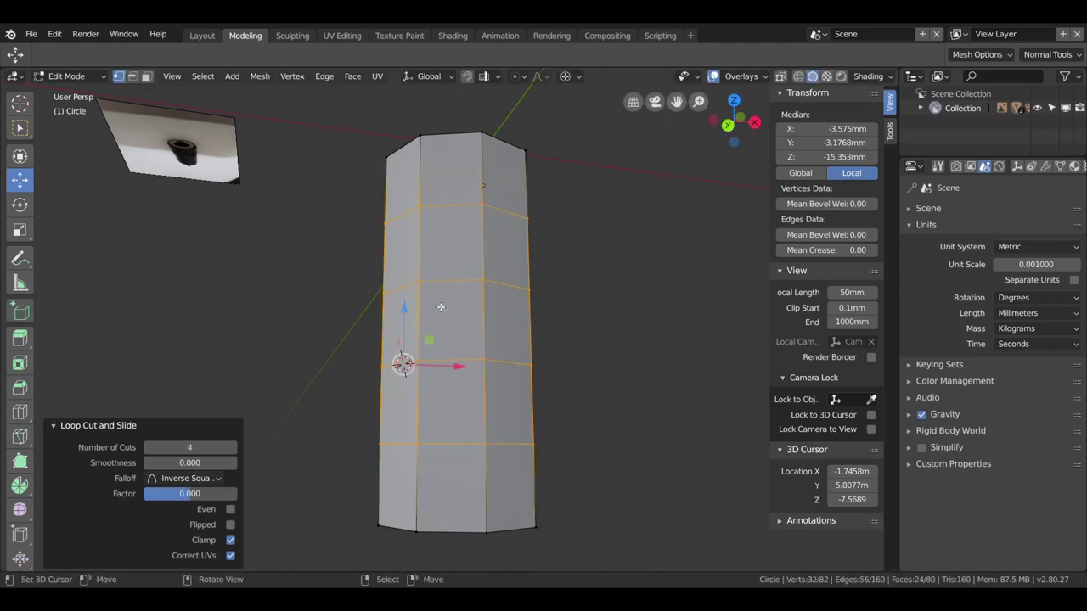
scroll(484, 327, "down", 3)
mouse_move(485, 327)
middle_mouse_down()
mouse_move(552, 417)
mouse_move(633, 379)
mouse_move(451, 382)
mouse_move(372, 449)
mouse_move(463, 362)
mouse_move(366, 379)
mouse_move(534, 399)
mouse_move(509, 298)
mouse_move(476, 296)
mouse_move(449, 430)
mouse_move(480, 441)
mouse_move(401, 436)
middle_mouse_up()
scroll(401, 437, "up", 1)
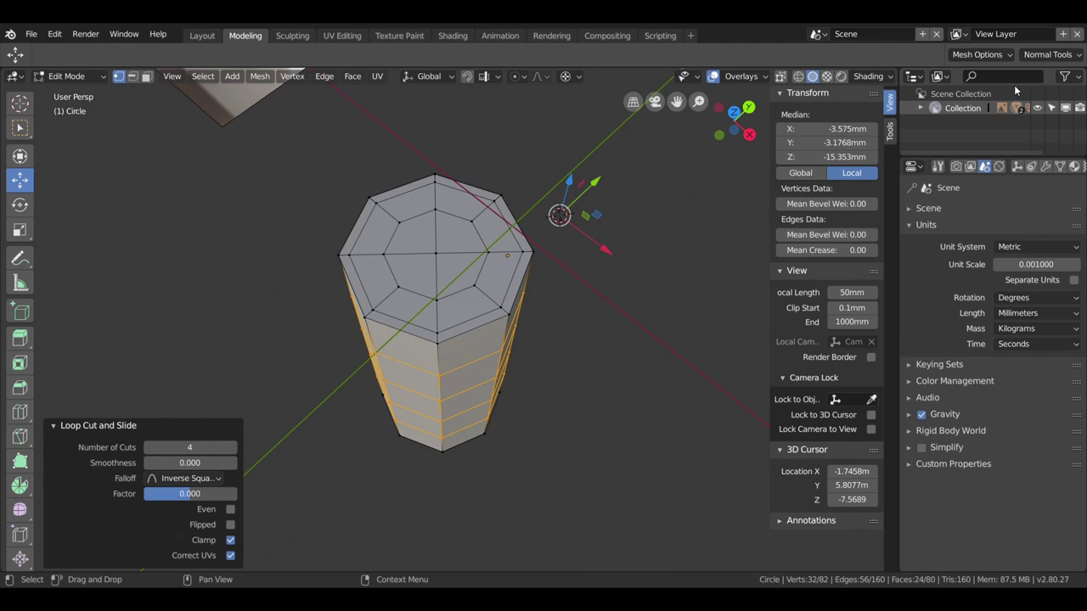
Step: Add a Subdivision Surface modifier and raise its viewport level to 2
left_click(1046, 167)
left_click(1005, 213)
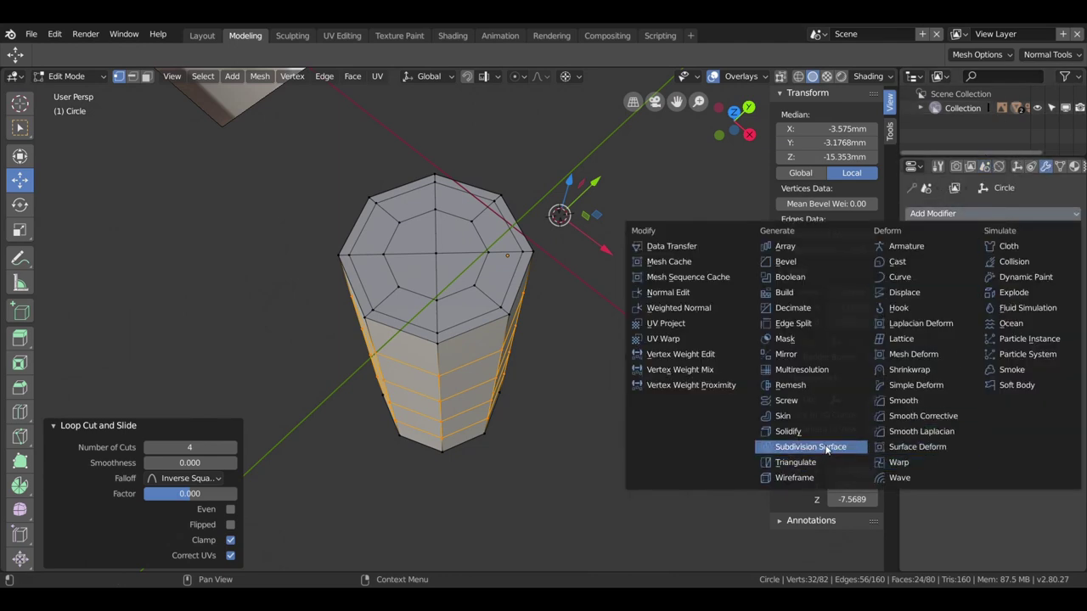
left_click(828, 448)
left_click(983, 307)
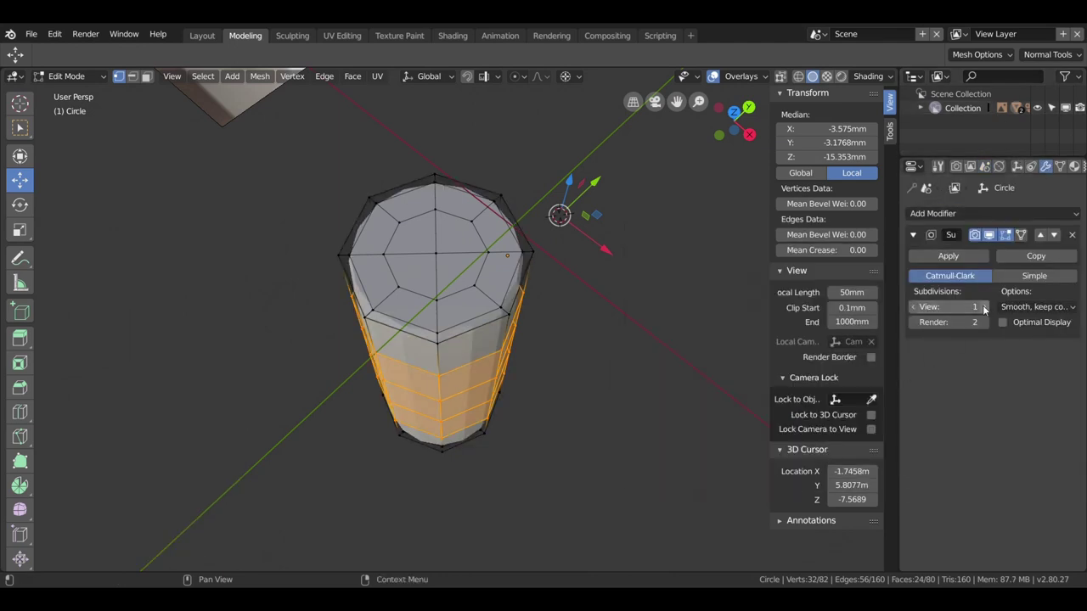
Step: Clear the partial face selection, select the whole mesh, and return to Object Mode
right_click(576, 315)
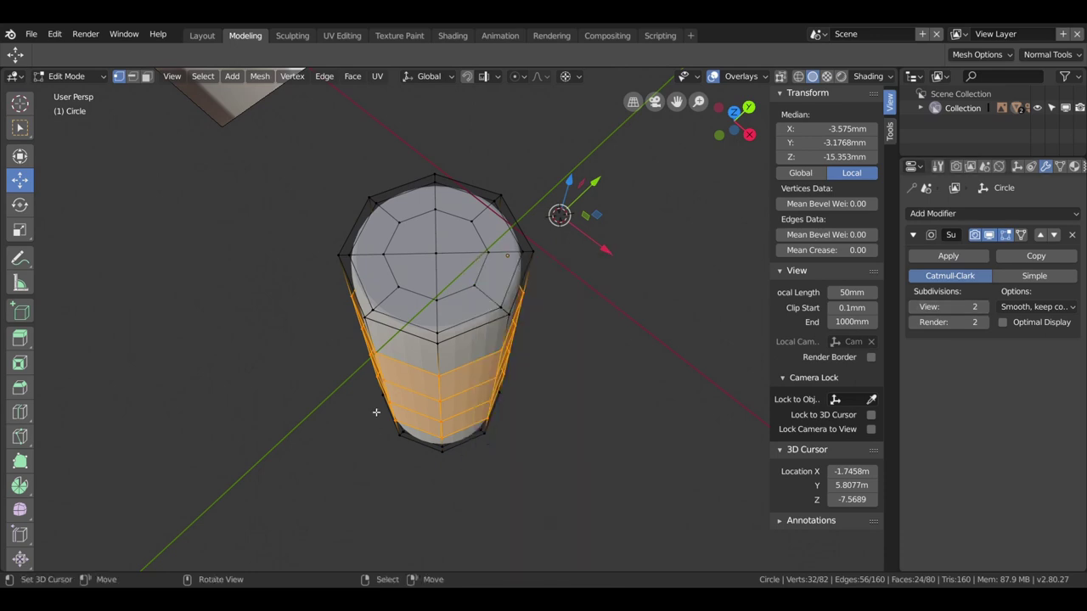
key("alt+a")
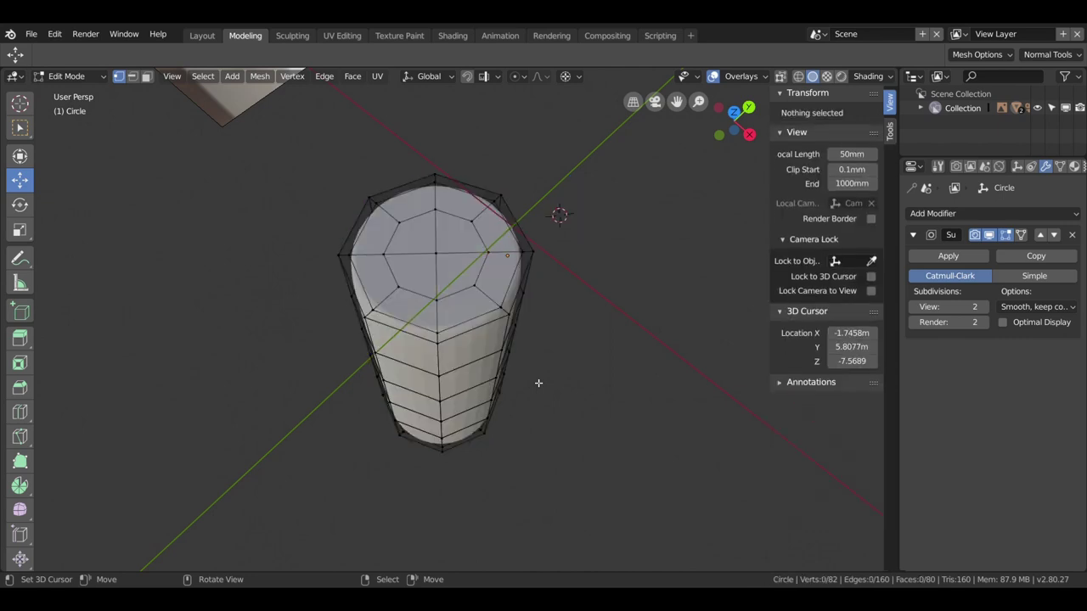
key("a")
key("Tab")
right_click(535, 380)
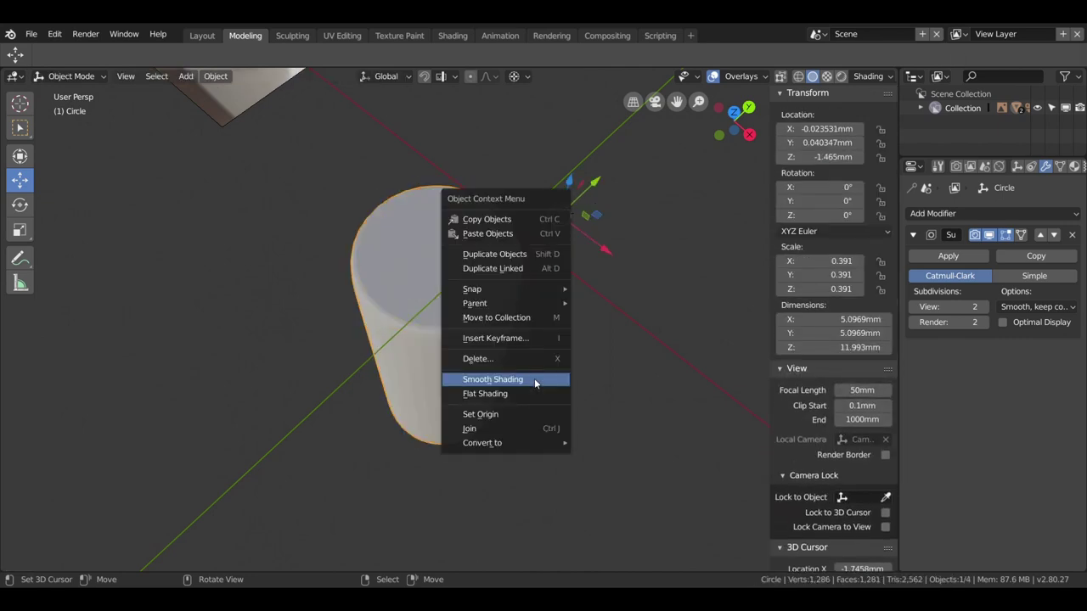
Step: Shade the cylinder smooth, orbit it upright, and start a loop cut near its top in Edit Mode
left_click(534, 380)
mouse_move(535, 380)
middle_mouse_down()
mouse_move(518, 307)
mouse_move(546, 374)
mouse_move(509, 346)
mouse_move(476, 286)
middle_mouse_up()
key("Tab")
key("ctrl+r")
left_click(447, 289)
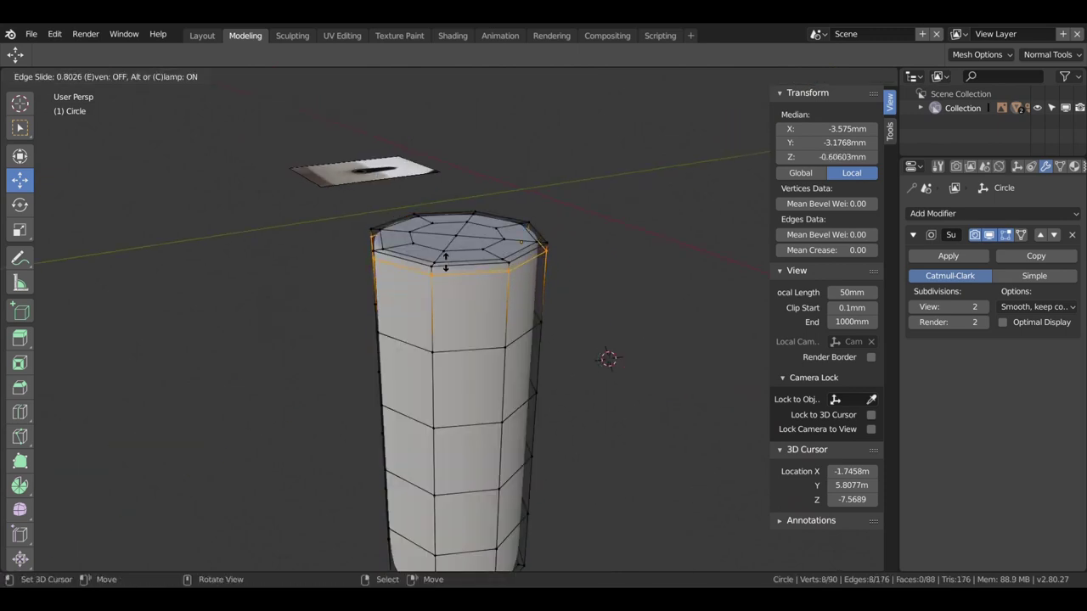
Step: Commit the supporting loop near the top rim and add another loop close to the base
left_click(445, 264)
middle_click_drag(445, 264, 444, 452)
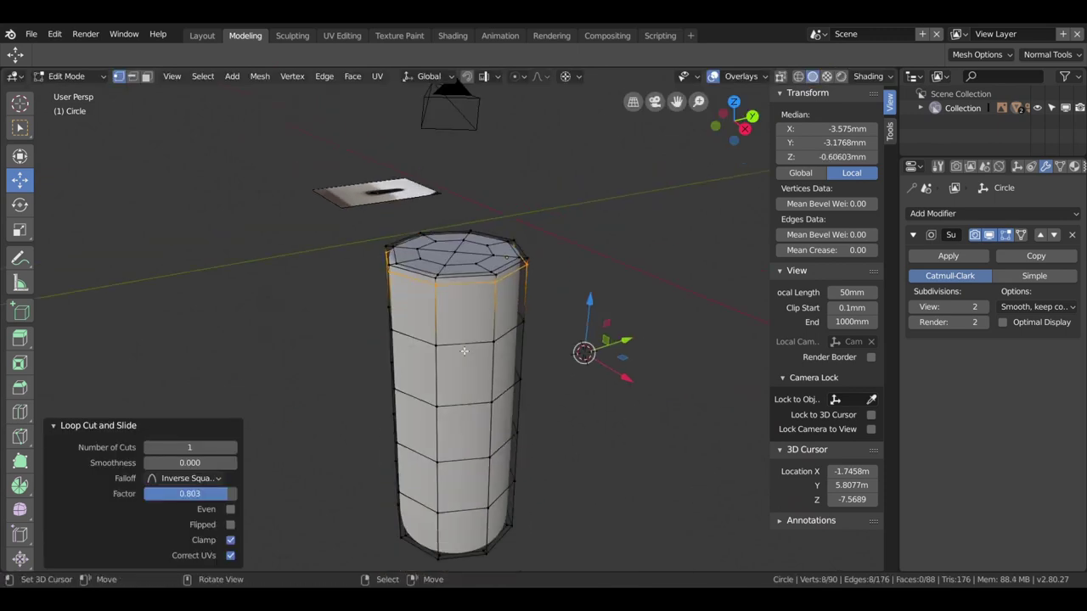
key("ctrl+r")
left_click(442, 503)
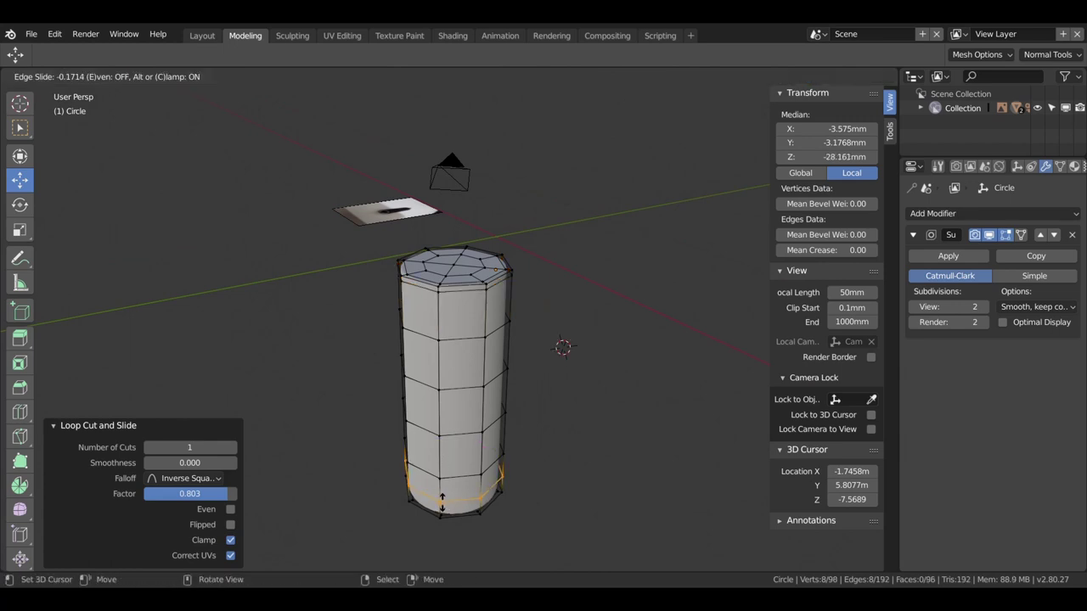
left_click(442, 506)
mouse_move(442, 506)
middle_mouse_down()
mouse_move(442, 421)
mouse_move(518, 431)
mouse_move(492, 427)
middle_mouse_up()
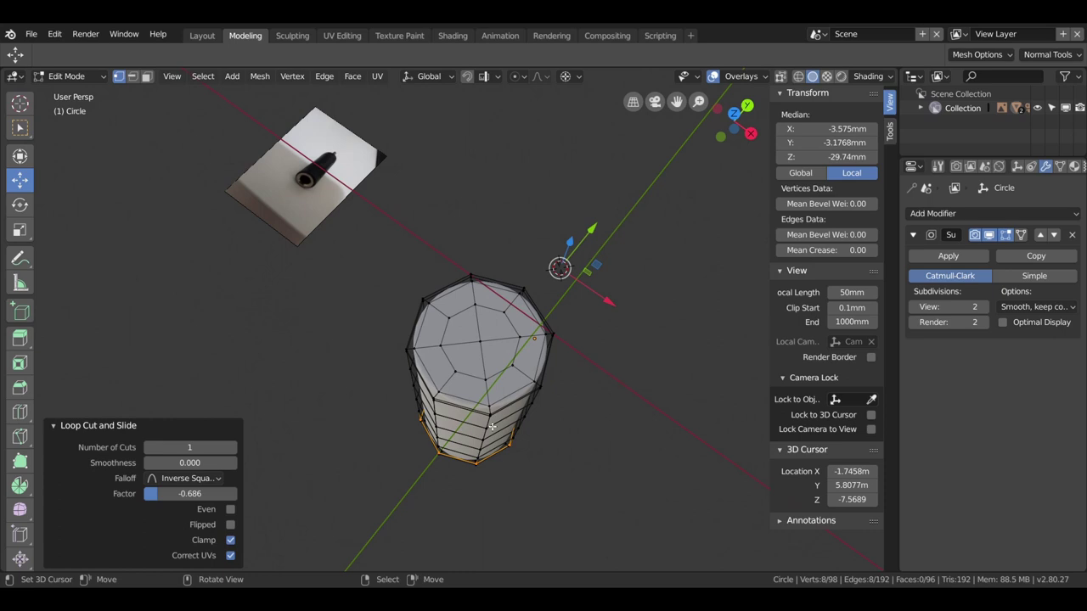
left_click(501, 332)
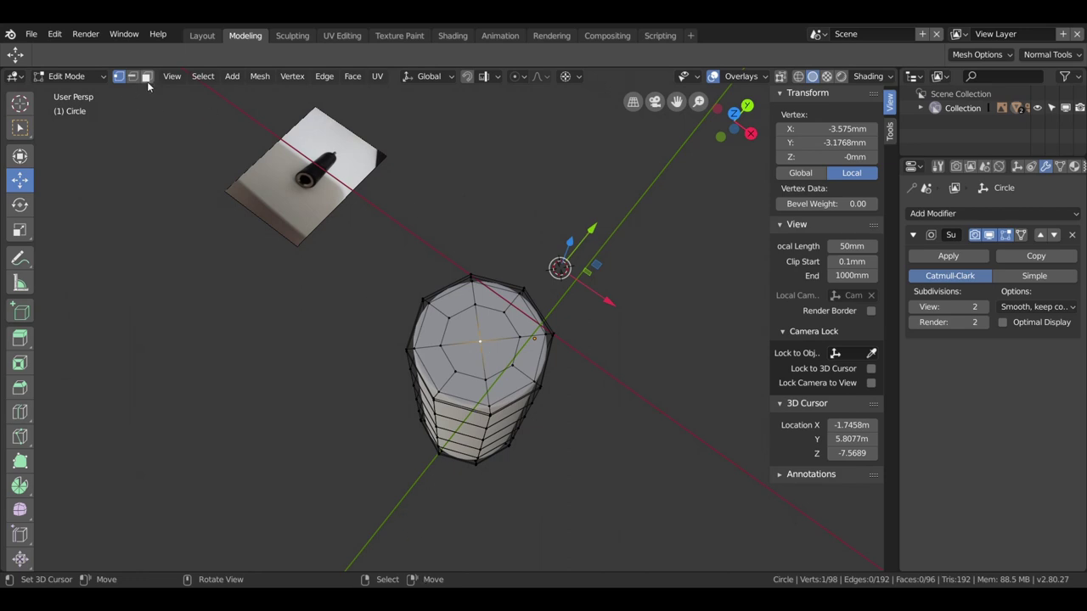
Step: Select the four inner faces of the cylinder top in face mode
left_click(146, 77)
left_click(495, 324)
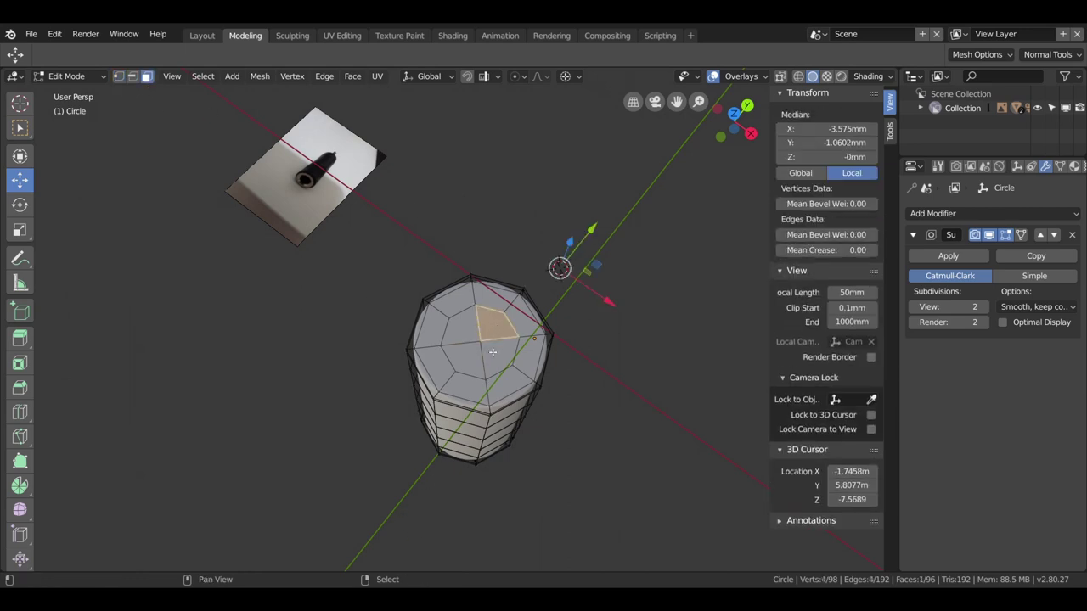
left_click(492, 351, "shift")
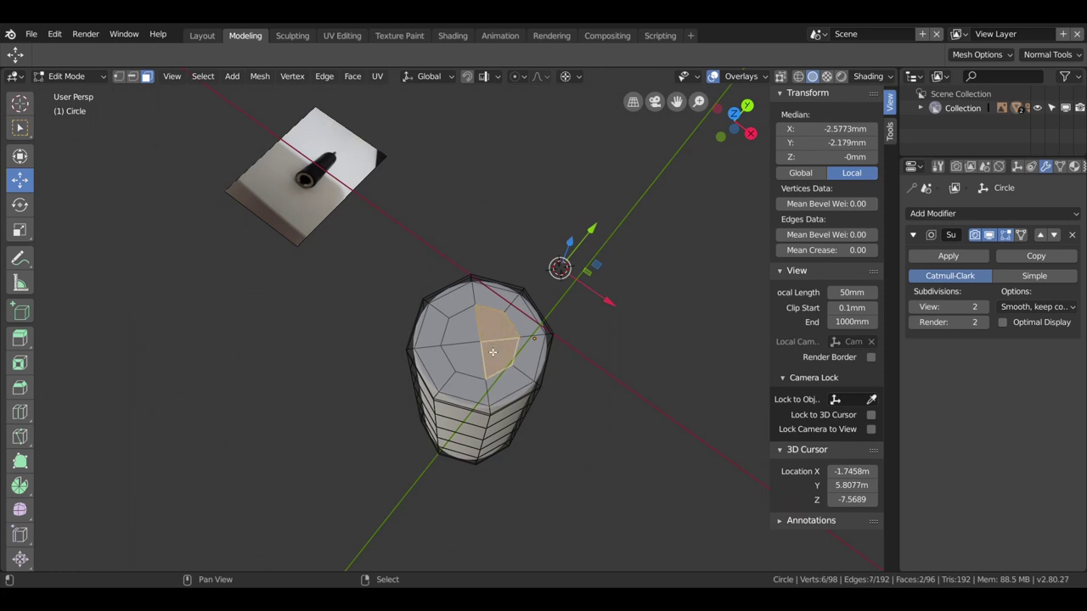
left_click(471, 356, "shift")
left_click(466, 336, "shift")
Step: Turn on the Edge Length overlay to measure the top's edges
middle_click_drag(517, 389, 521, 340)
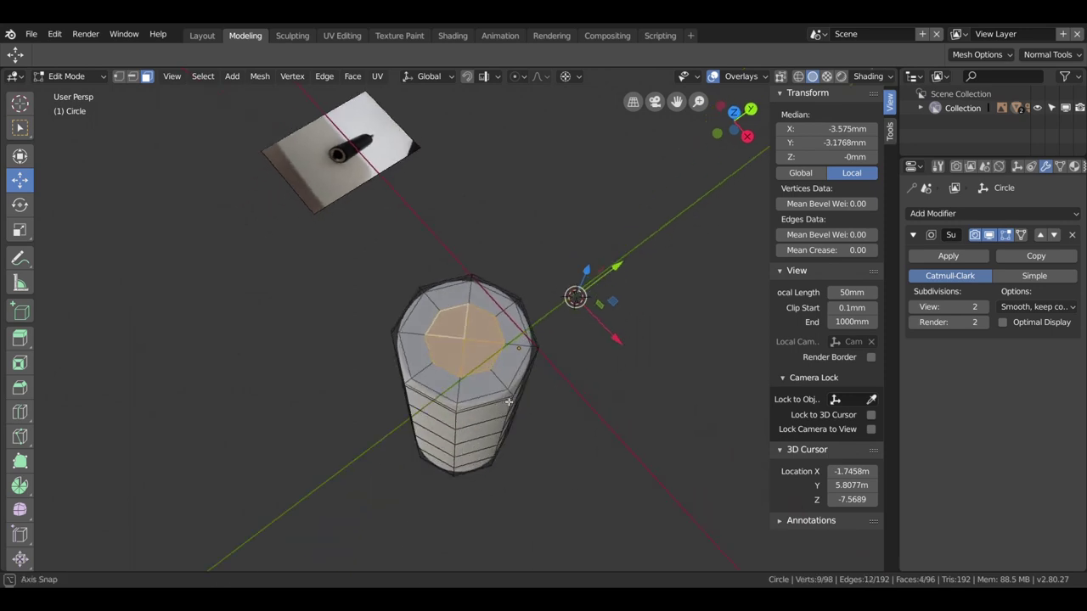
middle_click_drag(517, 295, 481, 431)
left_click(763, 75)
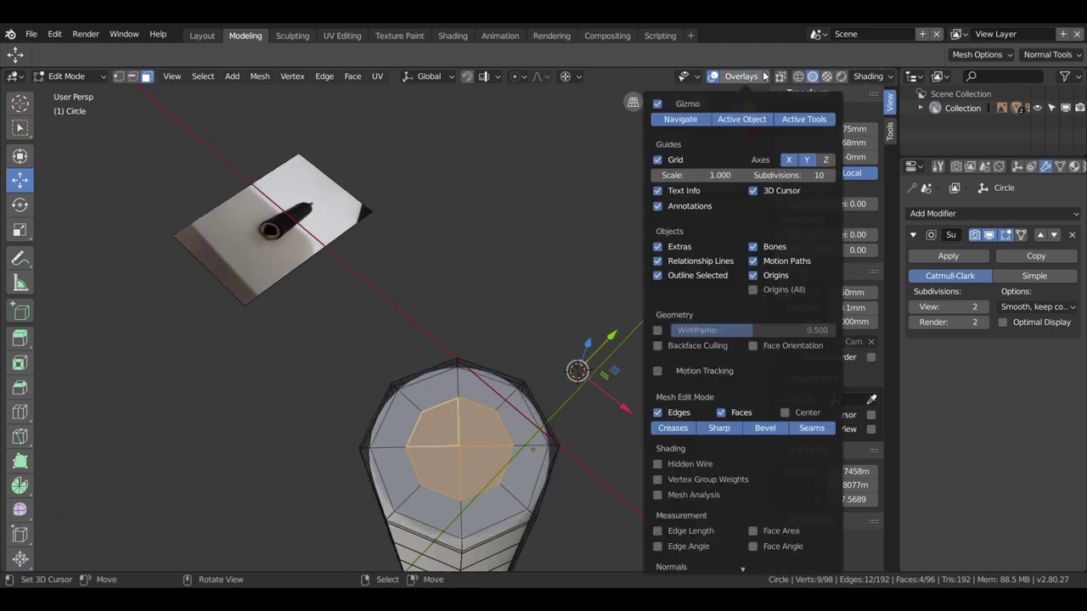
left_click(657, 532)
Step: Select the centre edges and the inner octagon ring edges in edge mode
left_click(485, 455)
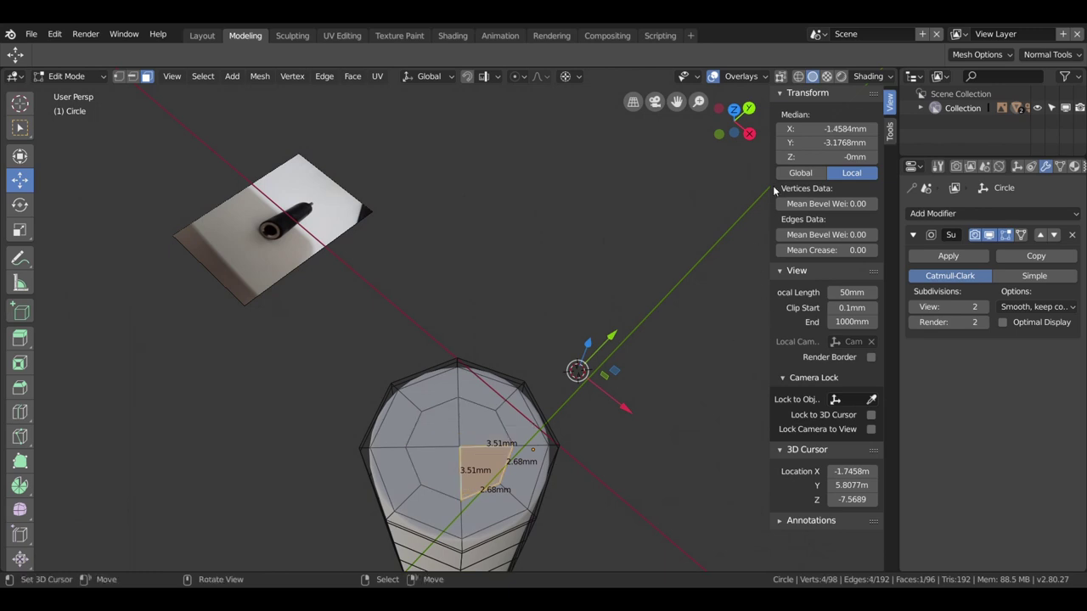
key("2")
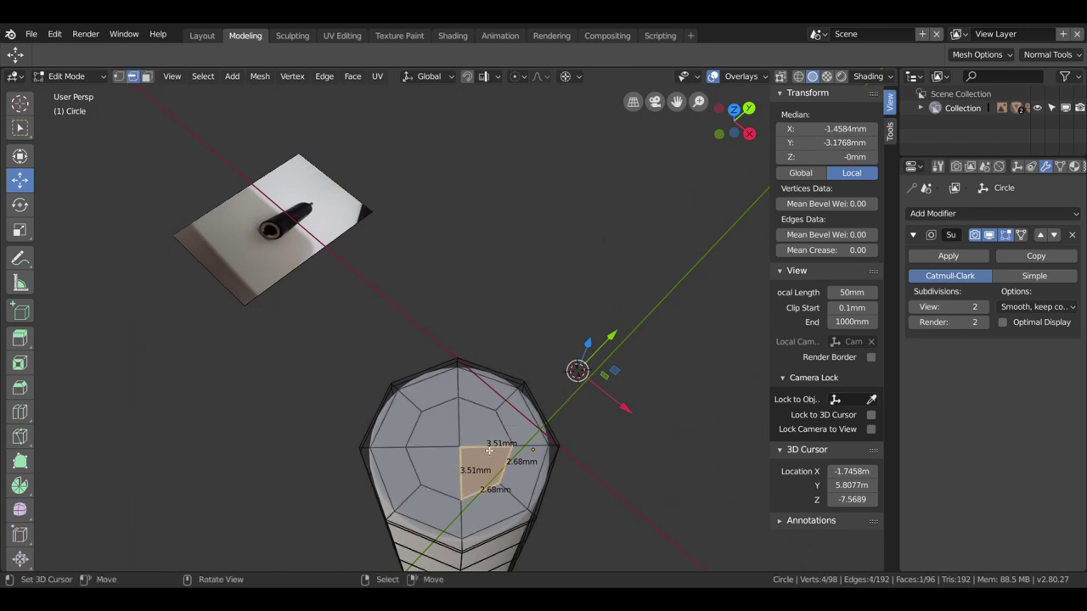
left_click(489, 447)
left_click(432, 446, "shift")
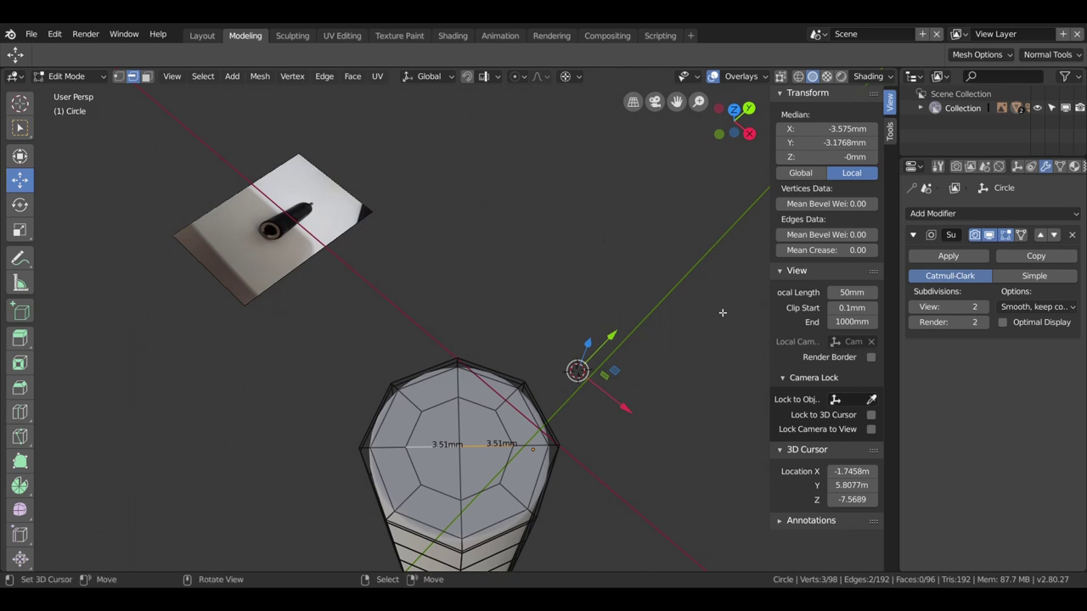
left_click(511, 471)
left_click(511, 471, "alt+shift")
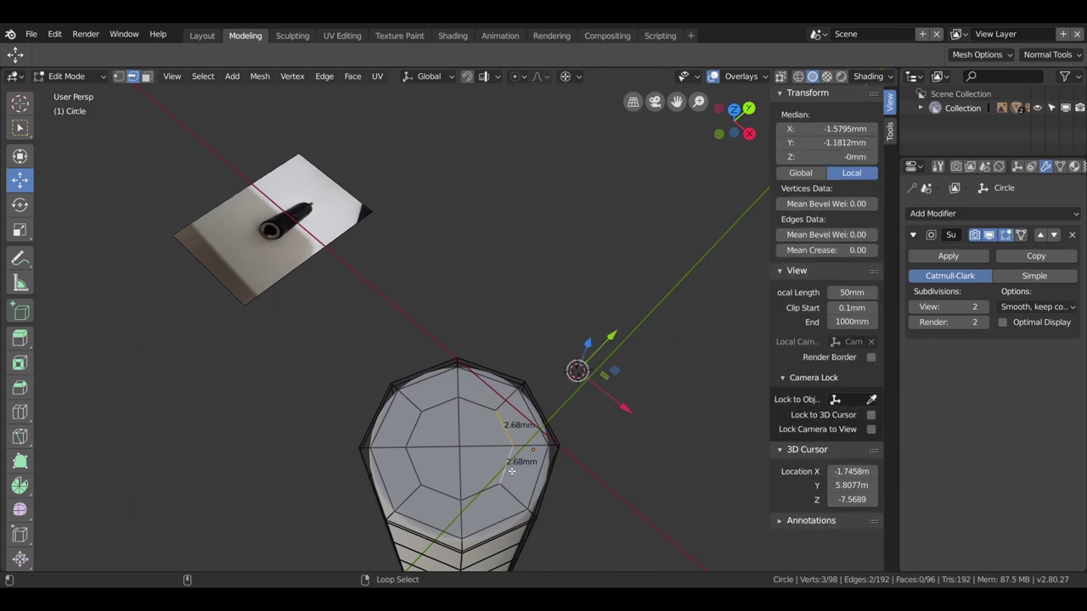
left_click(477, 407, "alt+shift")
left_click(420, 441, "alt+shift")
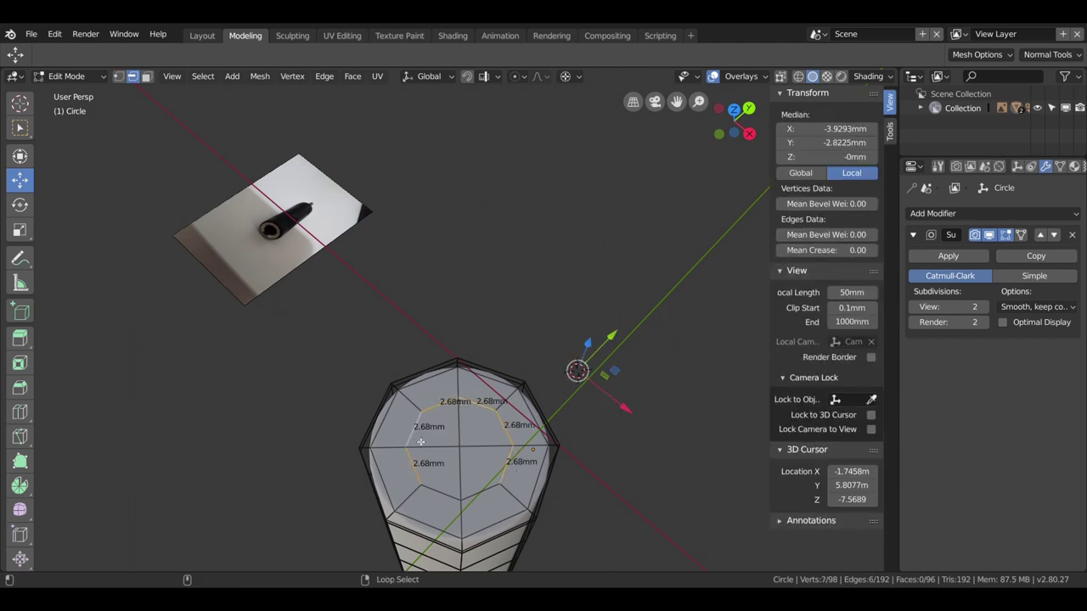
left_click(462, 496, "alt+shift")
Step: Snap the 3D cursor to the ring centre and scale the ring to 0.989, then 1.013
key("shift+s")
left_click(653, 570)
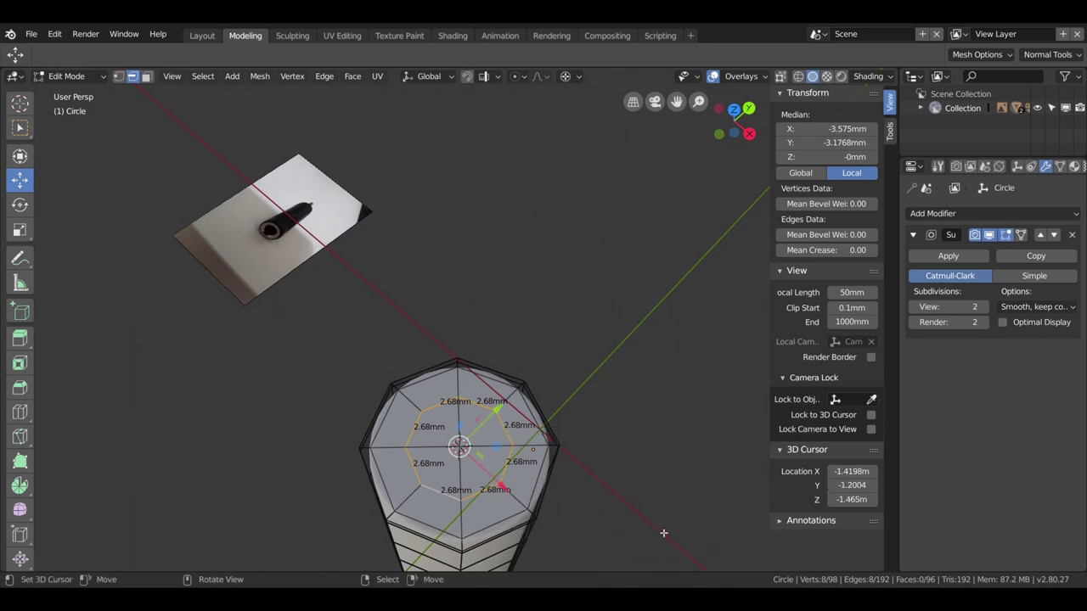
key("s")
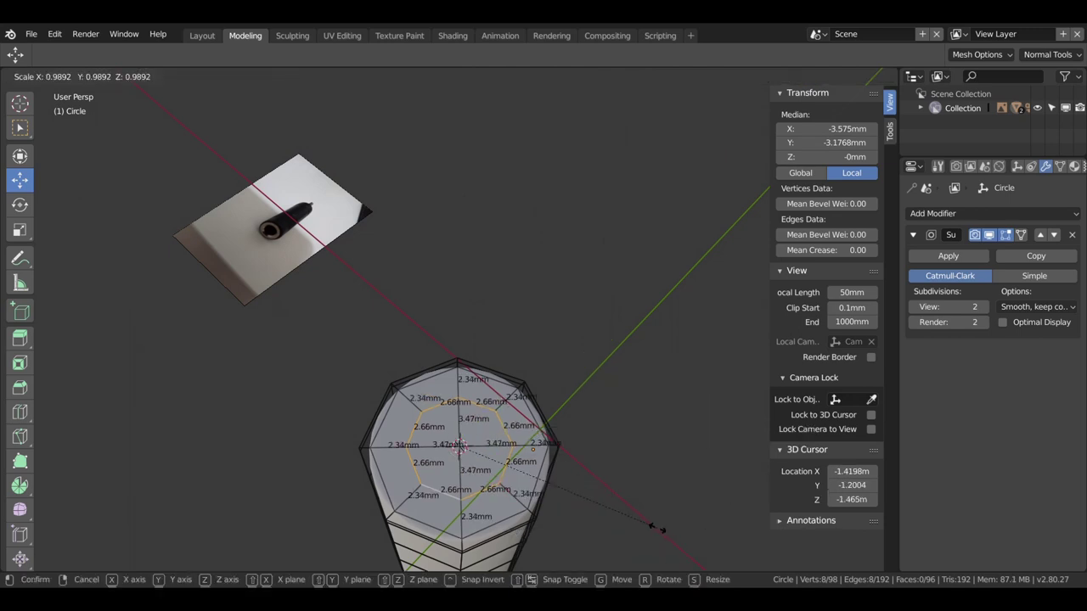
left_click(655, 527)
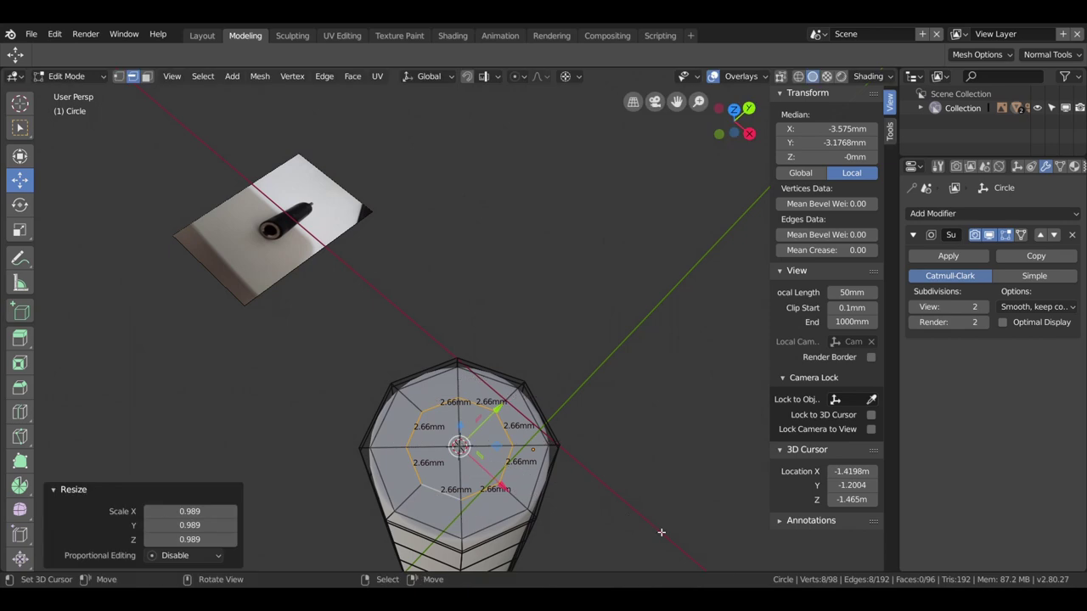
left_click(513, 447)
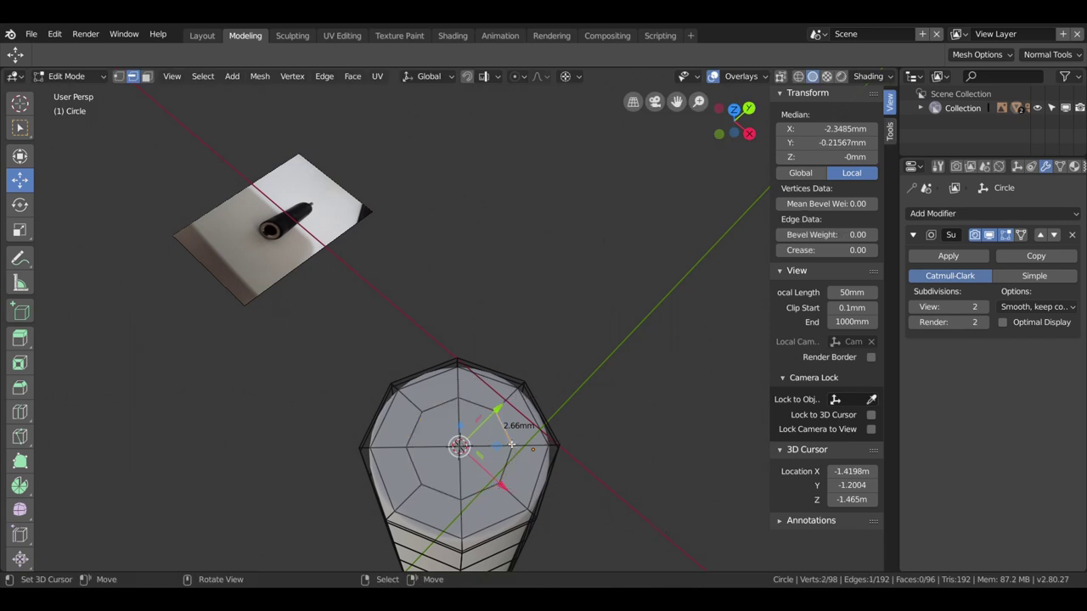
left_click(425, 452, "alt+shift")
key("s")
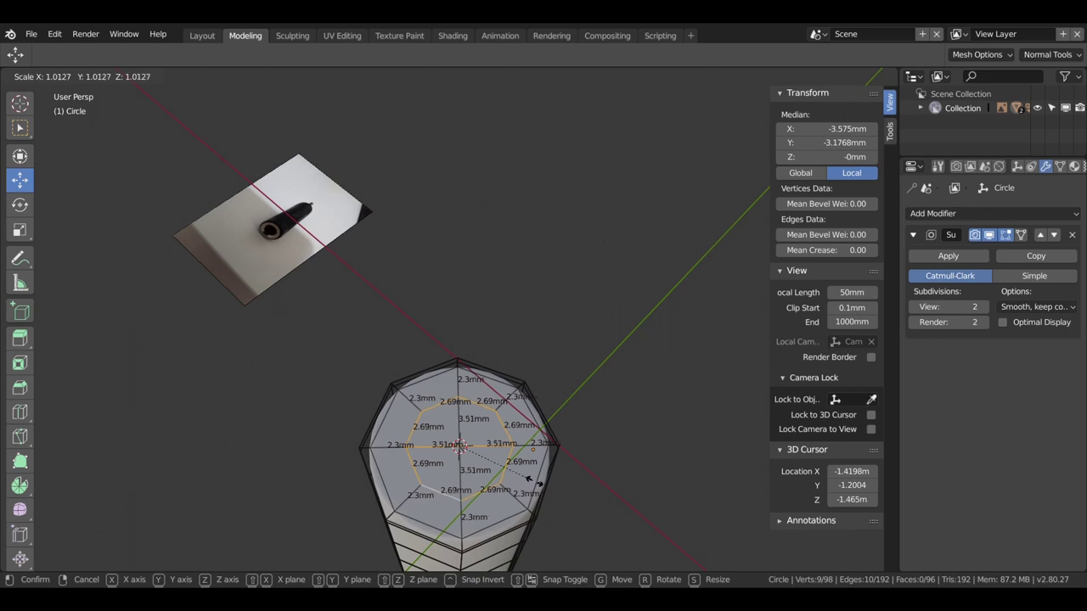
left_click(533, 480)
Step: Rescale the inner ring by 0.995 so edges read 2.68 mm and spokes 3.5 mm
scroll(538, 485, "up", 2)
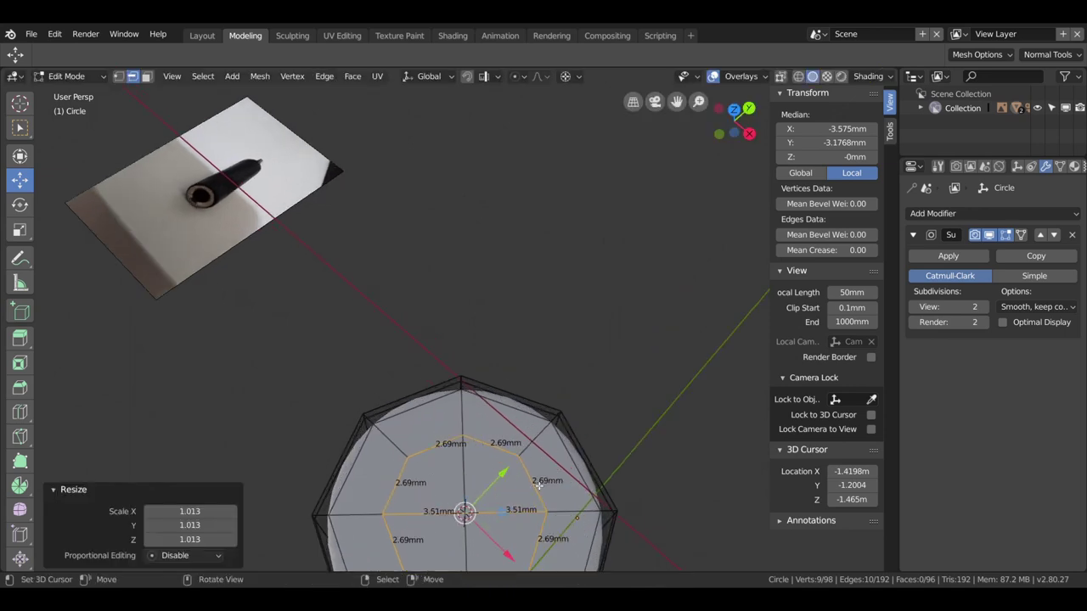
scroll(535, 476, "up", 3)
middle_click_drag(535, 476, 515, 410, "shift")
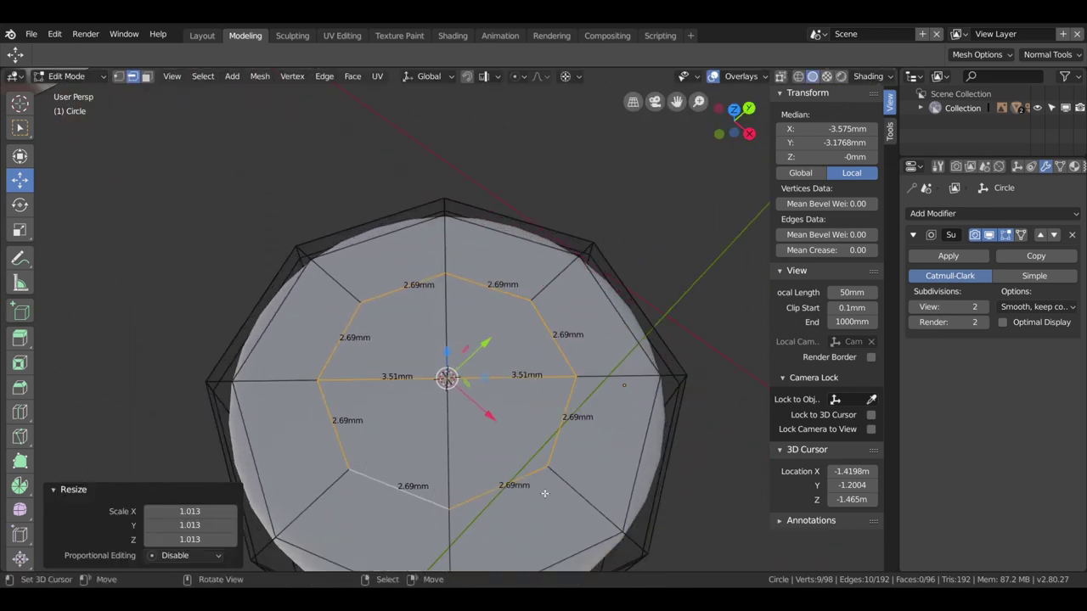
key("s")
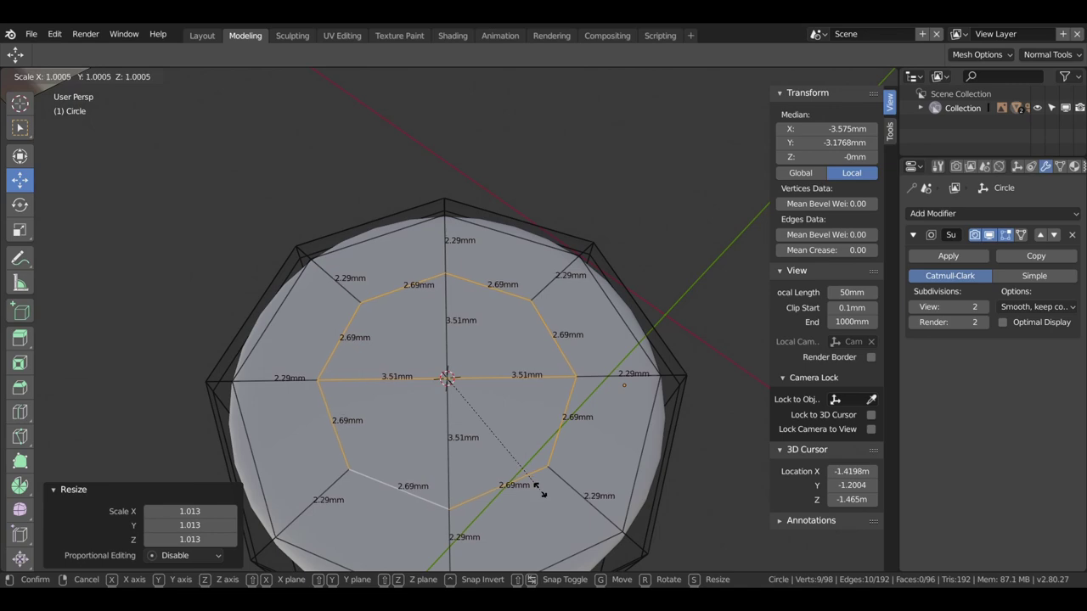
left_click(514, 486)
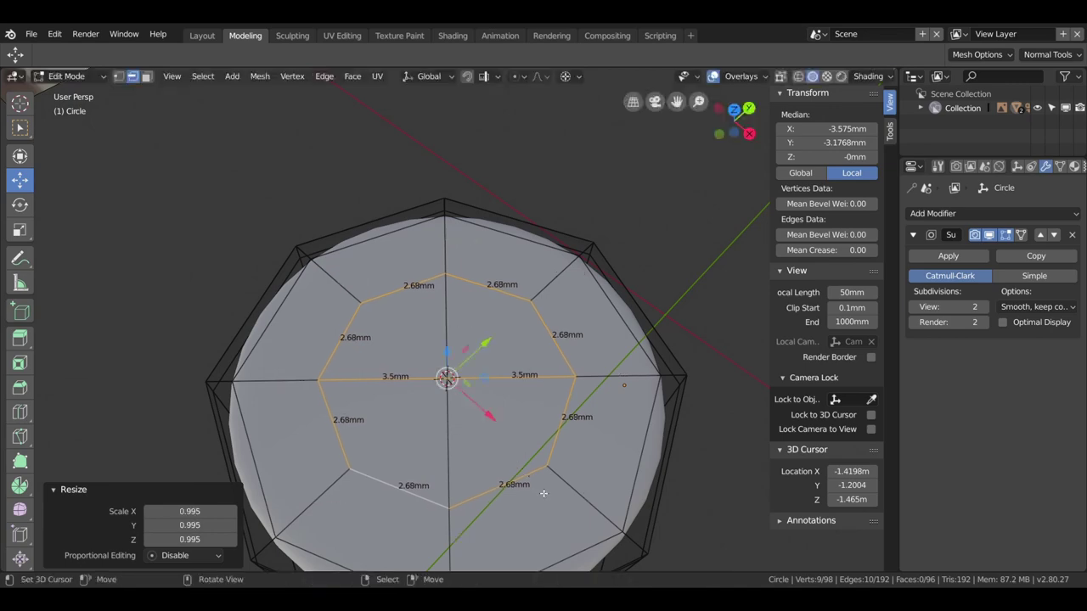
scroll(543, 493, "down", 2)
scroll(531, 422, "down", 2)
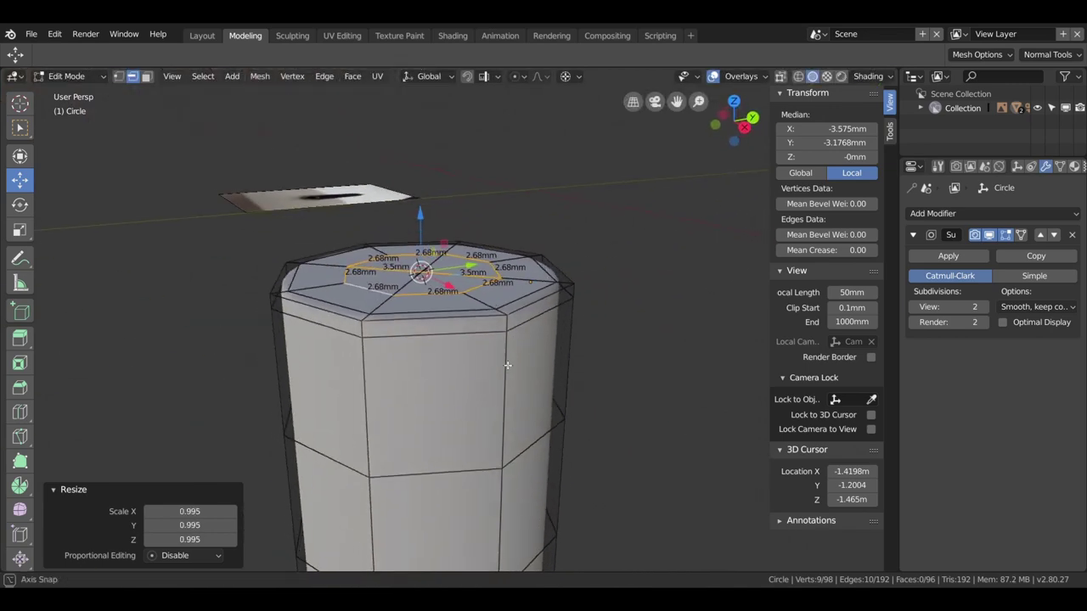
Step: Select the four inner top faces in face mode
right_click(512, 364, "shift")
mouse_move(518, 384)
middle_mouse_down()
mouse_move(478, 385)
mouse_move(487, 477)
middle_mouse_up()
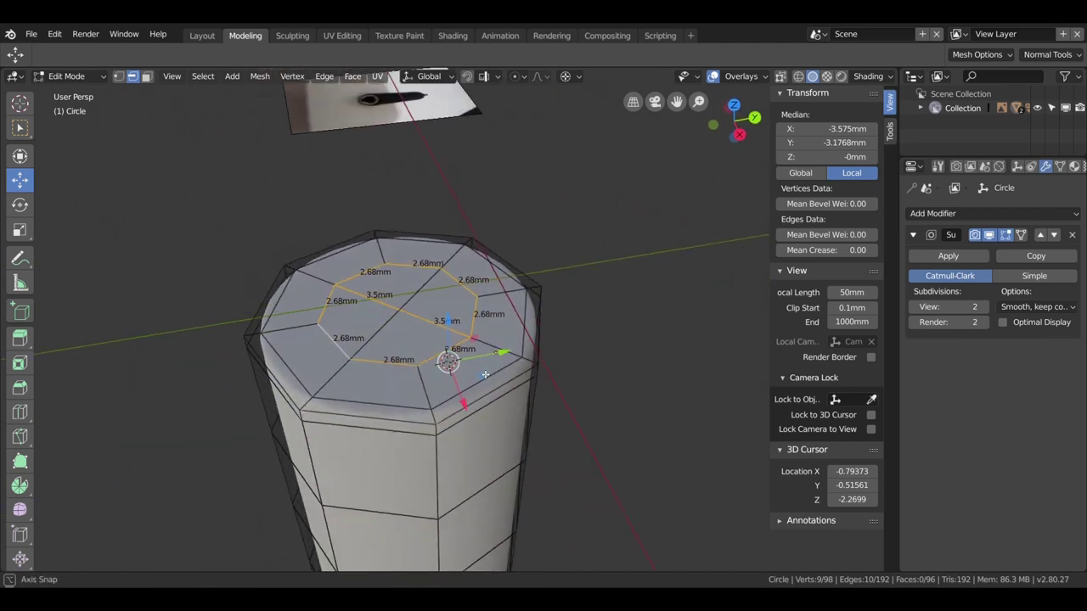
left_click(146, 76)
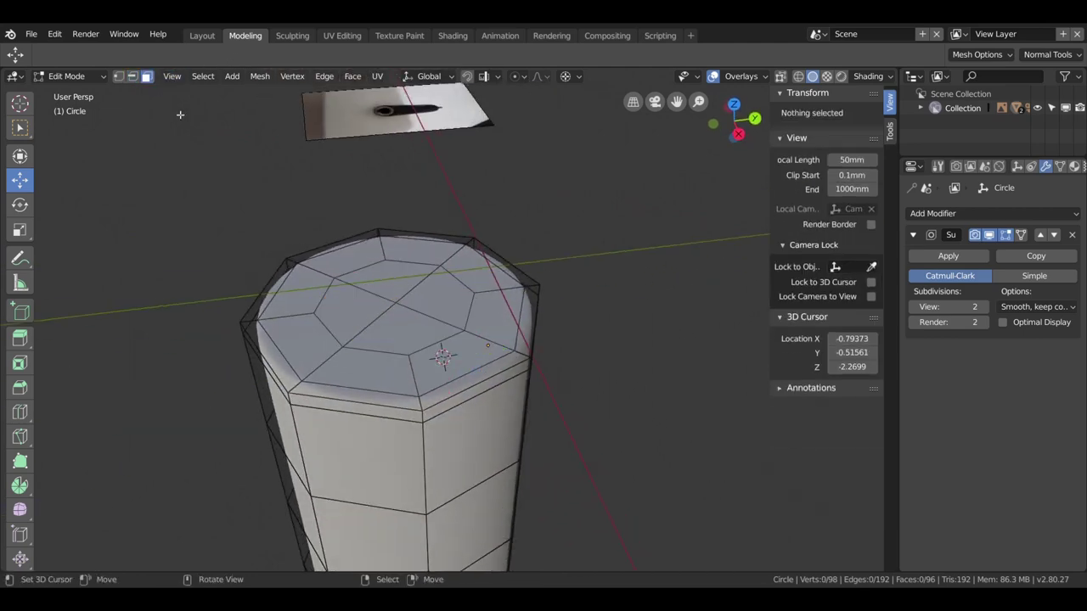
left_click(380, 280)
left_click(429, 289, "shift")
left_click(408, 335, "shift")
left_click(365, 319, "shift")
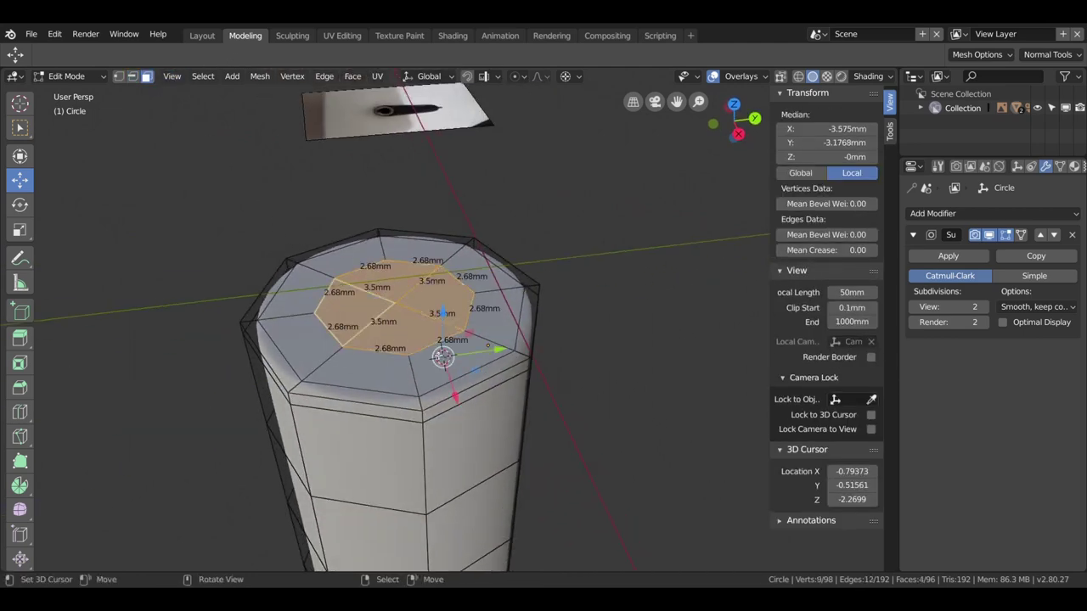
middle_click_drag(433, 339, 455, 322)
Step: Extrude the inner top faces upward 3 mm to form the neck
type("e")
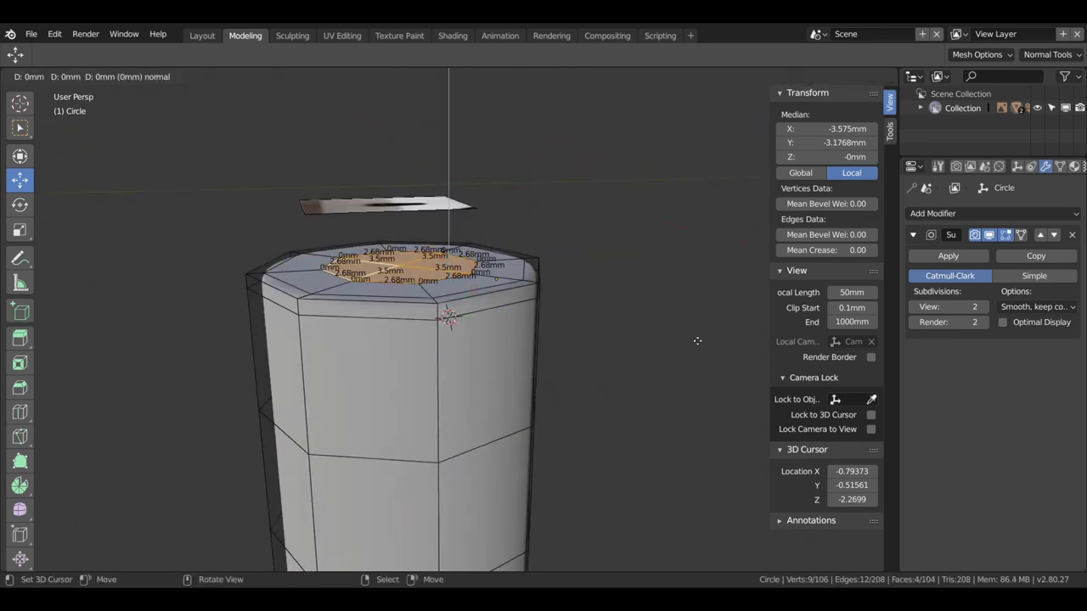
type("3")
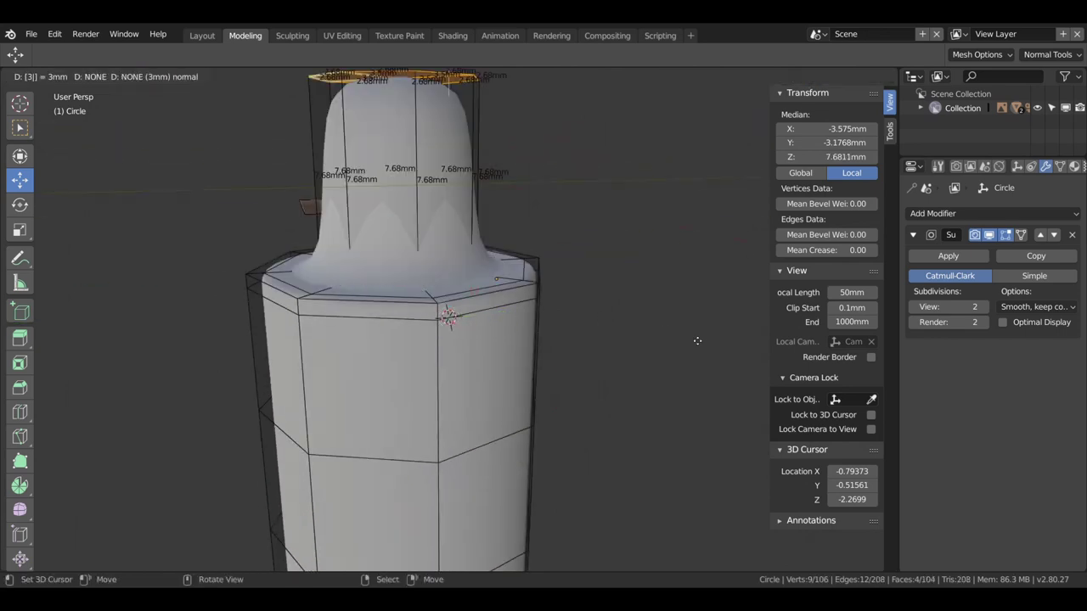
key("Return")
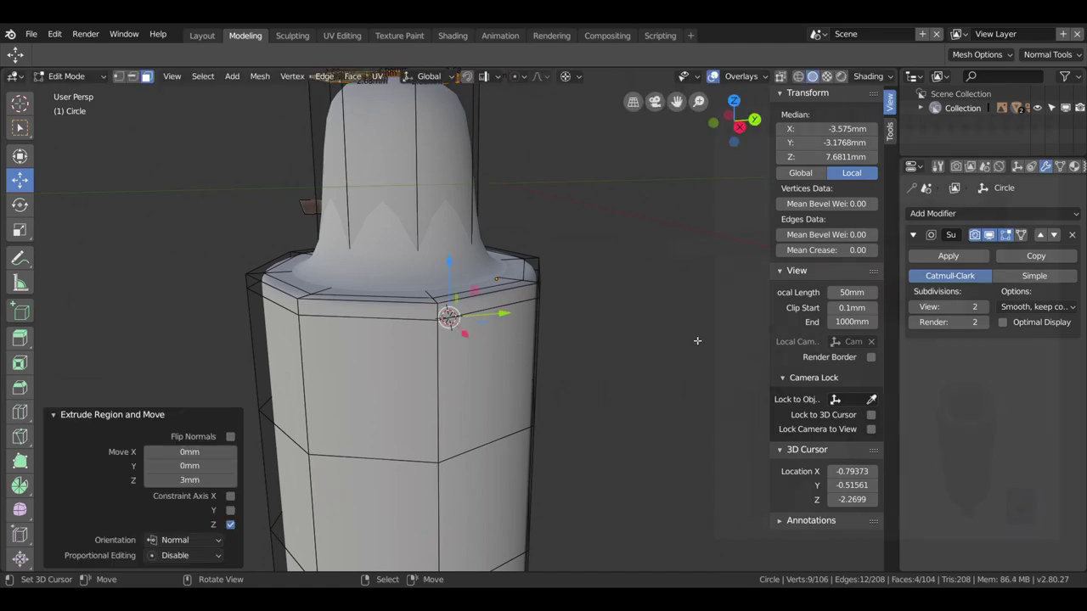
scroll(684, 335, "down", 5)
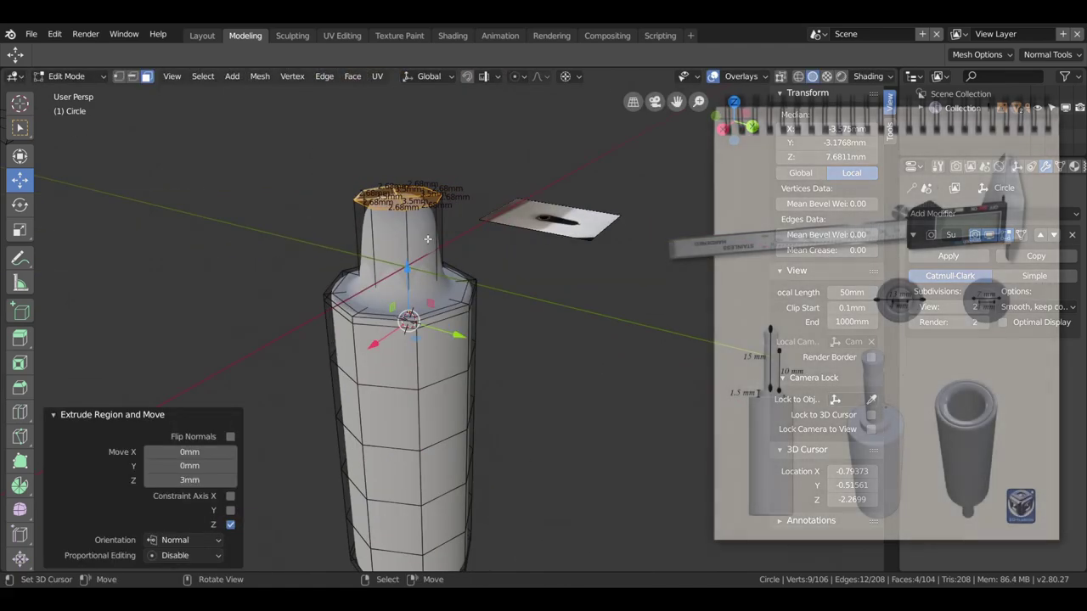
left_click(419, 237)
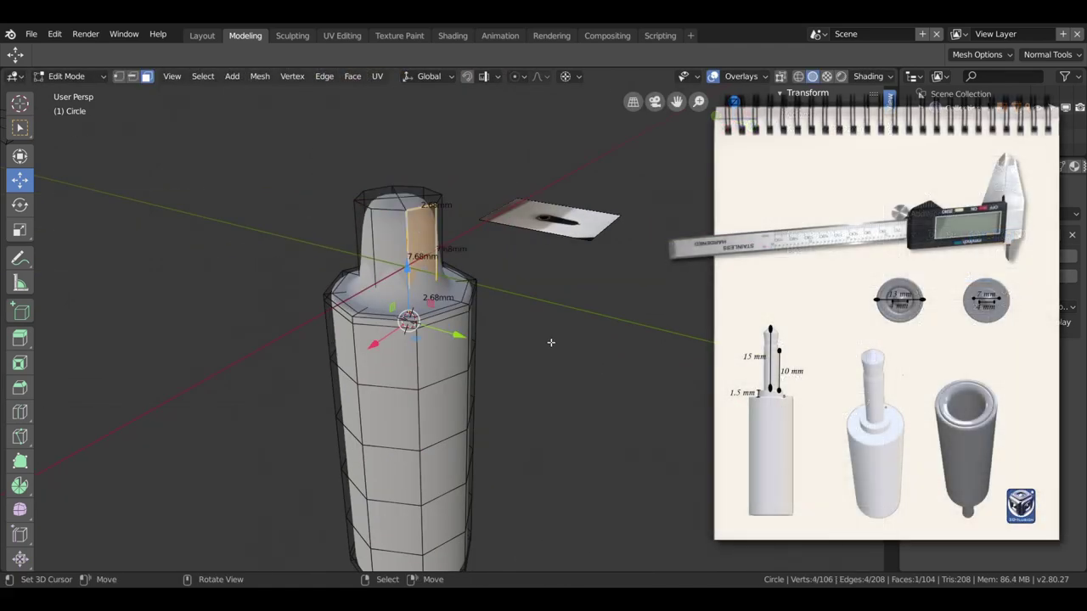
key("ctrl+z")
Step: Lower the neck's top ring about 1.9 mm, then nudge it 0.0743 mm along Z
middle_click_drag(506, 291, 543, 289)
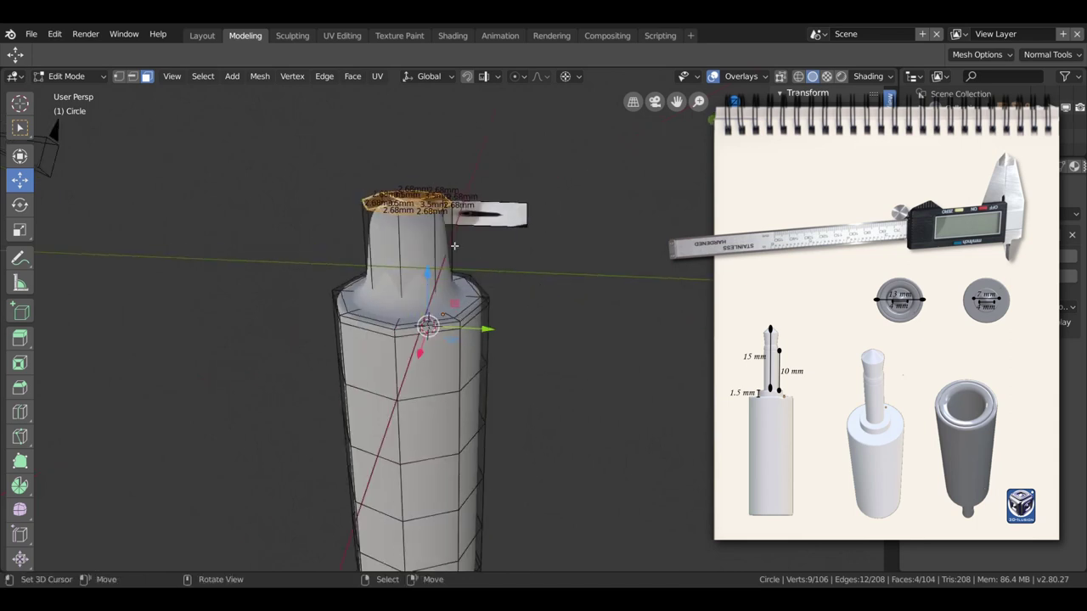
left_click_drag(430, 281, 432, 327)
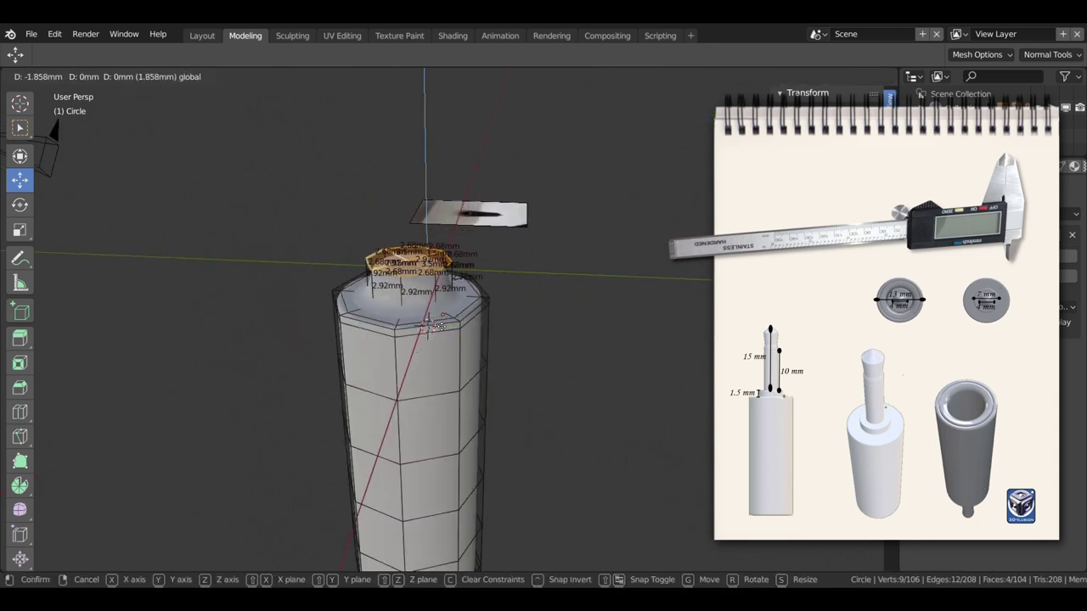
left_click(431, 327)
scroll(419, 325, "up", 5)
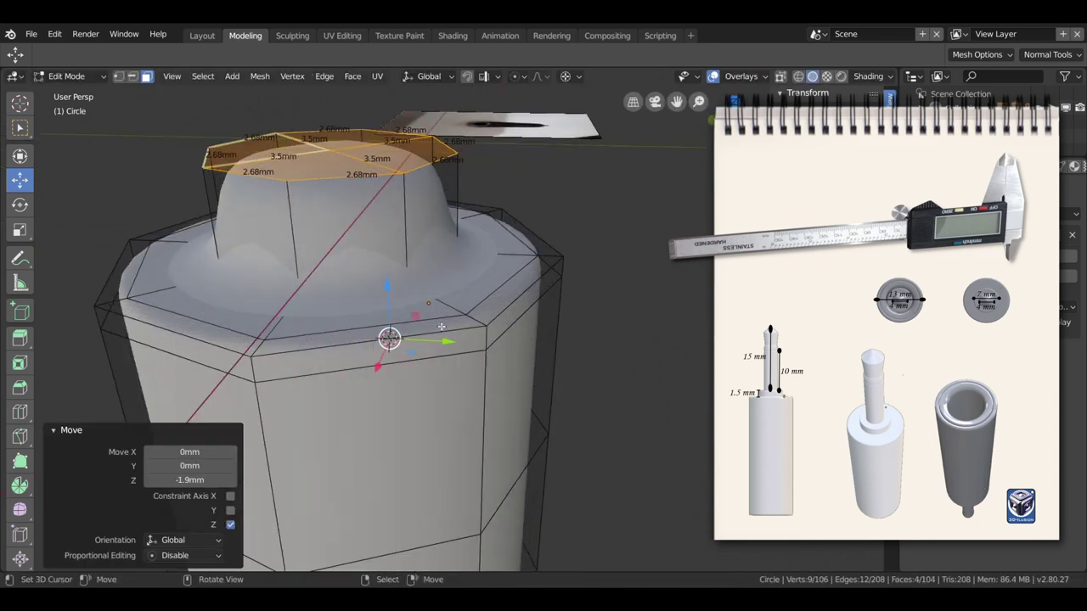
key("g")
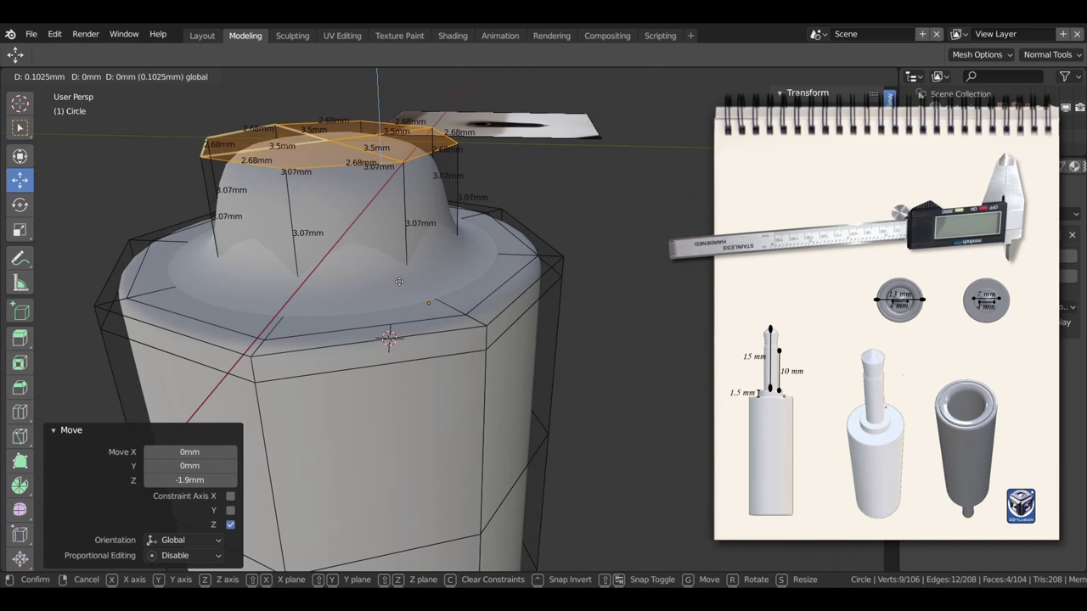
left_click(399, 283)
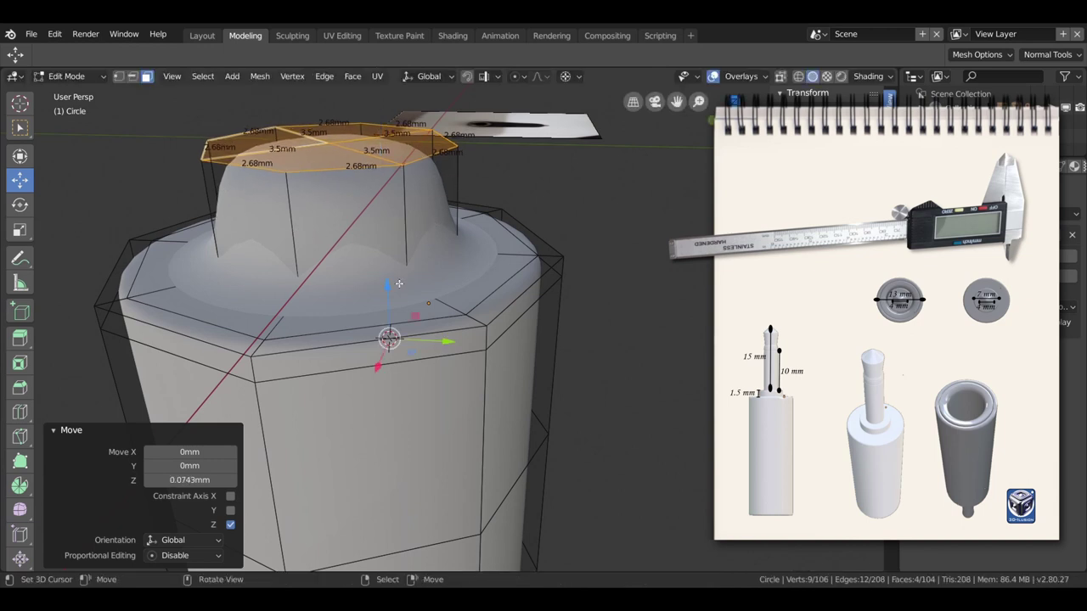
Step: Select a side face of the neck and orbit around the bottle
scroll(449, 407, "down", 2)
middle_click_drag(448, 407, 368, 288)
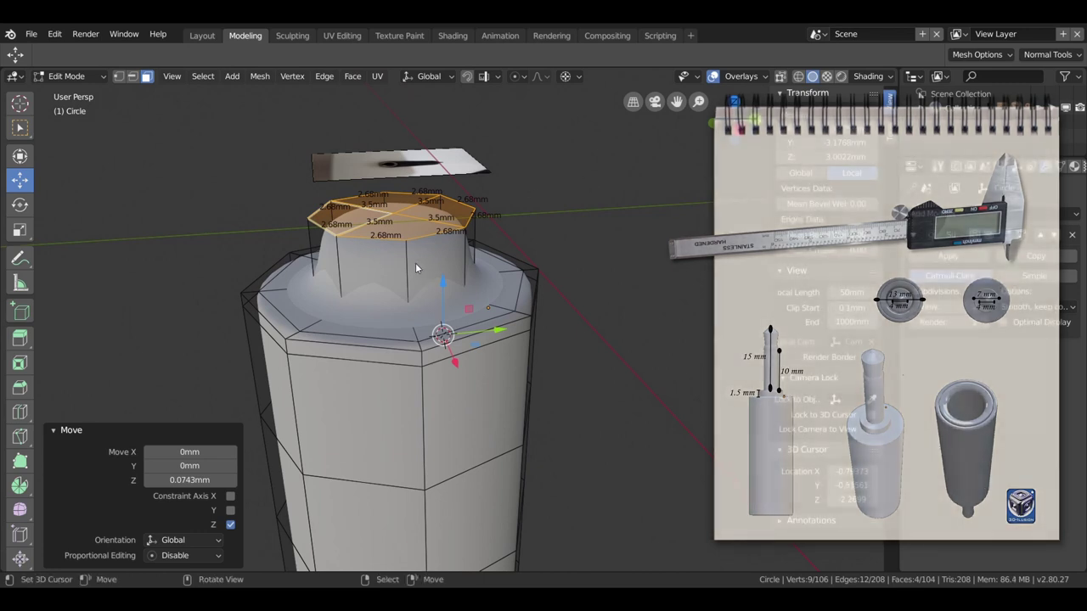
left_click(416, 262)
mouse_move(493, 251)
middle_mouse_down()
mouse_move(422, 253)
mouse_move(490, 269)
mouse_move(418, 268)
middle_mouse_up()
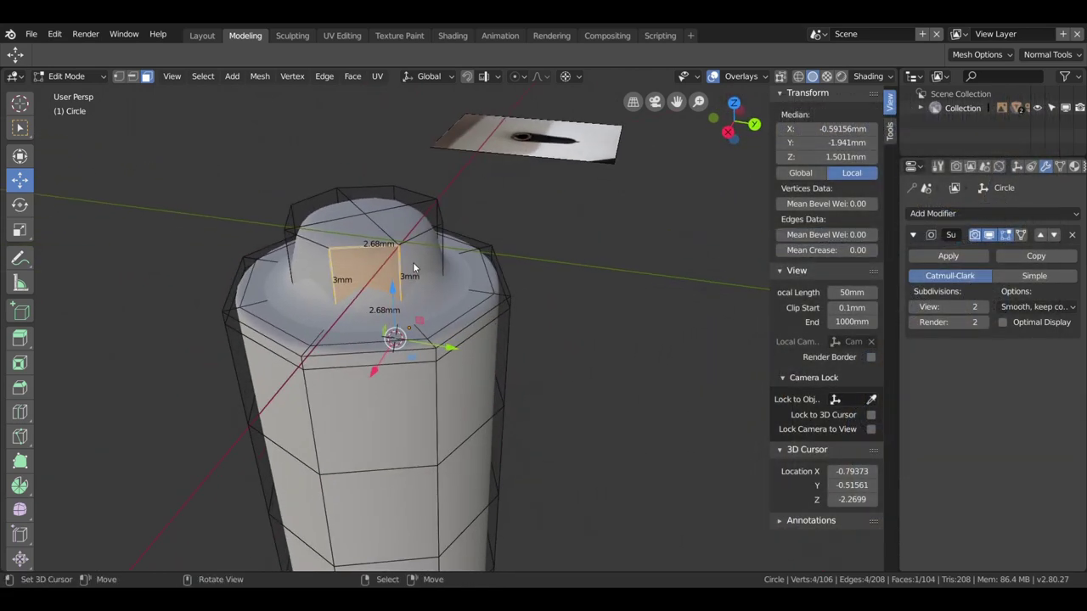
Step: Add two loop cuts on the neck, committing one close to its top edge
key("ctrl+r")
left_click(400, 262)
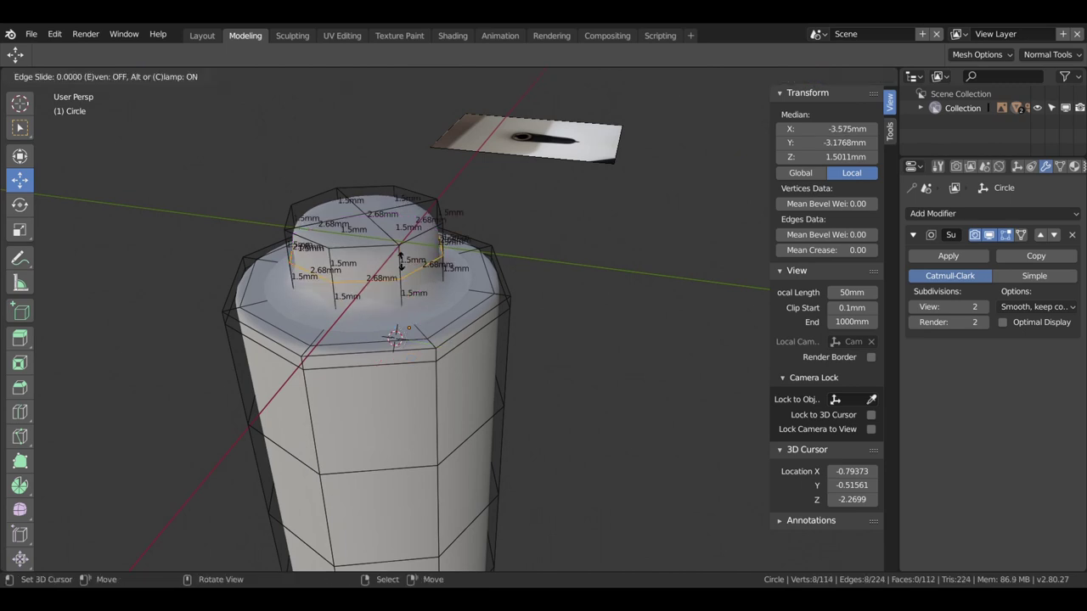
left_click(406, 291)
key("ctrl+r")
left_click(399, 263)
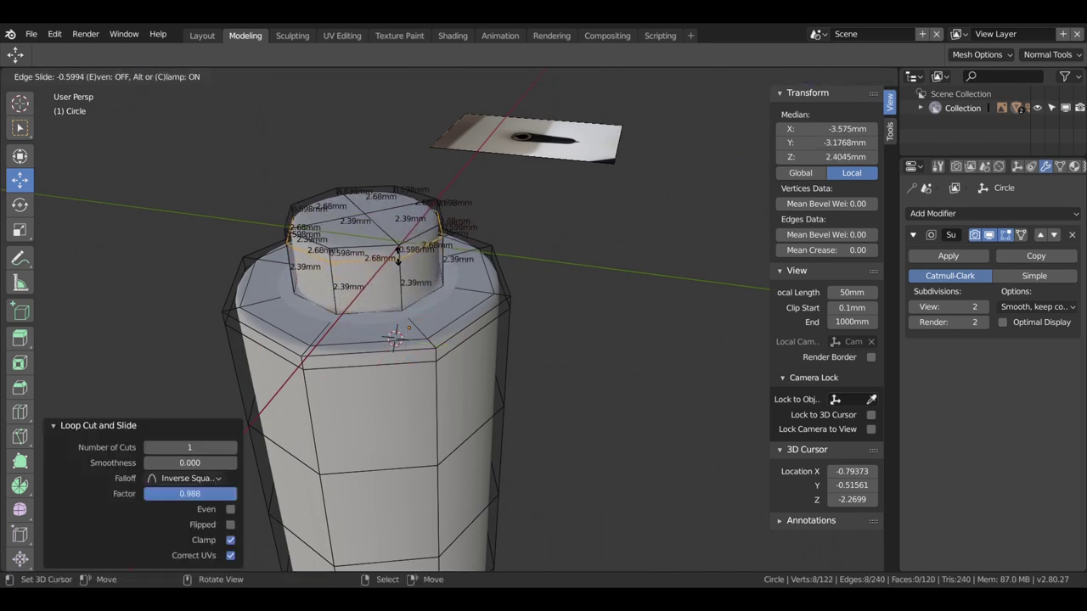
left_click(398, 291)
scroll(398, 292, "down", 1)
mouse_move(397, 291)
middle_mouse_down()
mouse_move(434, 263)
mouse_move(412, 251)
mouse_move(427, 361)
middle_mouse_up()
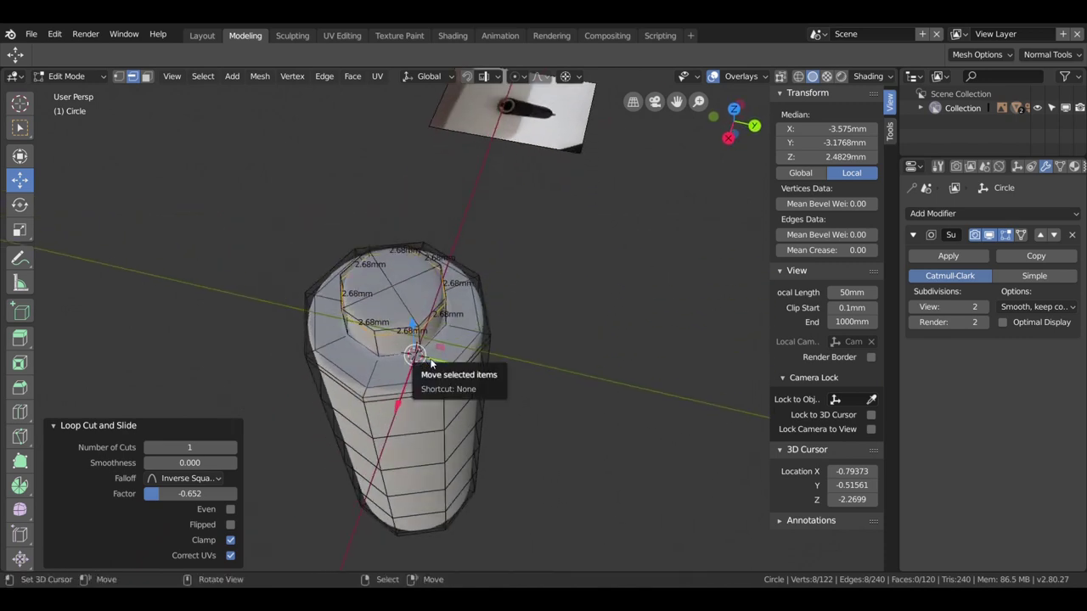
Step: Add a loop cut around the neck's base at slide factor 0.647
key("ctrl+r")
left_click(427, 355)
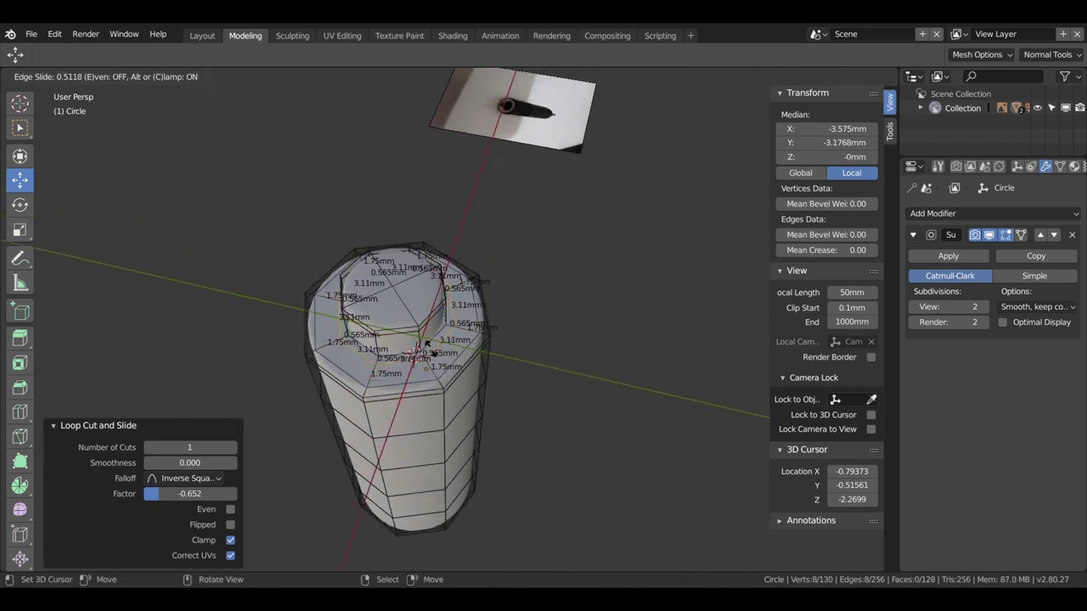
left_click(428, 348)
scroll(430, 350, "down", 1)
scroll(431, 349, "up", 4)
Step: Orbit around the bottle from the side, front and above to inspect the neck loops
mouse_move(430, 350)
middle_mouse_down()
mouse_move(522, 303)
mouse_move(510, 302)
middle_mouse_up()
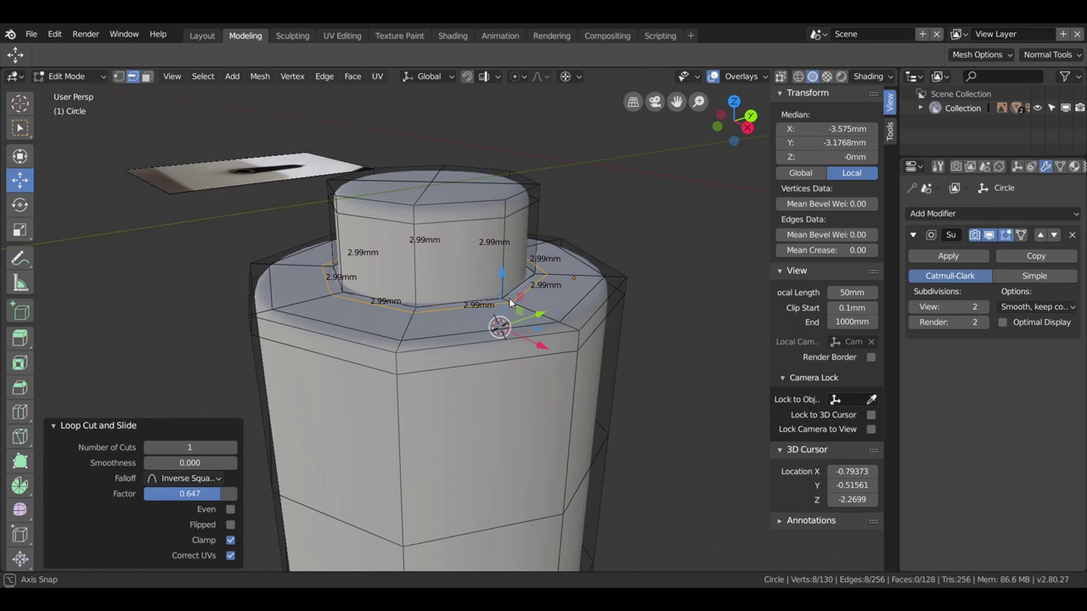
middle_click_drag(510, 303, 503, 305)
scroll(503, 306, "down", 3)
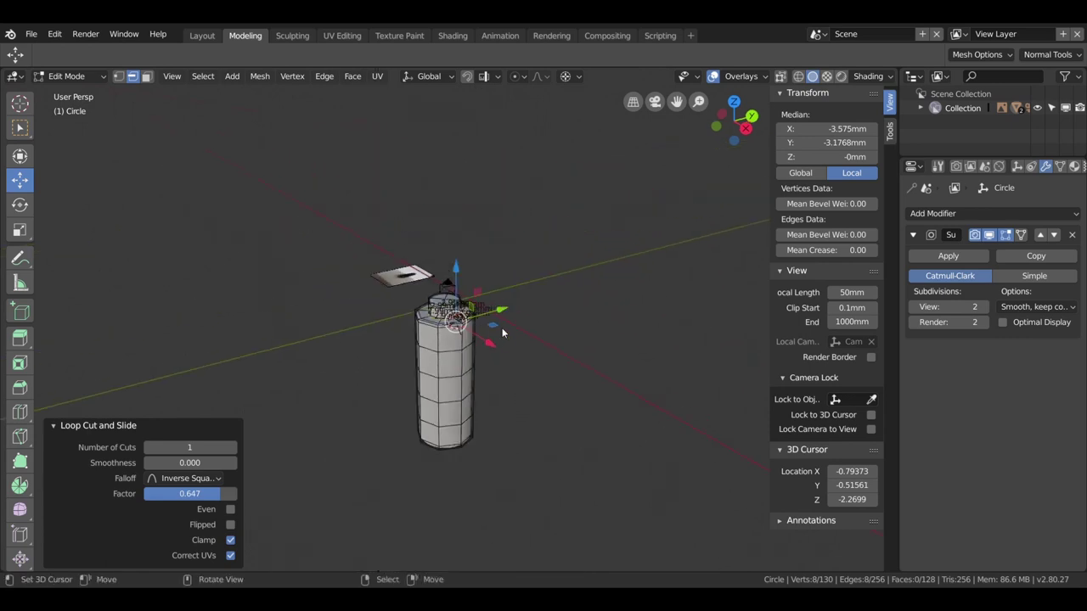
mouse_move(503, 305)
middle_mouse_down()
mouse_move(623, 299)
mouse_move(546, 355)
middle_mouse_up()
right_click(546, 355, "shift")
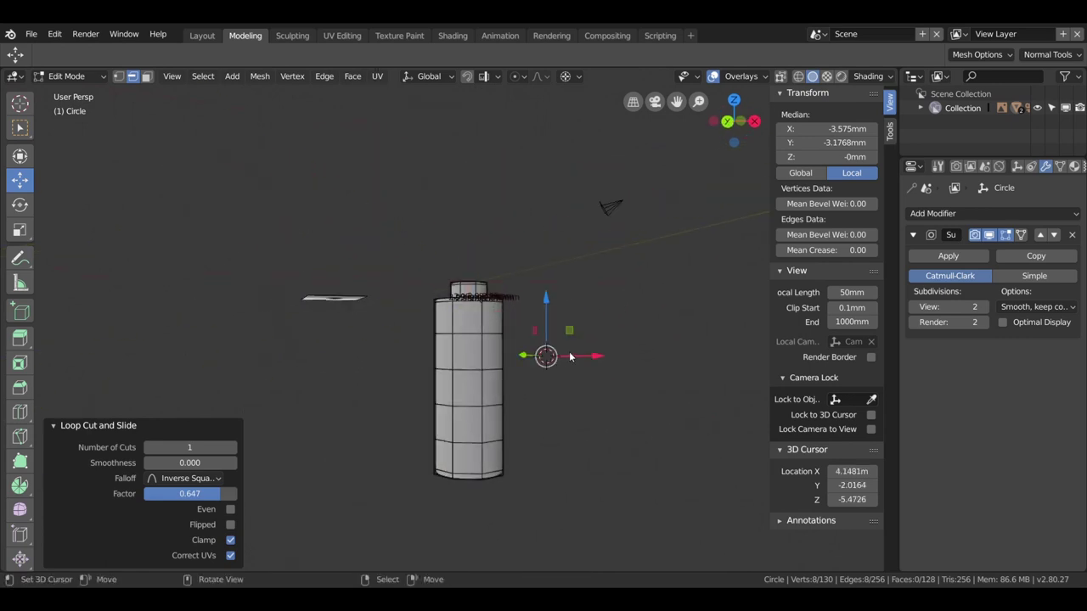
mouse_move(591, 323)
middle_mouse_down()
mouse_move(531, 333)
mouse_move(540, 363)
middle_mouse_up()
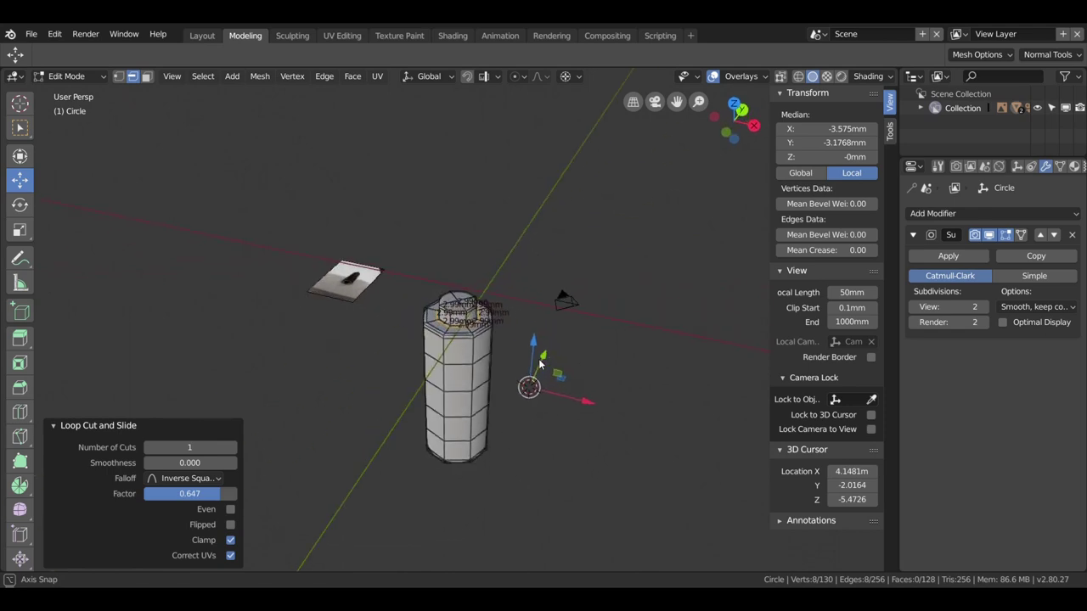
middle_click_drag(540, 363, 531, 364)
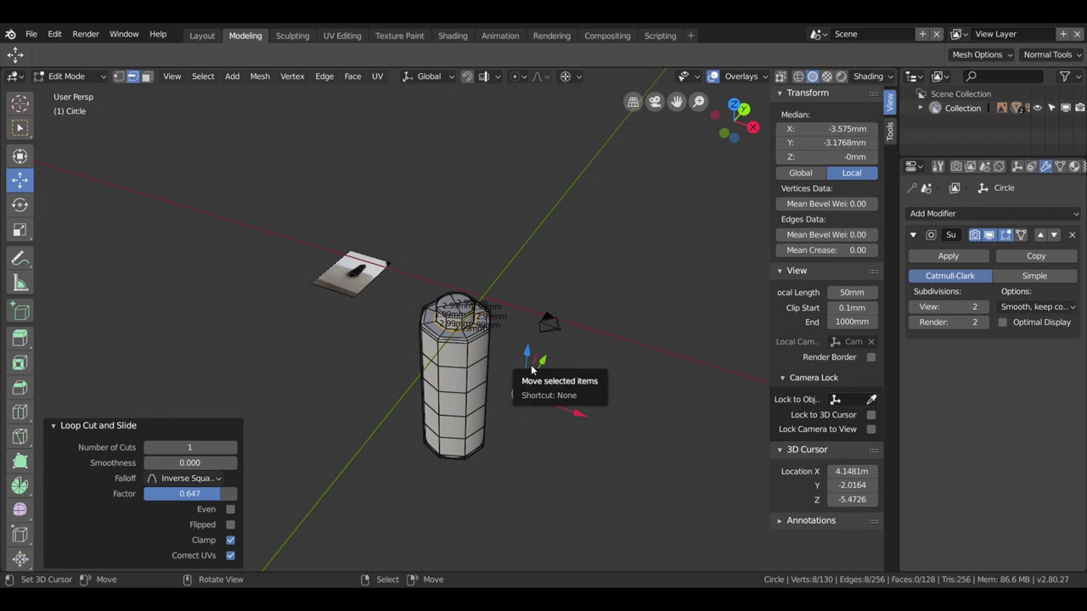
scroll(469, 335, "up", 4)
scroll(503, 225, "up", 4)
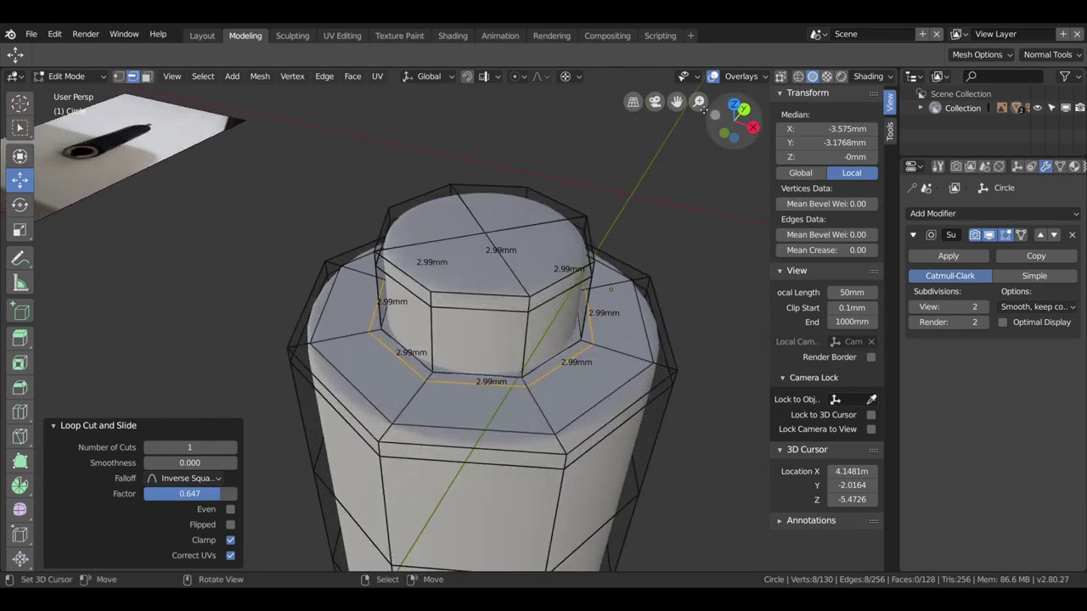
Step: Select faces of the neck's top cap and down the neck in face mode
left_click(146, 76)
left_click(517, 213)
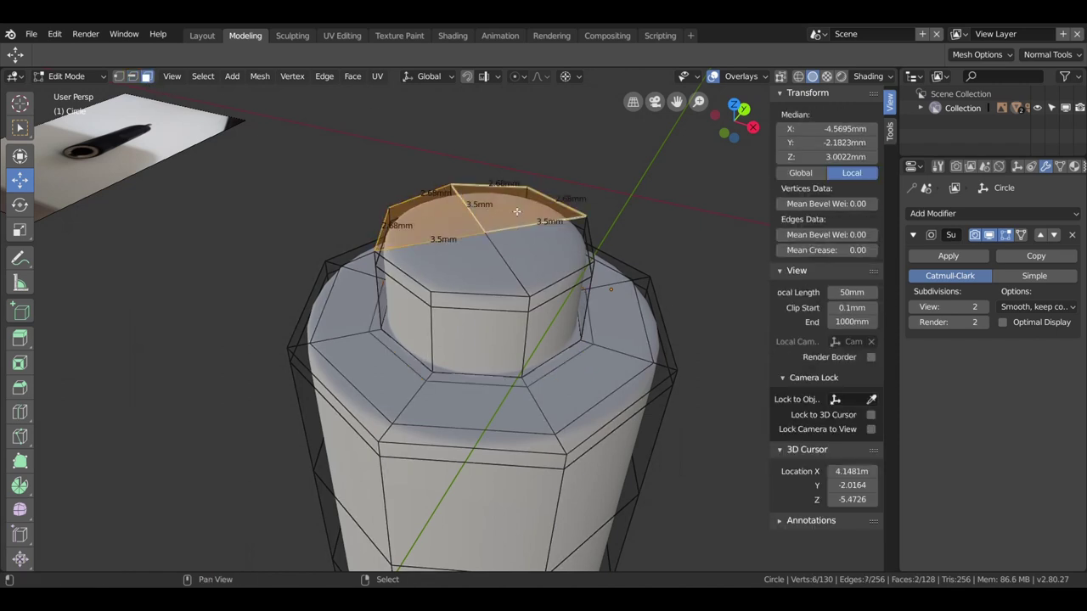
left_click(516, 277, "shift")
left_click(508, 278, "shift")
left_click(514, 301, "alt+shift")
Step: Select all edges of the neck's top ring plus the loop just below it
left_click(131, 76)
left_click(491, 297)
left_click(560, 285, "shift")
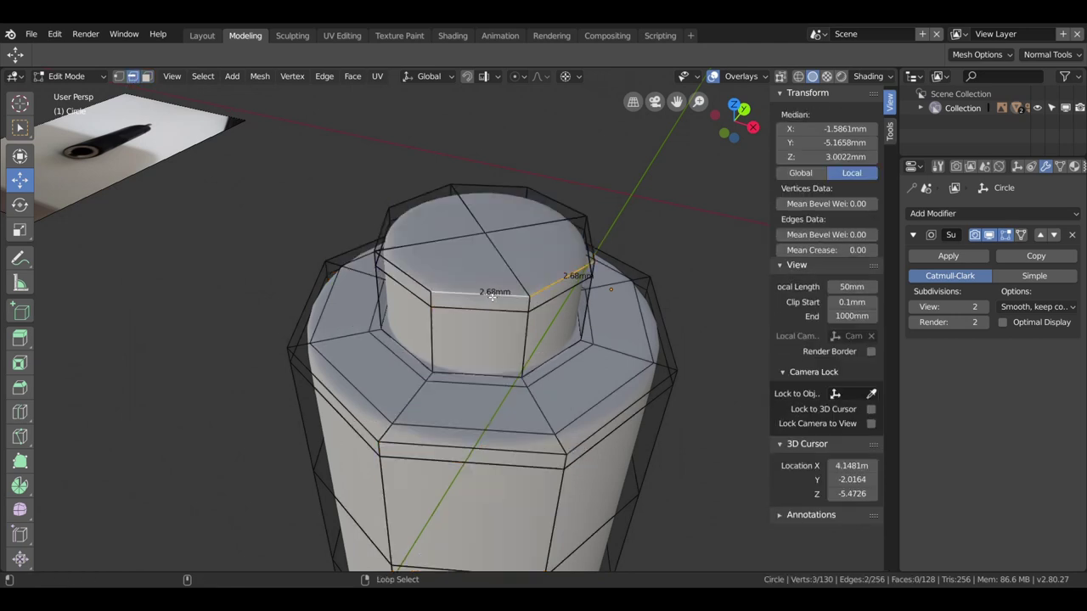
left_click(408, 277, "shift")
left_click(384, 228, "shift")
left_click(422, 204, "shift")
left_click(492, 186, "shift")
left_click(564, 209, "shift")
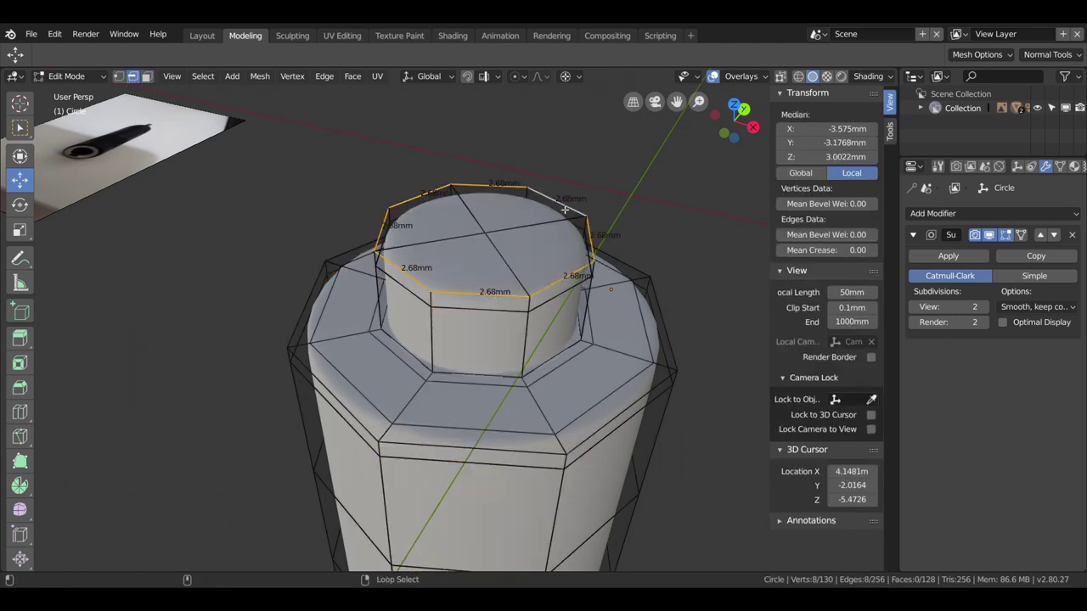
left_click(541, 308, "alt+shift")
Step: Move the two top loops about 0.552 mm down along Z, then select a rim vertex
middle_click_drag(541, 307, 522, 267)
scroll(541, 307, "up", 3)
right_click(521, 264, "shift")
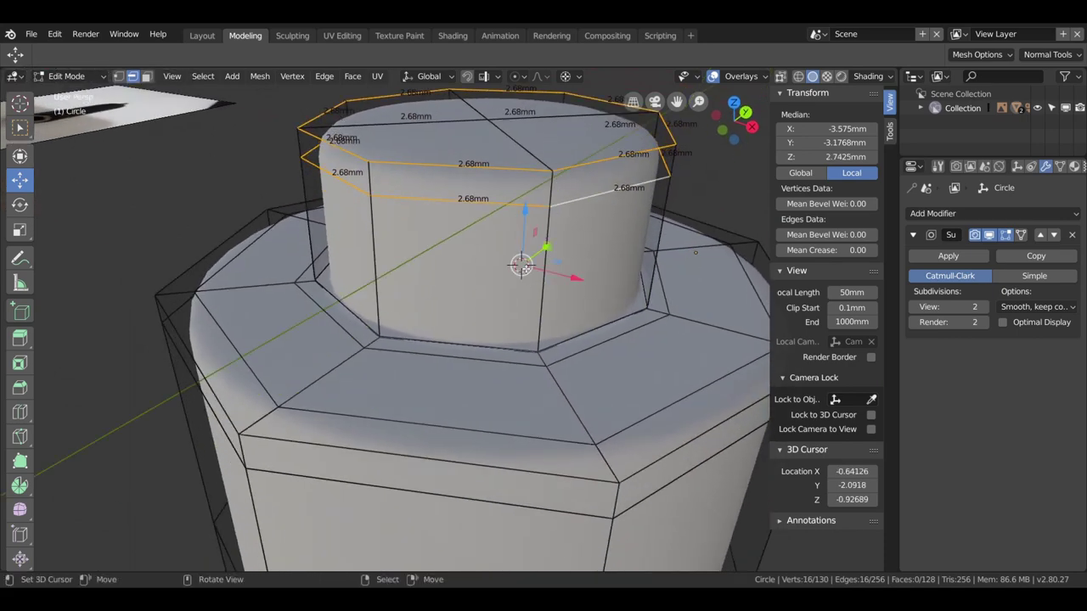
left_click_drag(530, 207, 529, 286)
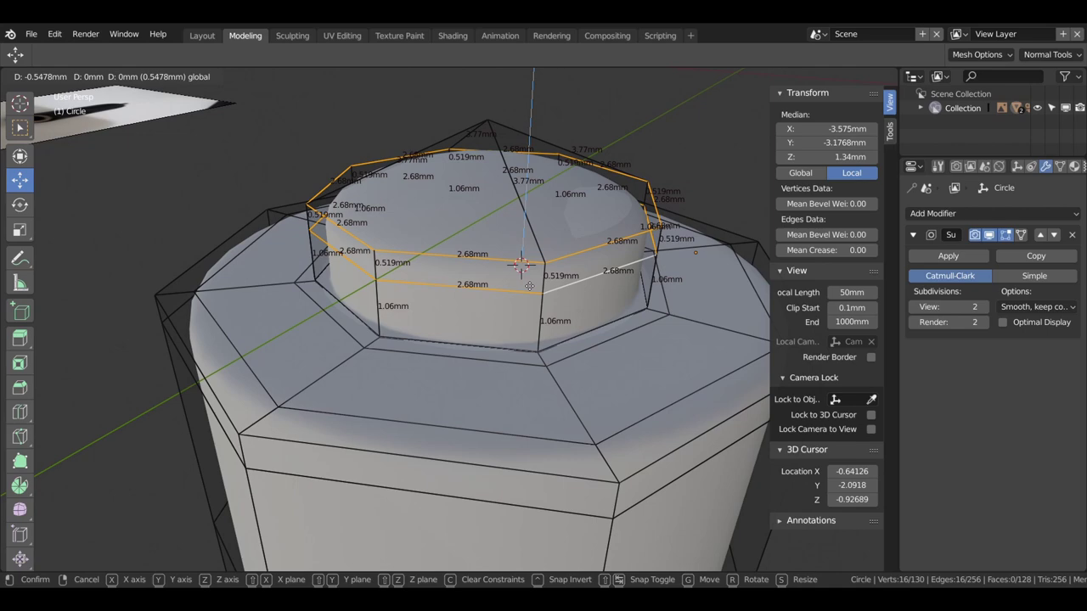
left_click_drag(529, 286, 530, 290)
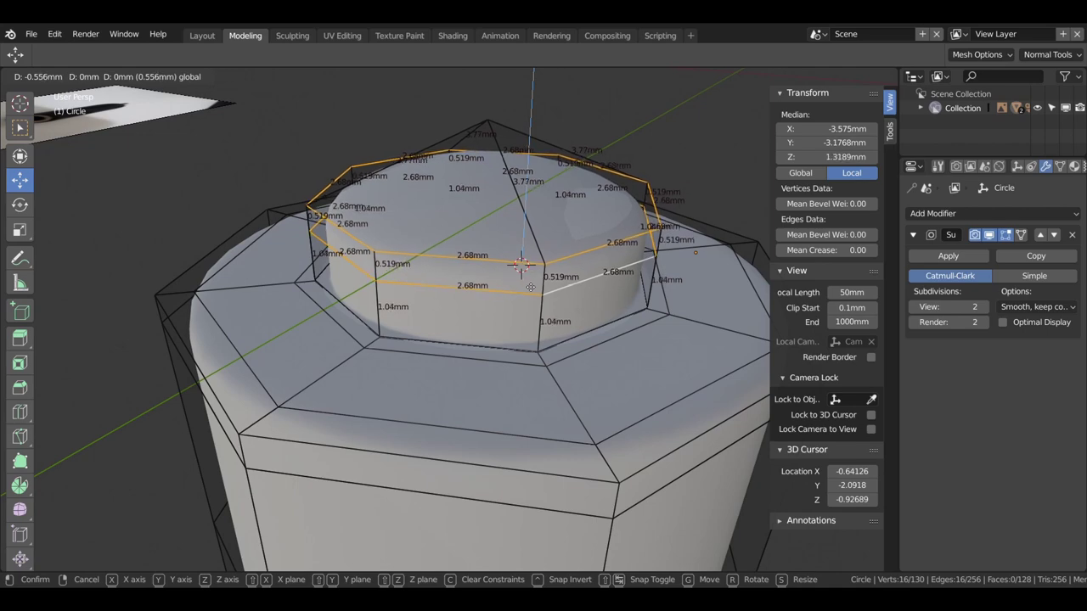
left_click_drag(530, 290, 530, 286)
mouse_move(520, 294)
middle_mouse_down()
mouse_move(523, 308)
mouse_move(451, 268)
mouse_move(524, 290)
mouse_move(409, 282)
middle_mouse_up()
left_click(409, 282)
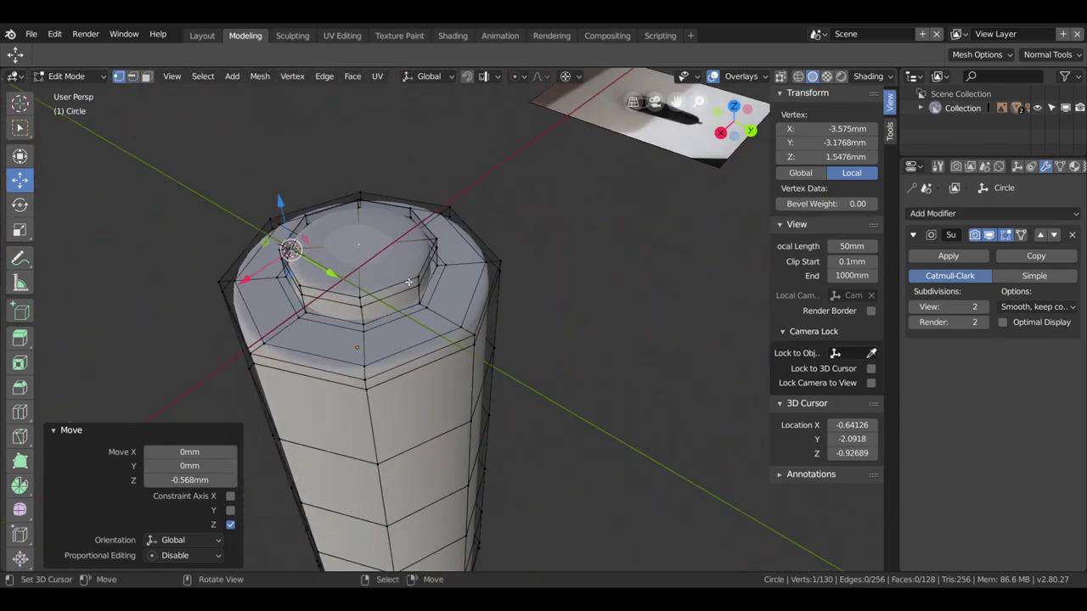
scroll(366, 465, "up", 5)
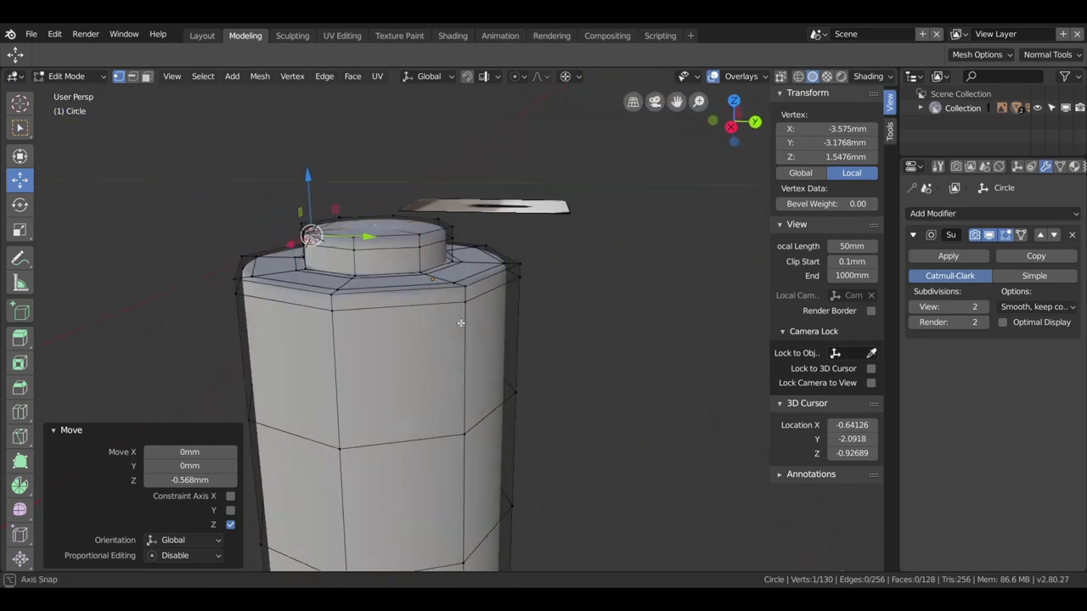
Step: Inset the neck's top faces, then try a slight shrink and undo it
mouse_move(367, 465)
middle_mouse_down()
mouse_move(434, 195)
mouse_move(572, 420)
middle_mouse_up()
scroll(434, 195, "down", 5)
key("3")
key("i")
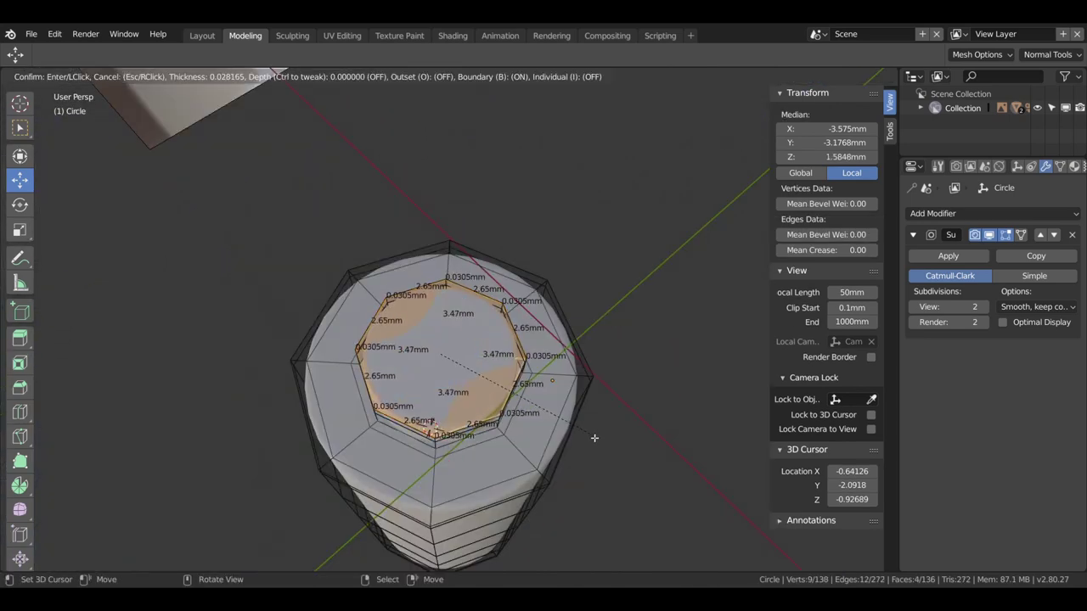
left_click(583, 430)
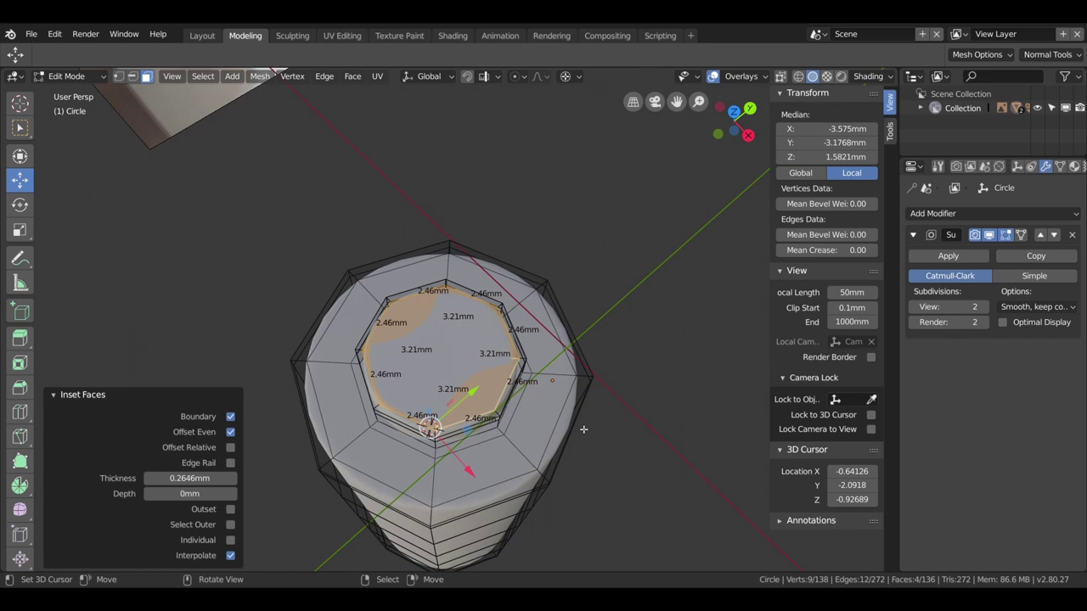
key("s")
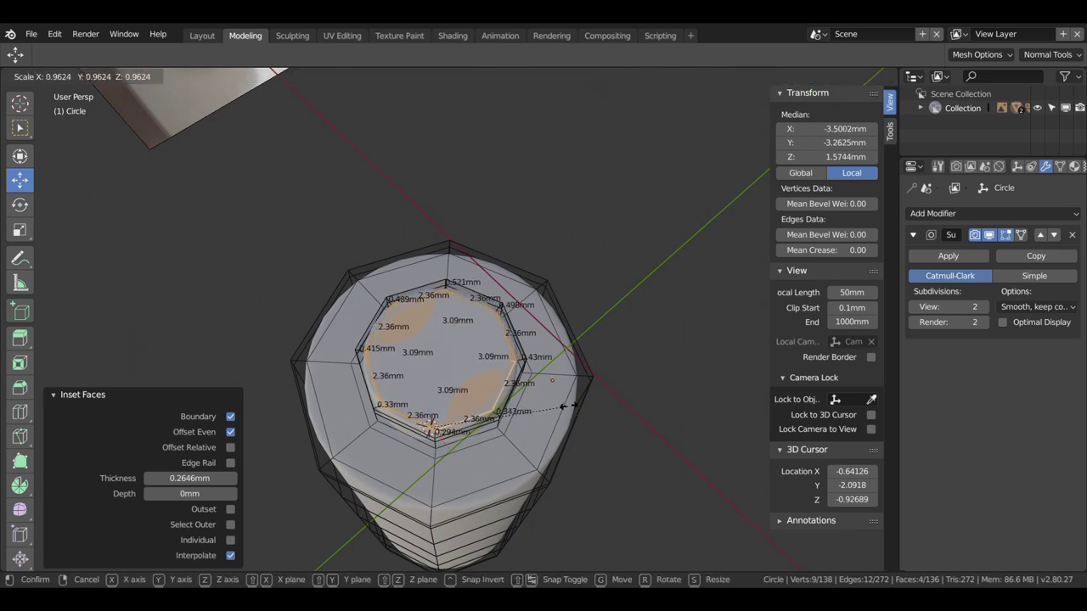
left_click(563, 407)
key("ctrl+z")
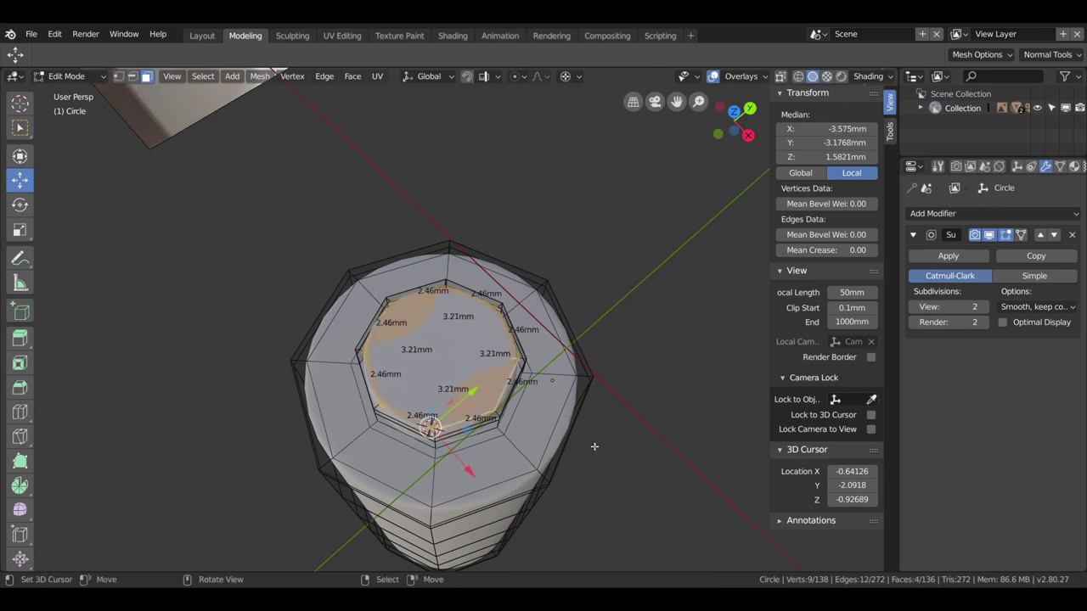
Step: Inset the top faces with 0.8661 mm thickness and select an inner octagon edge
key("i")
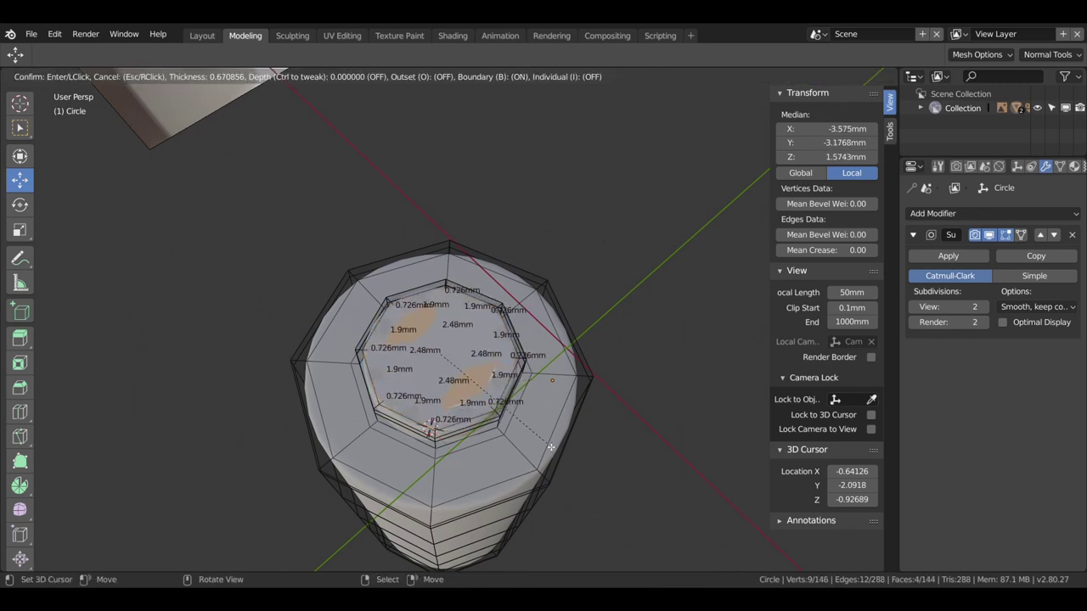
left_click(541, 440)
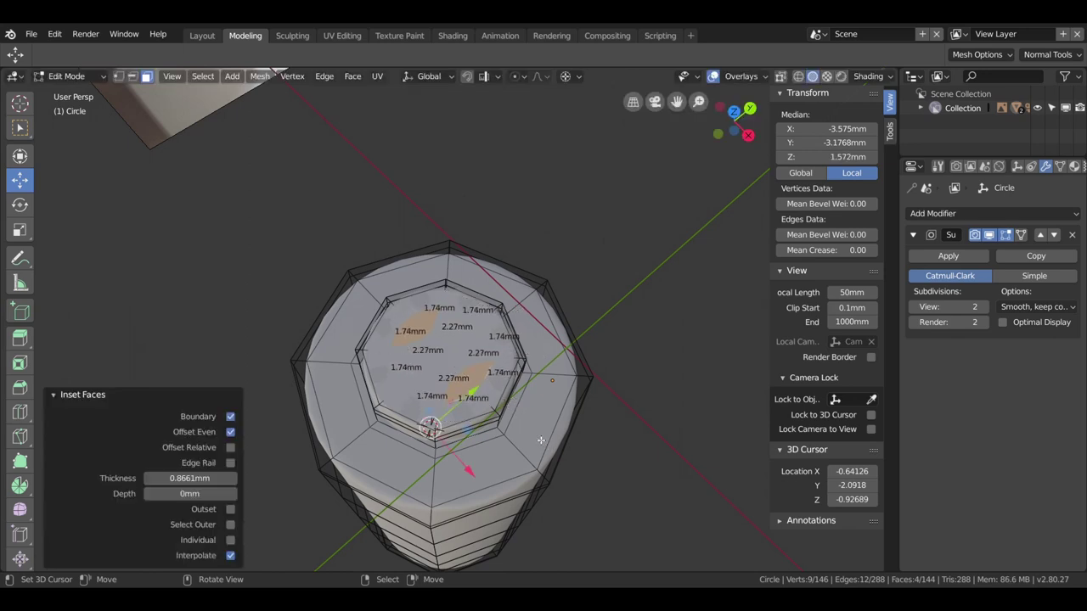
left_click(750, 75)
left_click(133, 75)
left_click(474, 366)
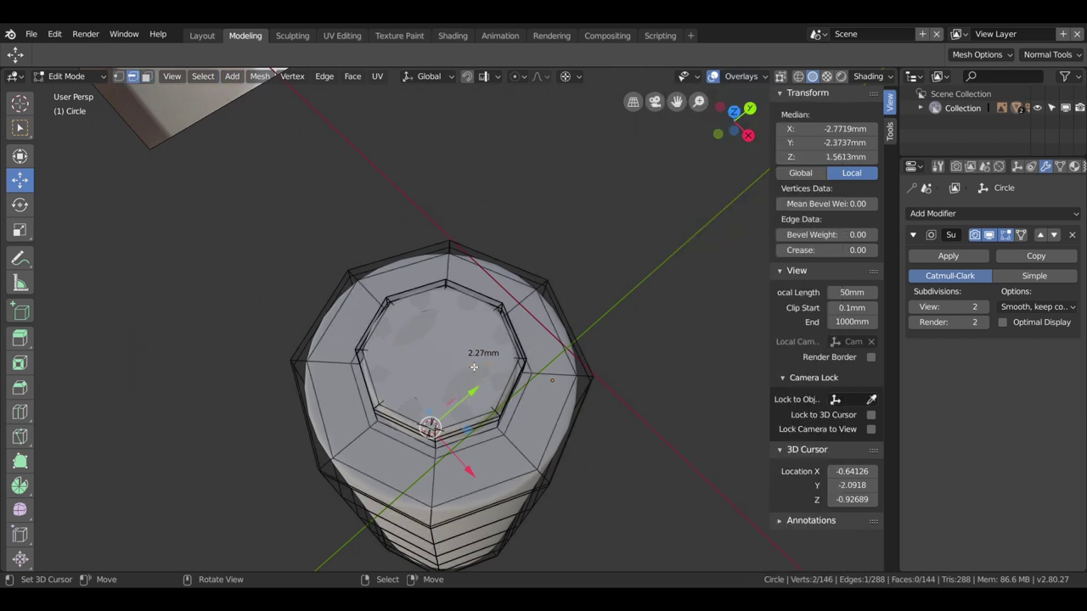
Step: Hide the subdivision preview in edit mode and select the inner octagon edge loop on the top cap
key("Tab")
key("Tab")
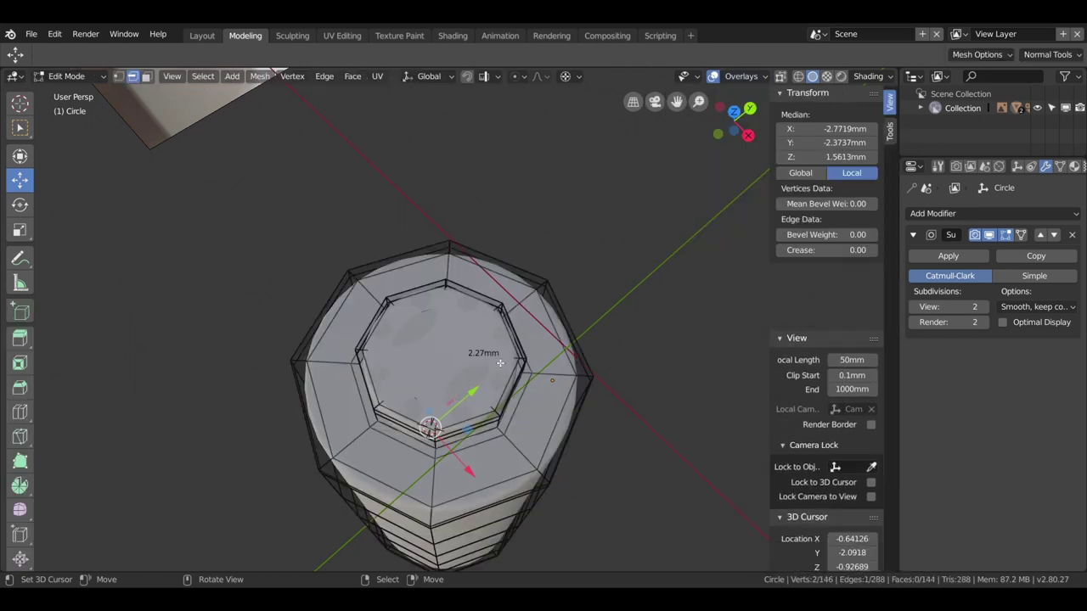
left_click(989, 235)
scroll(547, 362, "up", 2)
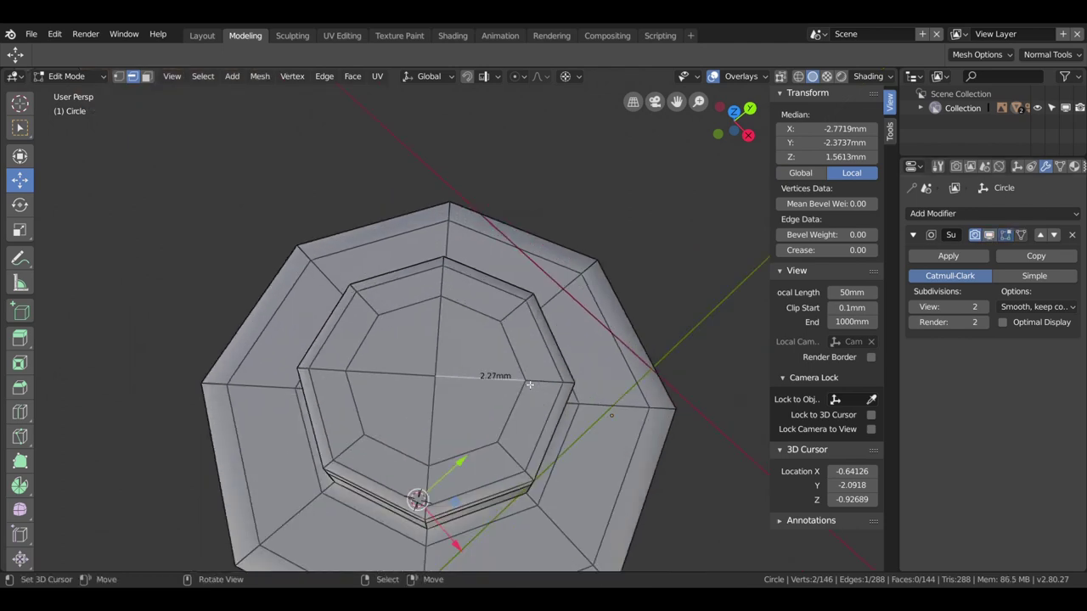
left_click(406, 376, "shift")
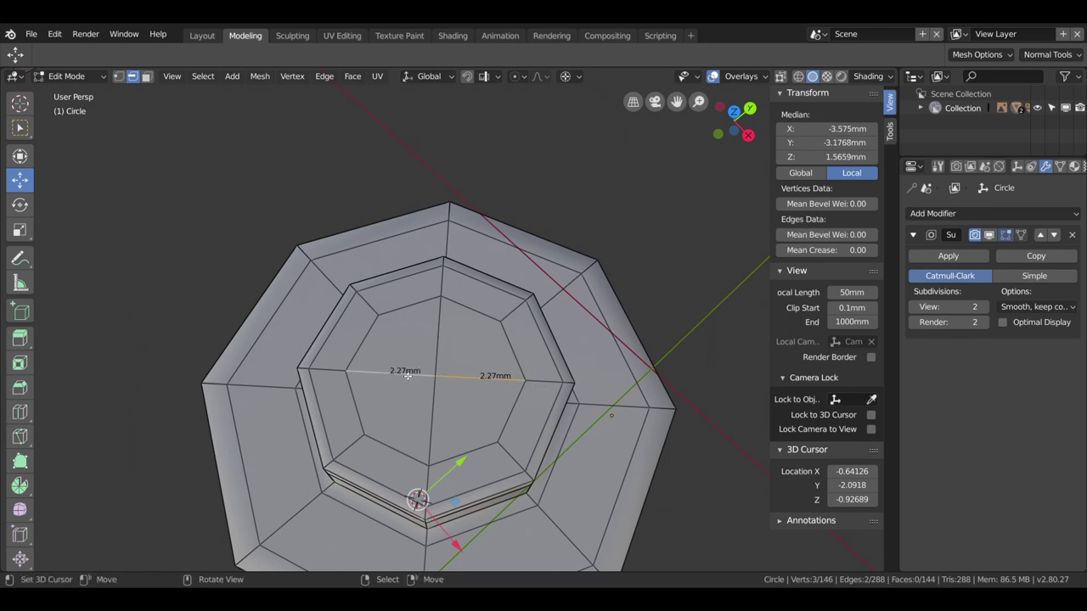
left_click(506, 341, "alt+shift")
left_click(475, 310, "alt+shift")
left_click(356, 387, "alt+shift")
left_click(391, 449, "alt+shift")
Step: Snap the 3D cursor to the selected loop and scale the loop to 0.88
key("shift+s")
left_click(544, 519)
key("s")
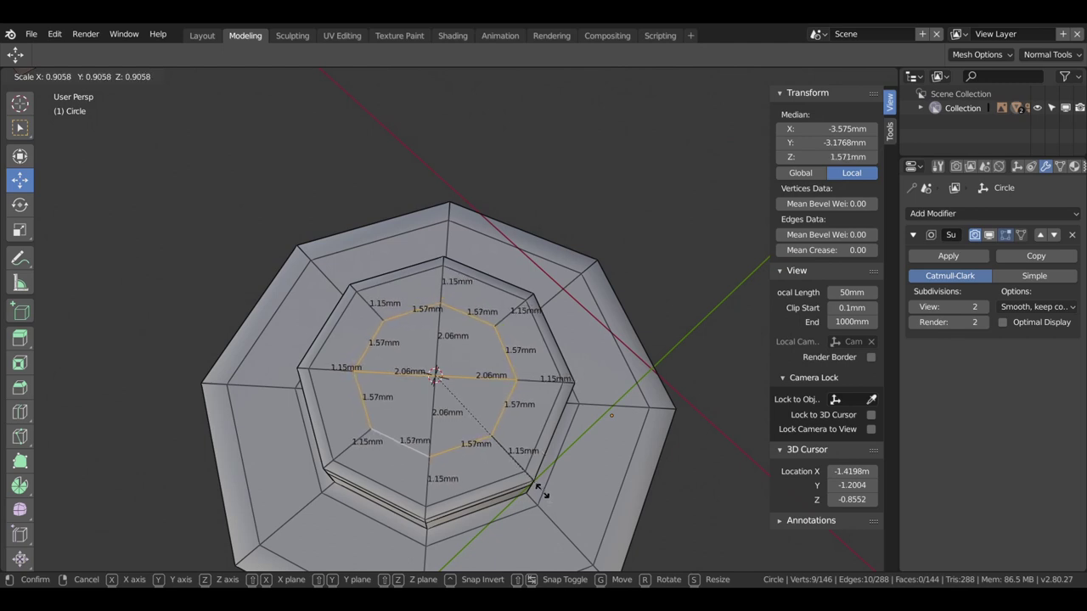
left_click(536, 487)
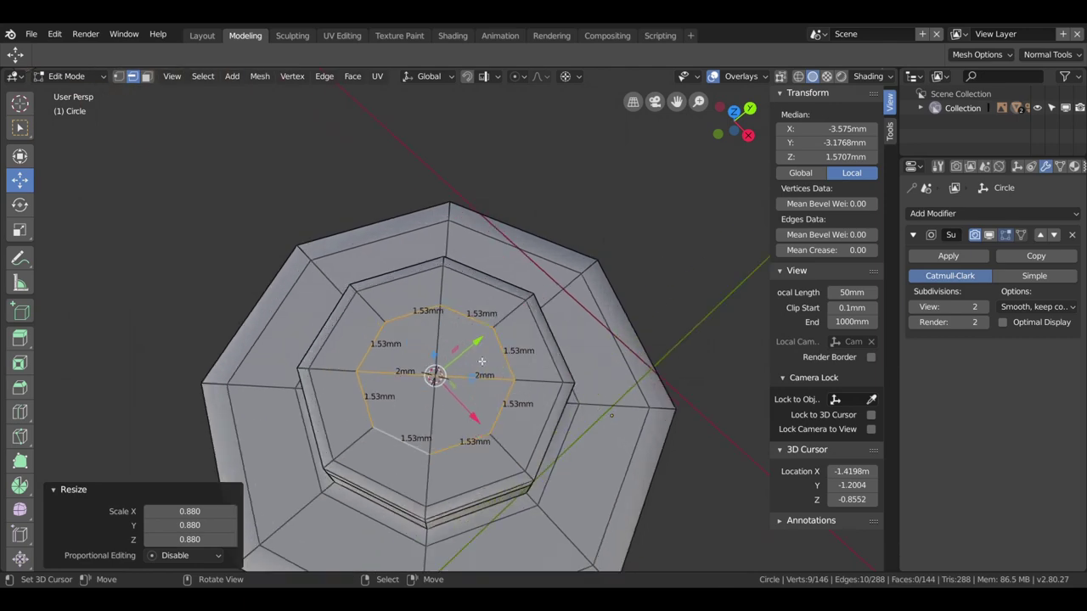
middle_click_drag(494, 394, 493, 316)
scroll(493, 316, "down", 7)
scroll(494, 319, "down", 2)
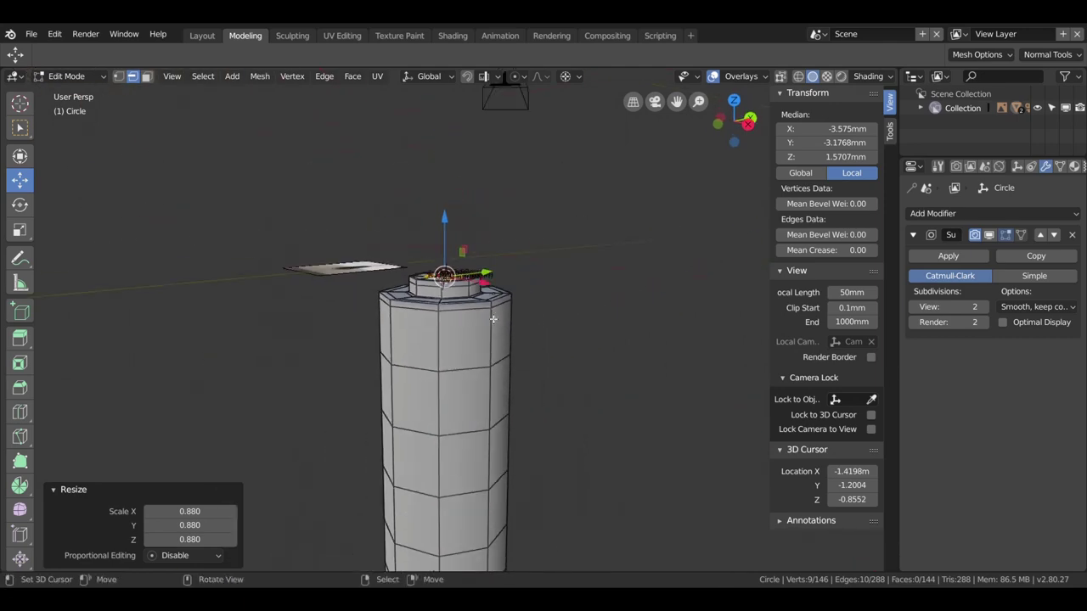
key("KP_3")
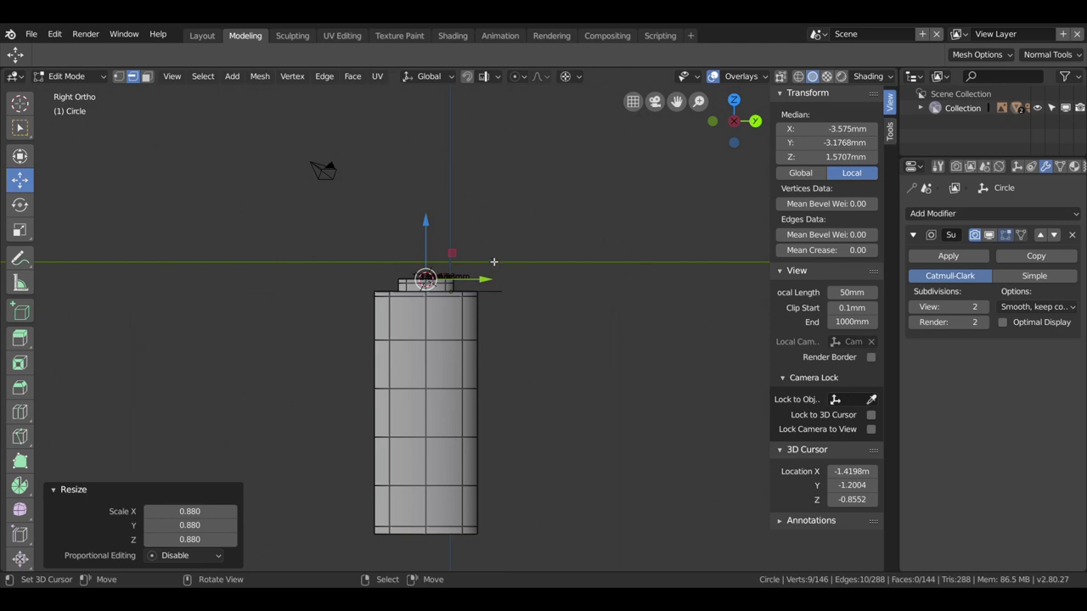
Step: Switch to face mode and select the centre faces of the top cap
middle_click_drag(453, 259, 484, 306)
scroll(488, 310, "up", 3)
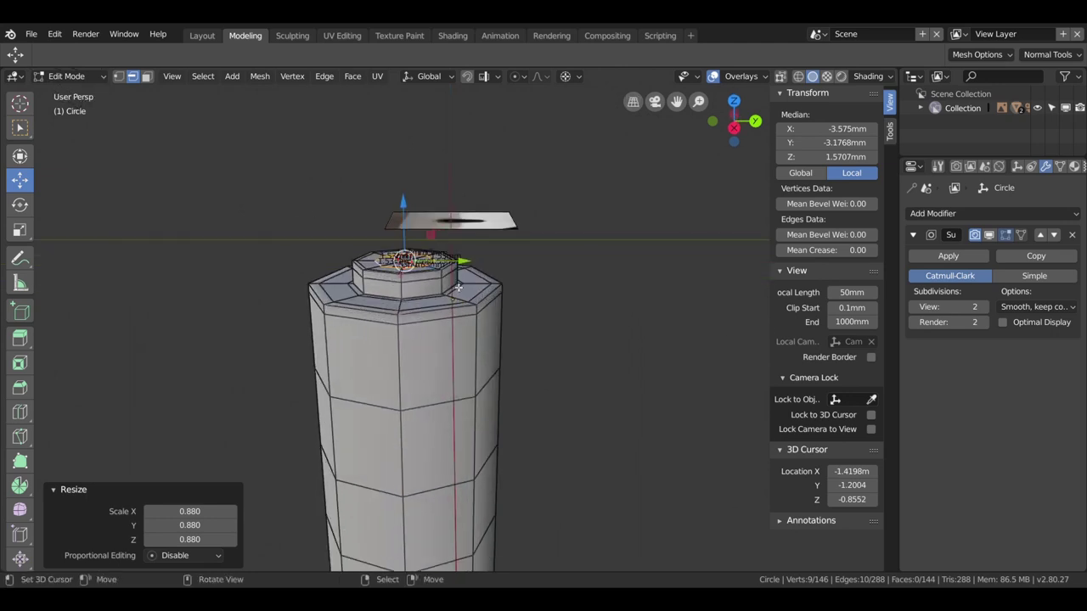
scroll(492, 313, "up", 2)
left_click(146, 76)
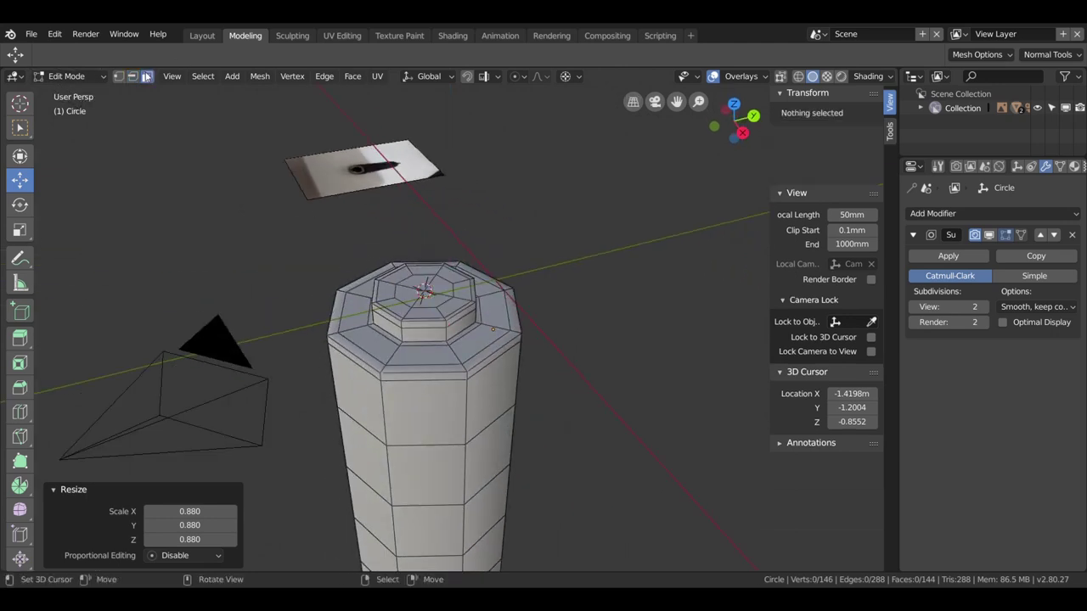
left_click(415, 293)
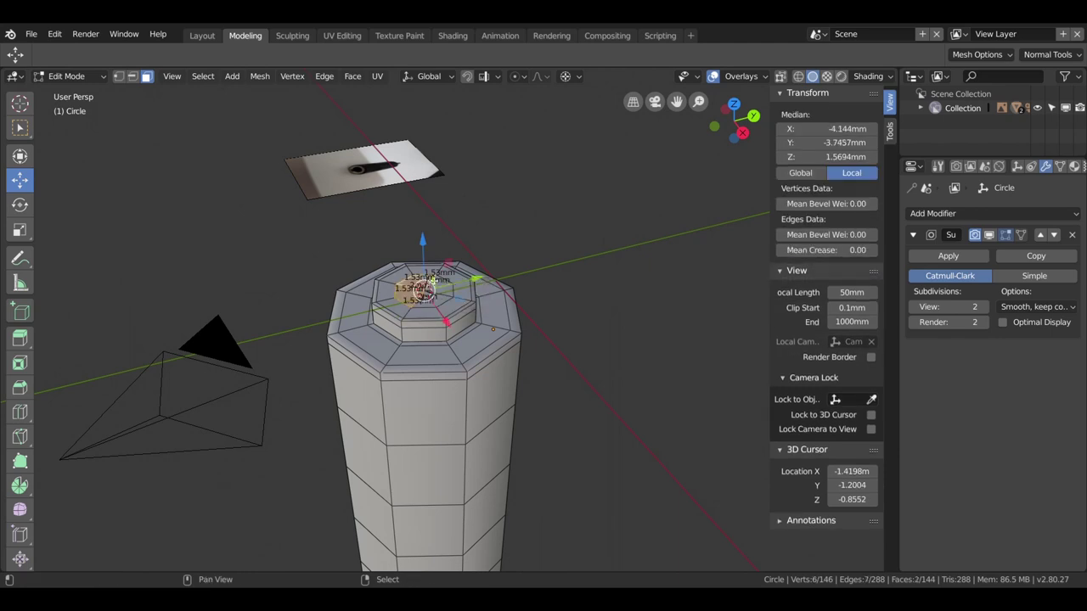
left_click(437, 285, "shift")
left_click(416, 280, "shift")
left_click(422, 301, "shift")
middle_click_drag(424, 293, 497, 285)
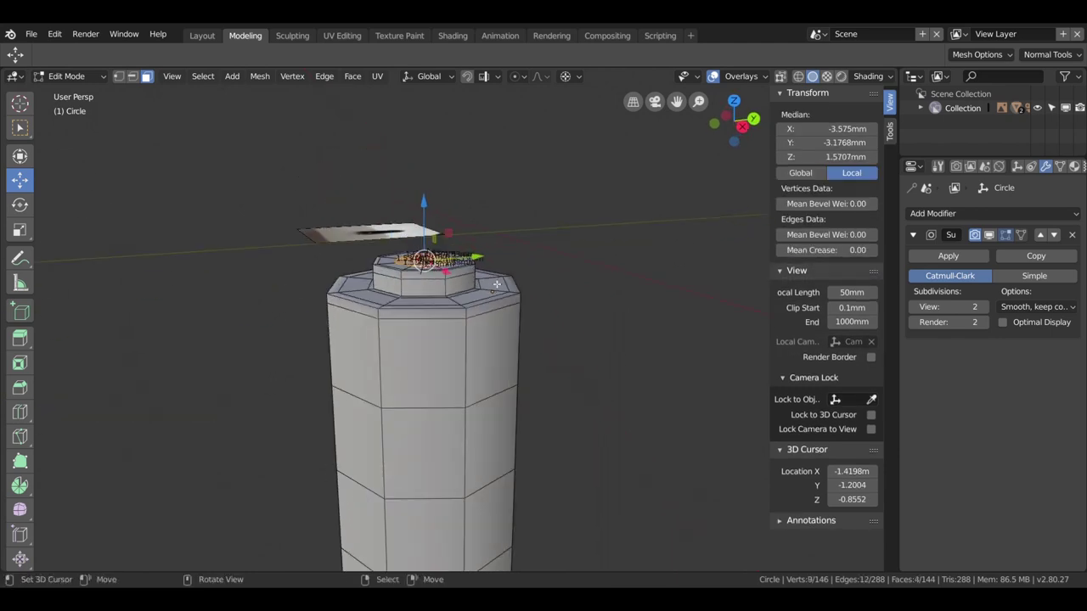
Step: Extrude the centre top faces upward into a neck with Median Z set to 15.852mm
key("e")
key("Escape")
key("e")
key("z")
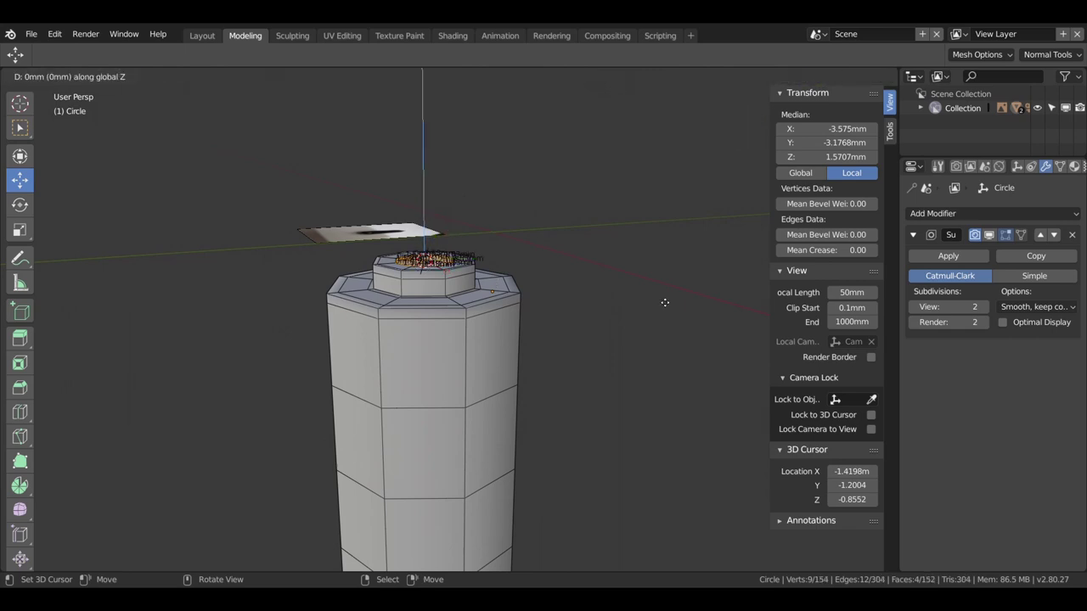
key("Escape")
right_click(611, 262, "shift")
key("e")
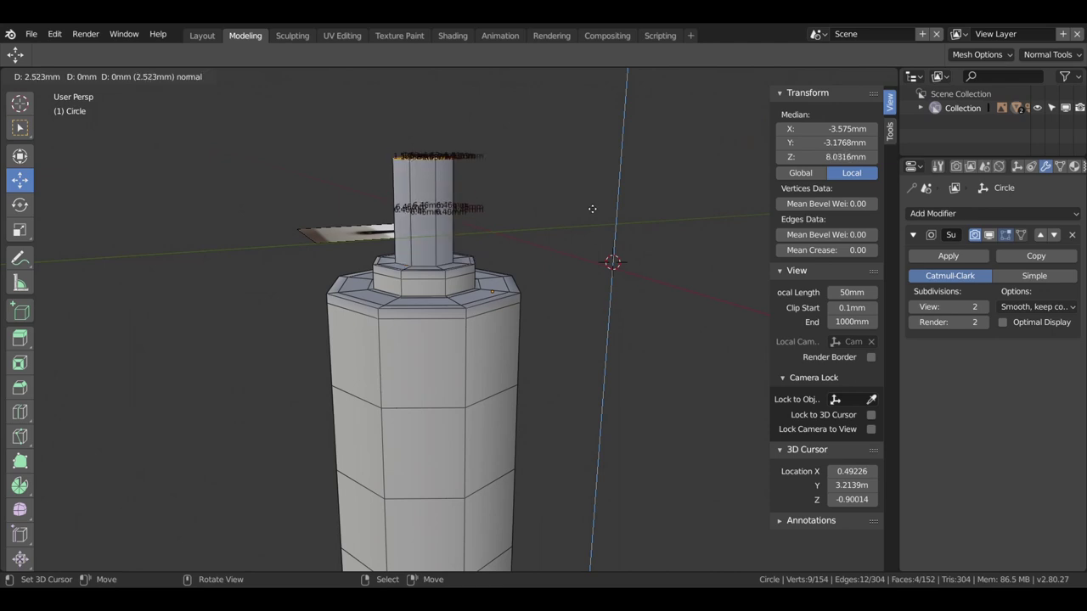
left_click(591, 84)
scroll(554, 156, "down", 4)
left_click(831, 157)
left_click(833, 158)
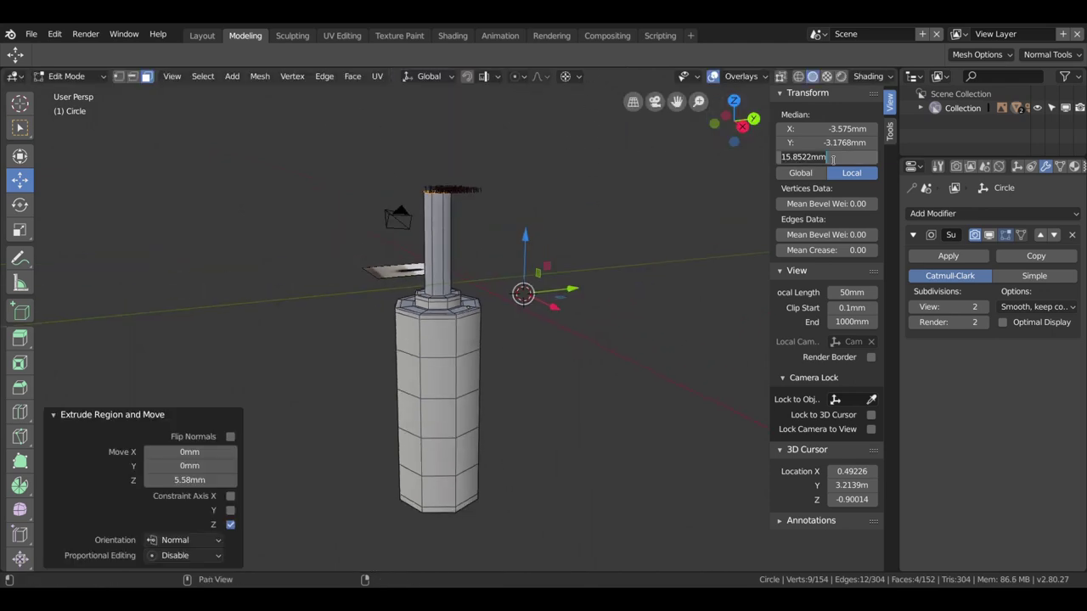
key("Return")
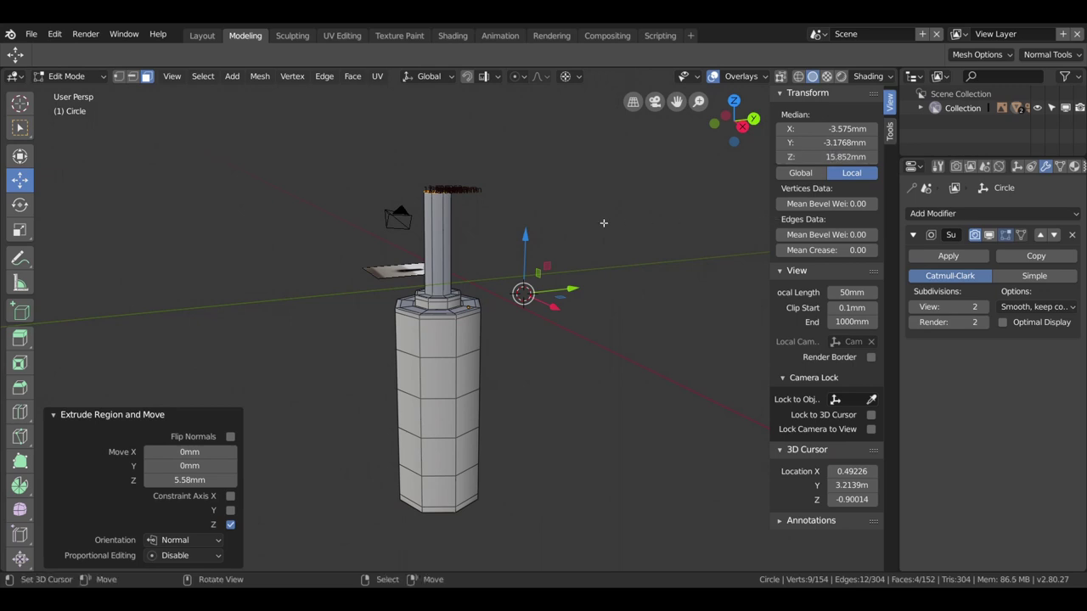
Step: Switch to edge mode and select the top edge loop of the neck
left_click(443, 257)
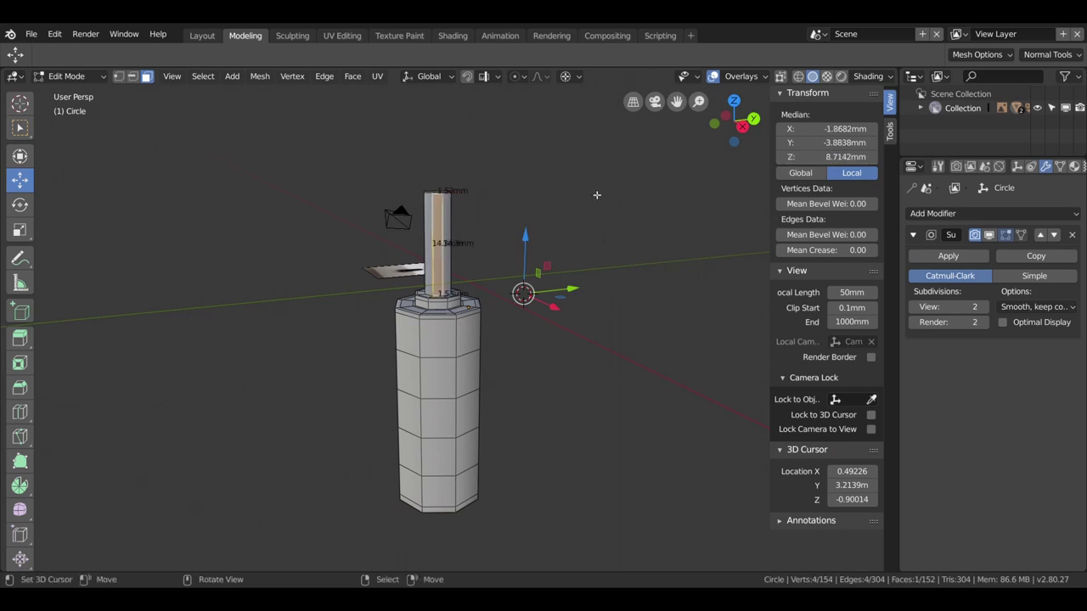
scroll(552, 187, "up", 2)
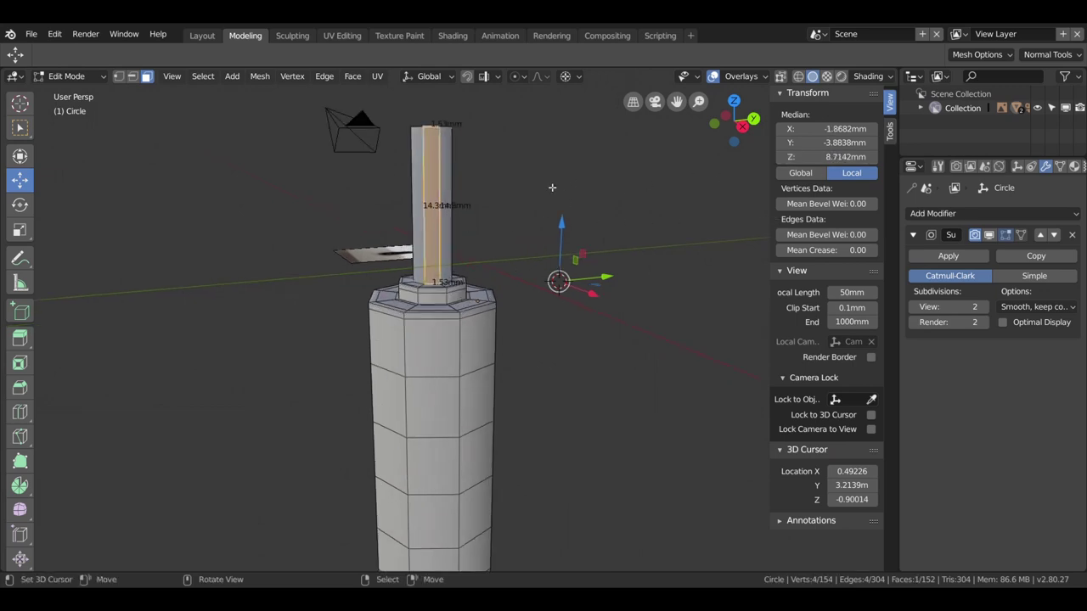
middle_click_drag(515, 170, 507, 201)
left_click(442, 182)
key("ctrl+z")
left_click(134, 76)
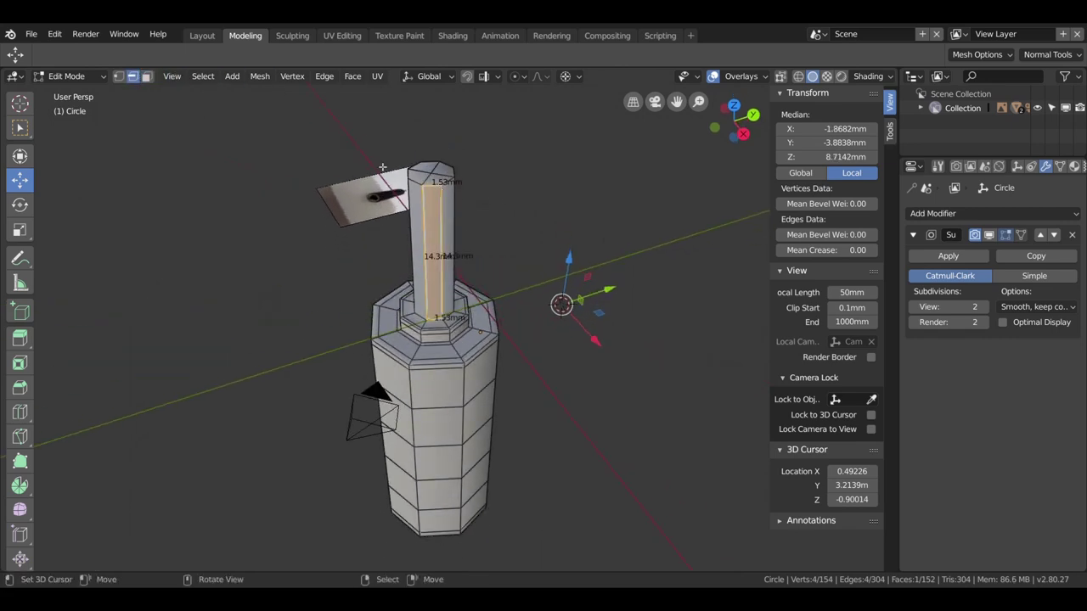
key("alt+a")
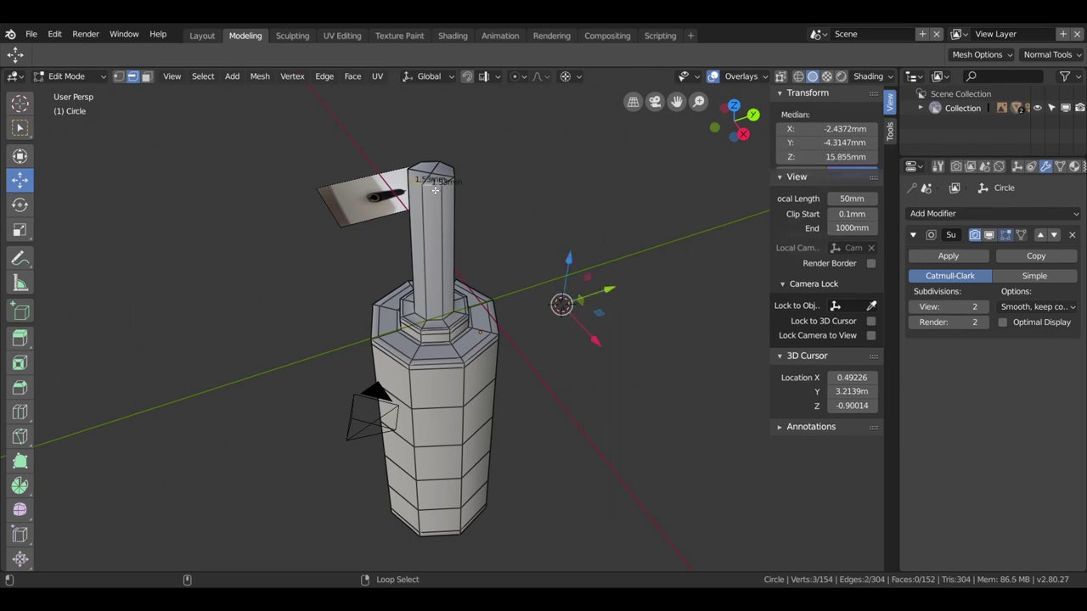
left_click(446, 177, "alt")
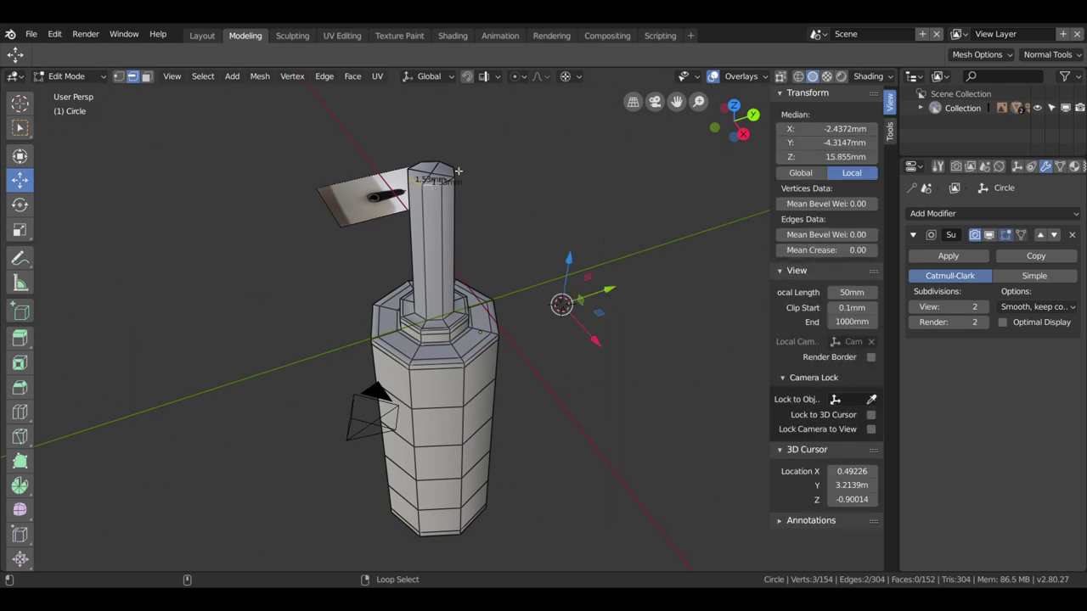
left_click(422, 163, "alt")
Step: Raise the neck's top loop slightly along Z, by about 0.208 mm
mouse_move(494, 218)
middle_mouse_down()
mouse_move(493, 169)
mouse_move(529, 298)
middle_mouse_up()
left_click_drag(686, 378, 622, 352)
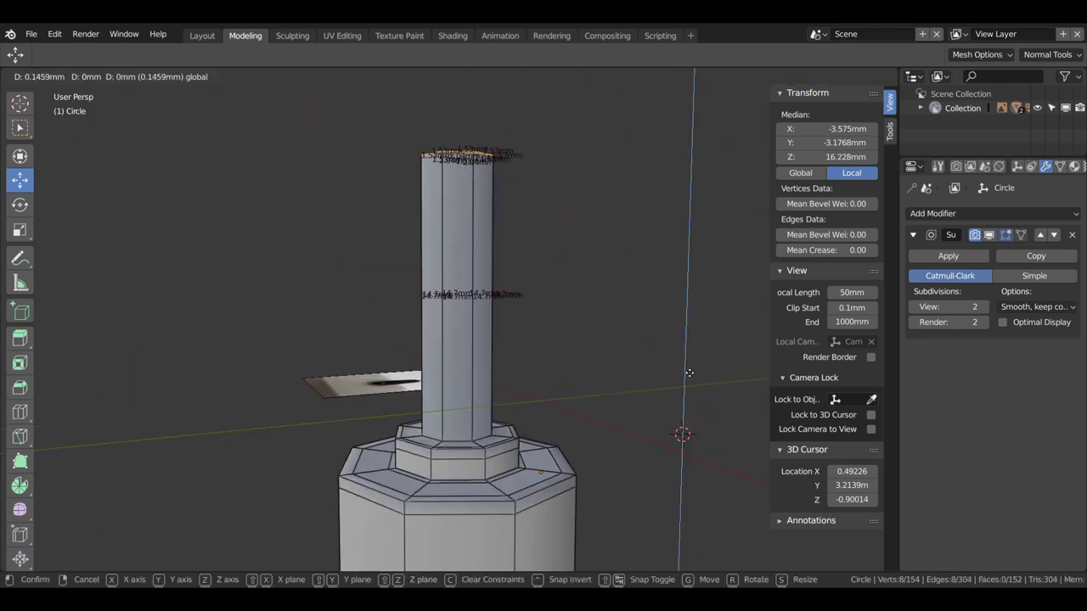
middle_click_drag(588, 343, 572, 355)
left_click_drag(610, 434, 393, 290)
left_click(393, 290)
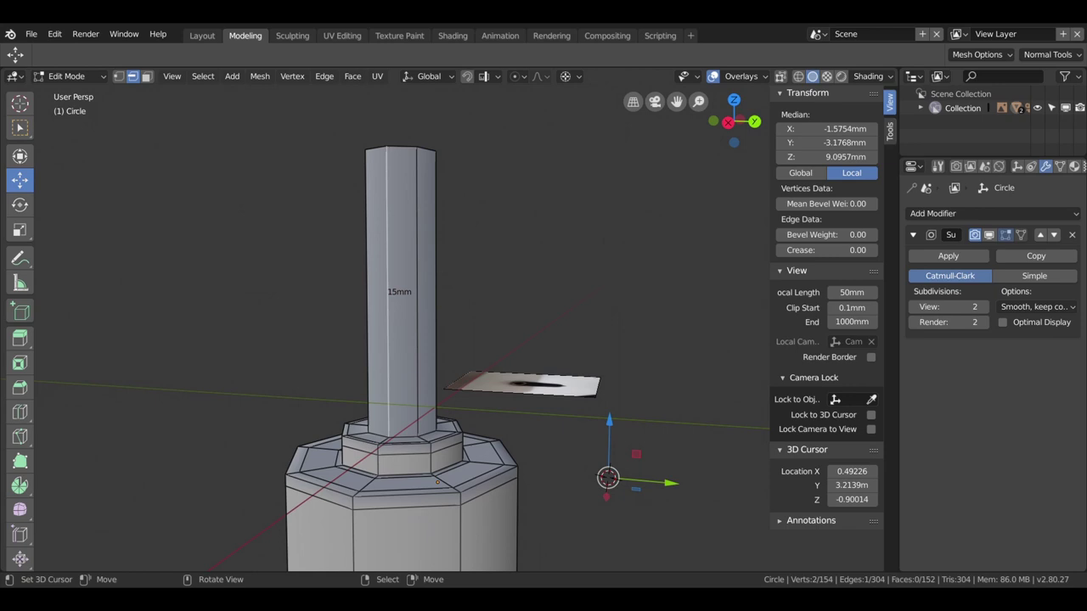
Step: Switch to vertex mode and select the centre vertex at the top of the pillar
scroll(384, 274, "down", 3)
scroll(394, 277, "down", 3)
mouse_move(395, 277)
middle_mouse_down()
mouse_move(326, 275)
mouse_move(535, 386)
mouse_move(414, 341)
middle_mouse_up()
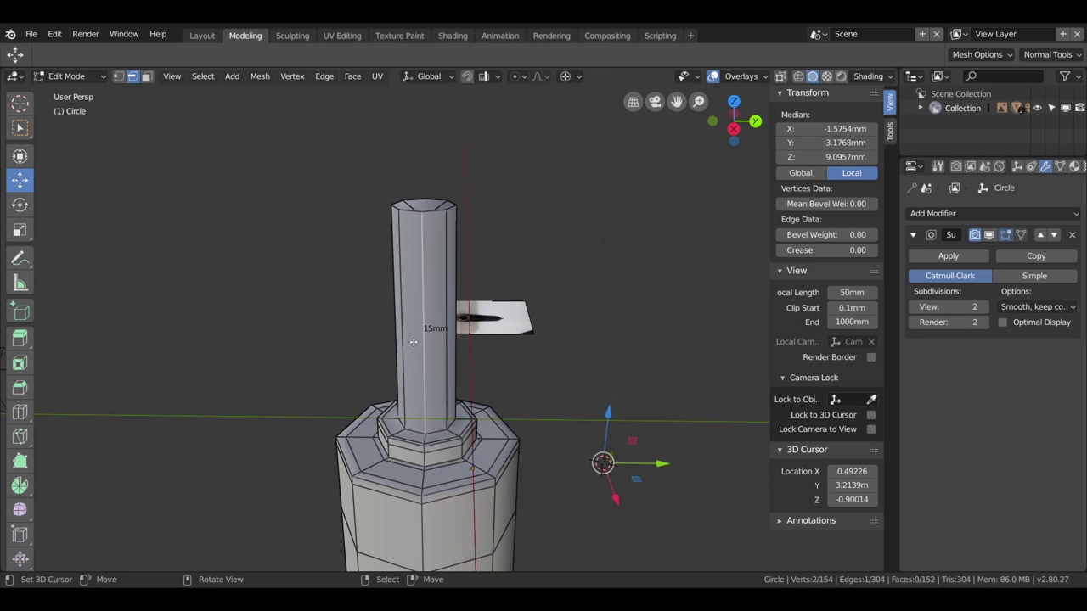
scroll(439, 260, "up", 2)
scroll(442, 245, "up", 1)
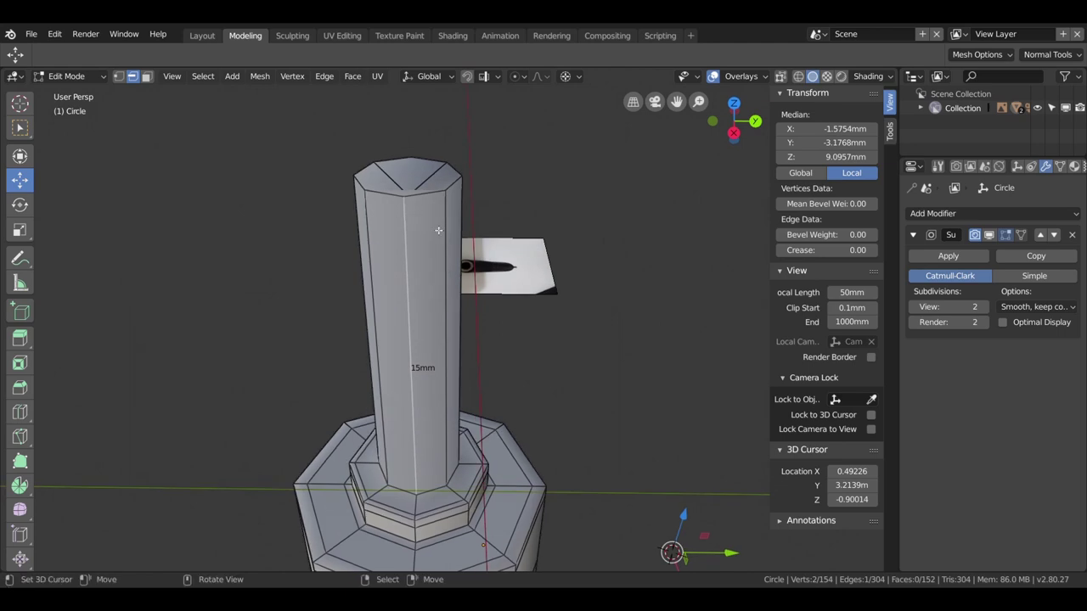
left_click(417, 192)
middle_click_drag(425, 208, 423, 248)
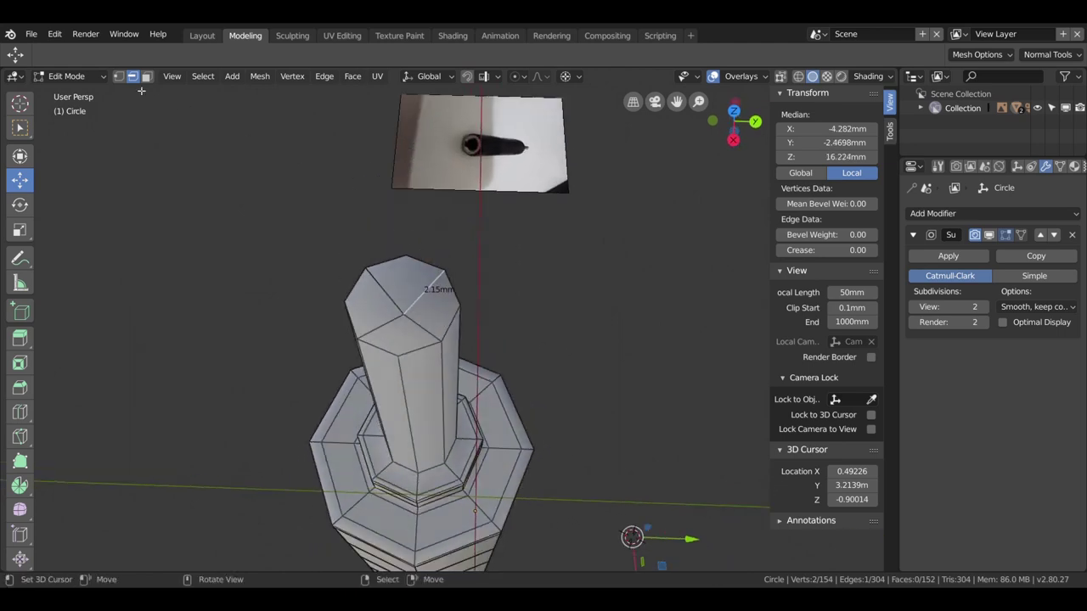
left_click(120, 76)
left_click(410, 316)
middle_click_drag(410, 319, 414, 282)
right_click(578, 223, "shift")
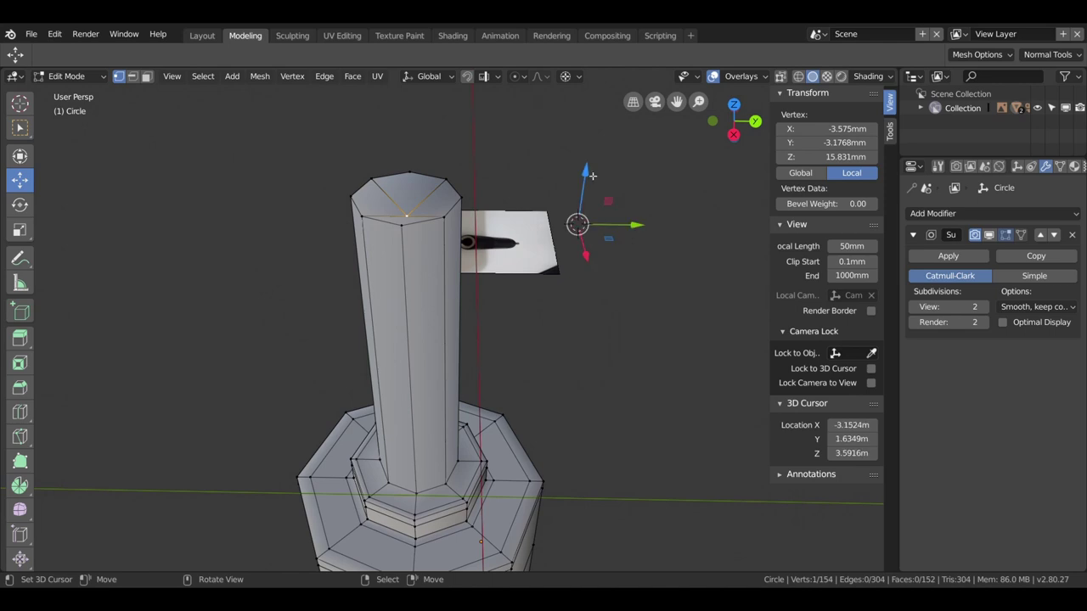
Step: Raise the top centre vertex along Z to 17.174 mm, forming a shallow peak
key("g")
key("z")
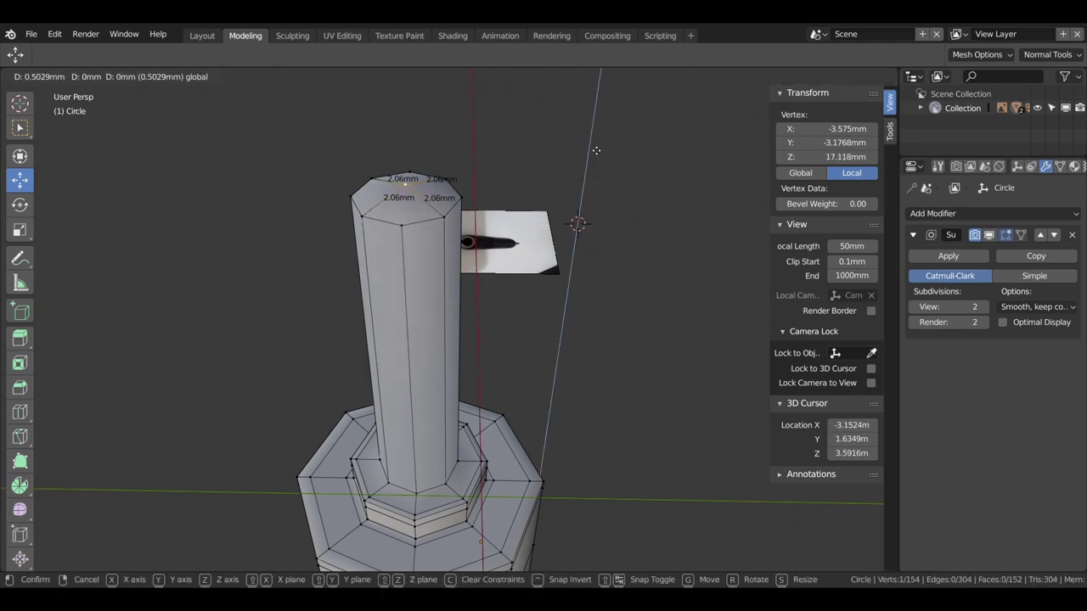
left_click(567, 166)
mouse_move(453, 220)
middle_mouse_down()
mouse_move(470, 214)
mouse_move(473, 186)
middle_mouse_up()
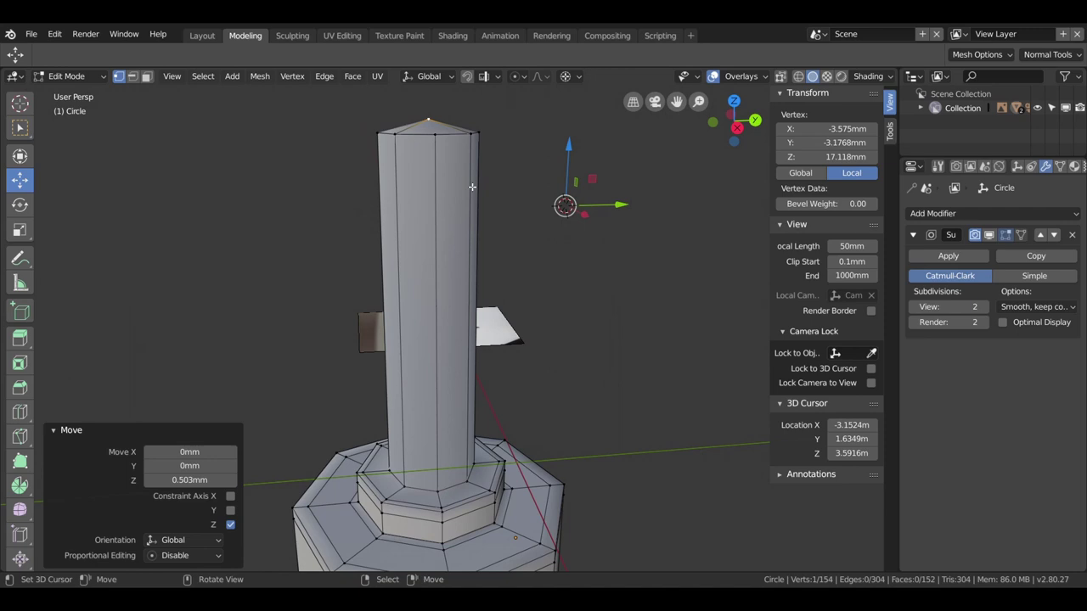
key("g")
key("z")
left_click(524, 177)
middle_click_drag(524, 178, 579, 238)
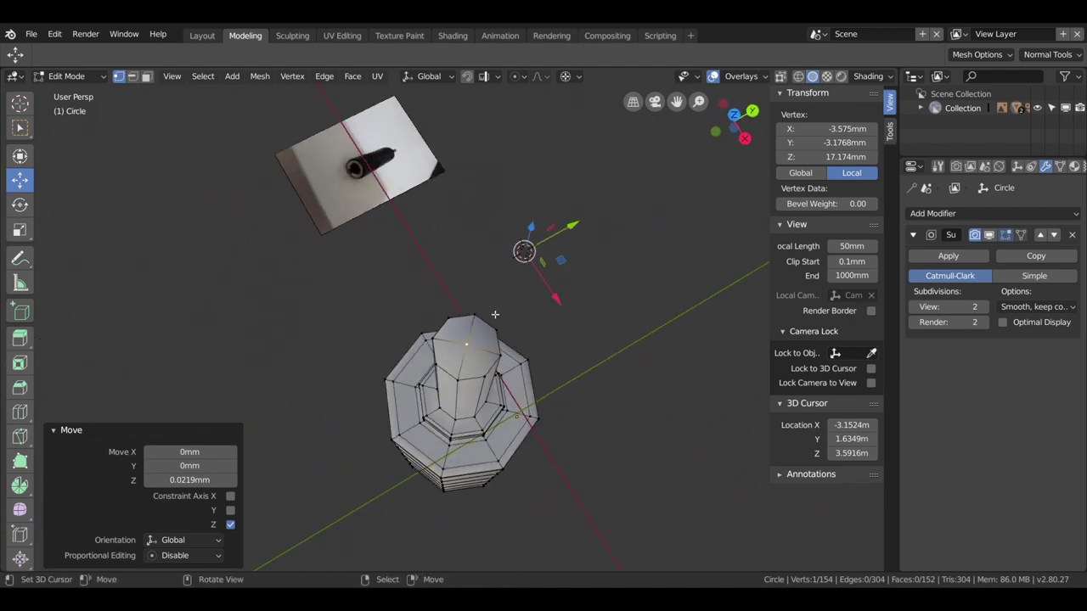
middle_click_drag(579, 238, 461, 374)
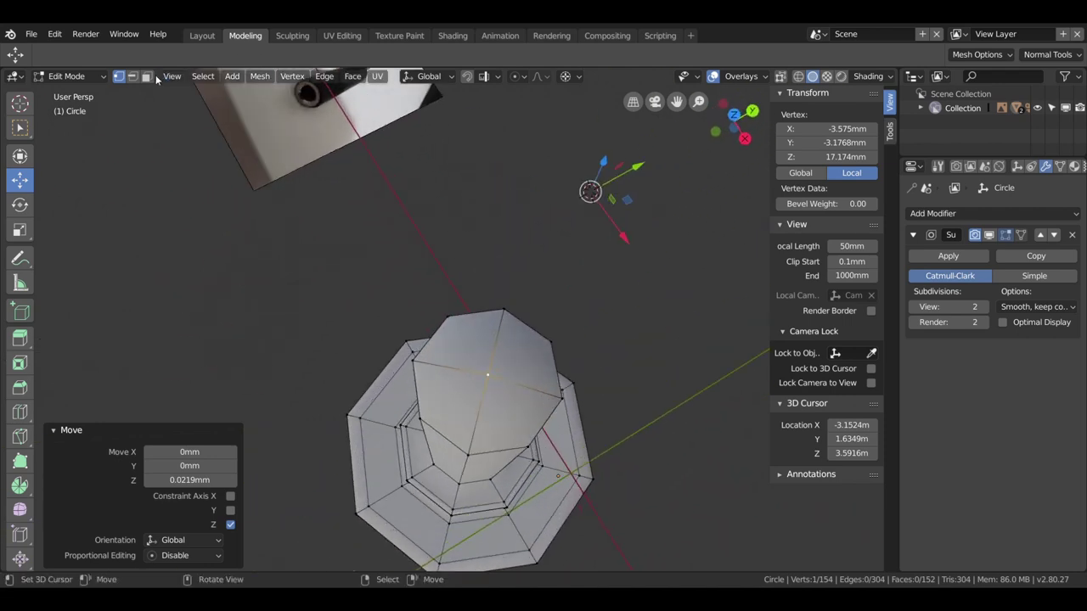
Step: Select the four top-cap faces and inset them by 0.1684 mm
left_click(147, 77)
left_click(512, 352)
left_click(454, 344, "shift")
left_click(445, 412, "shift")
left_click(529, 427, "shift")
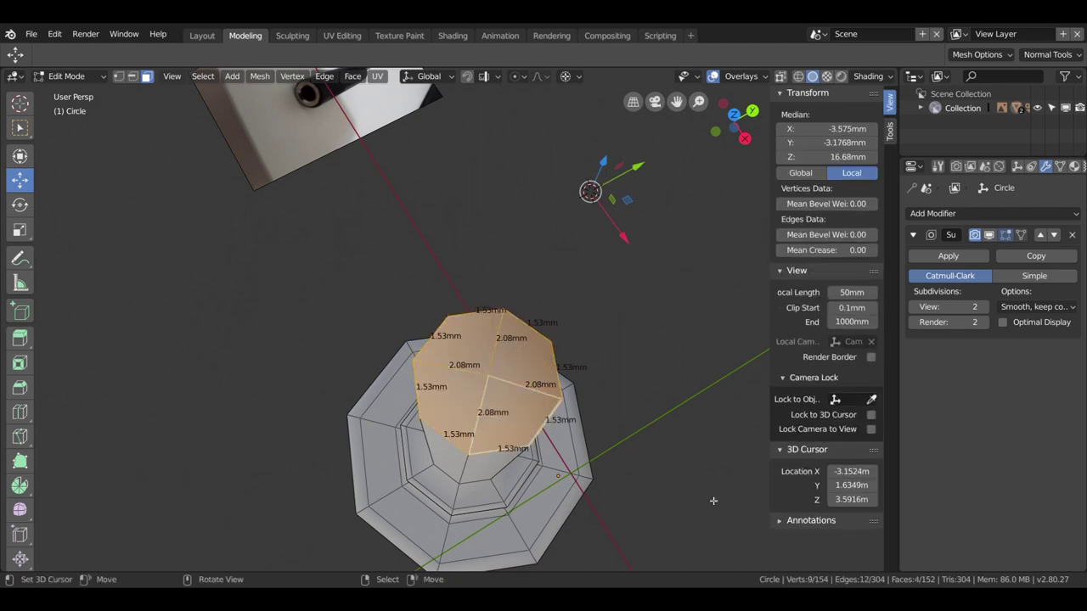
key("i")
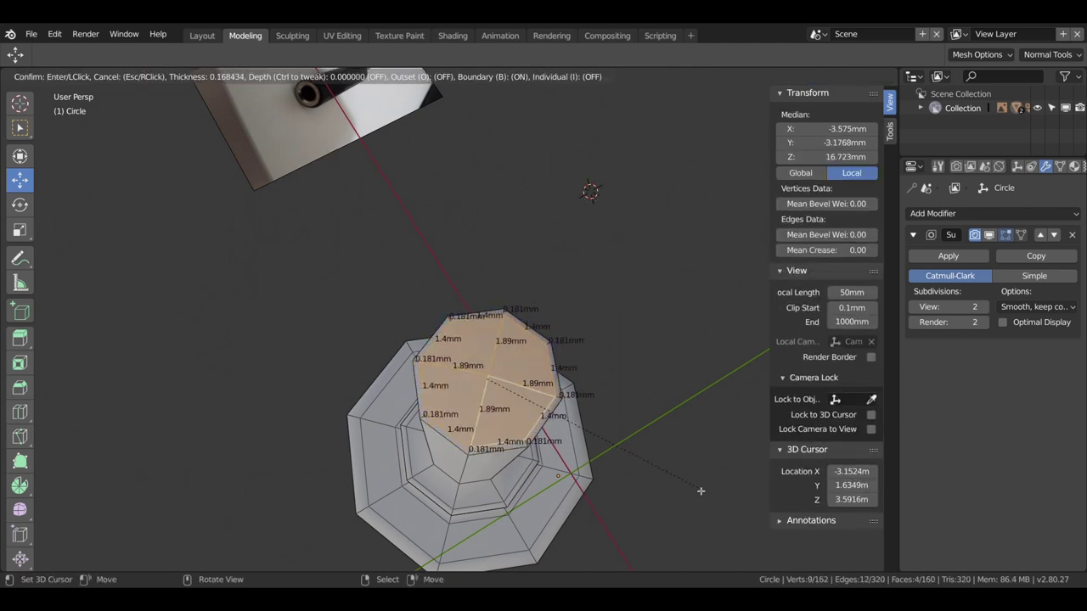
left_click(700, 491)
middle_click_drag(665, 507, 465, 316)
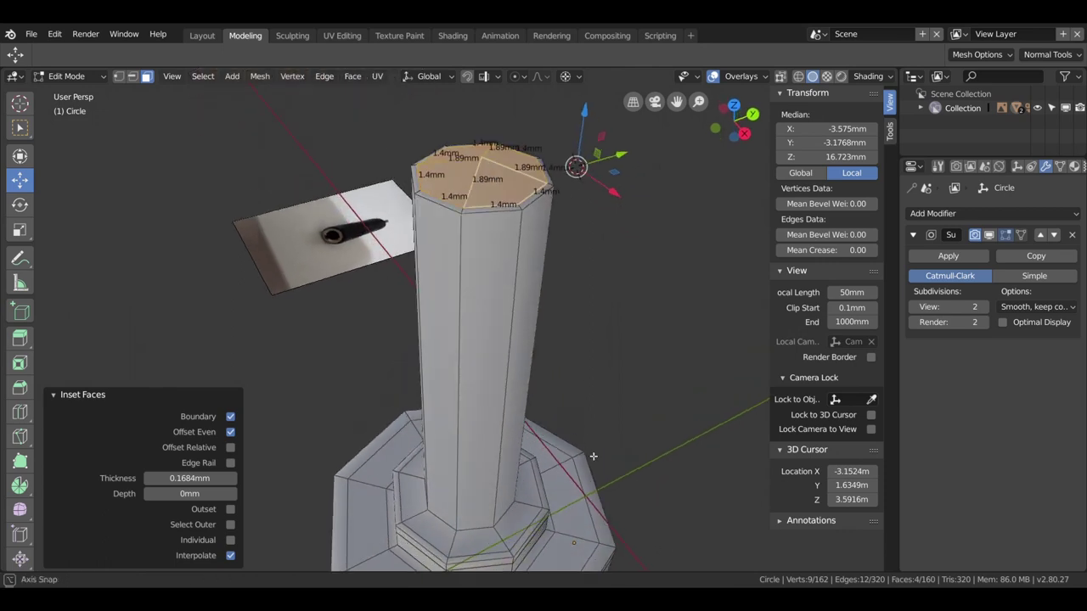
Step: Add an edge loop just below the top rim and hide Edge Length measurements in Overlays
key("ctrl+r")
left_click(465, 316)
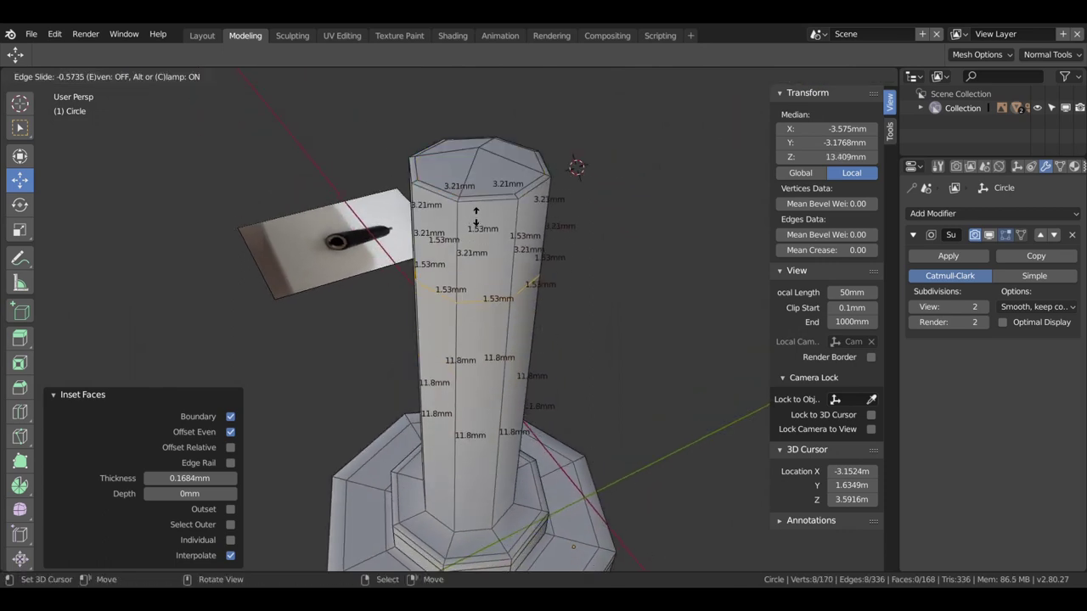
left_click(492, 157)
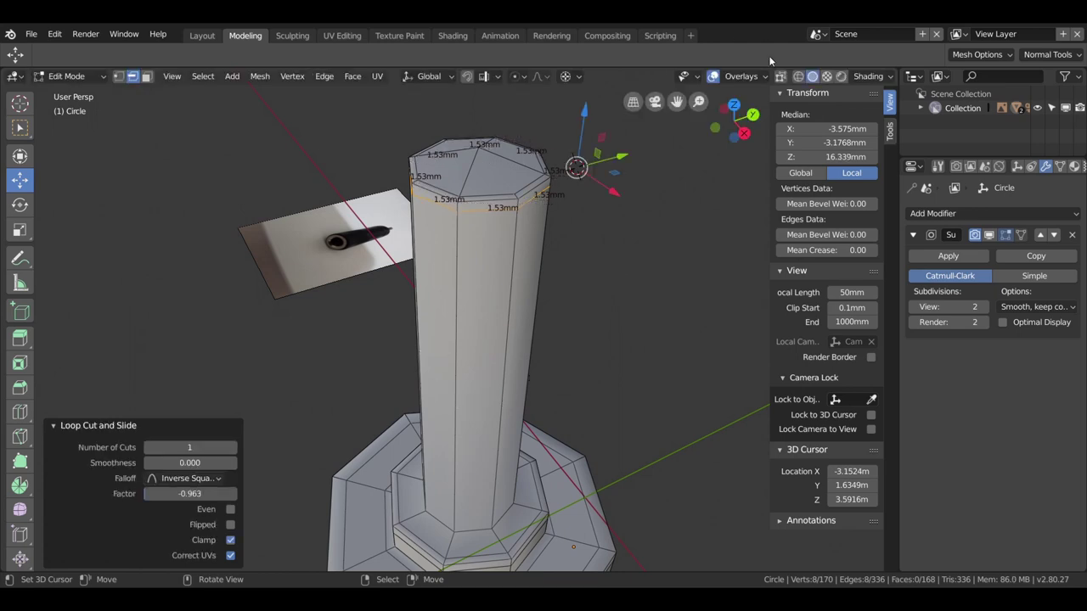
left_click(761, 76)
left_click(658, 531)
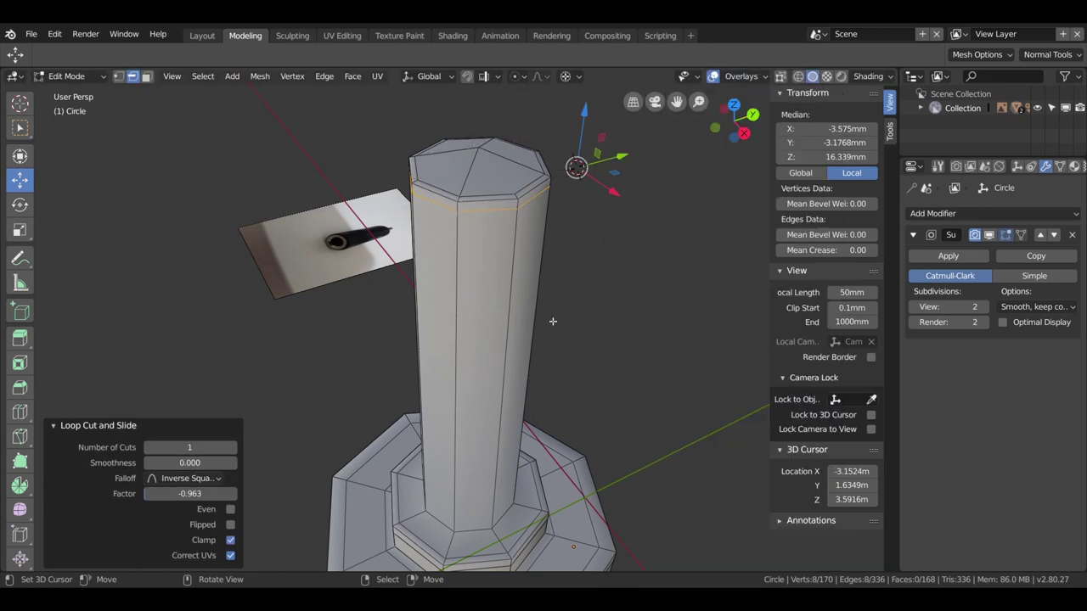
middle_click_drag(587, 369, 535, 255)
key("ctrl+r")
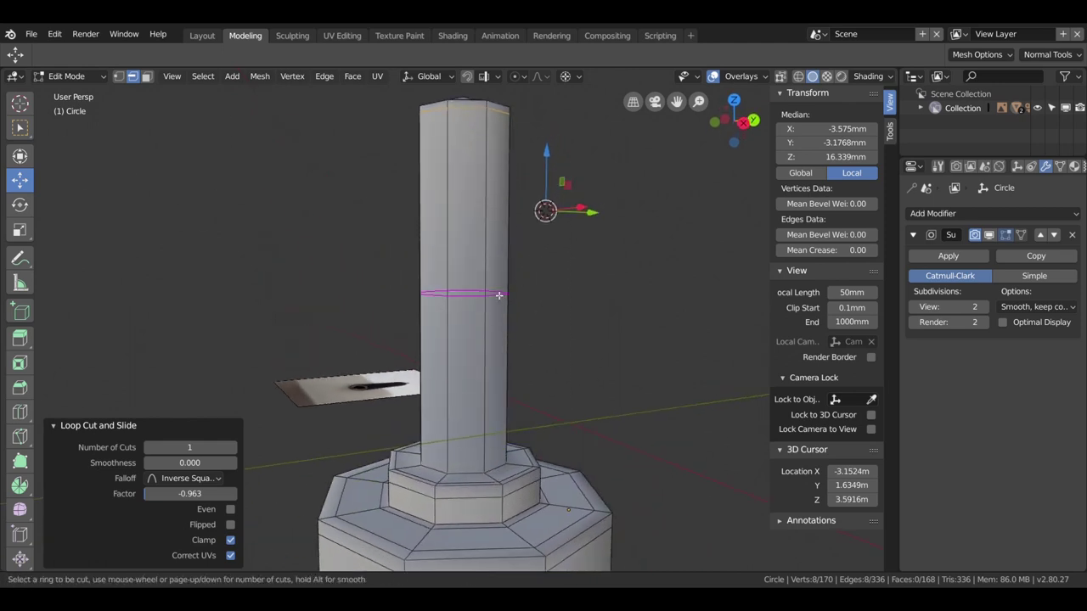
Step: Cut three evenly spaced edge loops along the neck
scroll(495, 292, "up", 2)
left_click(495, 291)
right_click(495, 291)
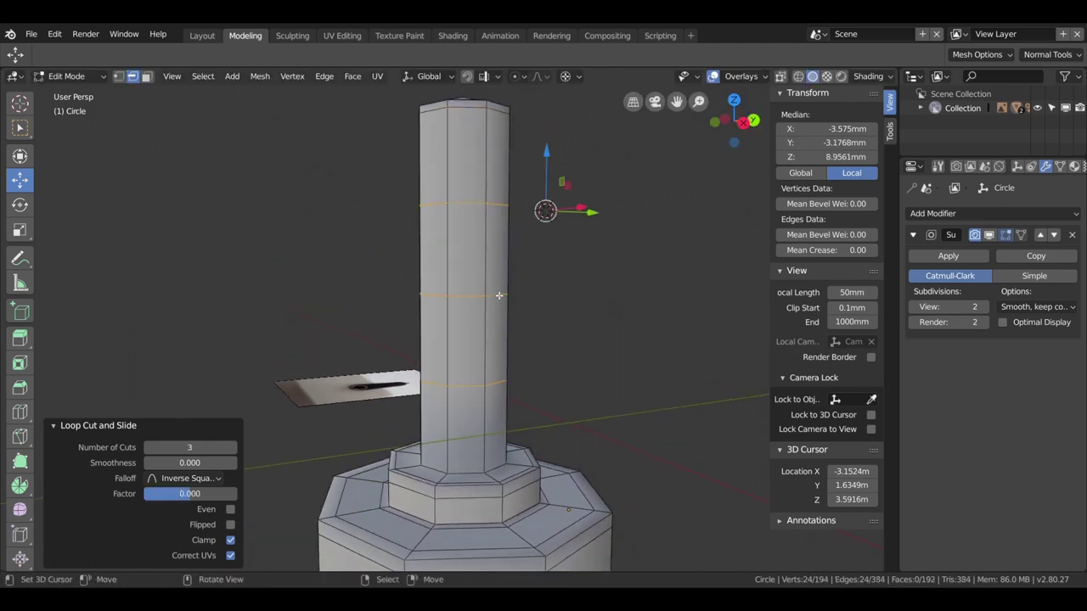
scroll(495, 291, "down", 3)
scroll(489, 284, "down", 2)
mouse_move(482, 281)
middle_mouse_down()
mouse_move(384, 374)
mouse_move(573, 374)
middle_mouse_up()
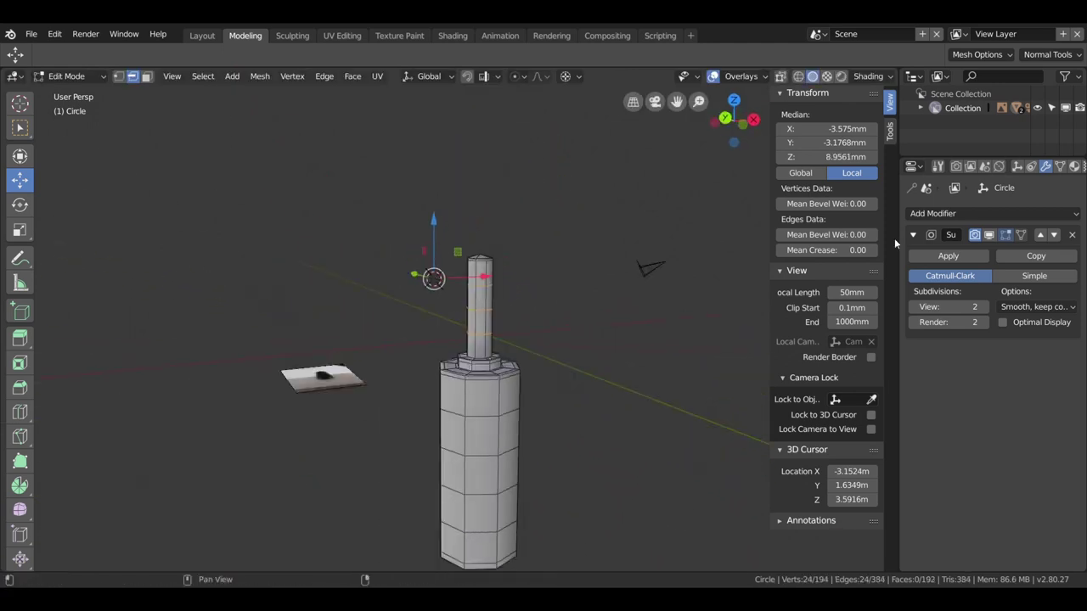
scroll(573, 373, "up", 2)
scroll(573, 373, "down", 2)
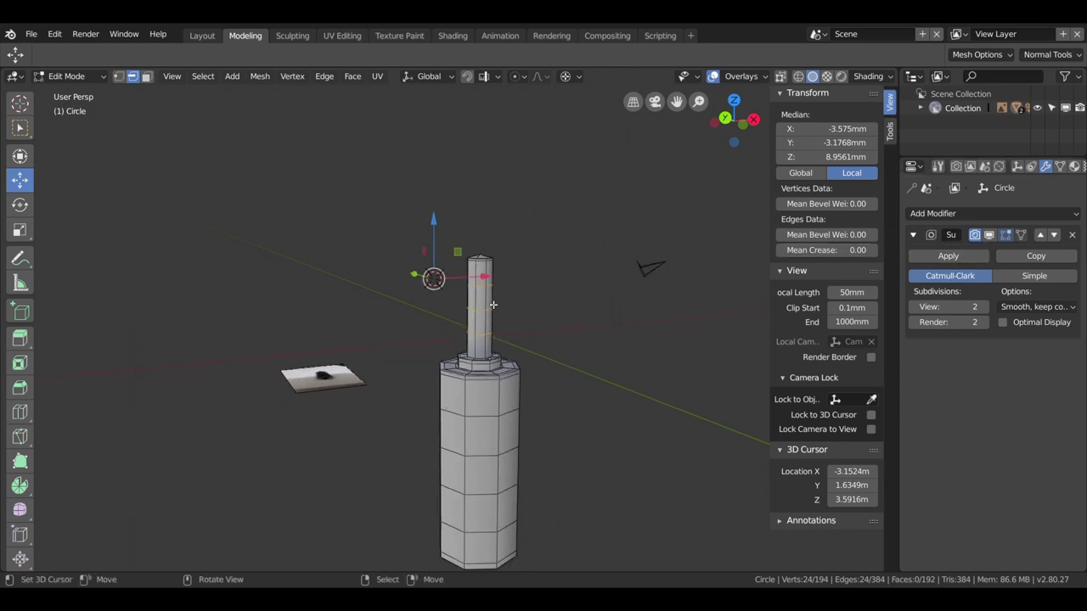
Step: Toggle the Subdivision modifier's on-cage smoothing display to inspect the bottle
left_click(1004, 239)
left_click(995, 238)
left_click(995, 238)
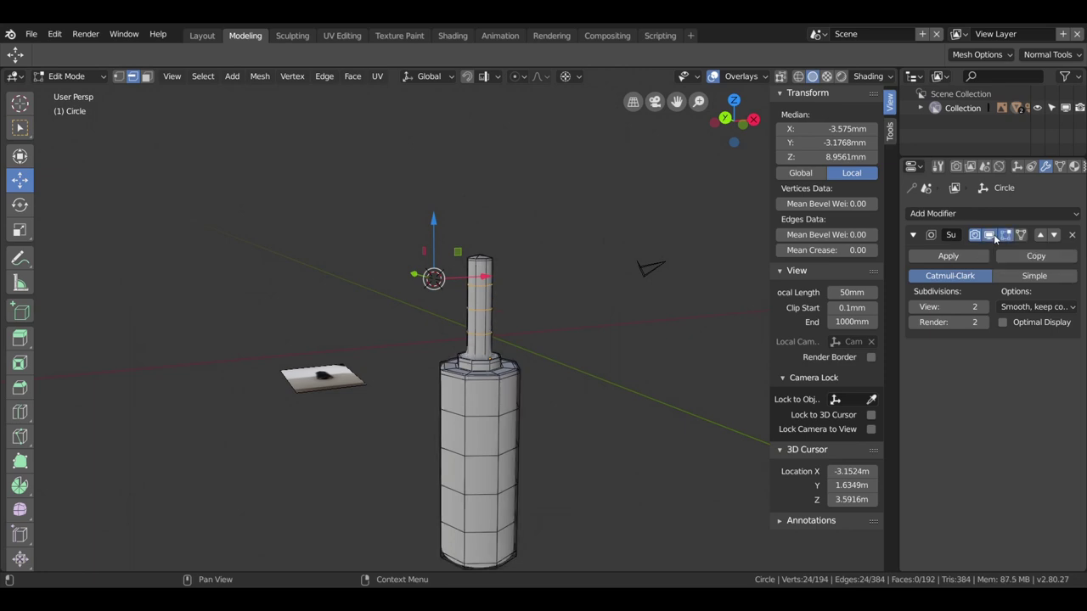
left_click(995, 239)
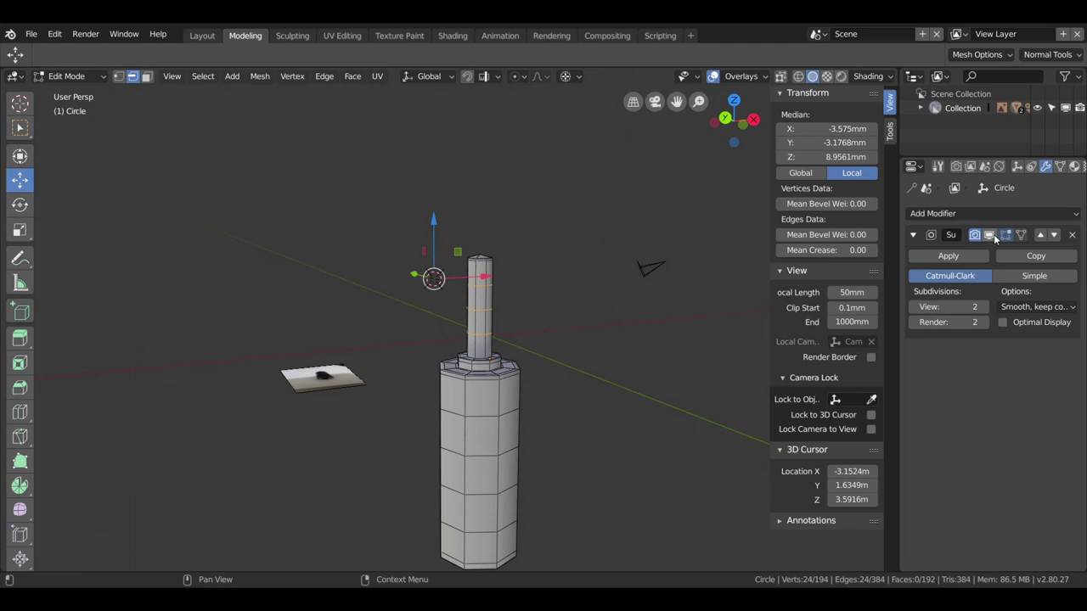
left_click(995, 238)
left_click(995, 238)
left_click(995, 239)
middle_click_drag(679, 331, 718, 341)
scroll(662, 379, "up", 2)
scroll(582, 272, "up", 2)
scroll(577, 286, "up", 2)
scroll(464, 262, "up", 2)
middle_click_drag(465, 261, 421, 240)
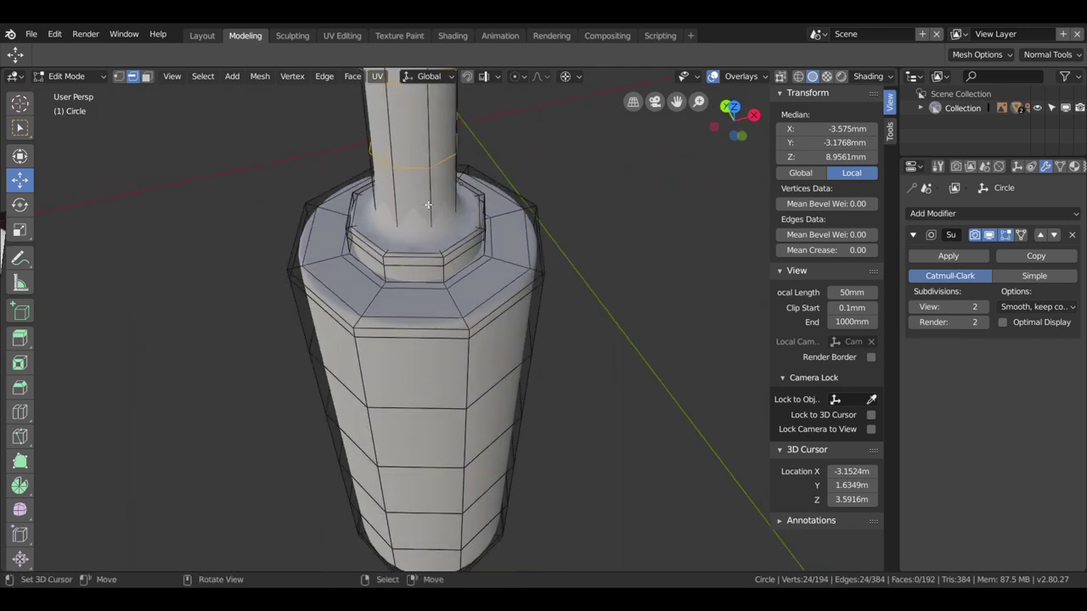
Step: Add two supporting loops low on the neck and at the neck base
key("ctrl+r")
left_click(428, 206)
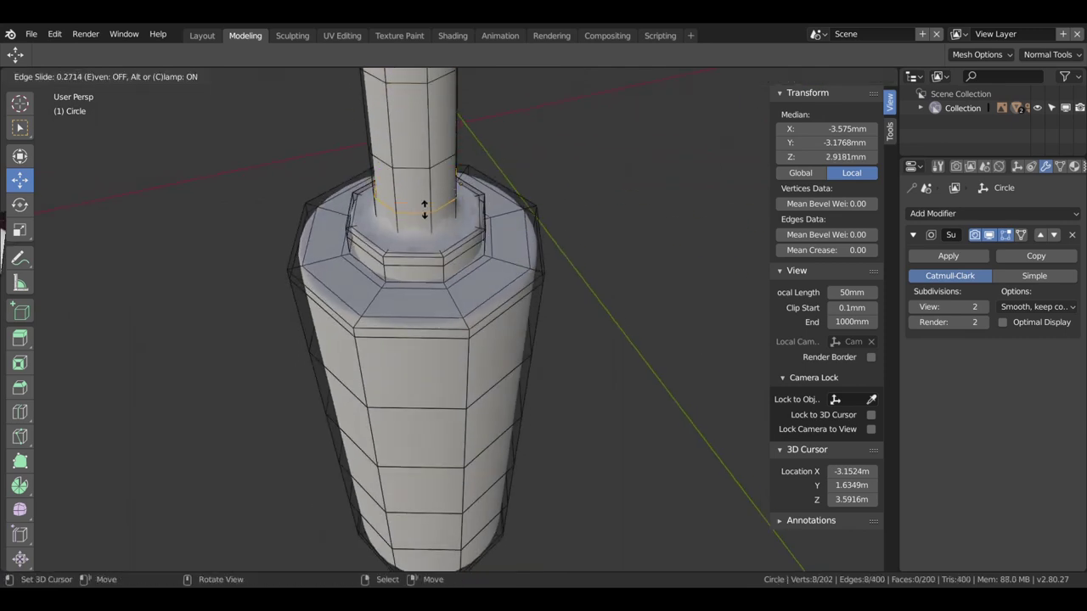
left_click(429, 227)
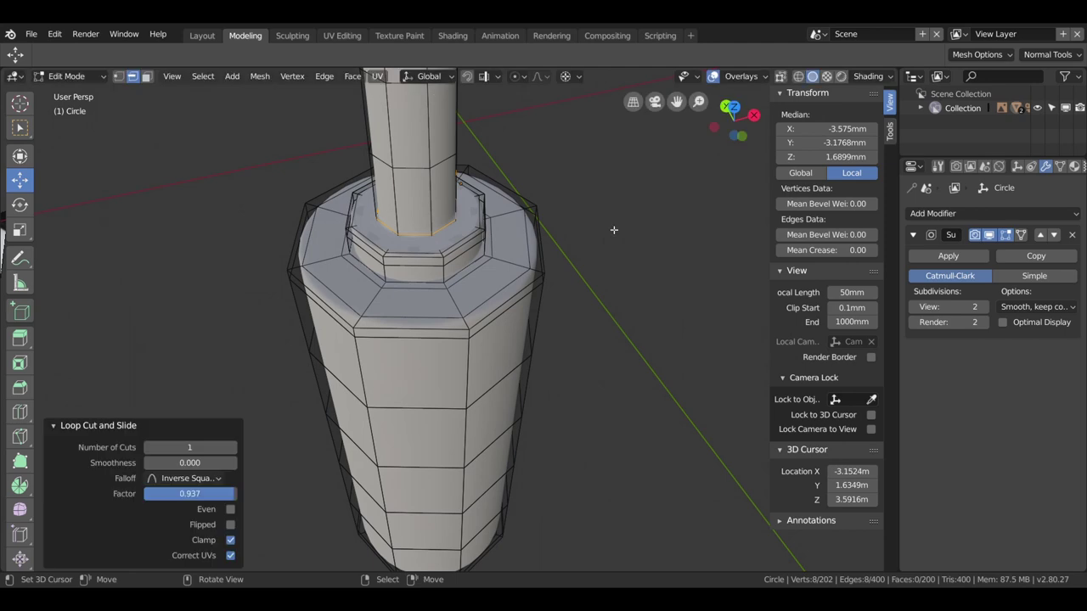
left_click(989, 236)
middle_click_drag(533, 238, 467, 234)
key("ctrl+r")
left_click(430, 245)
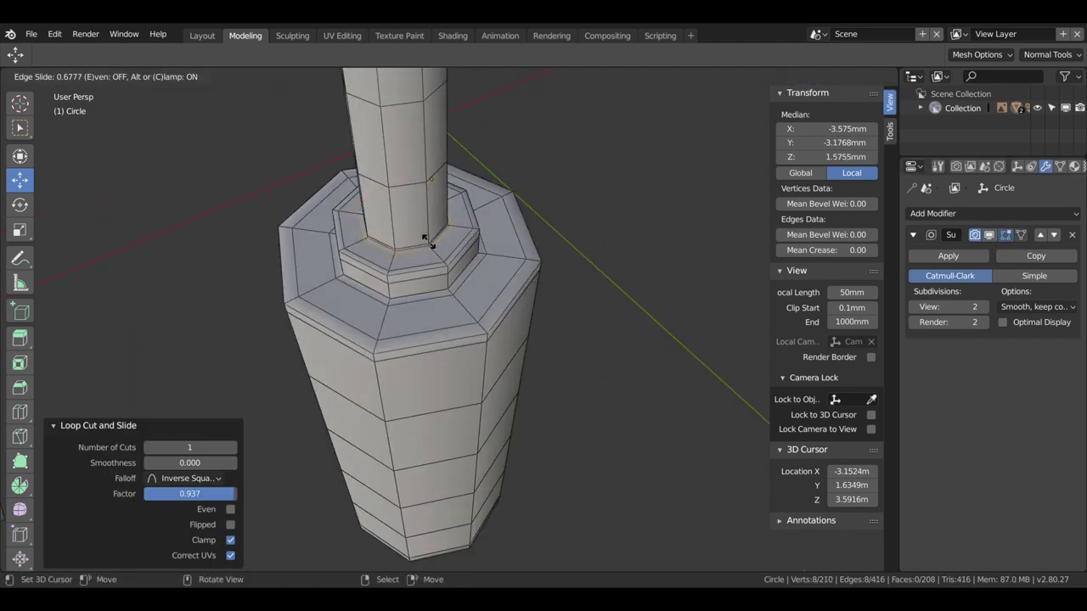
left_click(429, 241)
left_click(989, 235)
Step: Add a supporting edge loop around the collar band
mouse_move(594, 281)
middle_mouse_down()
mouse_move(586, 232)
mouse_move(626, 229)
middle_mouse_up()
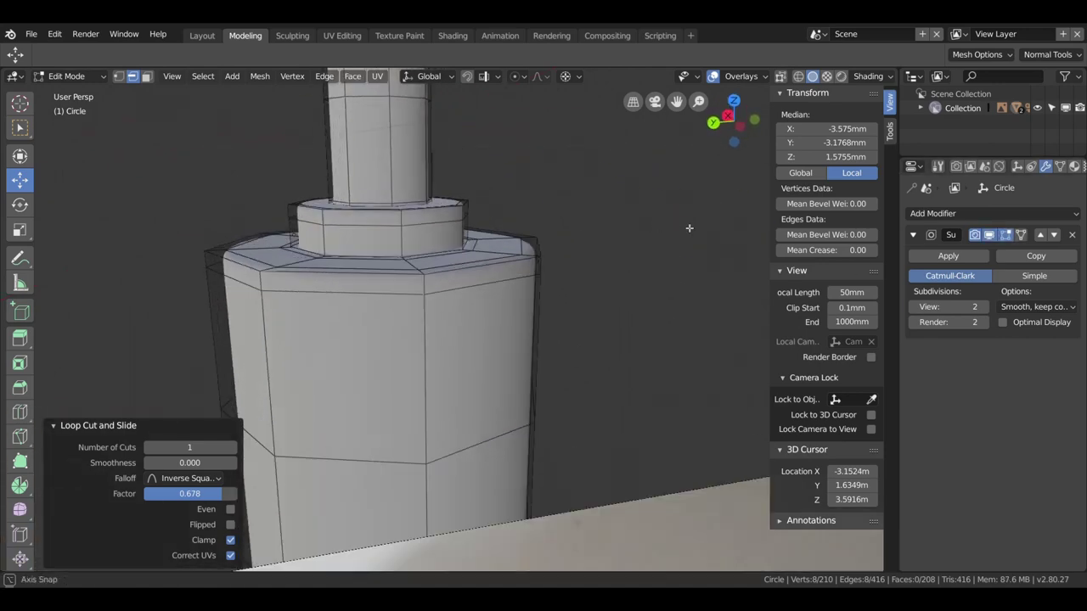
mouse_move(800, 239)
middle_mouse_down()
mouse_move(743, 267)
mouse_move(764, 255)
middle_mouse_up()
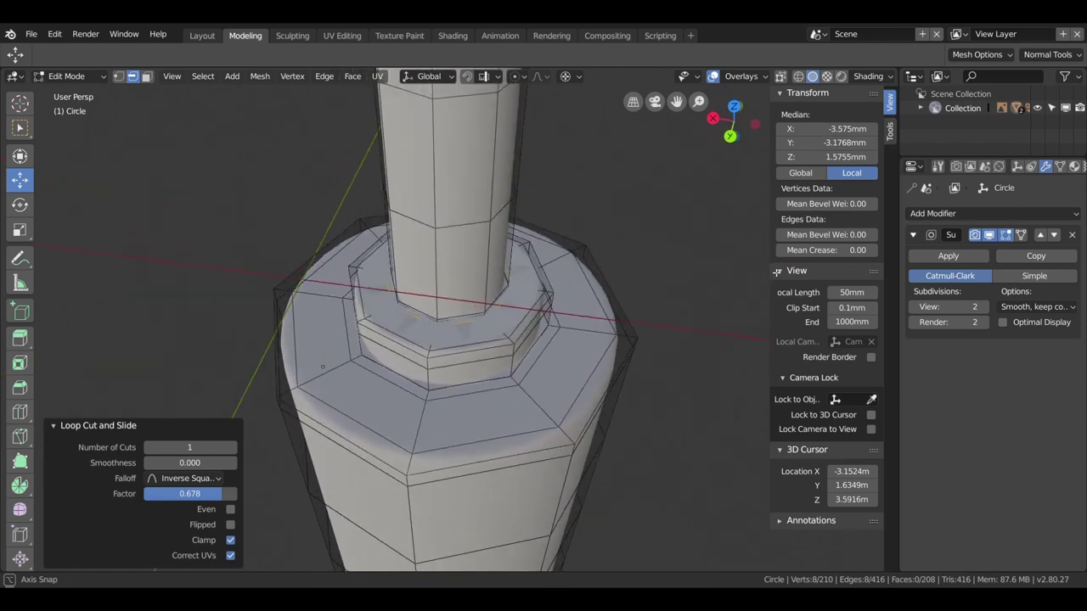
left_click(988, 238)
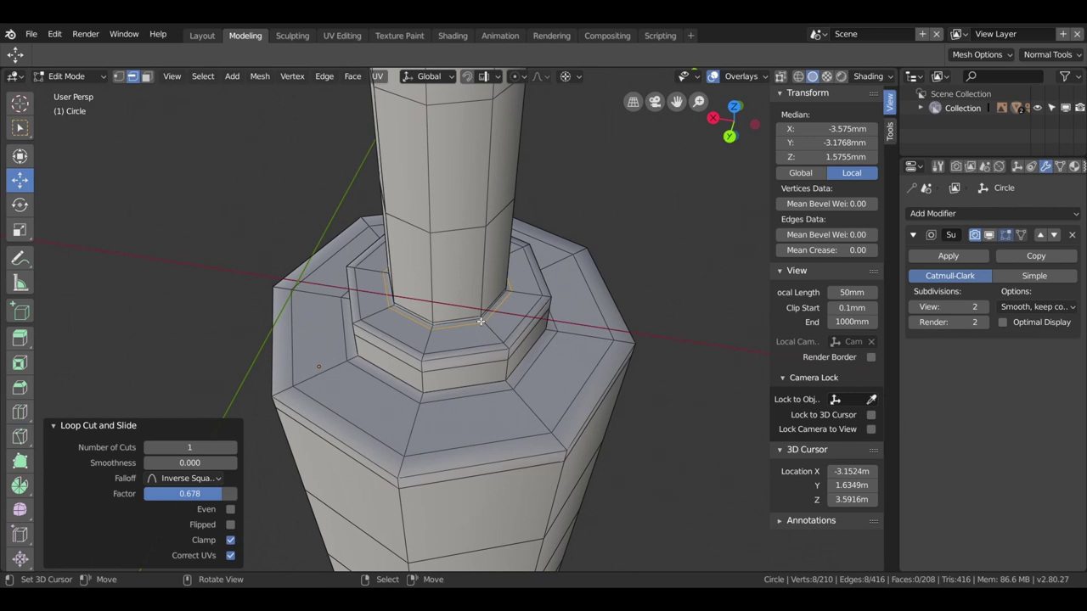
middle_click_drag(490, 383, 462, 297)
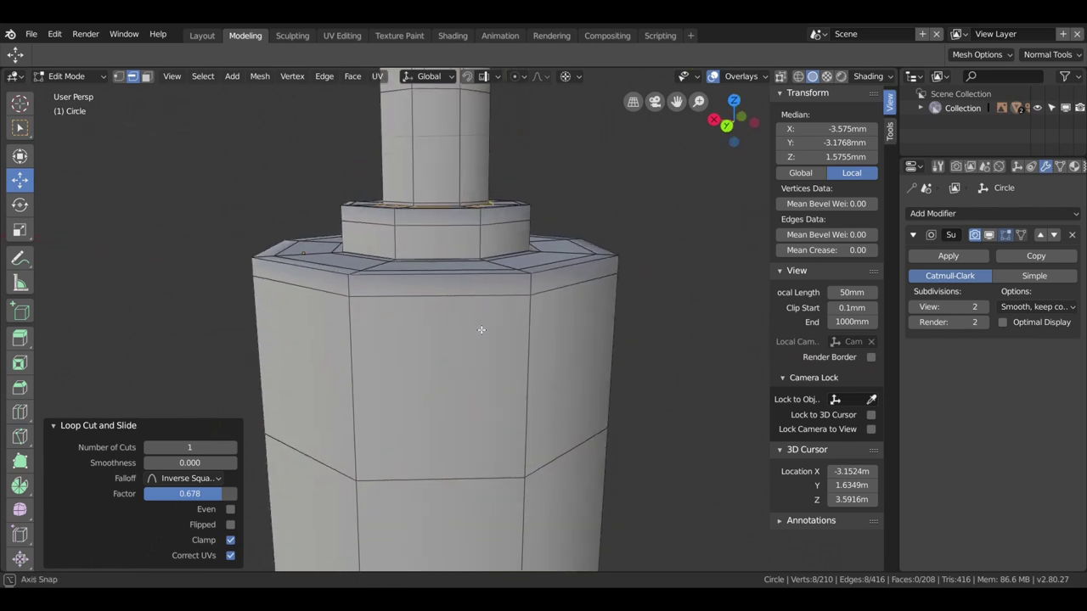
key("ctrl+r")
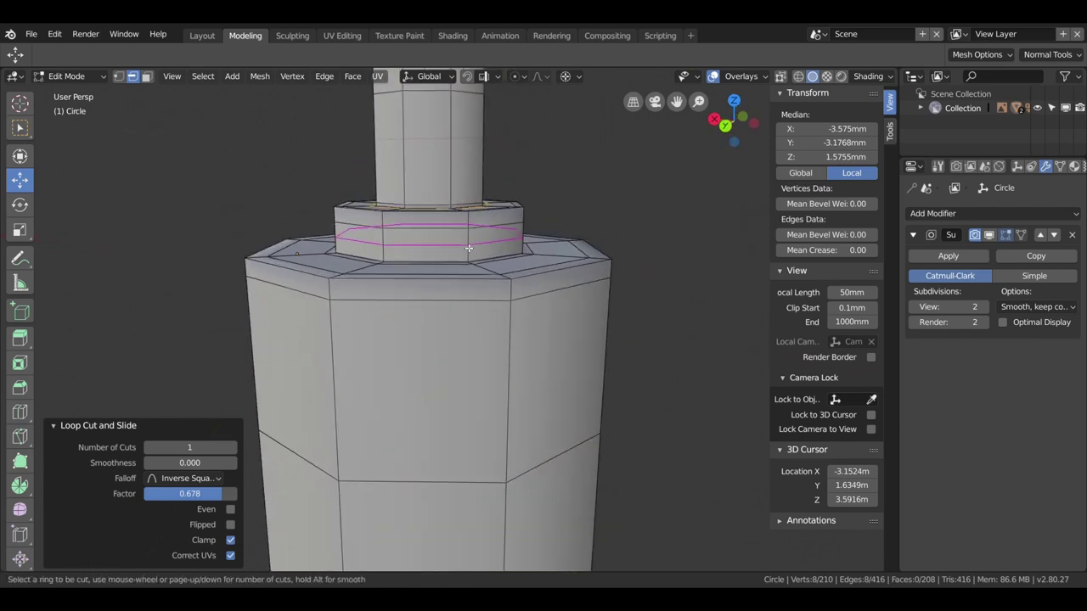
left_click(468, 247)
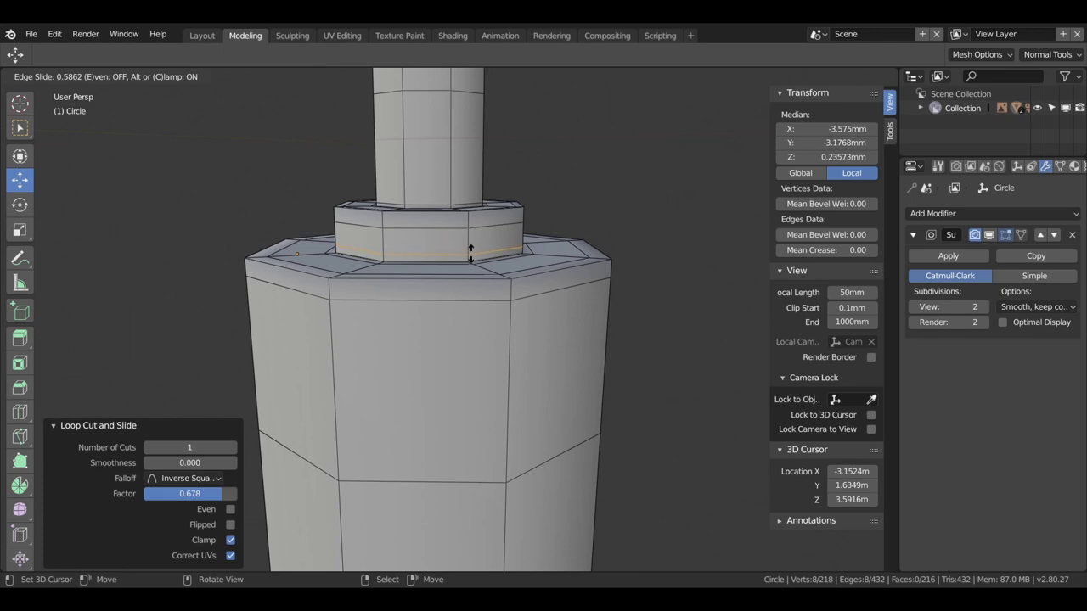
left_click(475, 258)
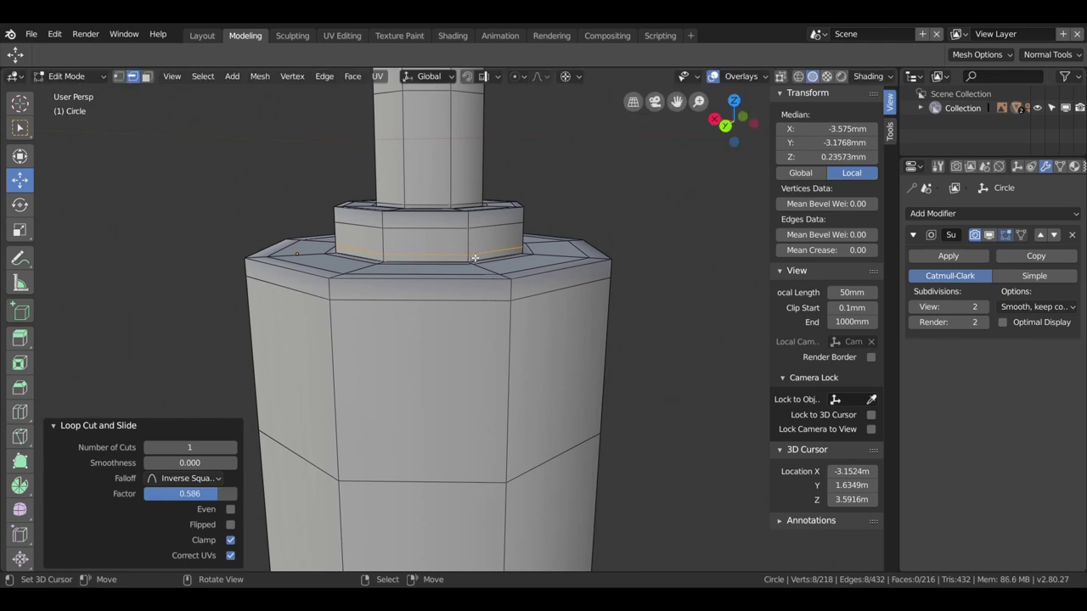
Step: Show the smoothed bottle again and return to Object Mode
left_click(989, 235)
scroll(561, 278, "down", 1)
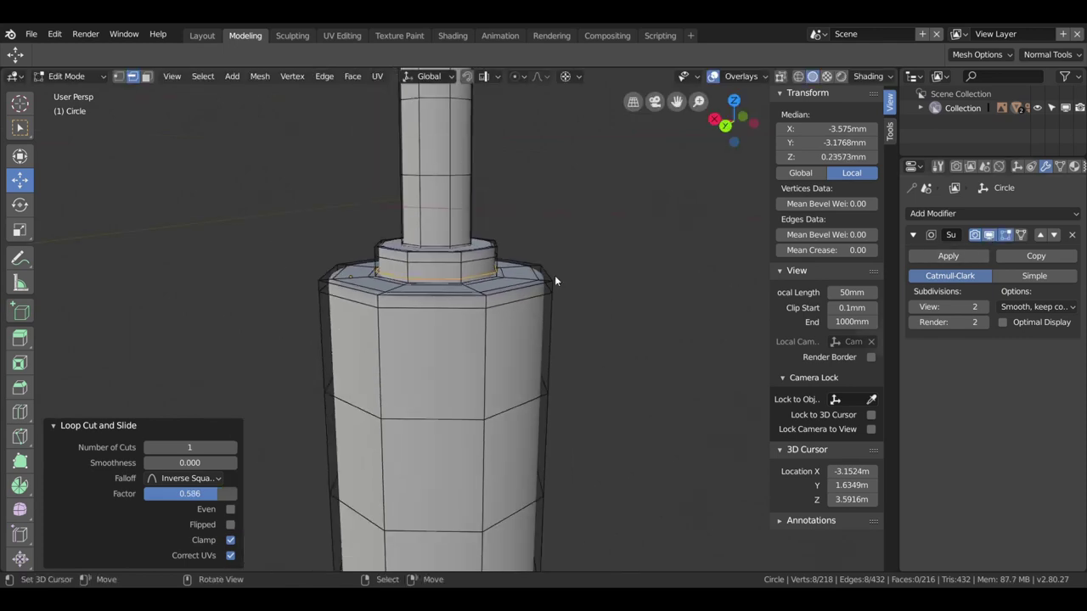
key("Tab")
mouse_move(578, 304)
middle_mouse_down()
mouse_move(648, 315)
mouse_move(604, 346)
mouse_move(536, 343)
mouse_move(326, 298)
mouse_move(63, 291)
mouse_move(426, 98)
middle_mouse_up()
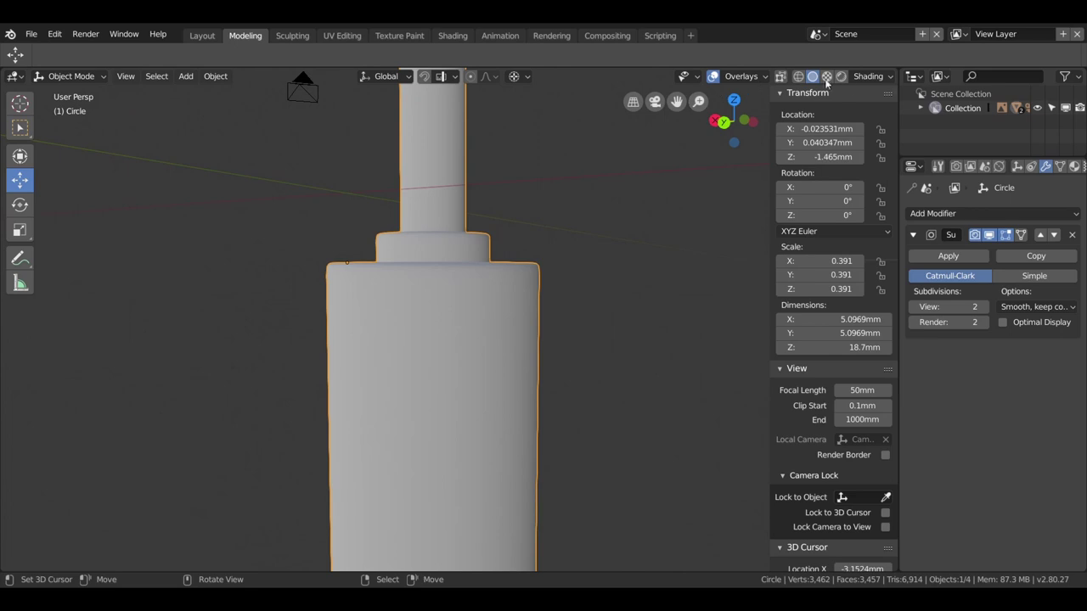
Step: Switch viewport lighting to MatCap with the glossy red material
left_click(868, 75)
left_click(903, 119)
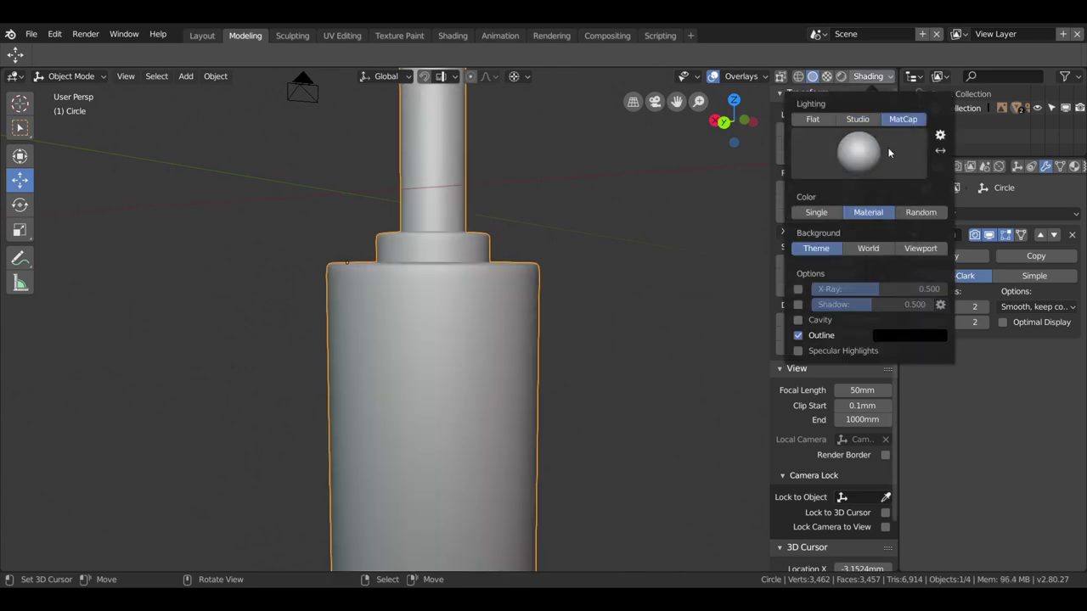
left_click(888, 147)
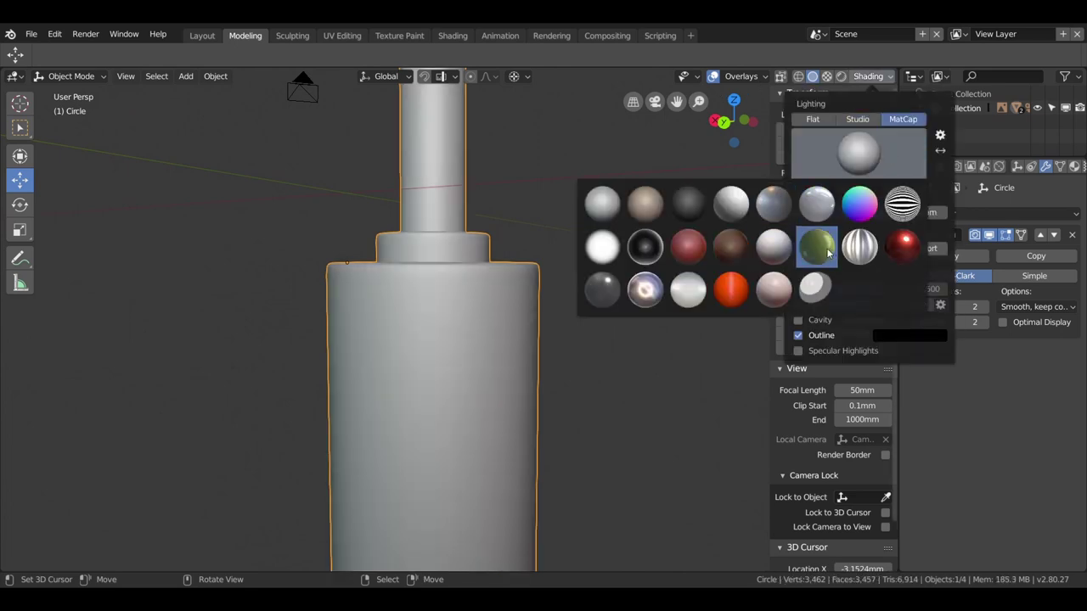
left_click(902, 245)
Step: Inspect the smoothed red bottle from a low side angle, then re-enter Edit Mode
scroll(505, 271, "down", 3)
mouse_move(505, 272)
middle_mouse_down()
mouse_move(706, 252)
mouse_move(581, 268)
mouse_move(417, 326)
mouse_move(427, 370)
middle_mouse_up()
scroll(449, 323, "up", 2)
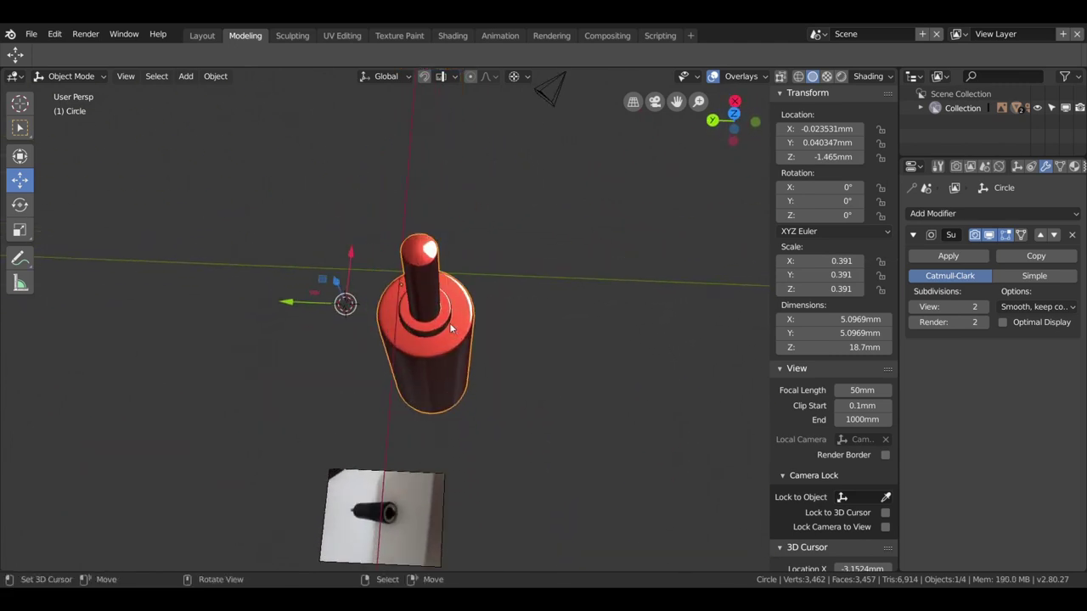
scroll(449, 322, "up", 3)
mouse_move(450, 323)
middle_mouse_down()
mouse_move(463, 236)
mouse_move(442, 232)
mouse_move(530, 271)
mouse_move(514, 329)
mouse_move(536, 220)
mouse_move(511, 166)
mouse_move(517, 322)
middle_mouse_up()
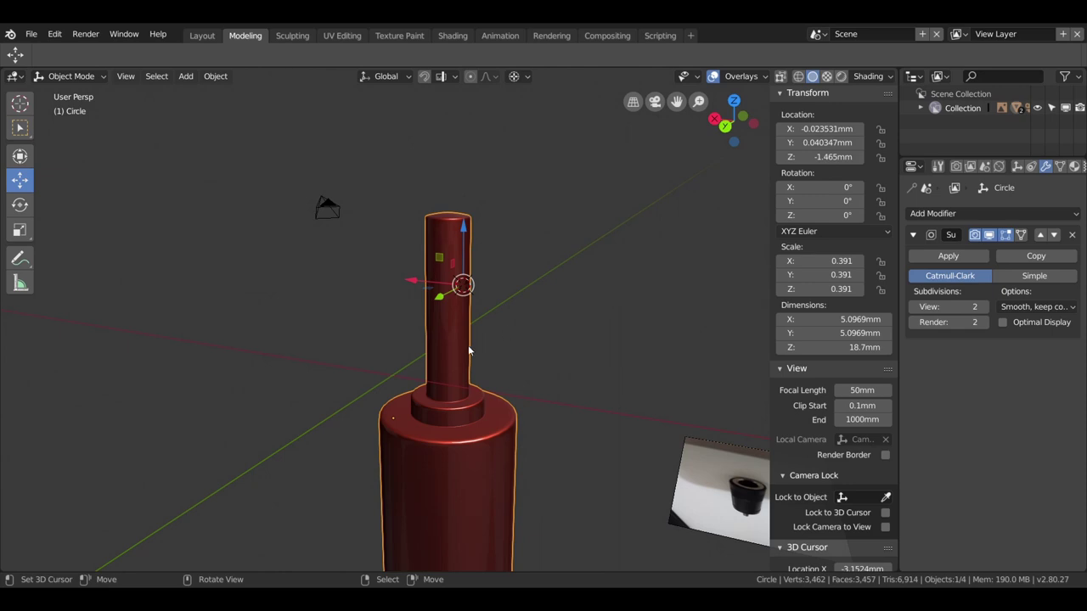
scroll(469, 344, "up", 4)
key("Tab")
Step: Switch the viewport shading to a light grey matcap
scroll(462, 347, "up", 2)
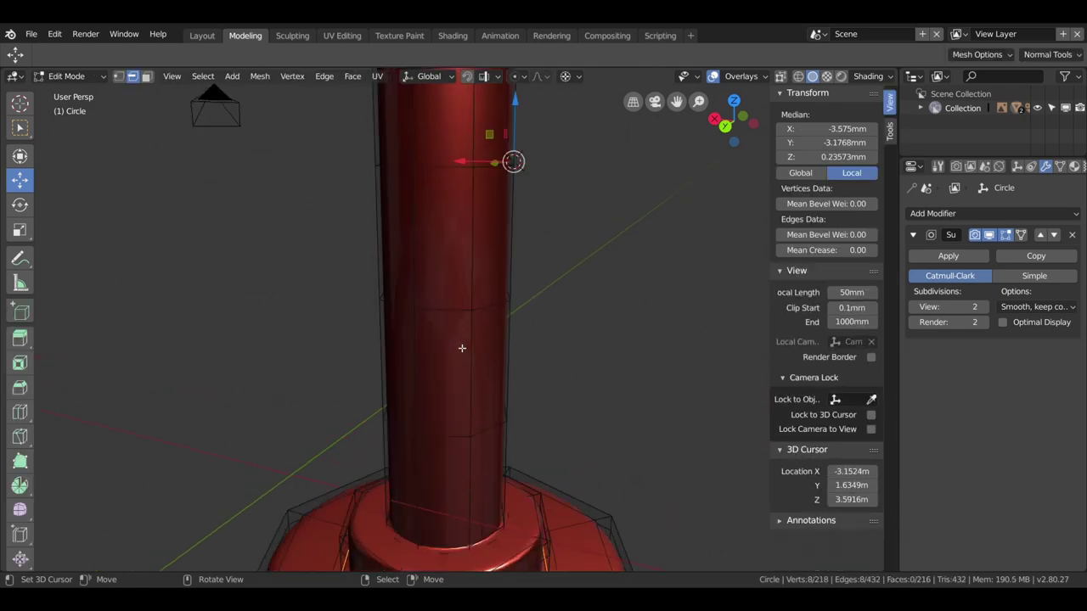
left_click(861, 78)
left_click(863, 153)
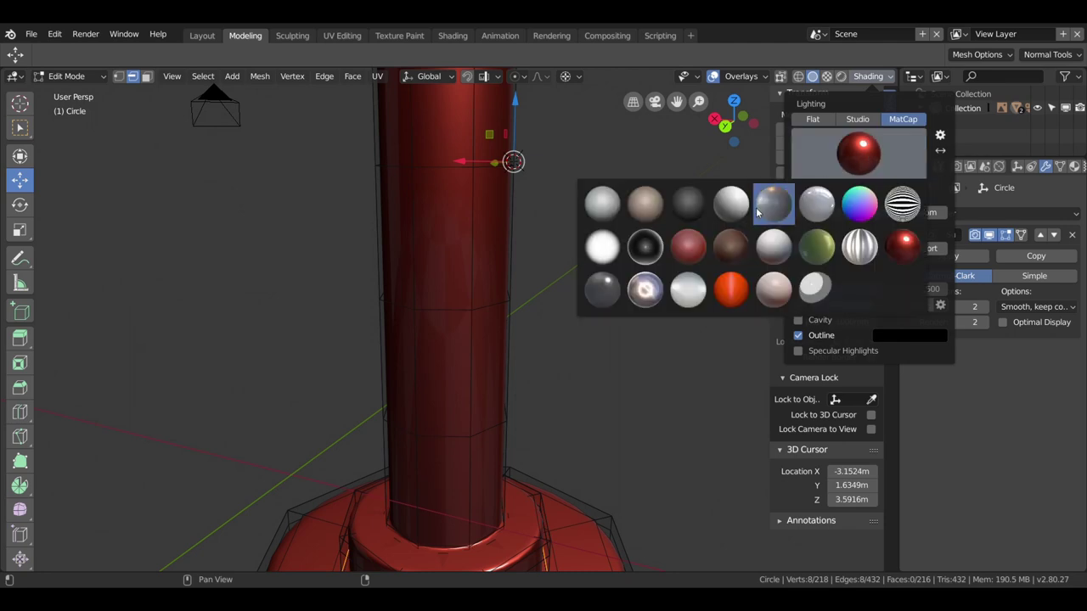
left_click(731, 205)
scroll(398, 334, "up", 2)
scroll(399, 335, "down", 4)
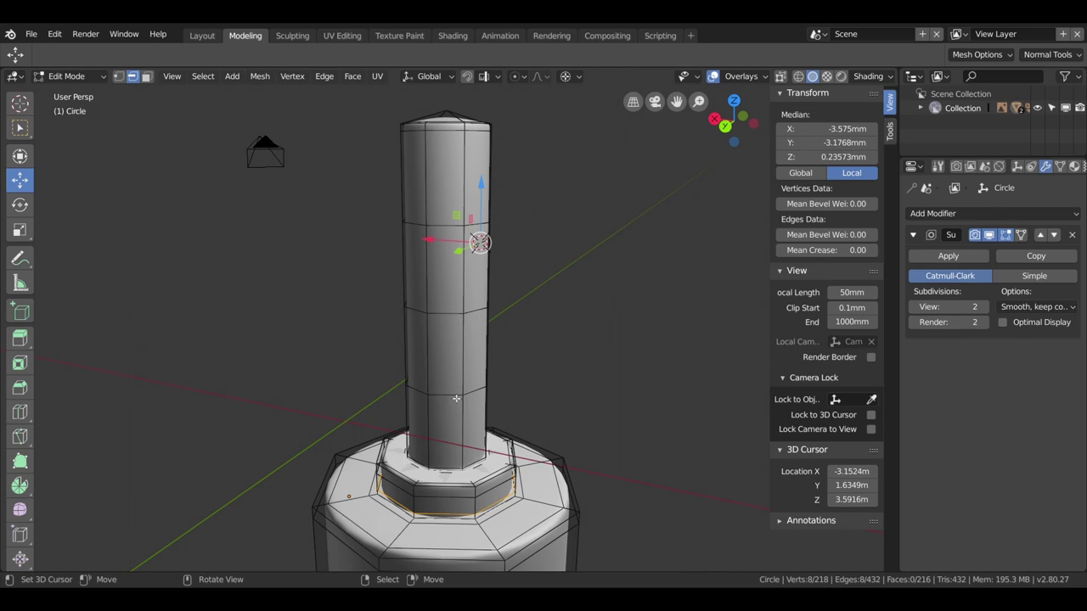
Step: Select an edge loop on the neck shaft and dissolve it, leaving 210 vertices
key("alt+a")
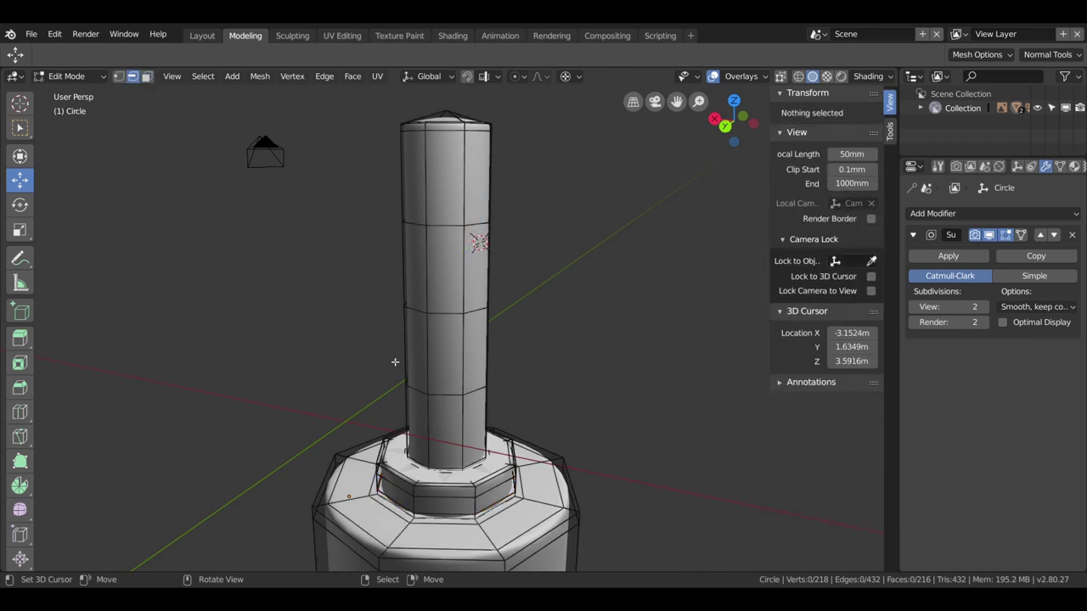
left_click(453, 397, "alt")
key("alt+a")
left_click(453, 397, "alt")
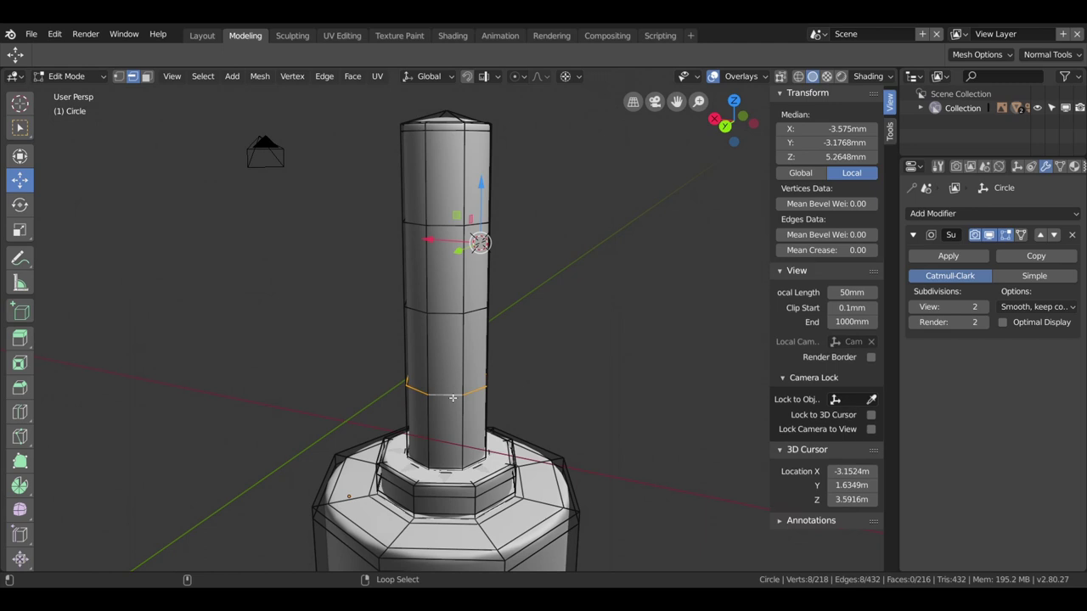
key("x")
left_click(456, 346)
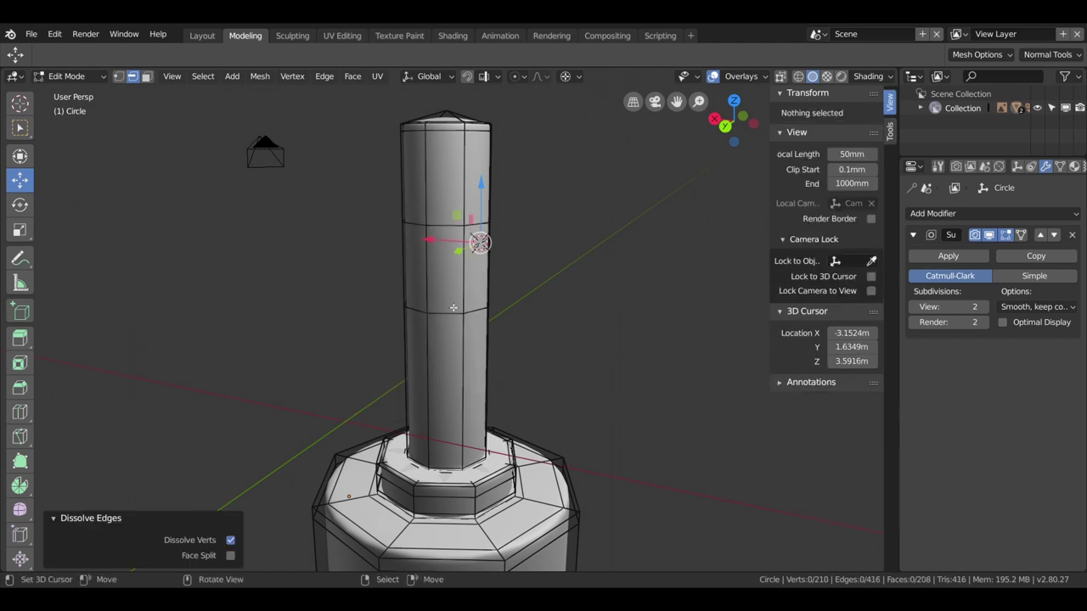
left_click(453, 307, "alt")
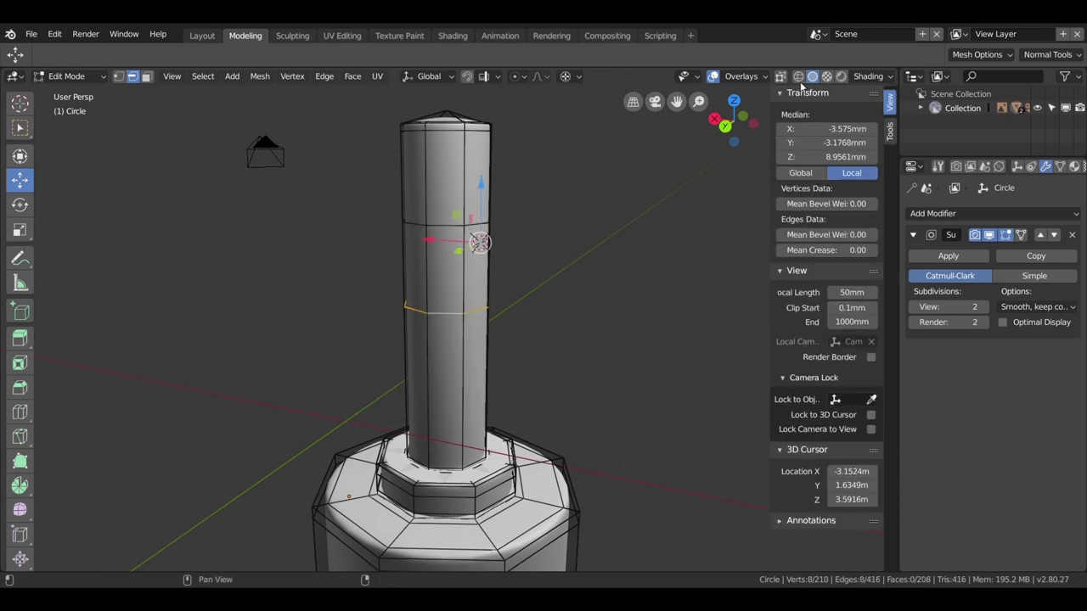
left_click(749, 77)
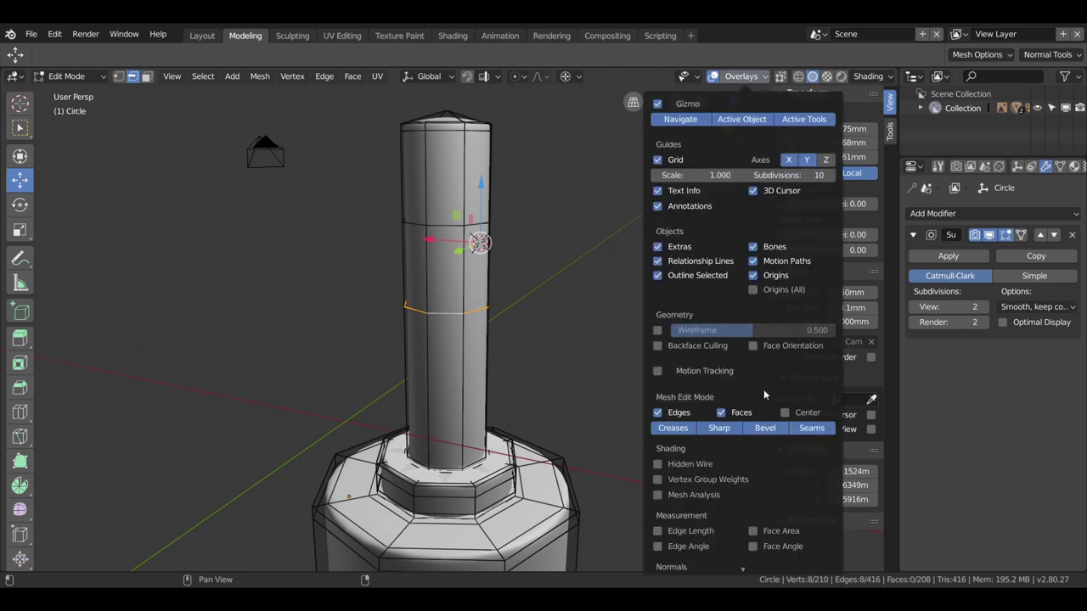
Step: Turn on the Edge Length overlay and raise the selected loop up the neck
left_click(666, 532)
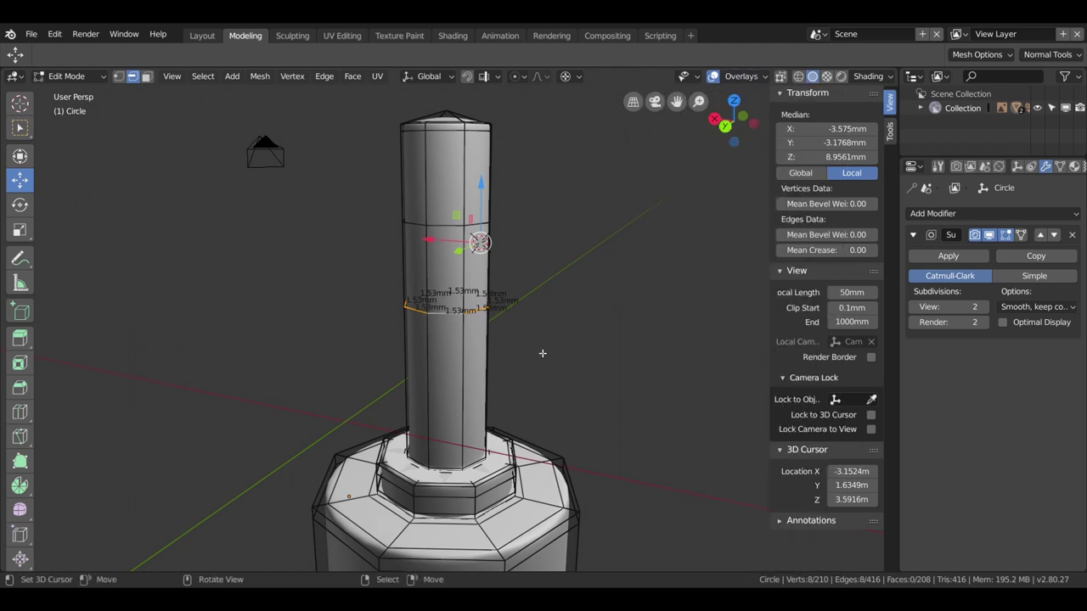
scroll(543, 353, "up", 2)
left_click_drag(520, 113, 522, 115)
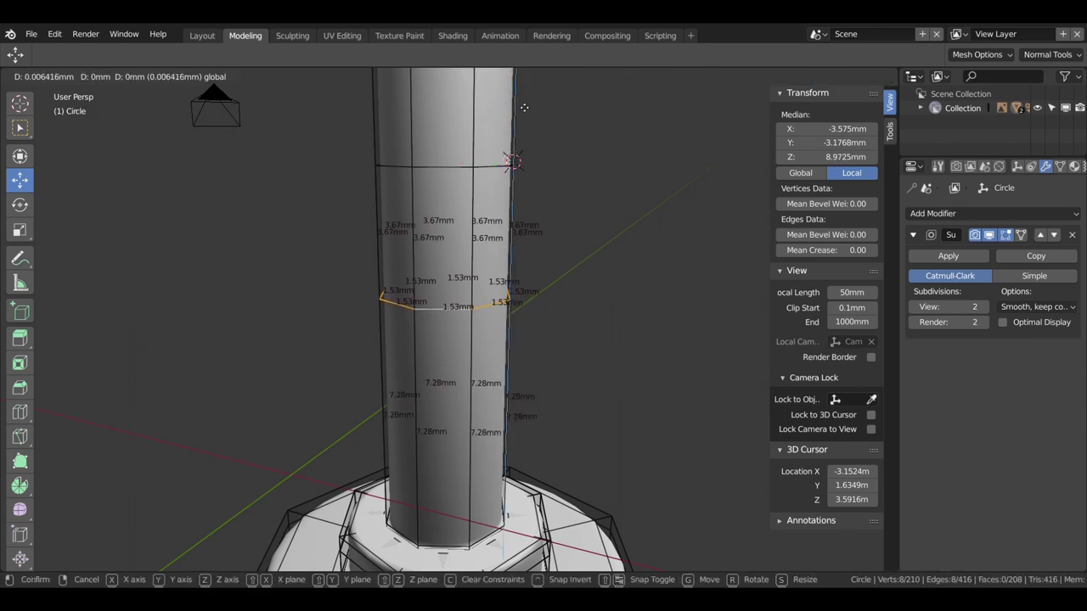
mouse_move(522, 115)
left_mouse_down()
mouse_move(541, 565)
mouse_move(557, 398)
left_mouse_up()
scroll(545, 442, "down", 2)
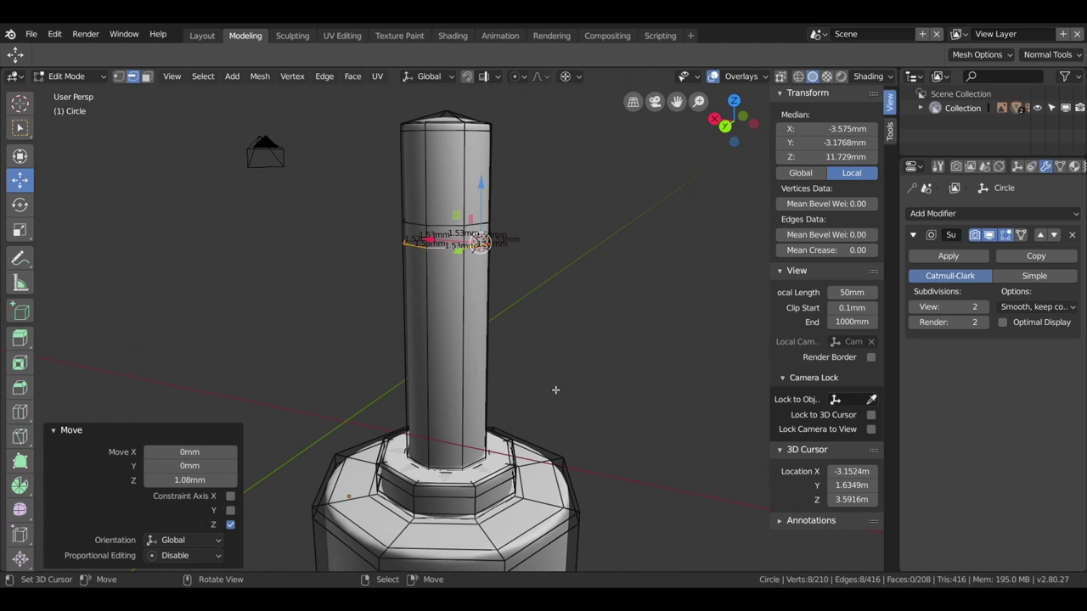
Step: Edge-slide the upper neck loop toward the other loop with factor 0.696
left_click(456, 232)
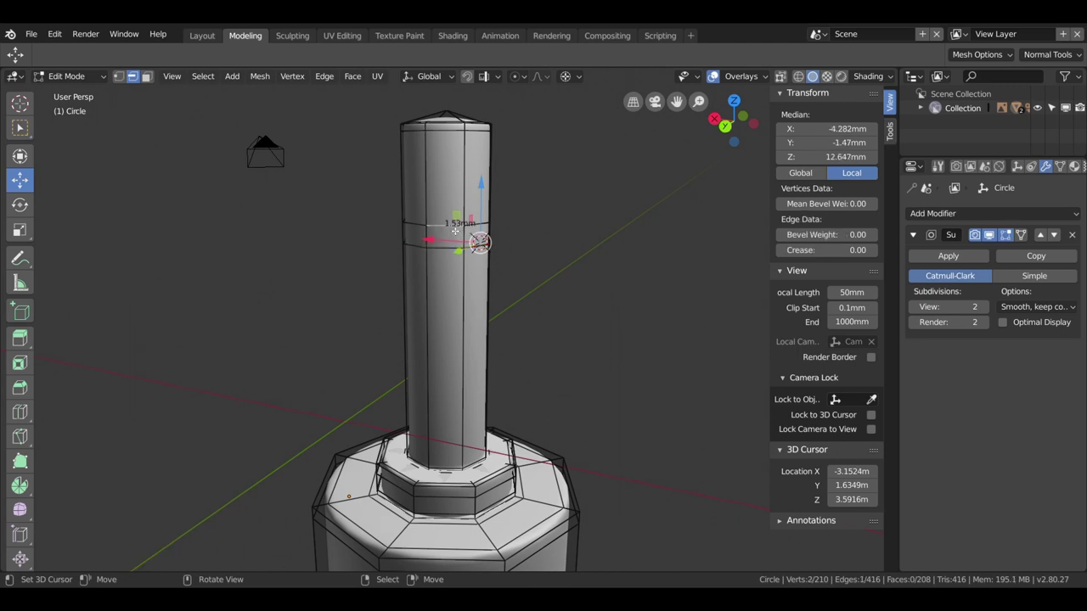
left_click(456, 231, "alt")
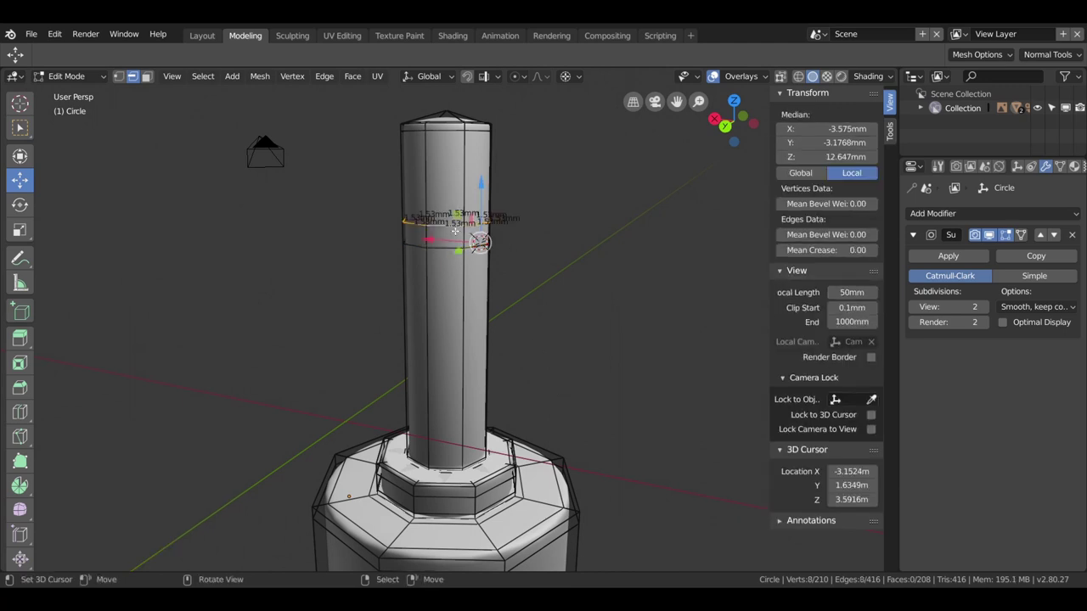
key("g")
key("g")
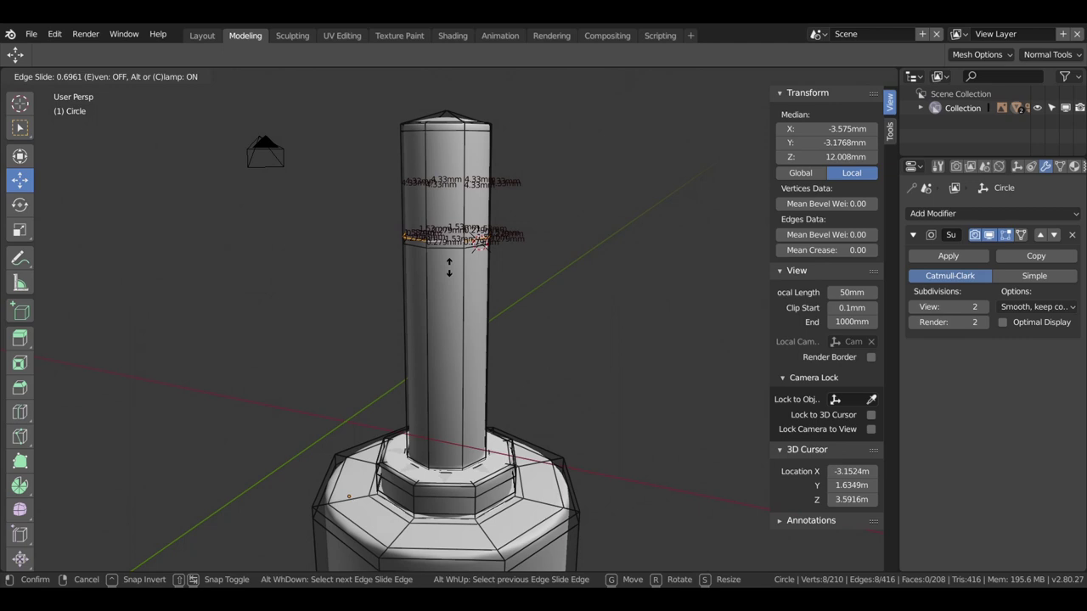
left_click(449, 268)
scroll(449, 267, "up", 3)
scroll(459, 213, "up", 1)
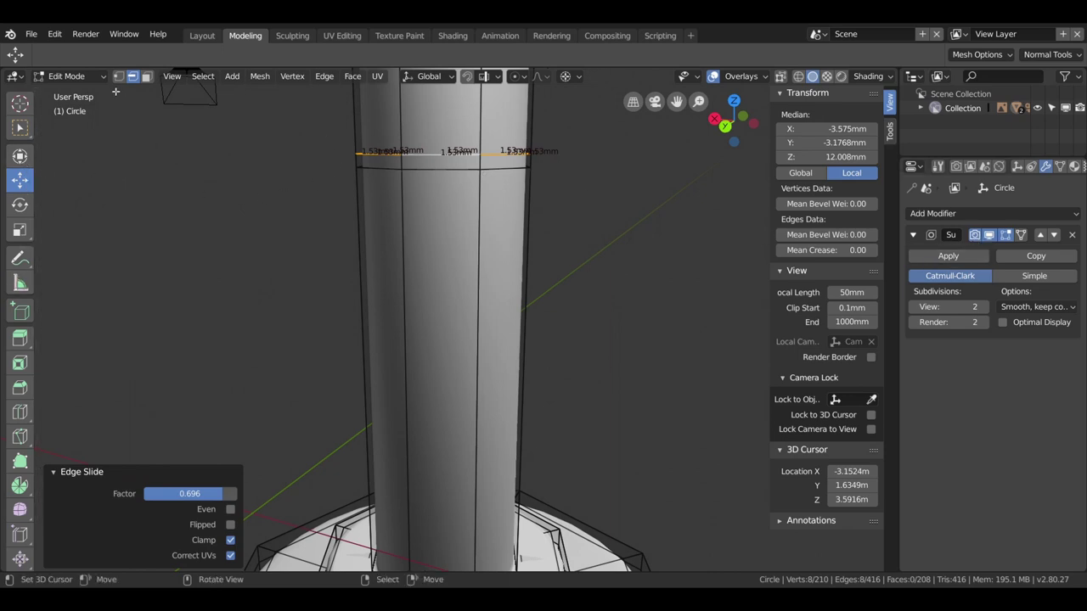
left_click(146, 76)
Step: Select the thin face band around the upper neck and snap the 3D cursor to it
left_click(487, 154, "alt")
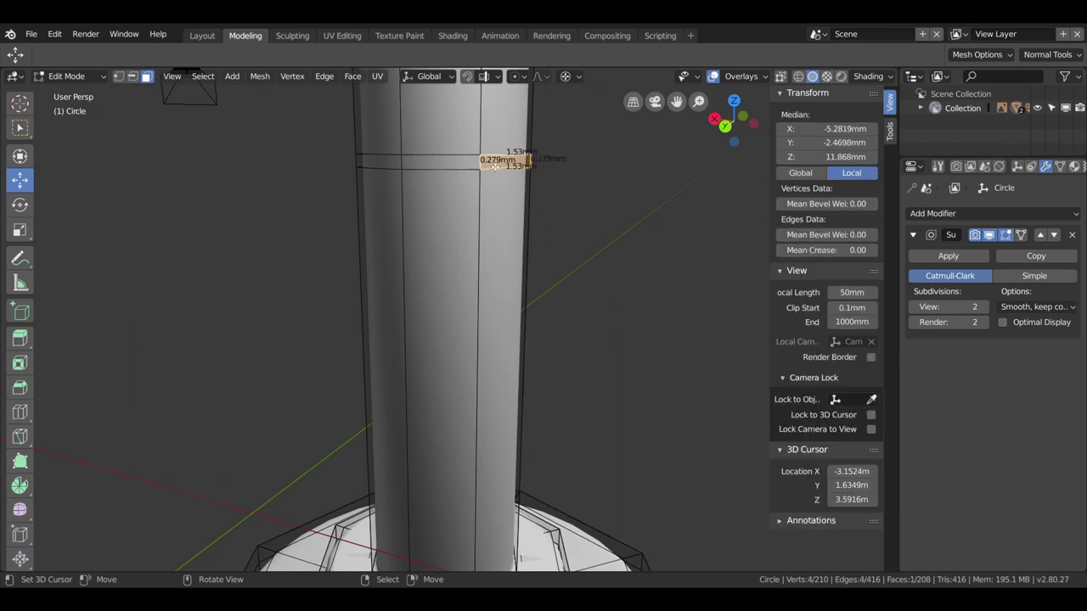
left_click(484, 166, "alt+shift")
left_click(485, 165, "alt")
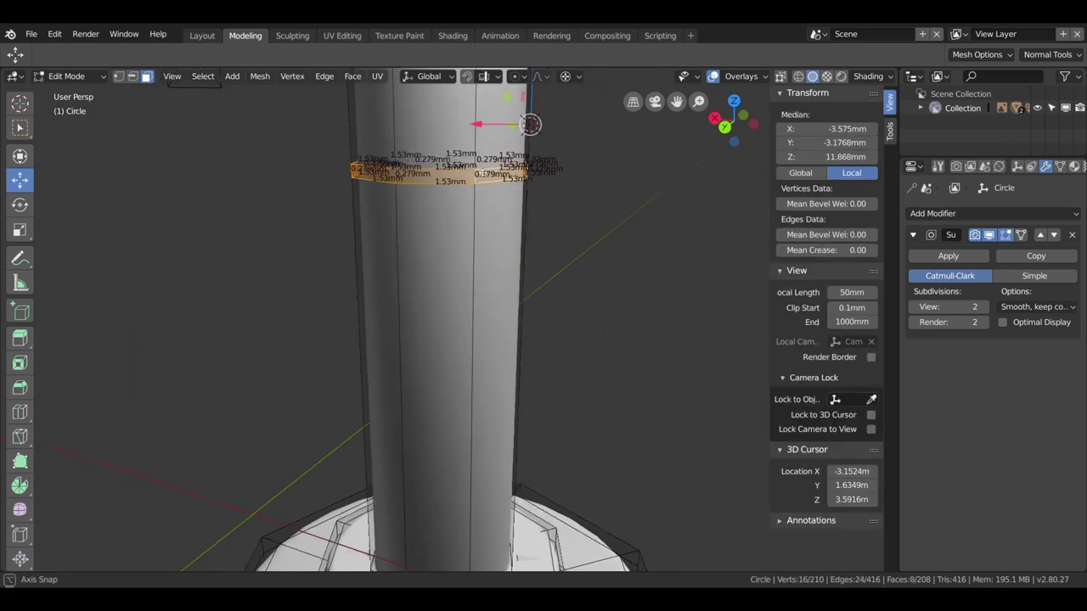
middle_click_drag(484, 165, 507, 313)
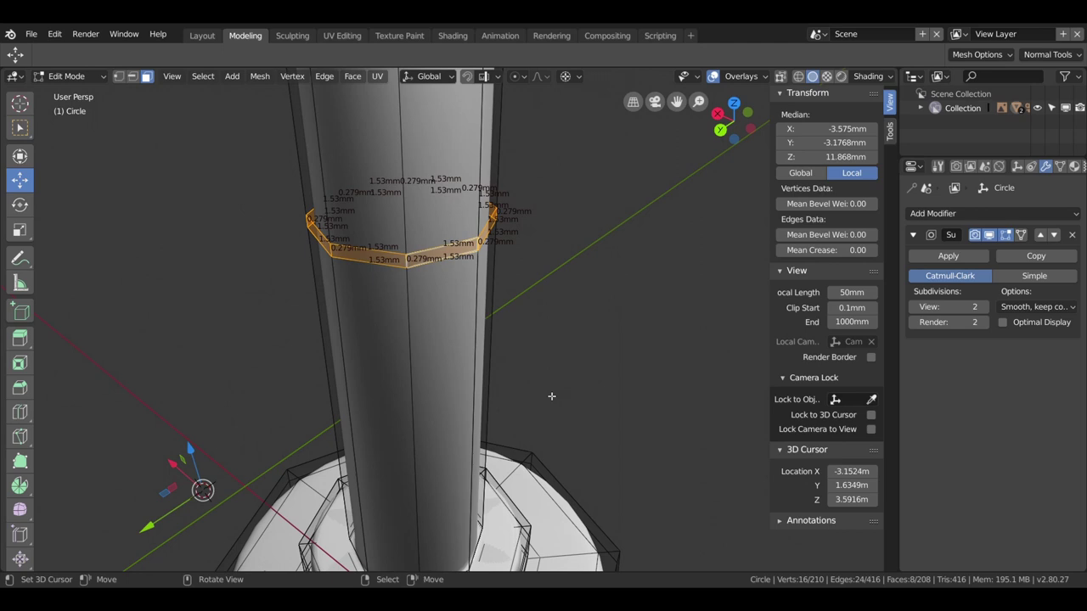
key("shift+s")
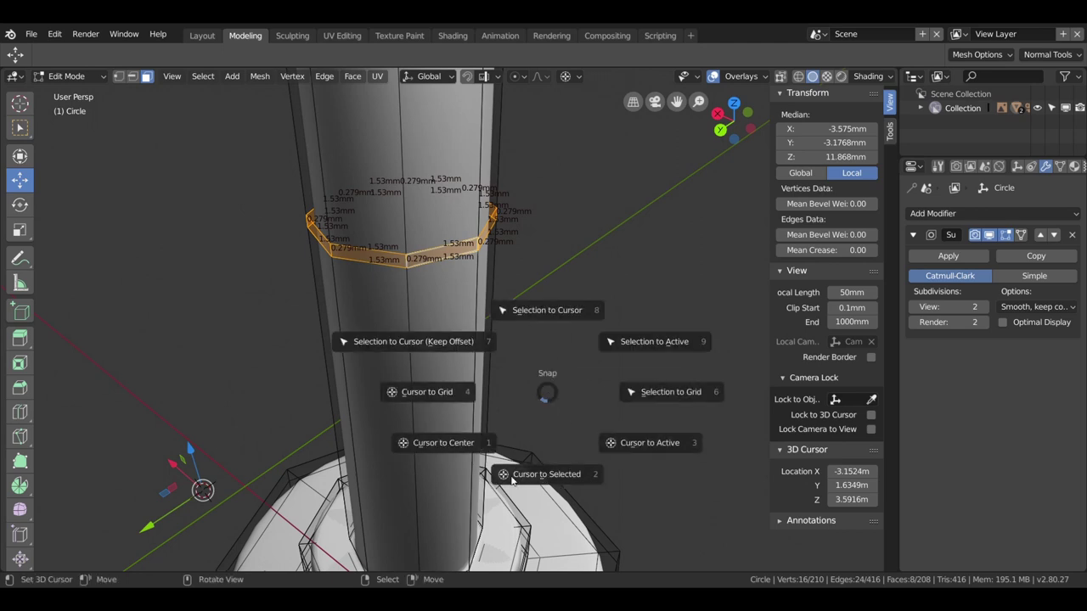
left_click(547, 474)
Step: Extrude the face band and scale it inward to 0.974 to form the groove
key("s")
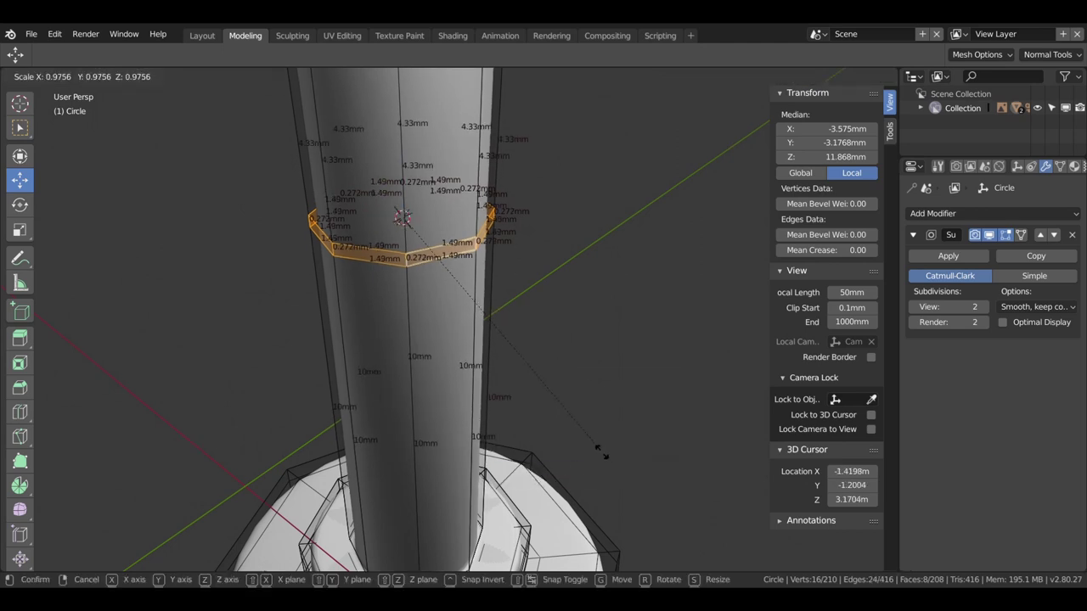
left_click(605, 456)
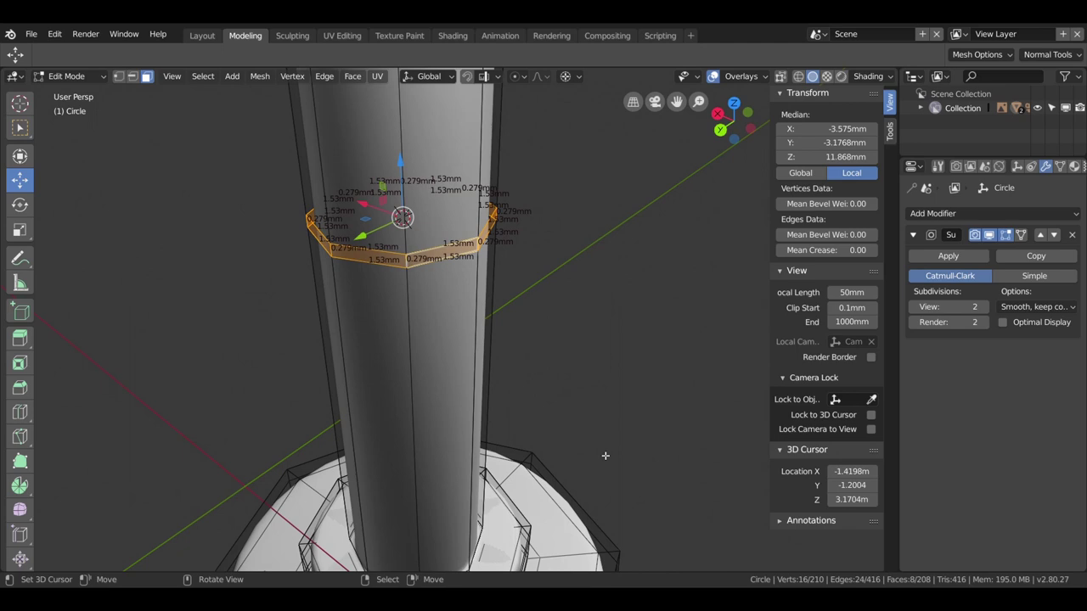
key("e")
key("s")
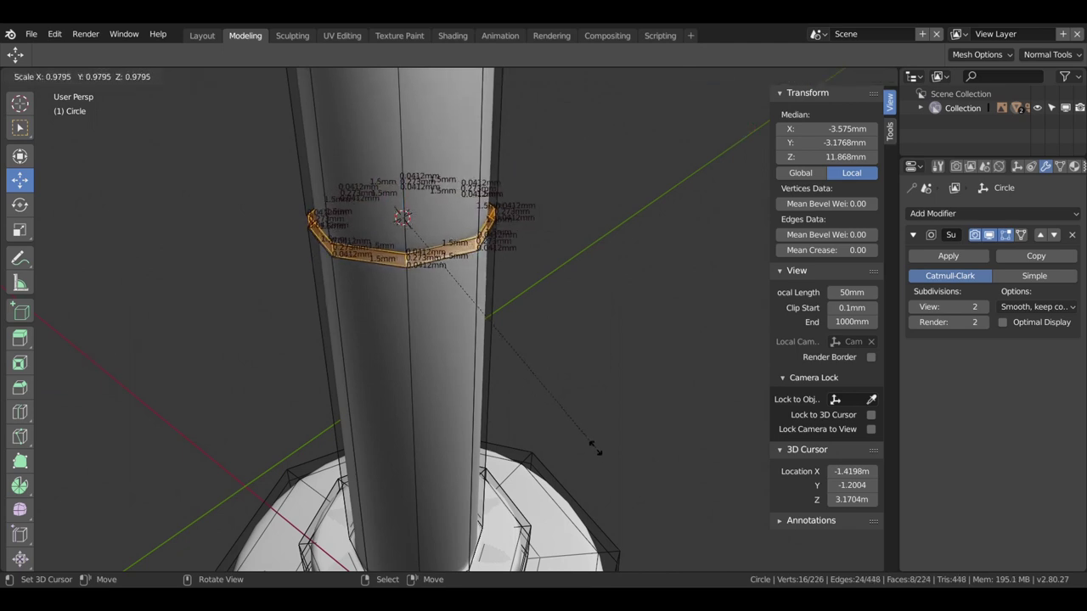
left_click(598, 451)
scroll(598, 451, "down", 4)
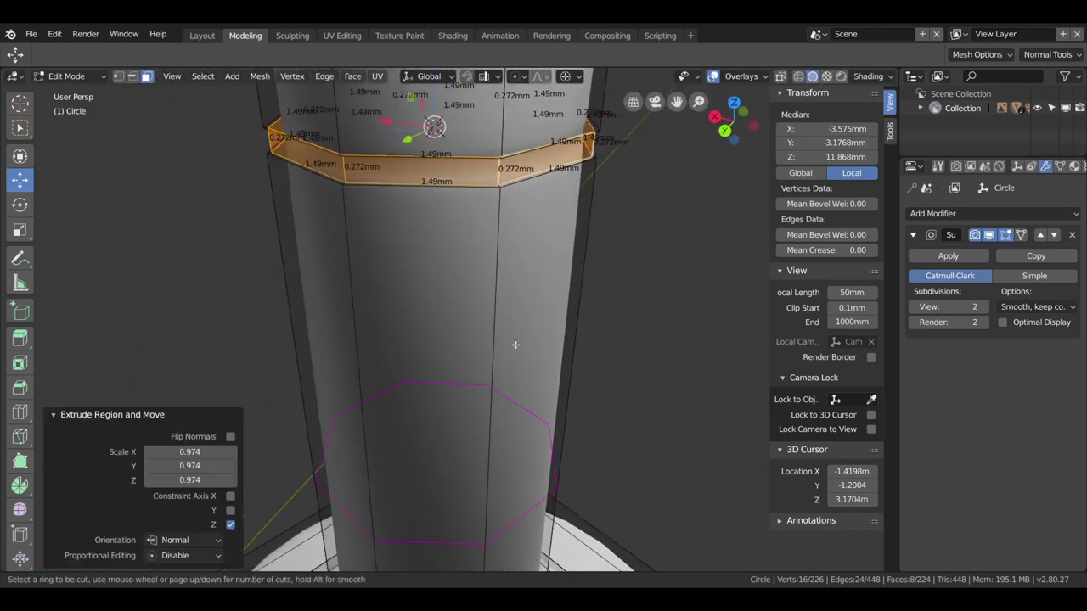
Step: Loop-cut support loops tight below and above the groove, the upper slid to 0.928
key("ctrl+r")
left_click(503, 387)
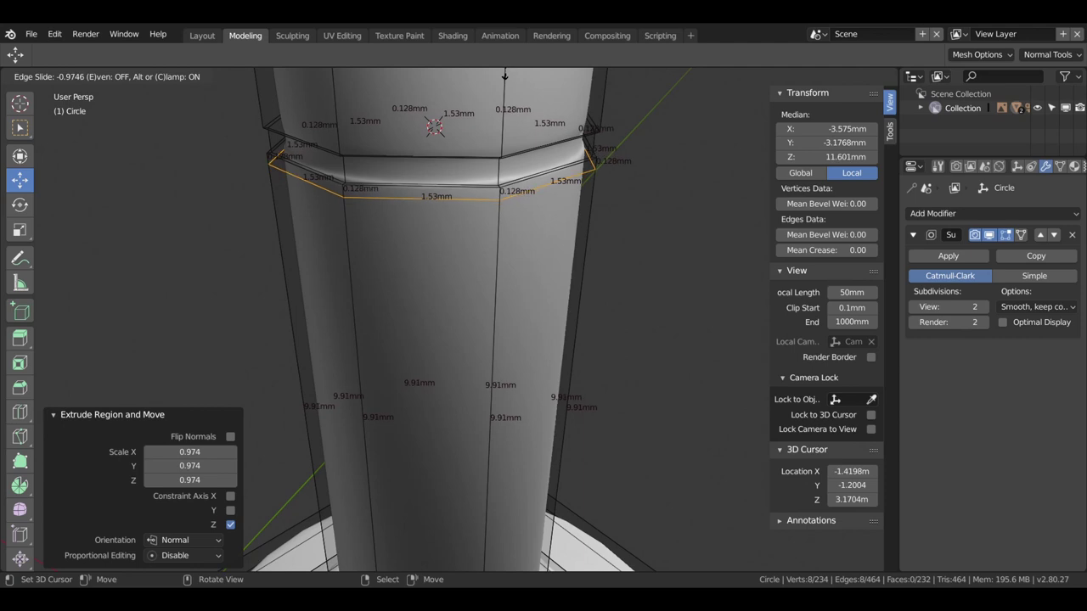
left_click(509, 574)
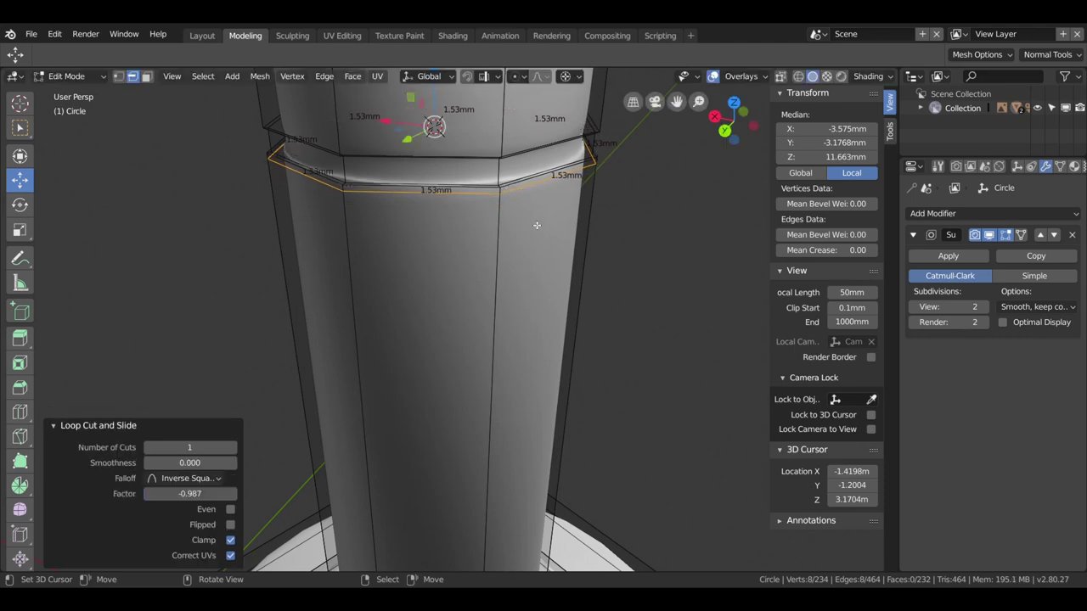
scroll(537, 226, "up", 3)
key("ctrl+r")
left_click(481, 155)
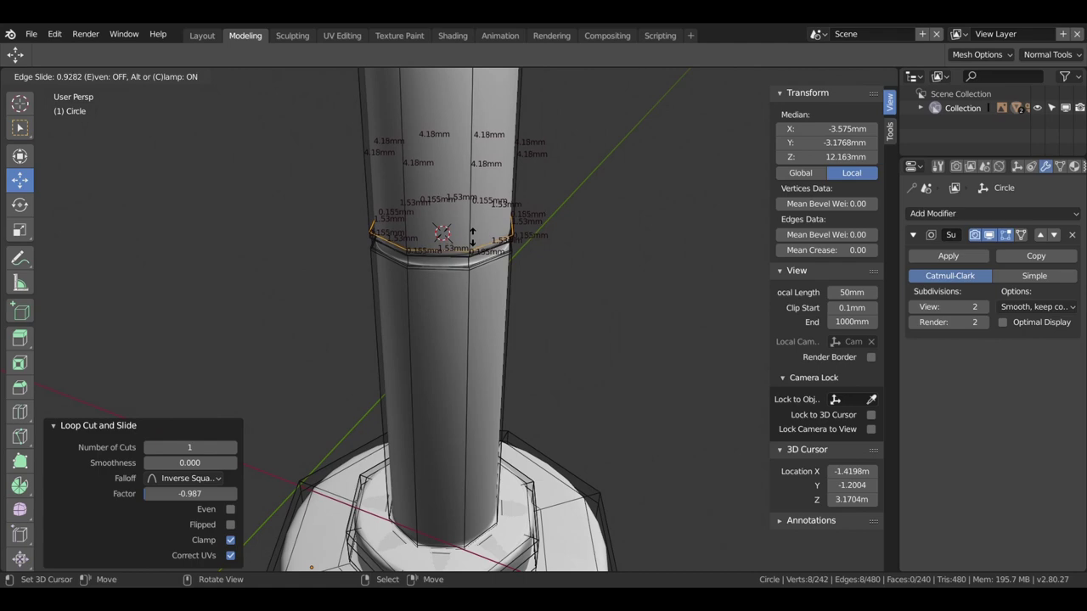
left_click(472, 234)
mouse_move(474, 238)
middle_mouse_down()
mouse_move(533, 309)
mouse_move(625, 330)
mouse_move(489, 347)
middle_mouse_up()
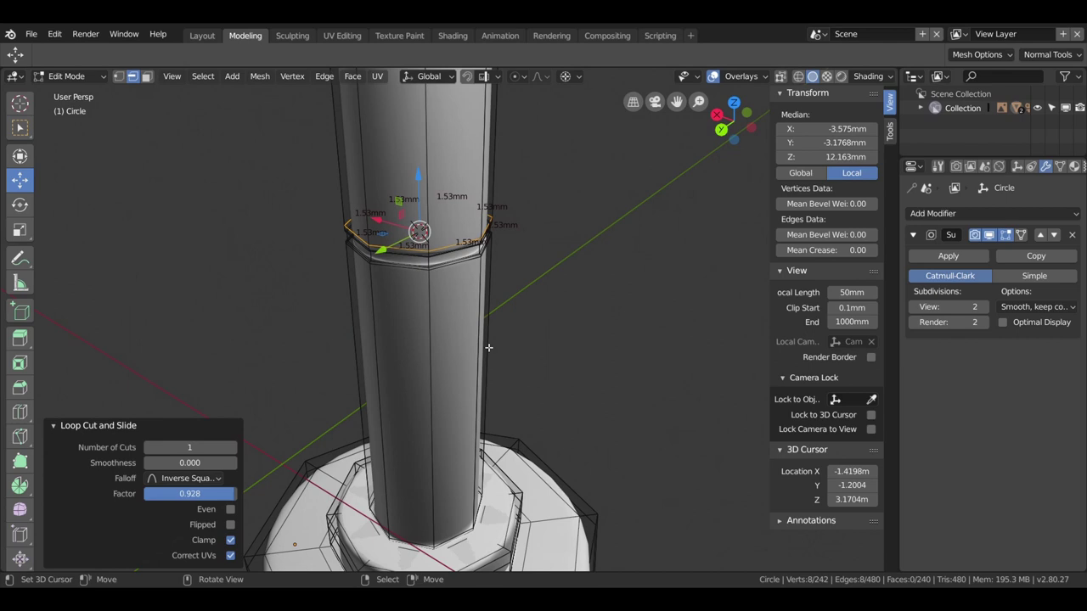
Step: Try a loop cut on the upper column, then undo the misplaced cut
scroll(394, 266, "up", 1)
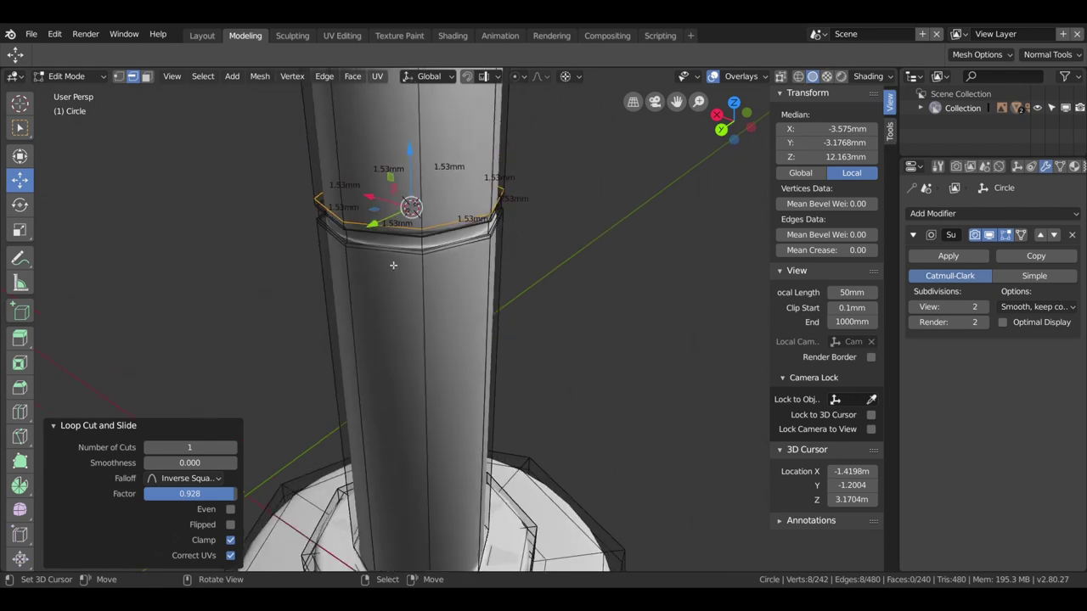
scroll(408, 306, "up", 2)
middle_click_drag(408, 307, 405, 326, "shift")
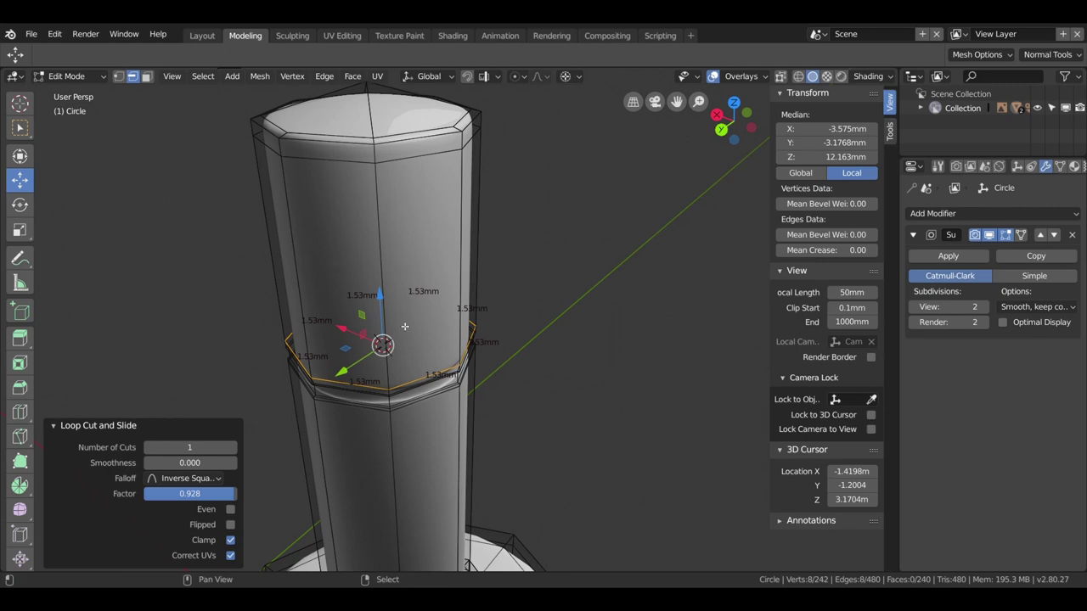
key("shift+r")
right_click(409, 290, "shift")
middle_click_drag(422, 335, 432, 300)
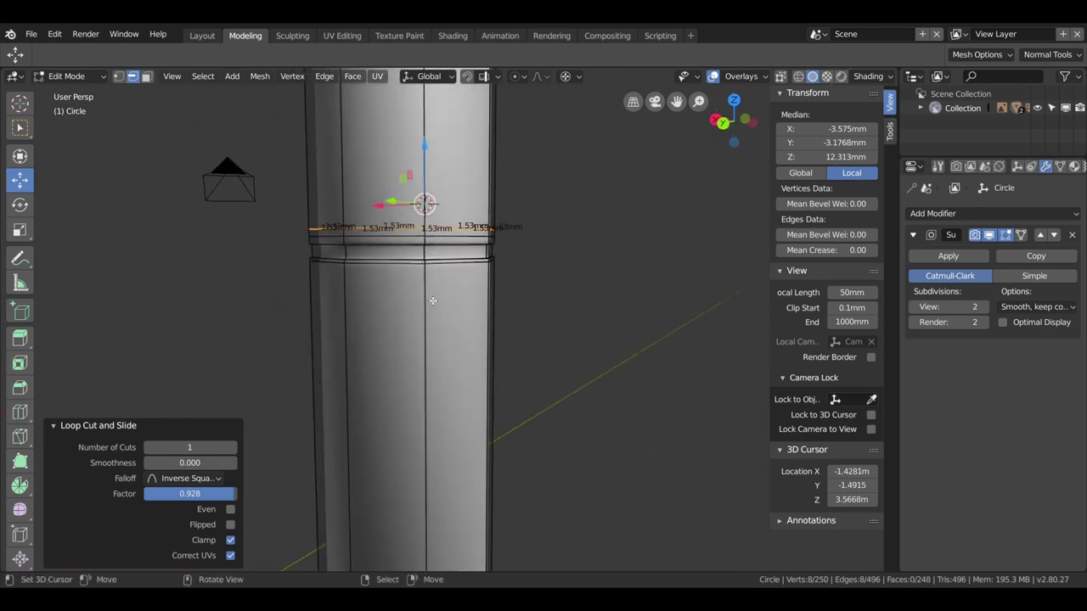
key("ctrl+z")
Step: Cut a horizontal edge loop around the upper cylinder and slide it just above the groove
right_click(437, 140, "shift")
left_click(438, 140)
key("ctrl+r")
left_click(437, 141)
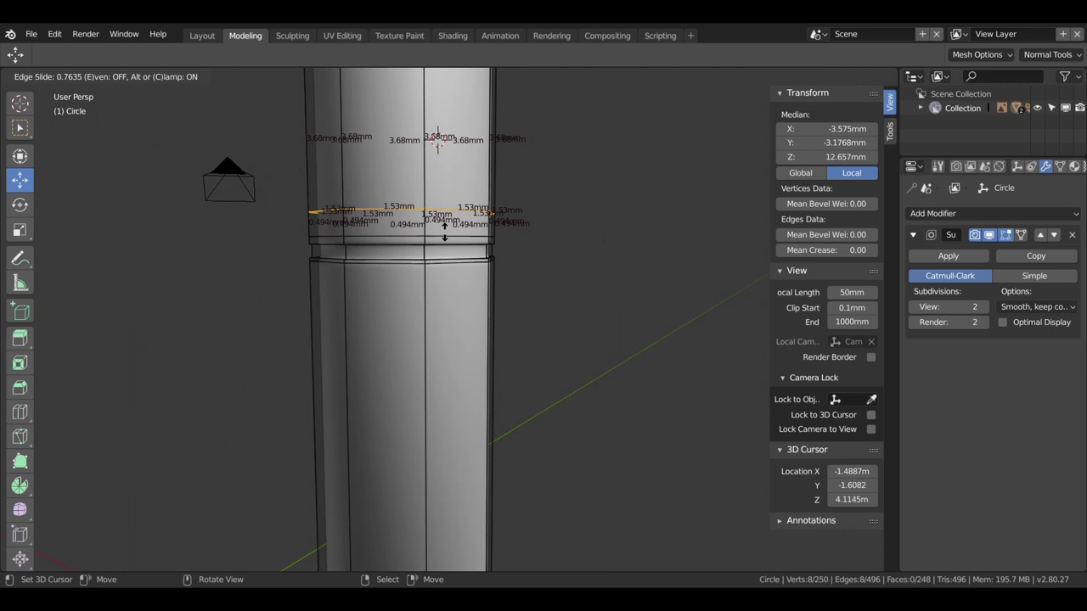
left_click(445, 231)
scroll(449, 235, "up", 5)
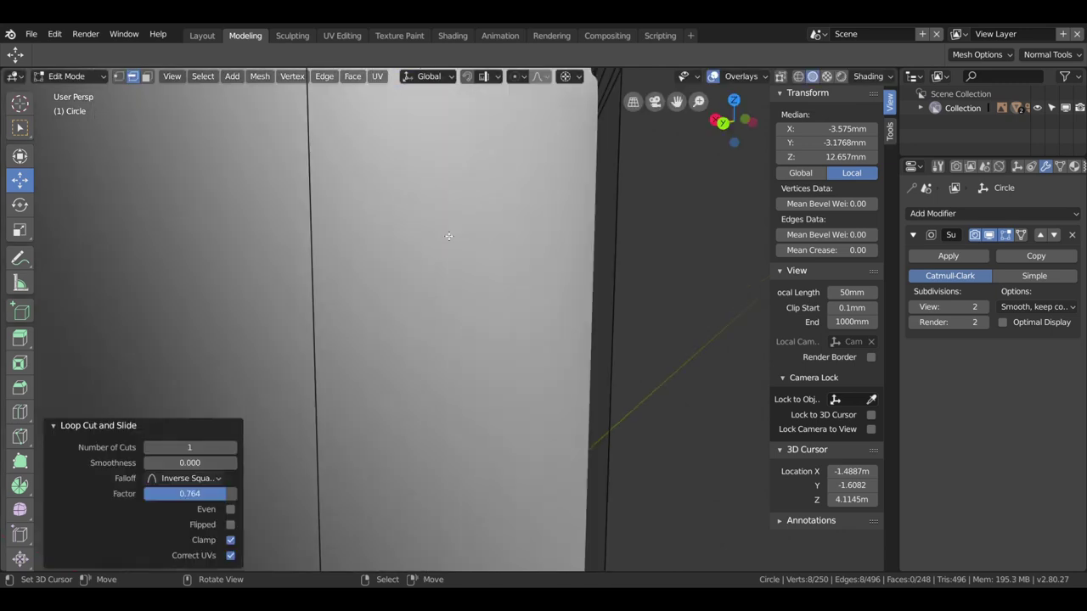
middle_click_drag(449, 235, 460, 313, "ctrl")
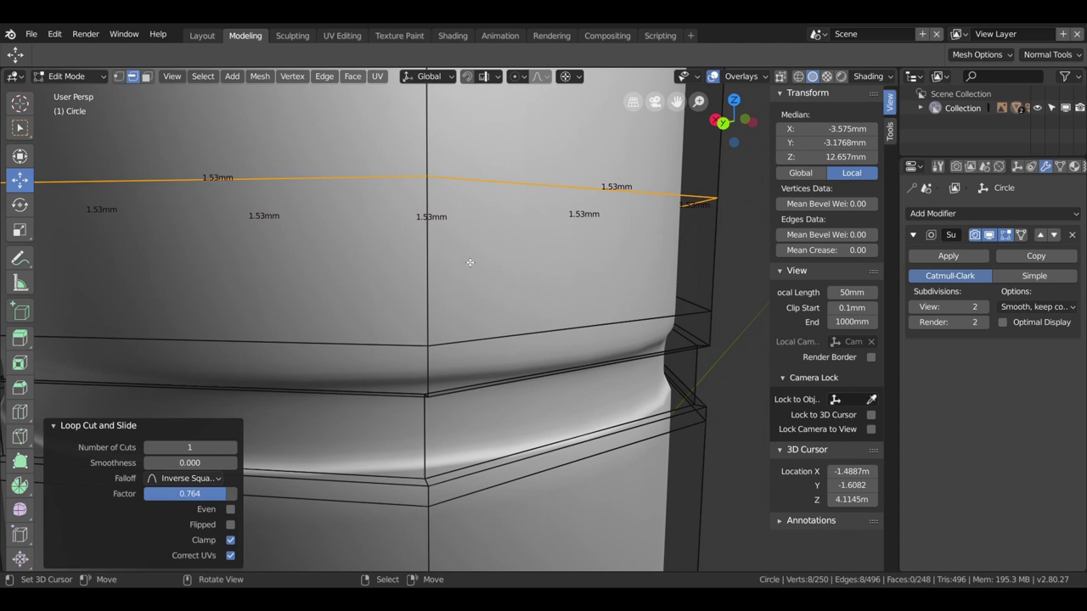
key("g")
key("g")
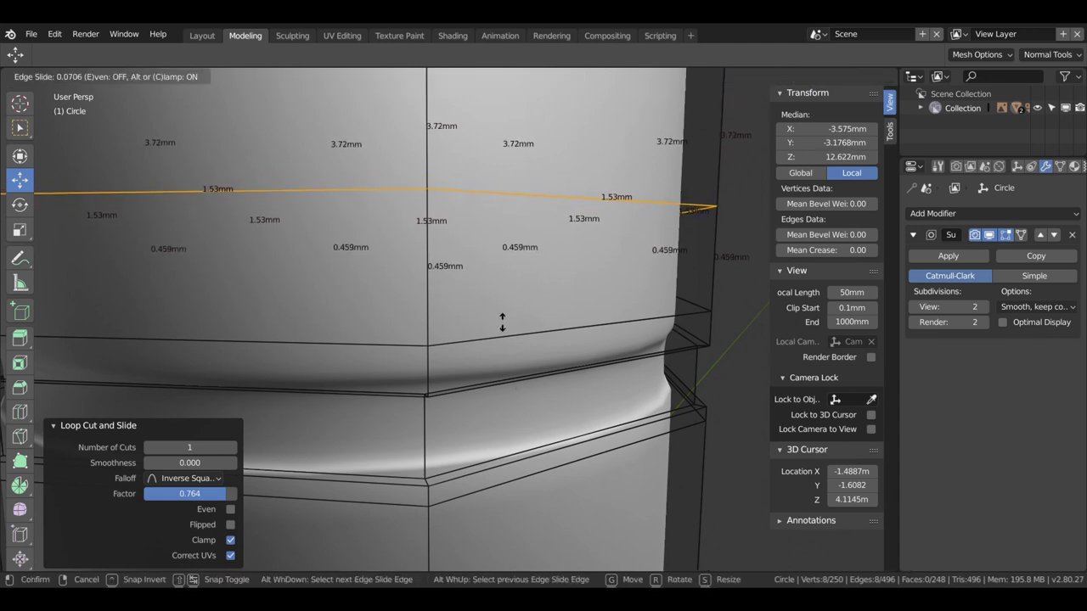
left_click(482, 256)
Step: Add a second edge loop near the top of the cylinder
scroll(475, 268, "down", 5)
middle_click_drag(509, 280, 454, 283)
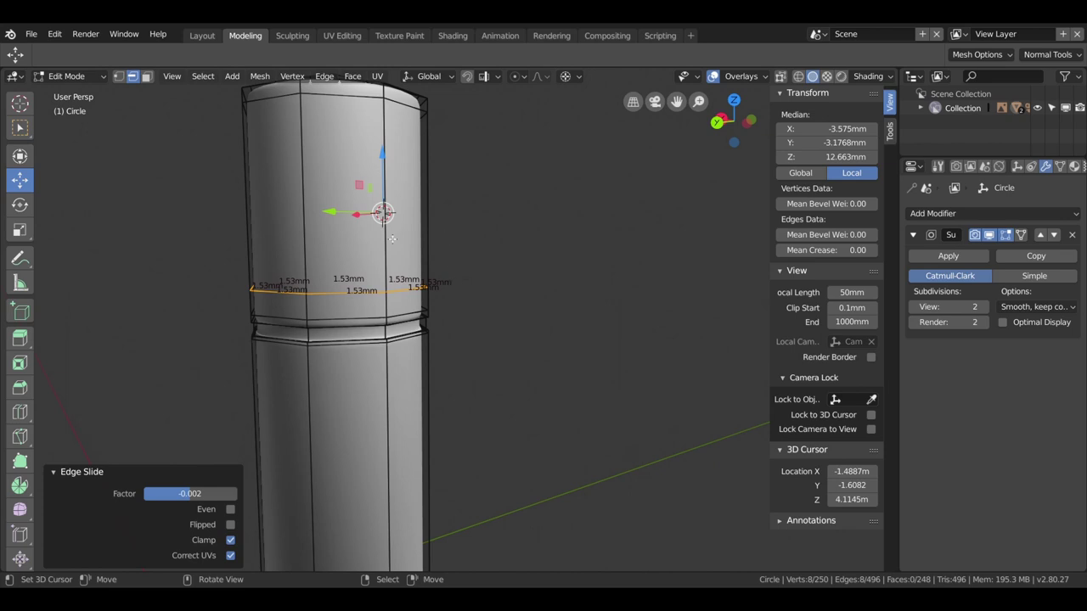
key("ctrl+r")
left_click(371, 242)
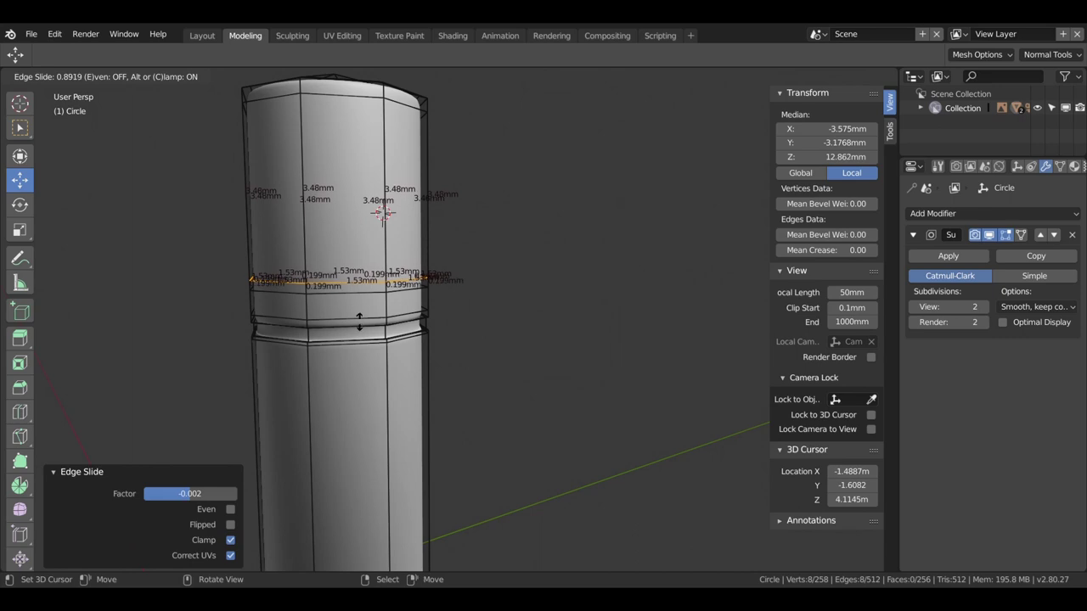
left_click(359, 320)
scroll(360, 322, "up", 2)
scroll(364, 326, "up", 2)
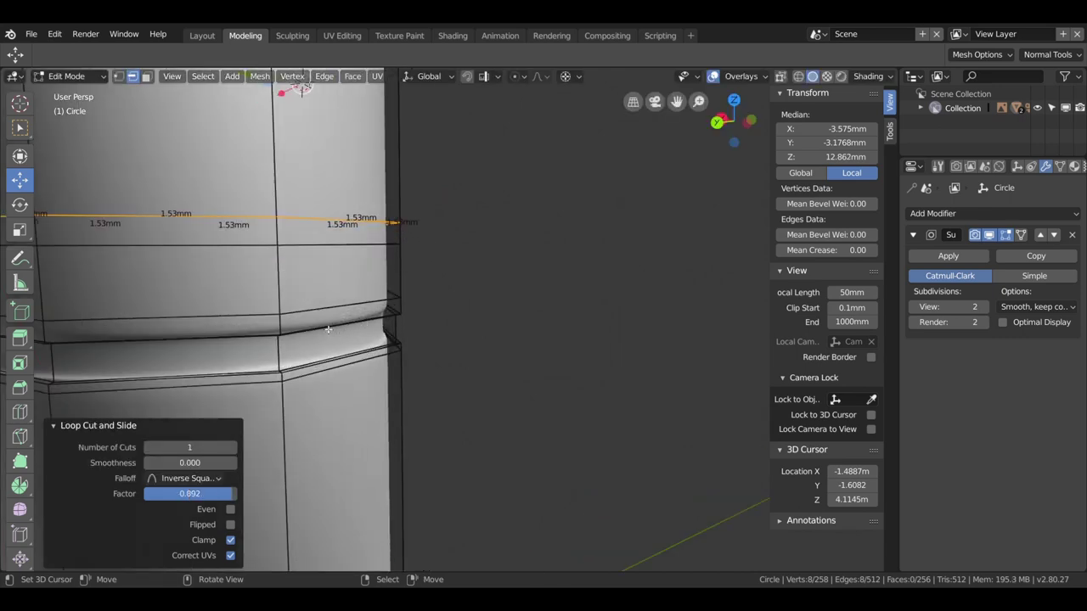
middle_click_drag(364, 326, 380, 242)
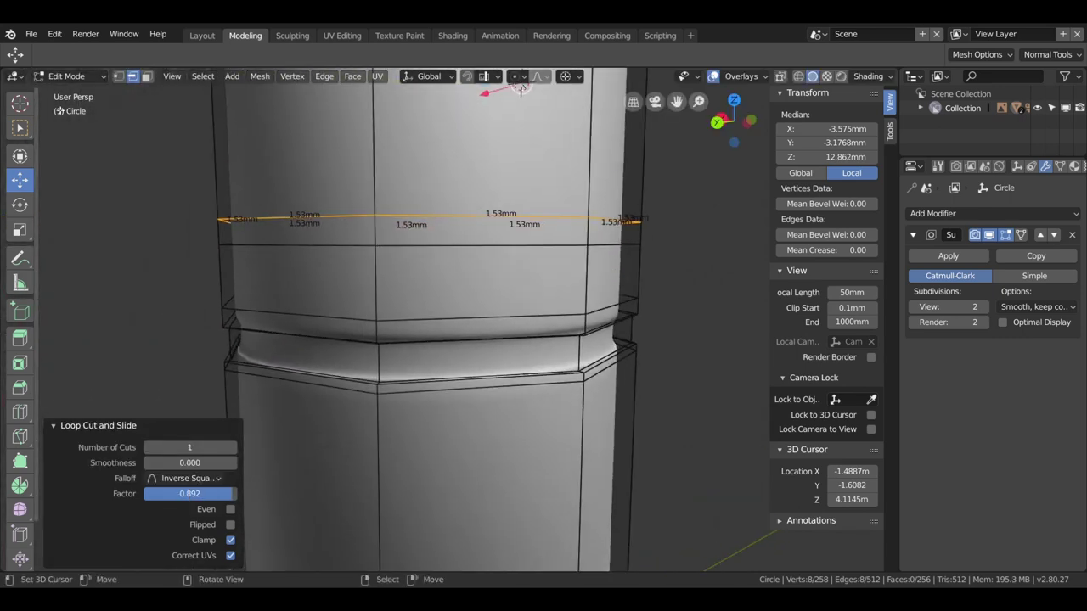
left_click(146, 75)
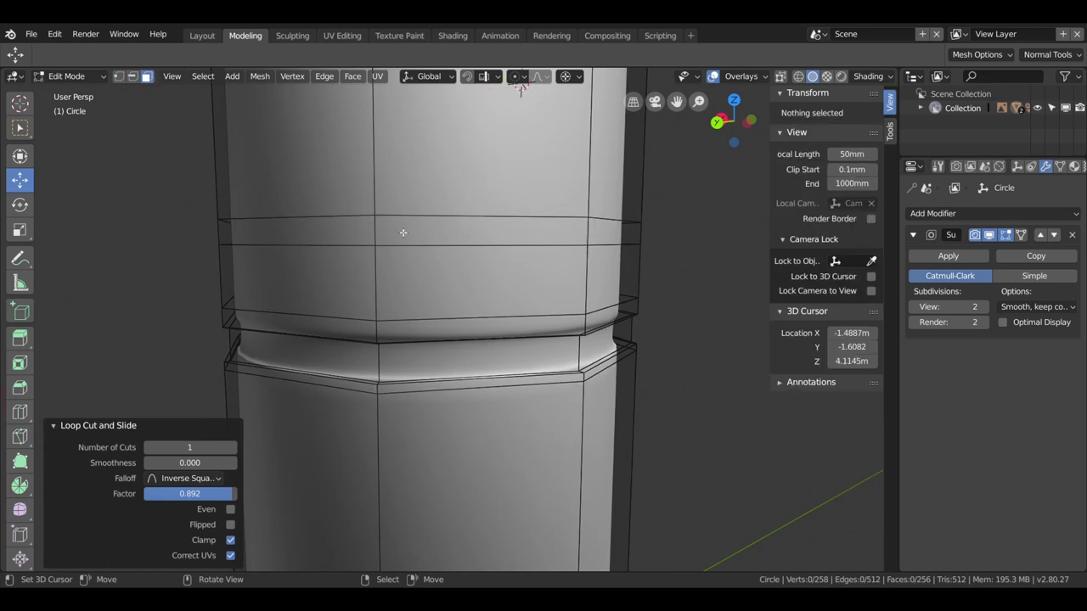
Step: Select the horizontal ring of faces on the upper band and snap the 3D cursor to it
left_click(403, 232)
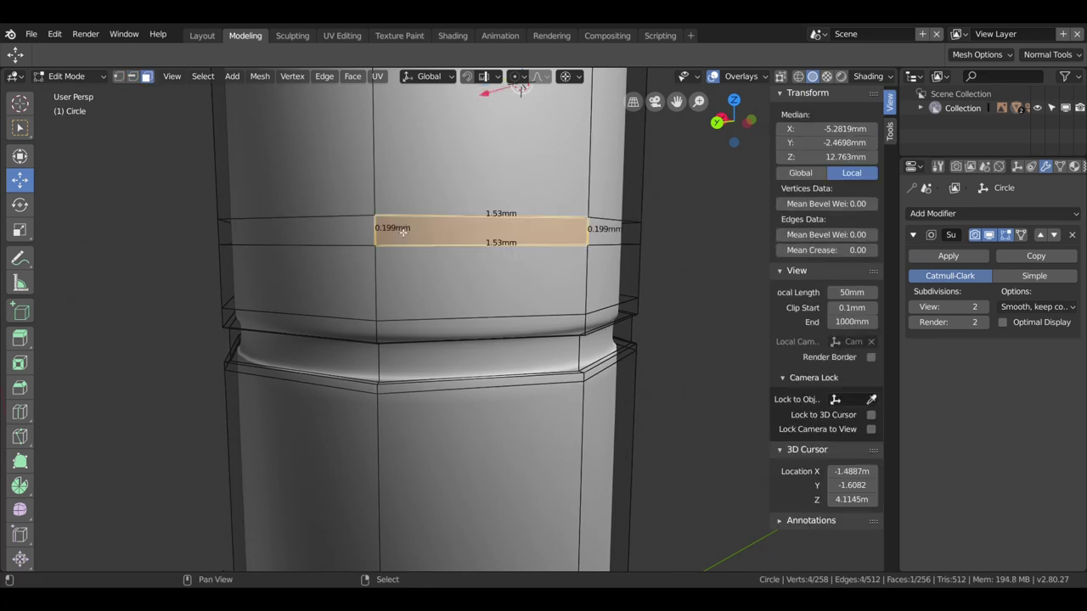
left_click(404, 232, "alt+shift")
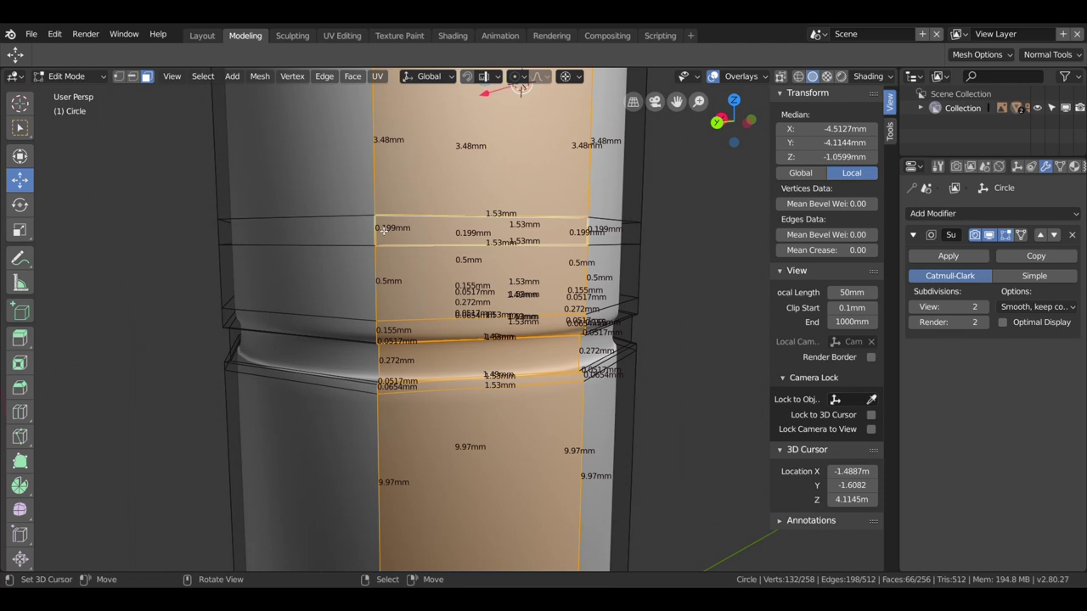
left_click(487, 234)
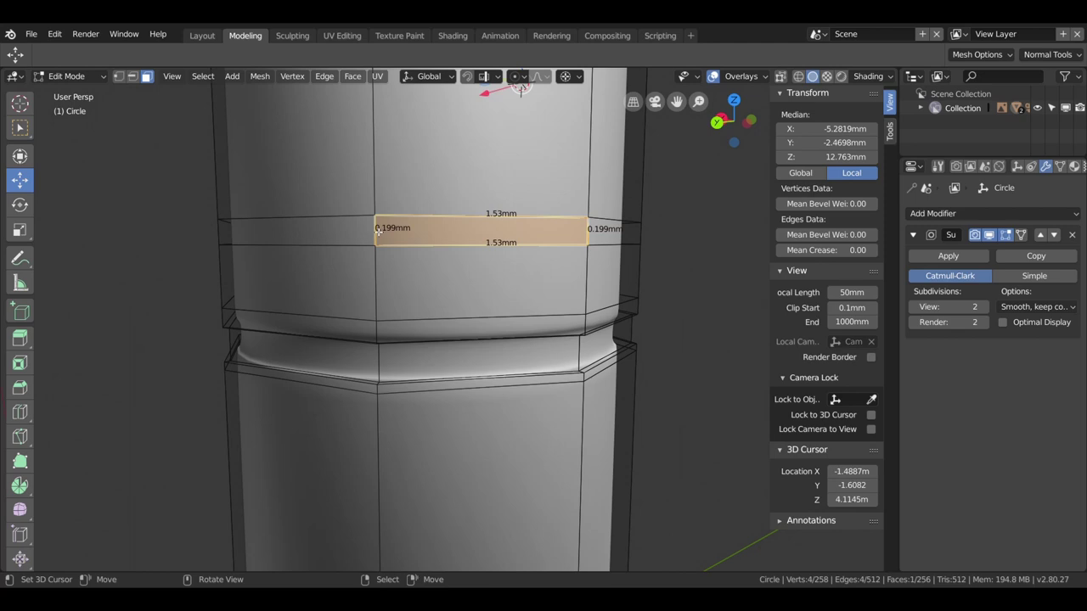
key("shift")
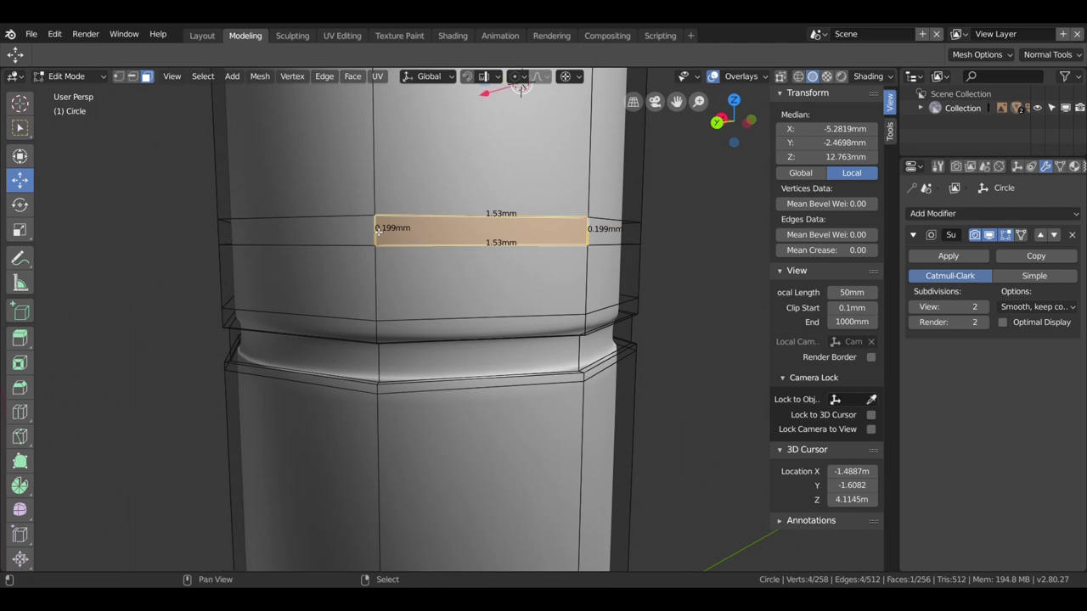
left_click(379, 231, "alt+shift")
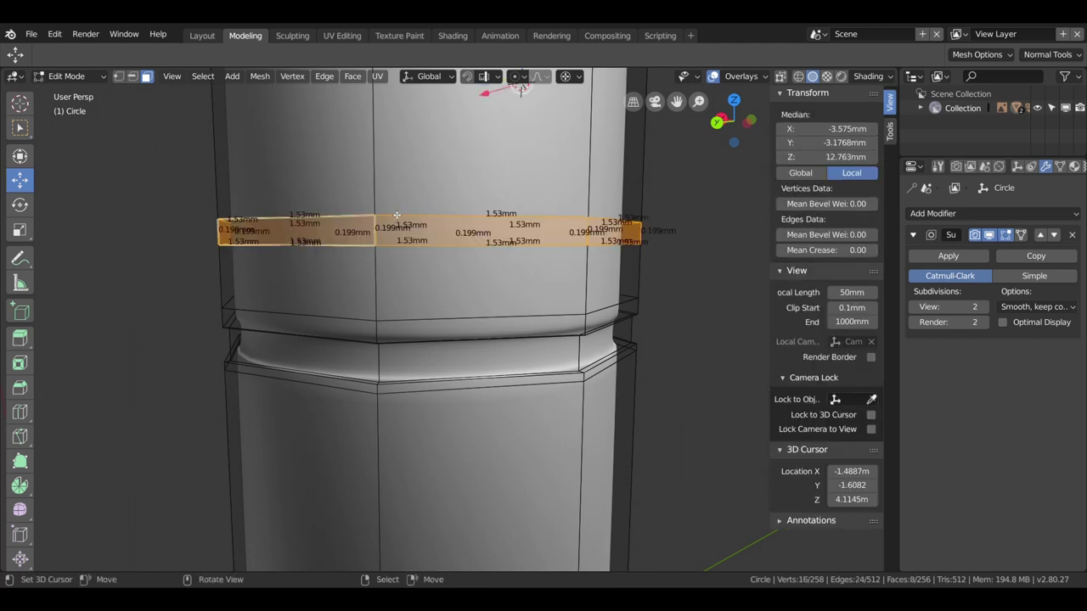
scroll(457, 321, "up", 2)
scroll(485, 407, "down", 3)
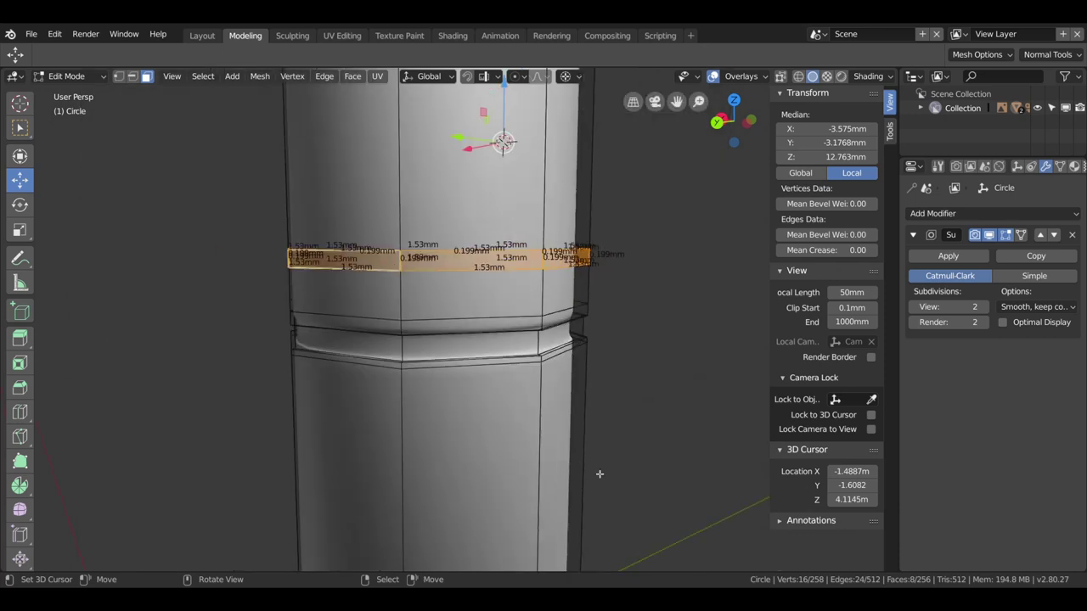
key("shift+s")
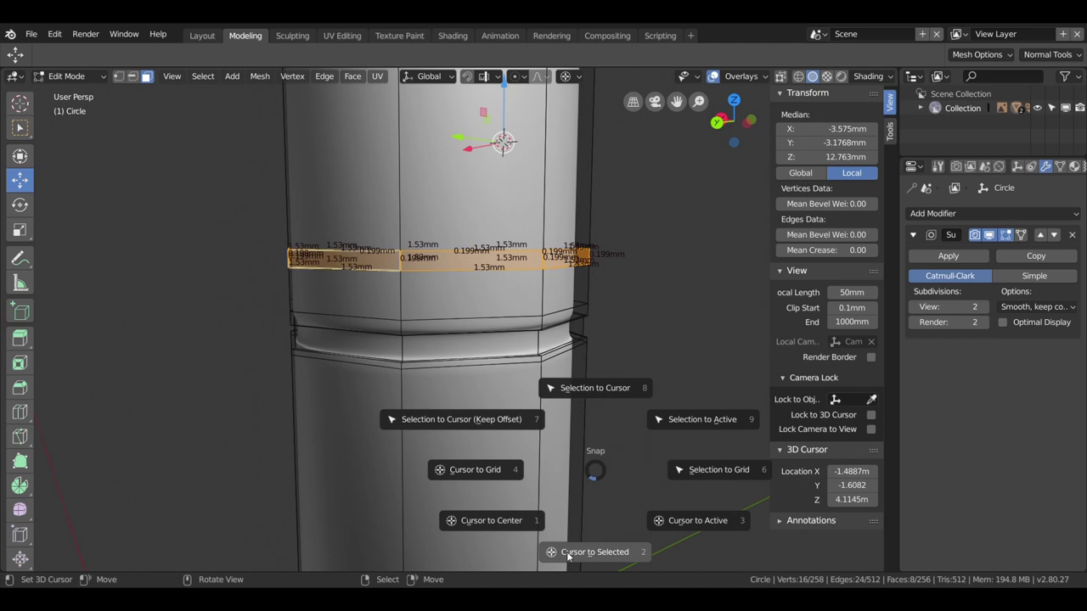
left_click(599, 554)
Step: Extrude the face ring in place and scale it inward to 0.971, undoing an accidental 4x scale
key("s")
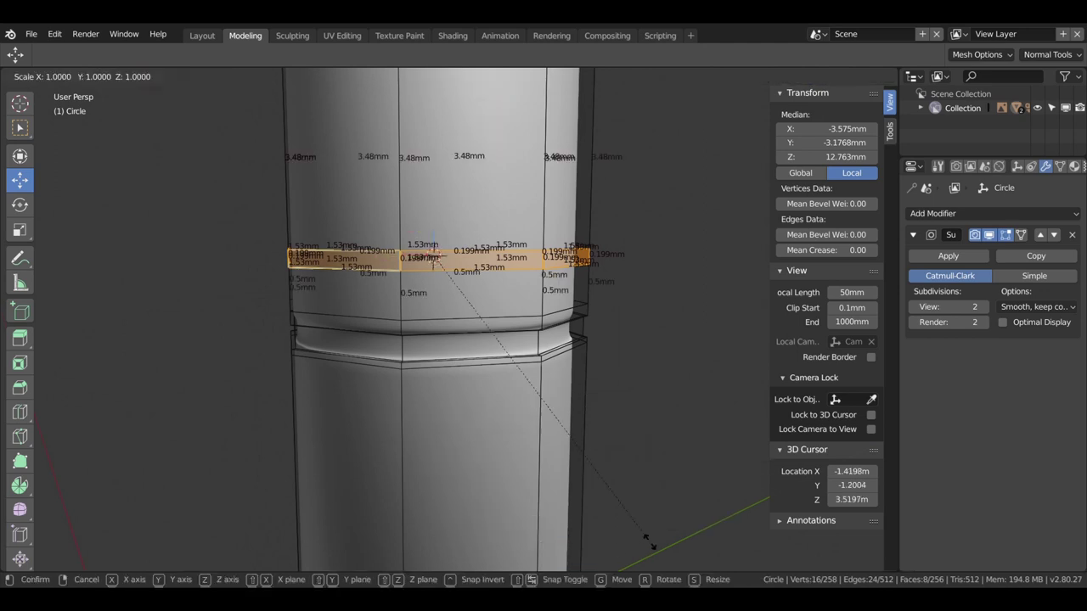
type("4")
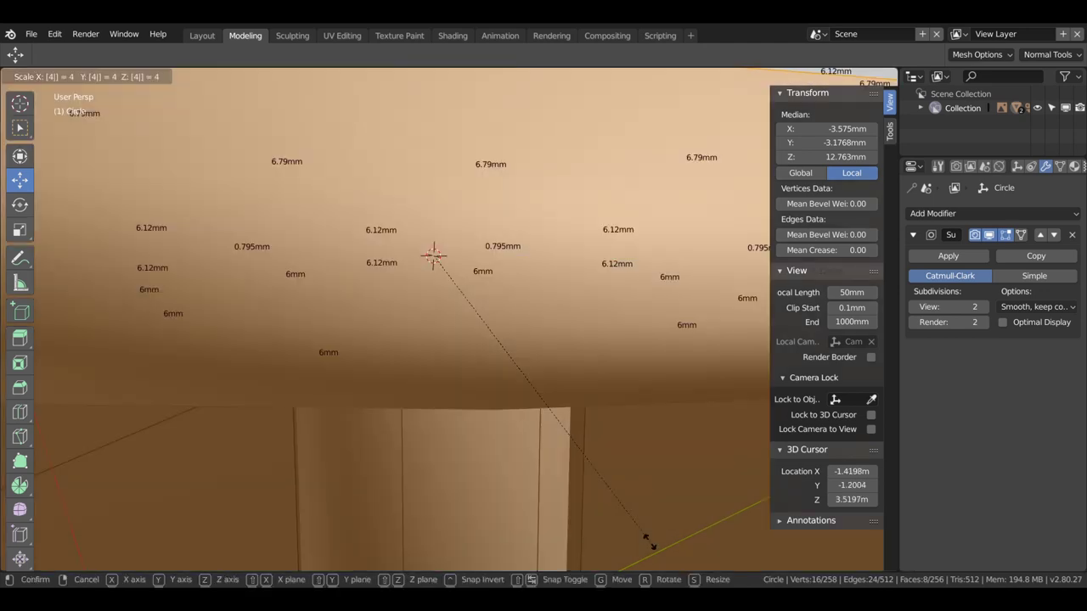
key("Return")
key("ctrl+z")
key("e")
key("s")
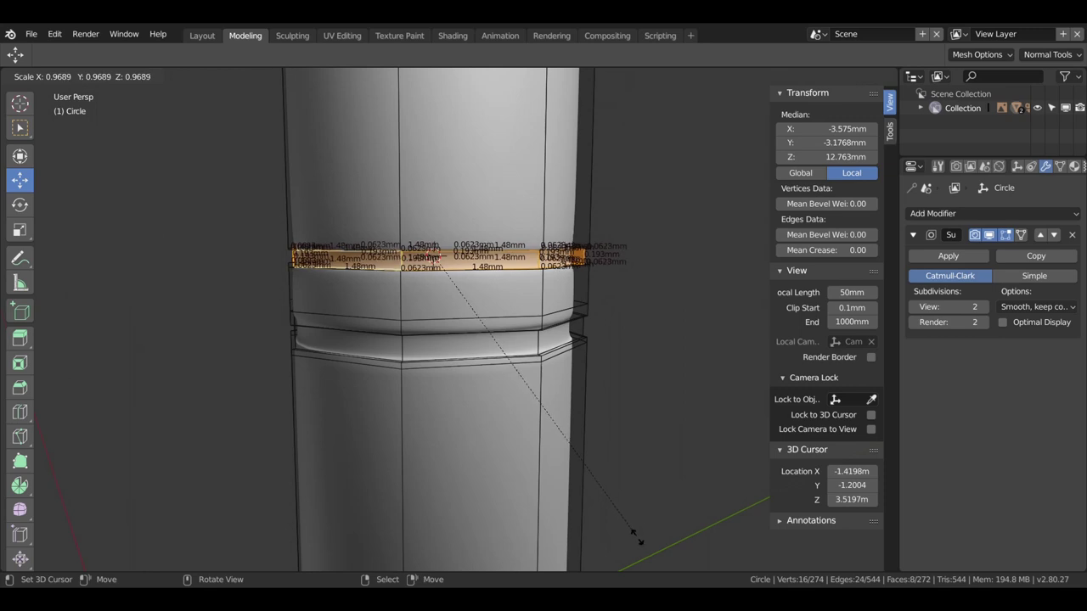
left_click(631, 531)
key("ctrl+r")
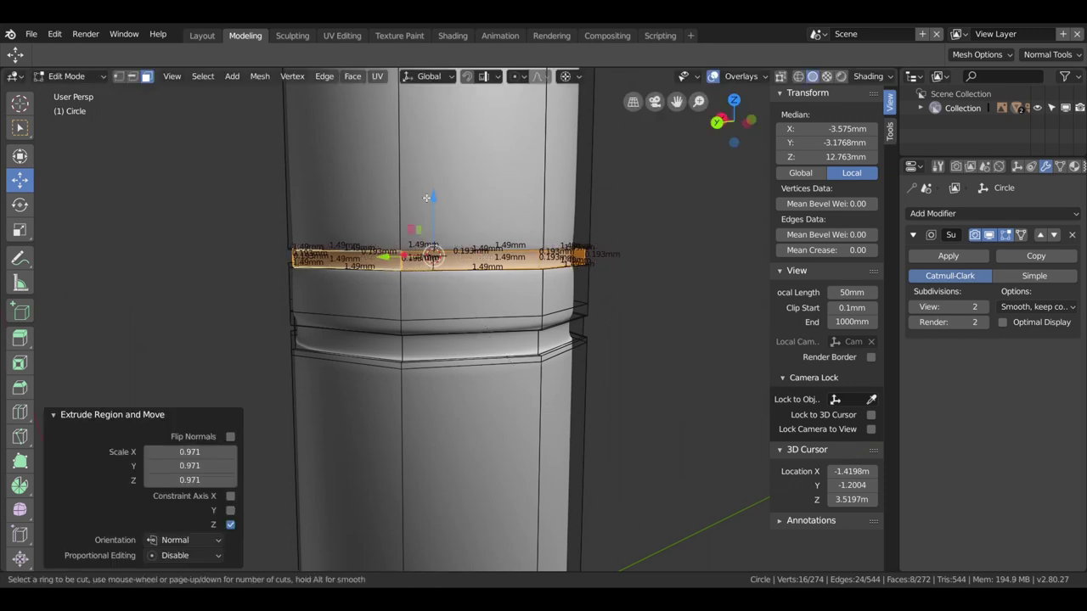
Step: Add supporting edge loops above and below the new groove
left_click(386, 195)
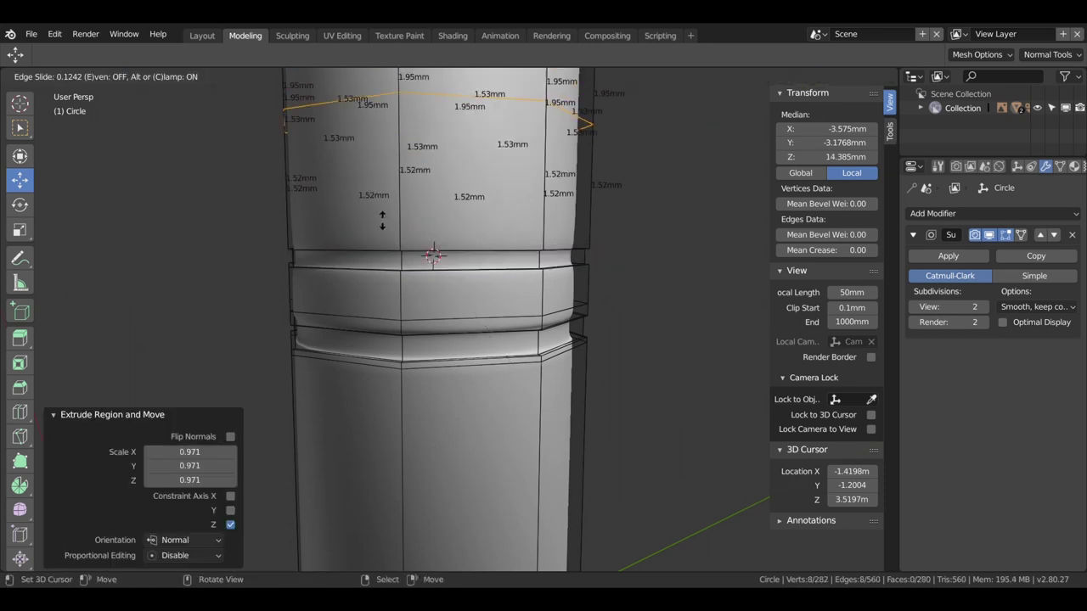
left_click(382, 373)
key("ctrl+r")
left_click(403, 277)
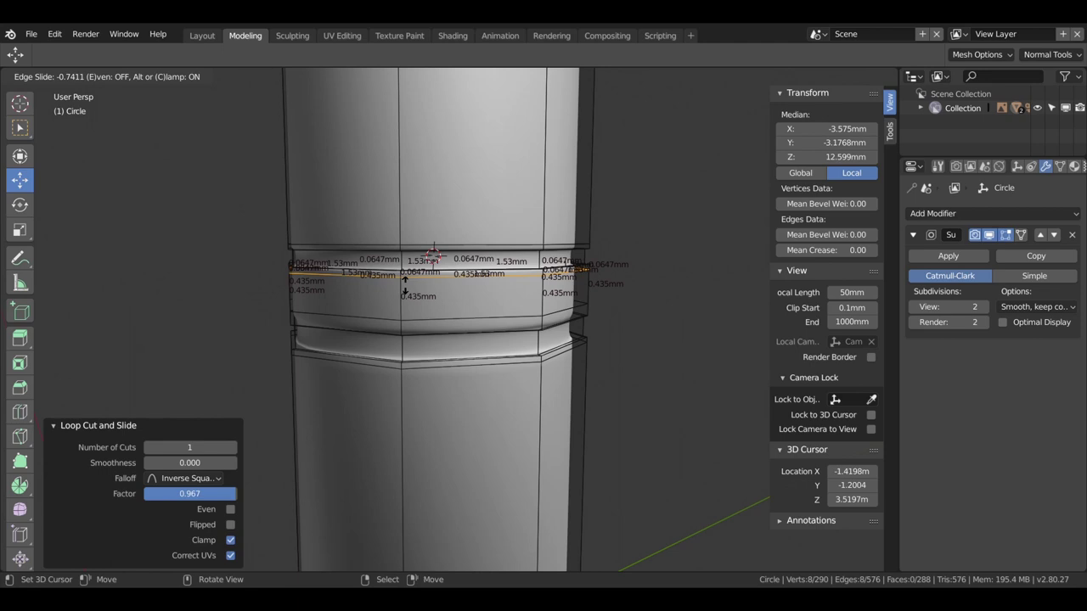
left_click(405, 285)
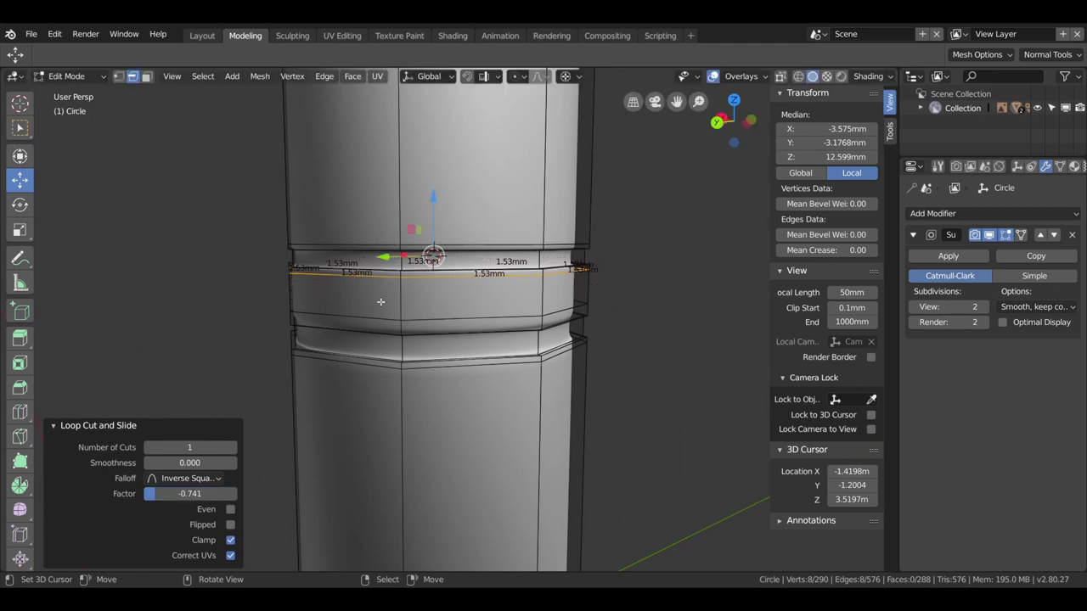
Step: Slide the lower loop tight against the groove at factor -0.462 and return to Object Mode
left_click(455, 322)
left_click(455, 322, "alt")
key("g")
key("g")
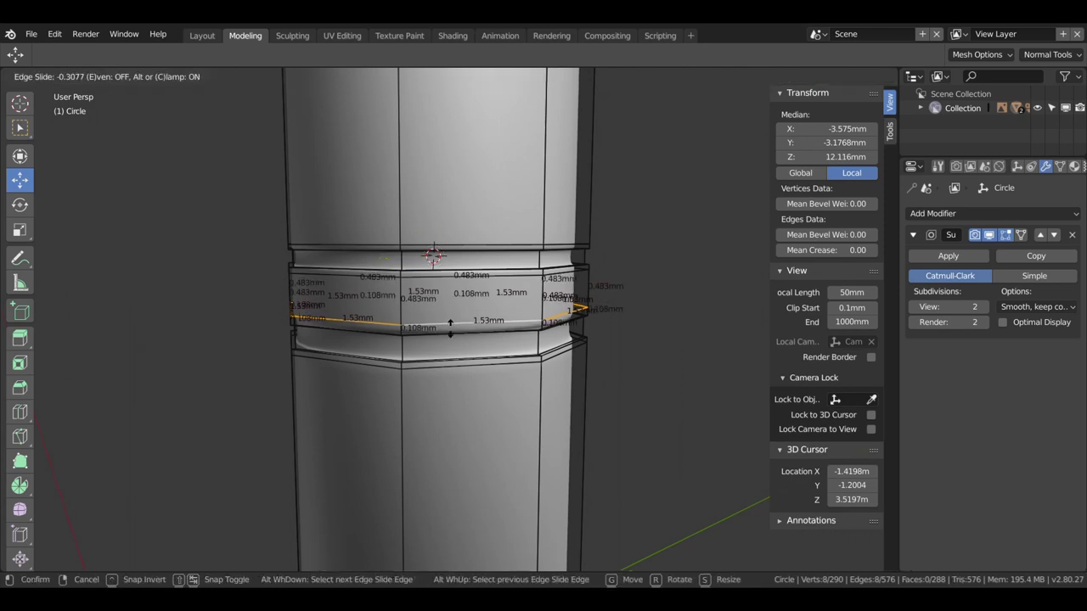
left_click(450, 332)
scroll(449, 333, "down", 3)
mouse_move(450, 333)
middle_mouse_down("shift")
mouse_move(553, 318)
mouse_move(421, 353)
mouse_move(422, 330)
middle_mouse_up("shift")
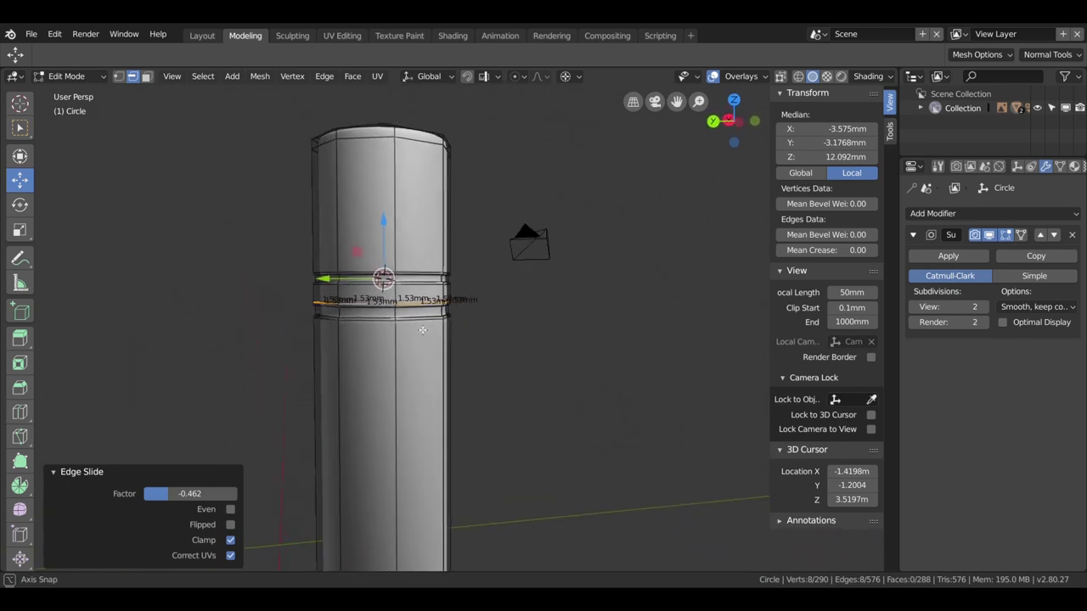
middle_click_drag(422, 329, 427, 331)
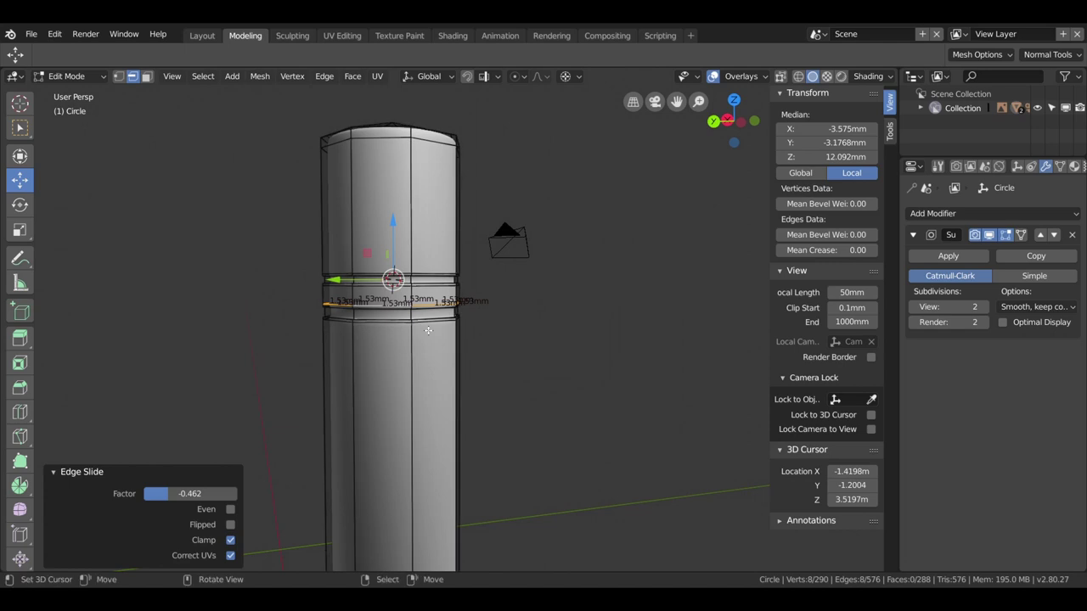
key("Tab")
Step: Enter Edit Mode on the cylinder and select one of its vertical edges
scroll(497, 326, "up", 1)
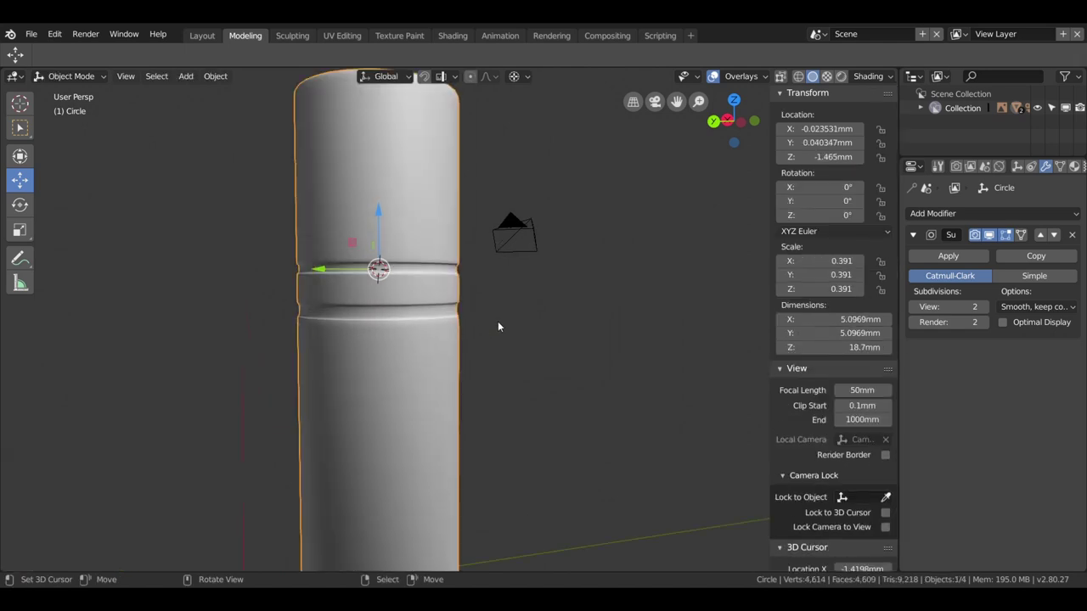
scroll(498, 326, "down", 2)
scroll(498, 326, "up", 3)
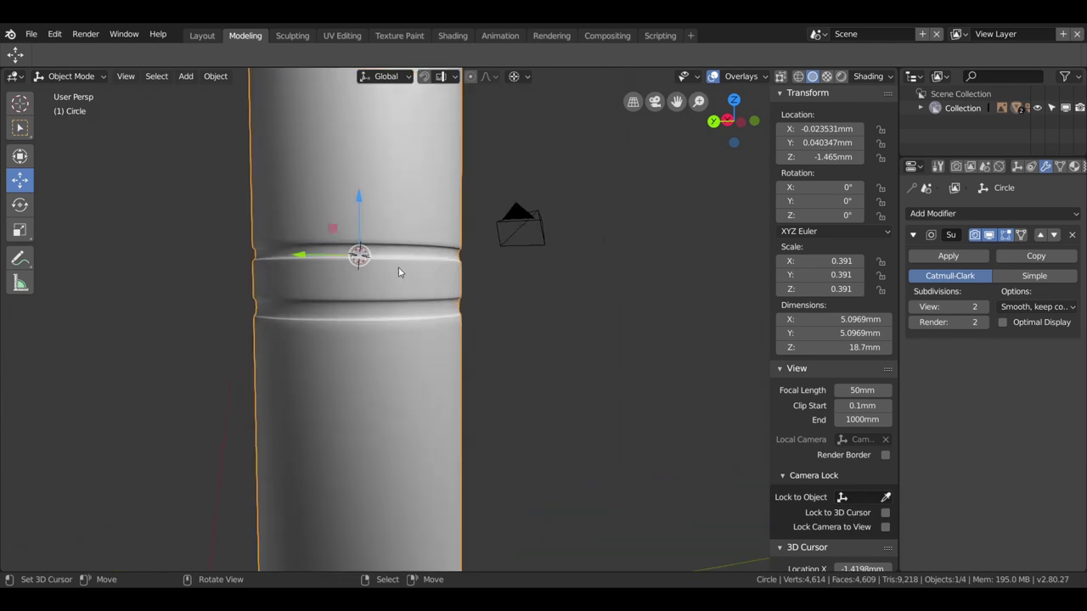
key("Tab")
scroll(399, 280, "up", 2)
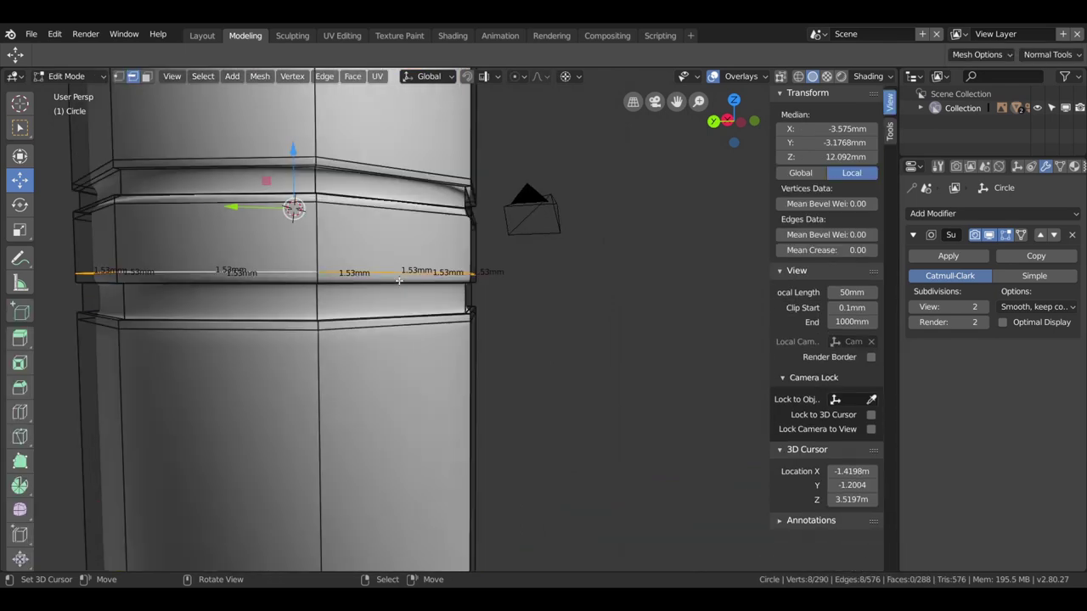
left_click(326, 246)
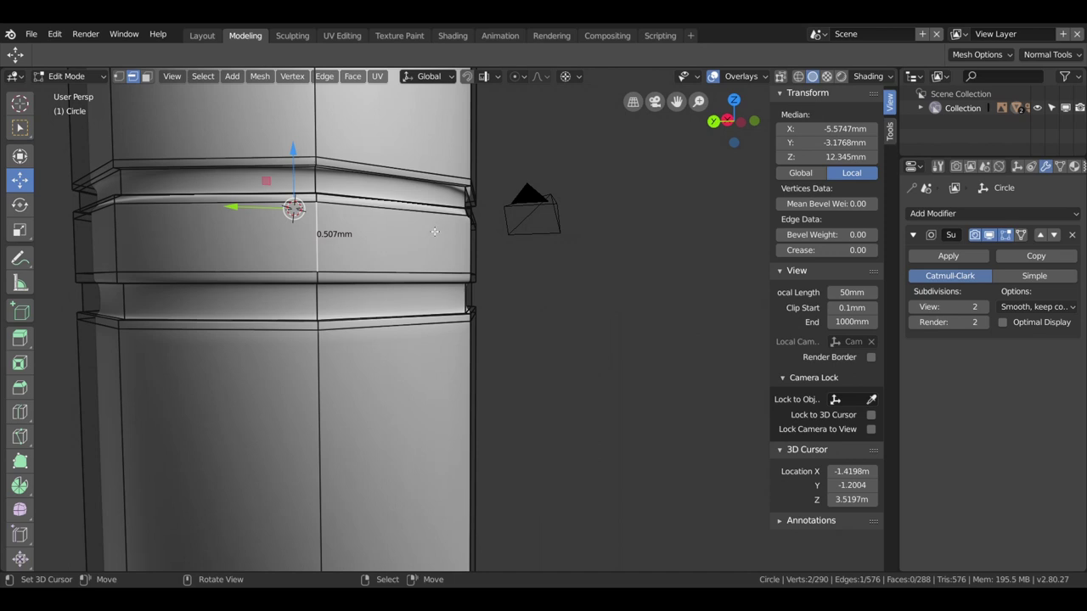
Step: Add a loop cut above the ring grooves, sliding it to factor 0.7732
scroll(467, 376, "down", 5)
scroll(467, 376, "down", 3)
scroll(466, 377, "down", 2)
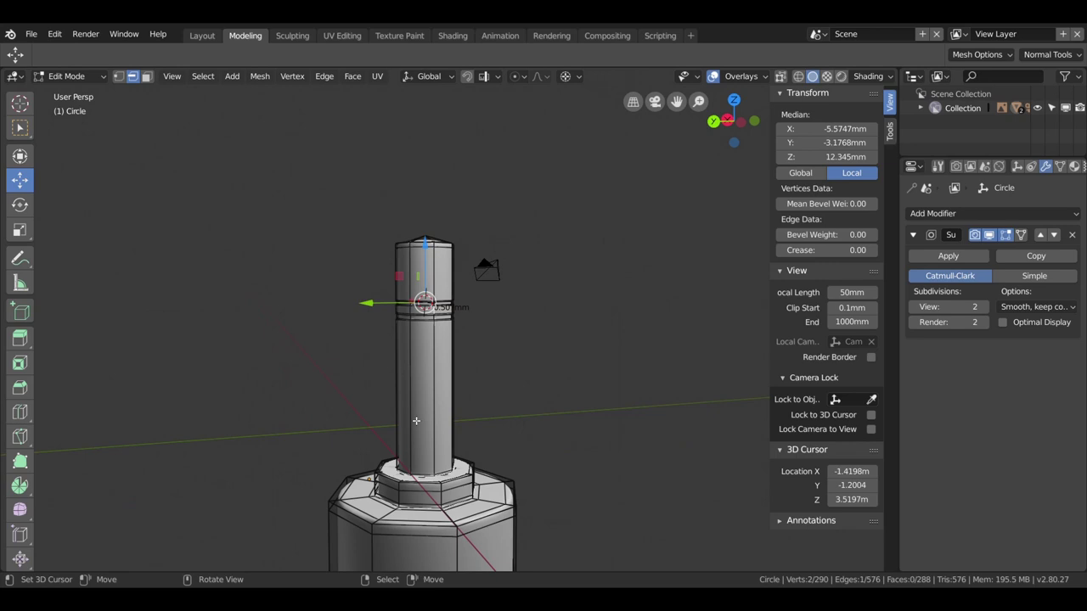
scroll(467, 377, "down", 2)
scroll(472, 429, "up", 3)
scroll(472, 429, "up", 4)
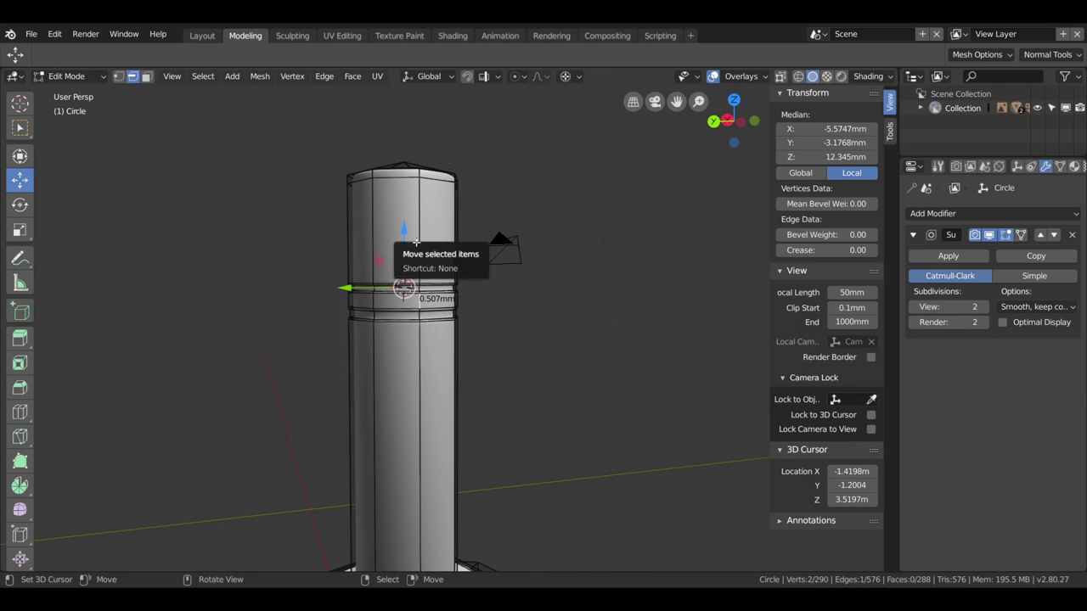
middle_click_drag(416, 243, 409, 237)
key("ctrl+r")
left_click(409, 238)
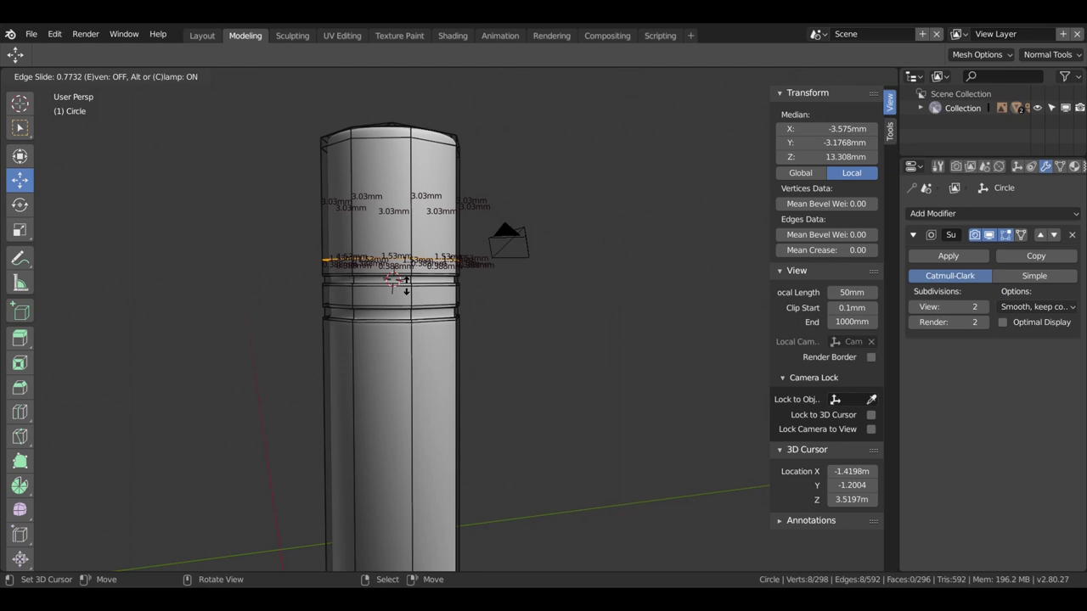
Step: Confirm the new loop and scale it inward to 0.958
left_click(406, 286)
key("shift+s")
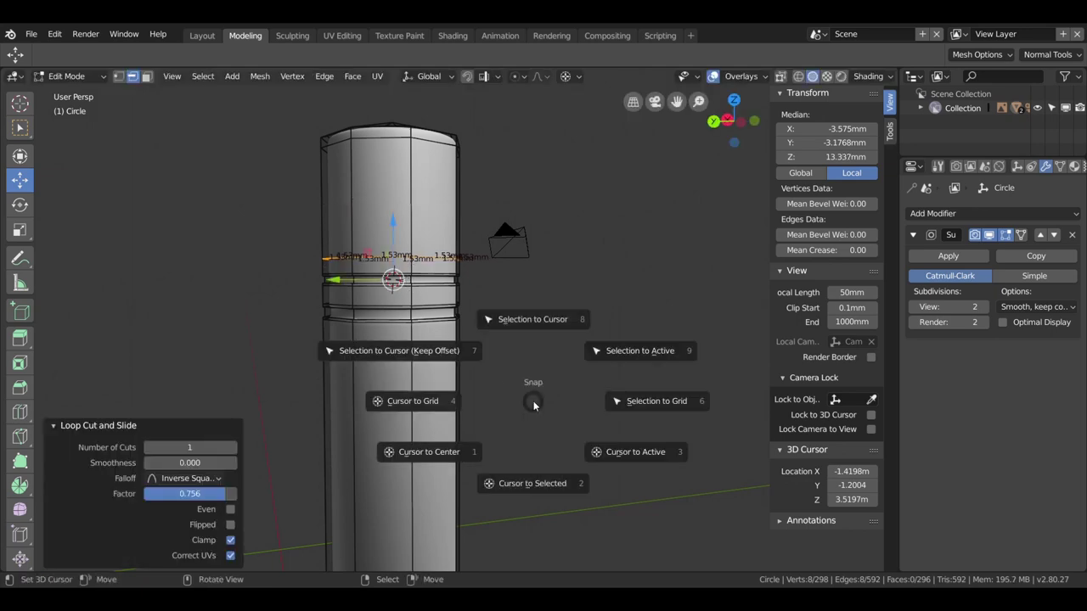
key("s")
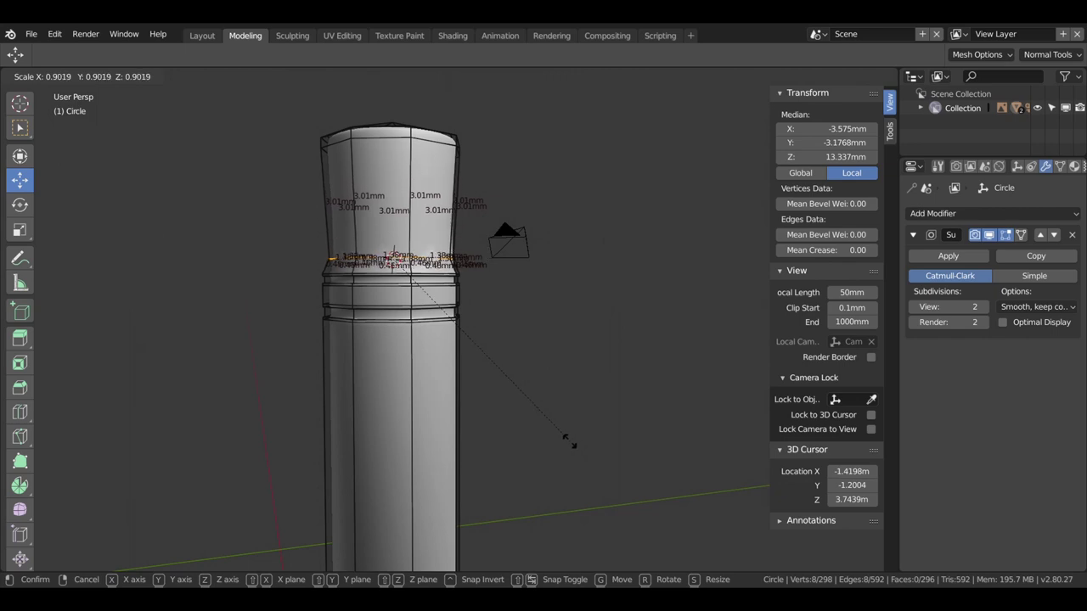
left_click(573, 445)
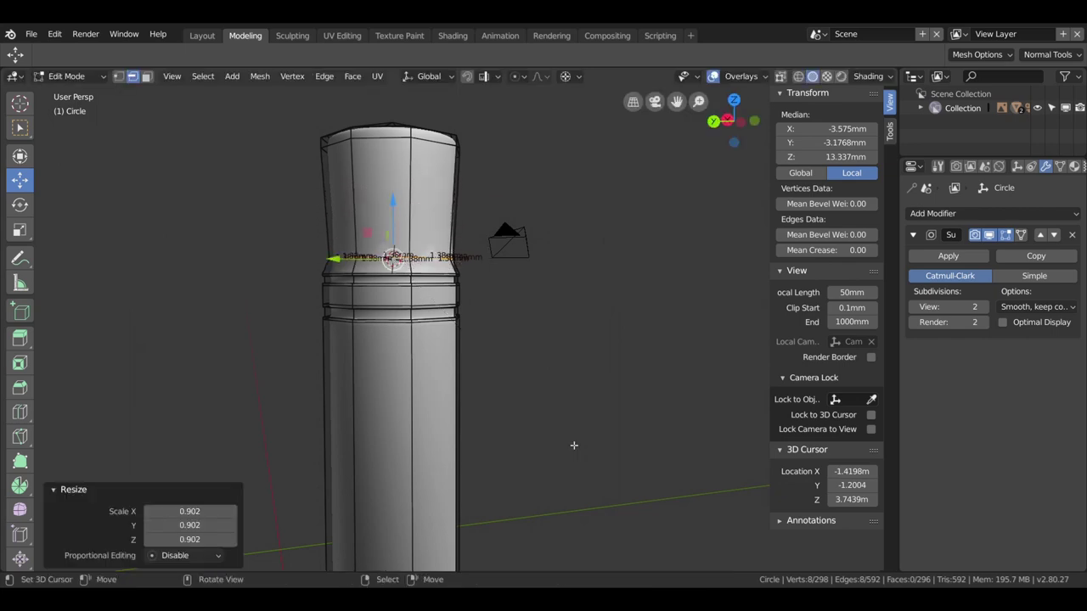
key("s")
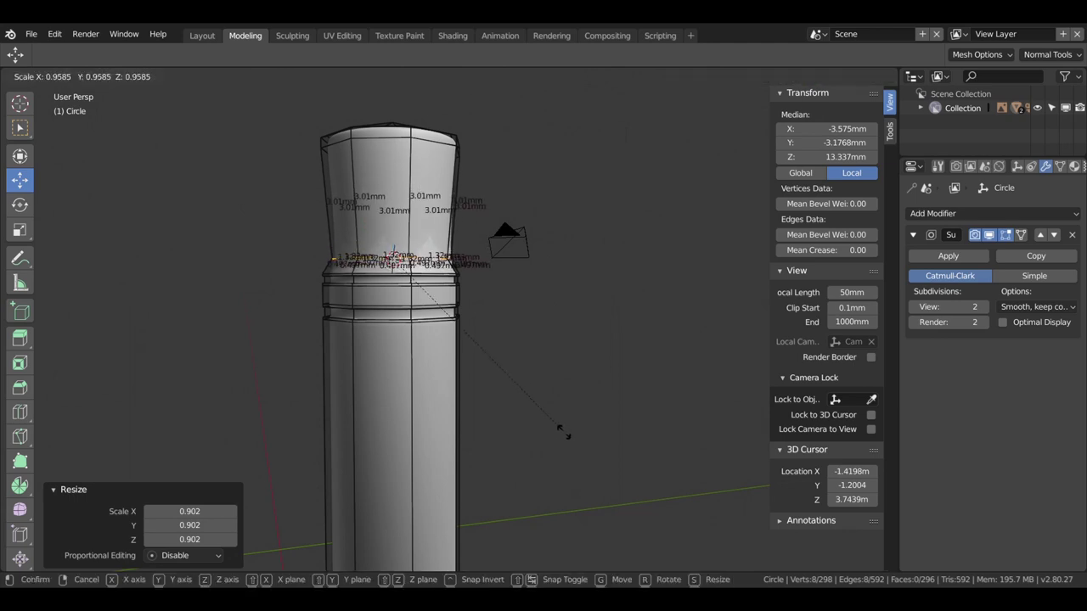
left_click(562, 432)
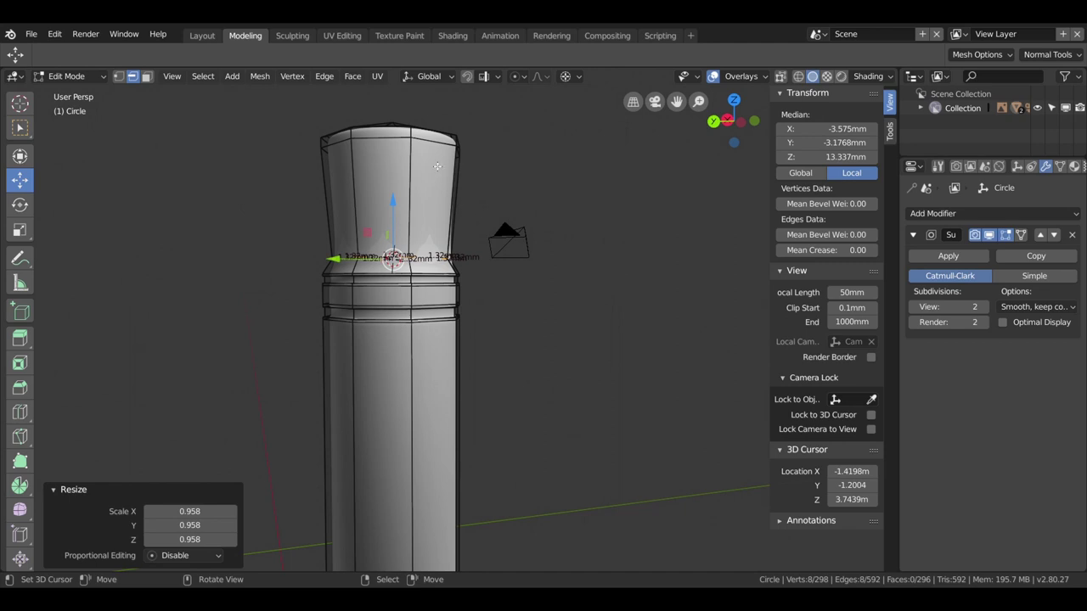
Step: Raise the top cap's centre vertex 0.444 mm to form a domed tip
middle_click_drag(438, 166, 440, 205)
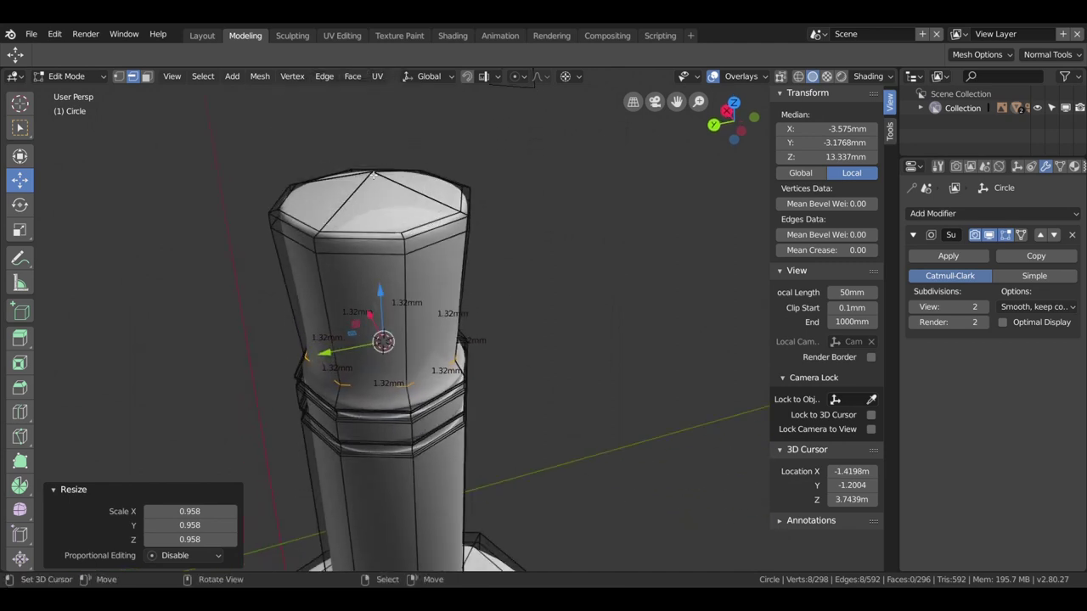
left_click(372, 174)
key("1")
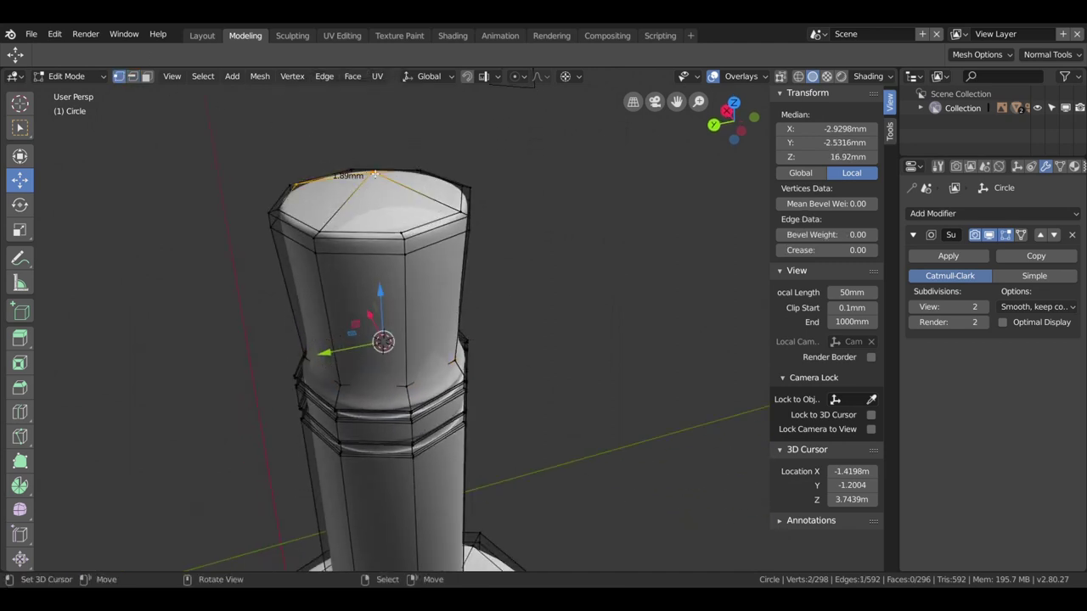
left_click(372, 173)
right_click(375, 153, "shift")
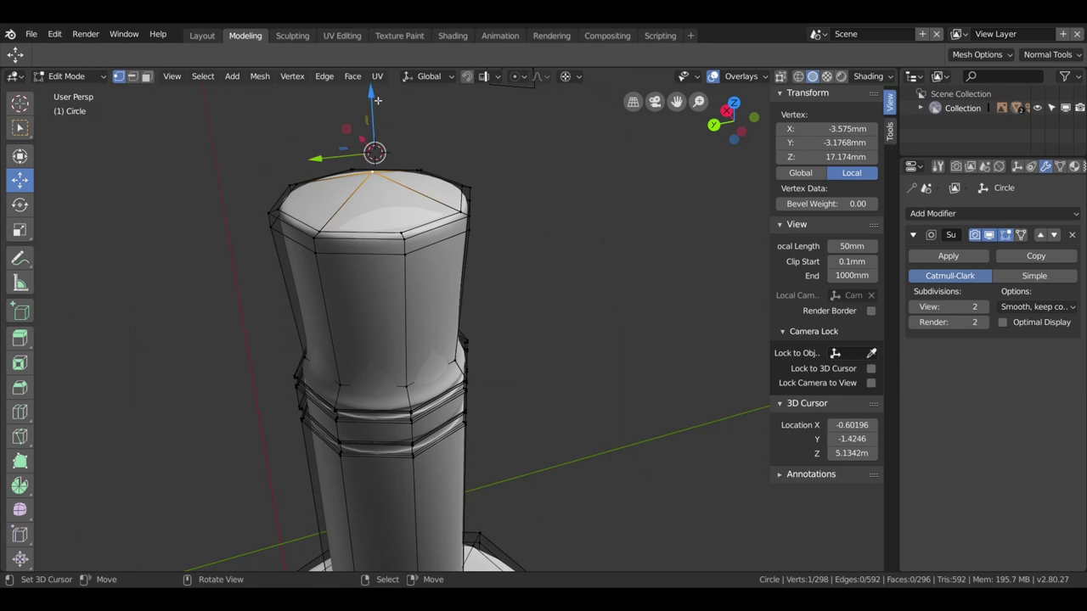
left_click_drag(377, 100, 378, 528)
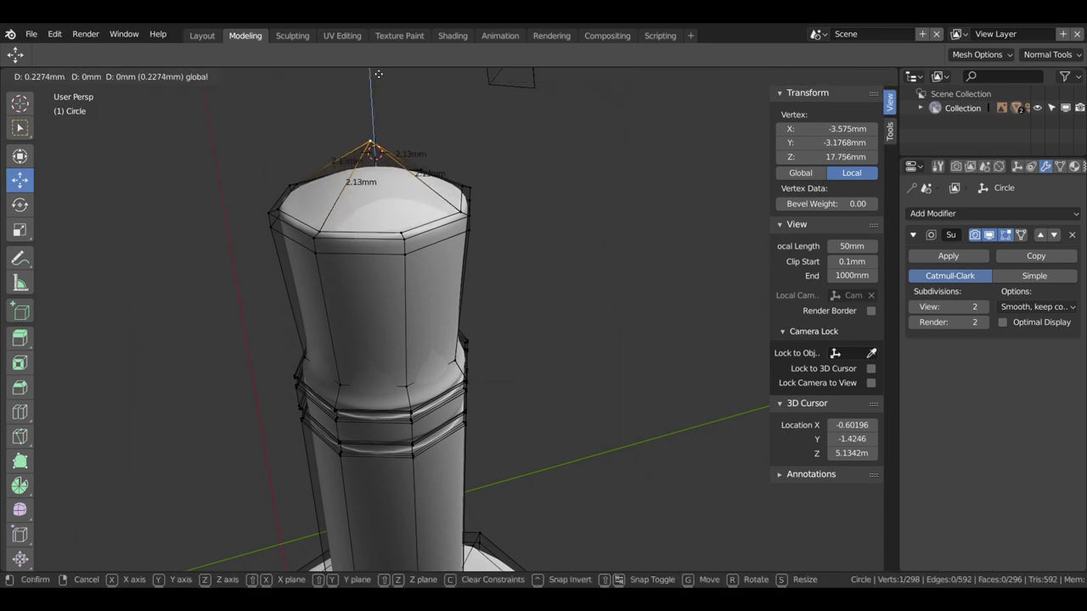
left_click(382, 548)
Step: Inspect the domed top from a straight side view and an angled perspective
mouse_move(502, 277)
middle_mouse_down()
mouse_move(497, 260)
mouse_move(549, 243)
mouse_move(549, 209)
mouse_move(510, 218)
mouse_move(507, 245)
mouse_move(521, 259)
mouse_move(517, 250)
mouse_move(535, 246)
middle_mouse_up()
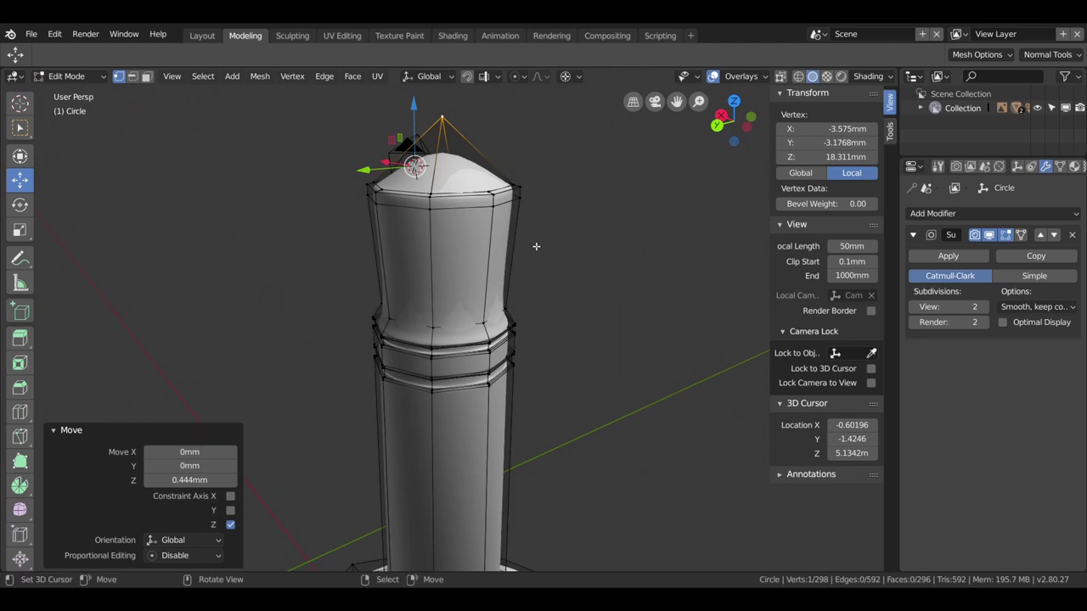
key("KP_3")
scroll(535, 247, "up", 1)
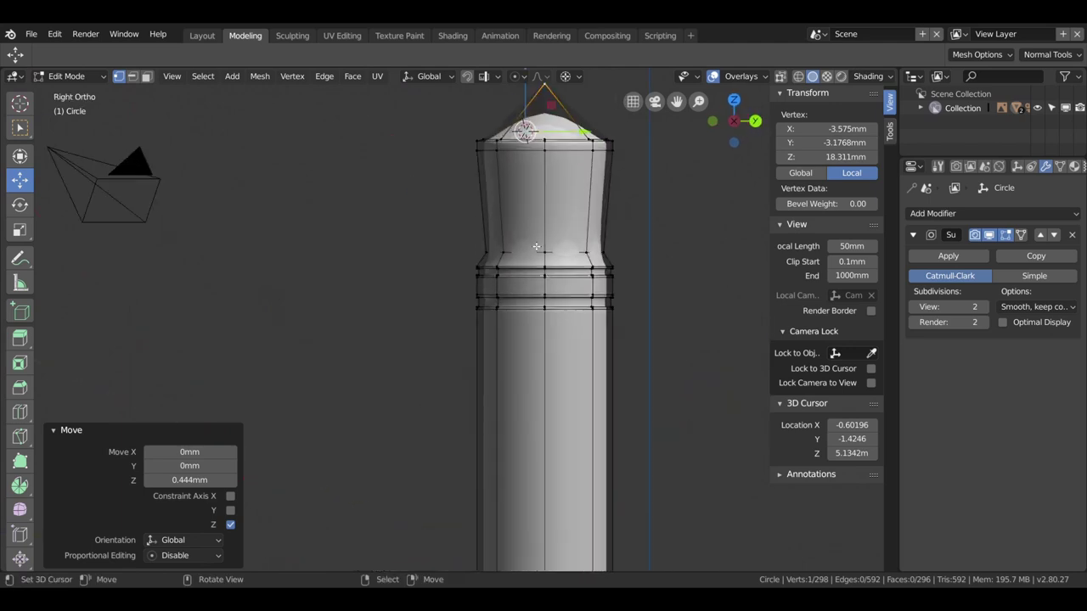
mouse_move(616, 196)
middle_mouse_down("shift")
mouse_move(549, 229)
mouse_move(516, 360)
middle_mouse_up("shift")
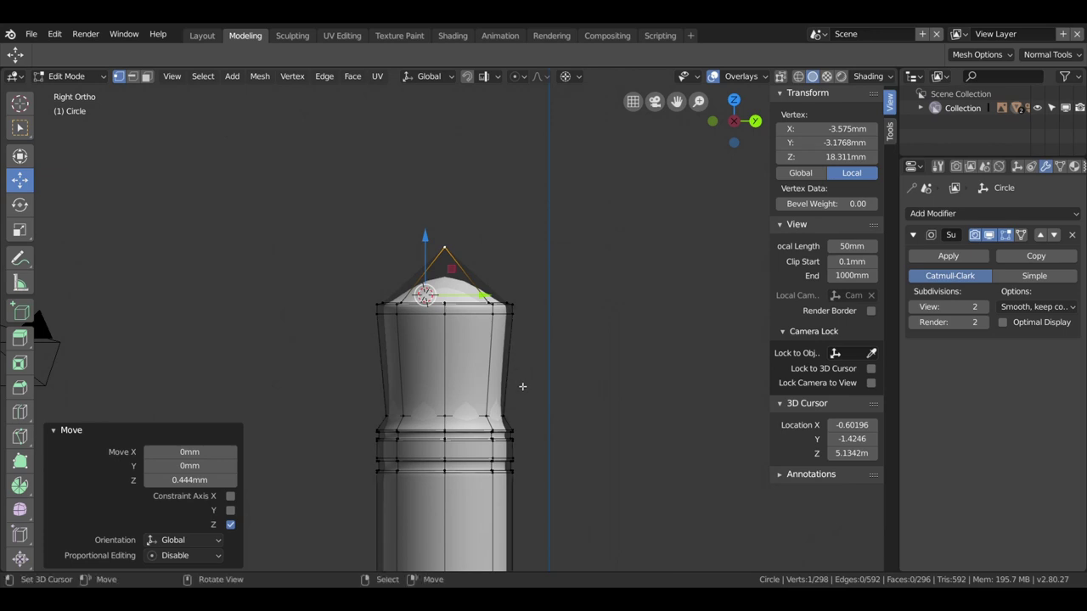
scroll(522, 386, "up", 5)
scroll(522, 386, "up", 1)
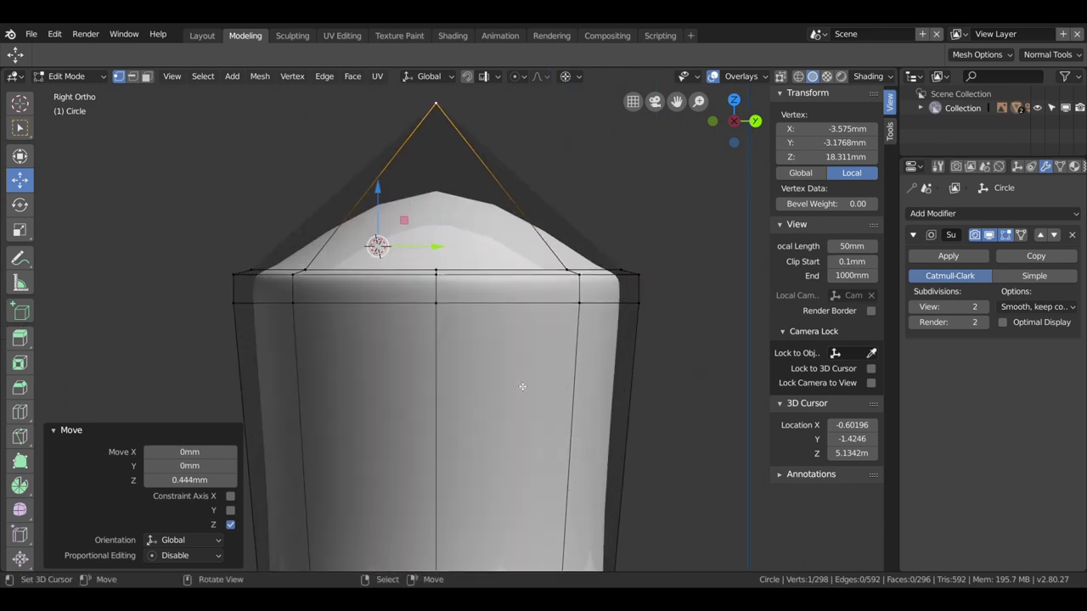
scroll(522, 387, "down", 3)
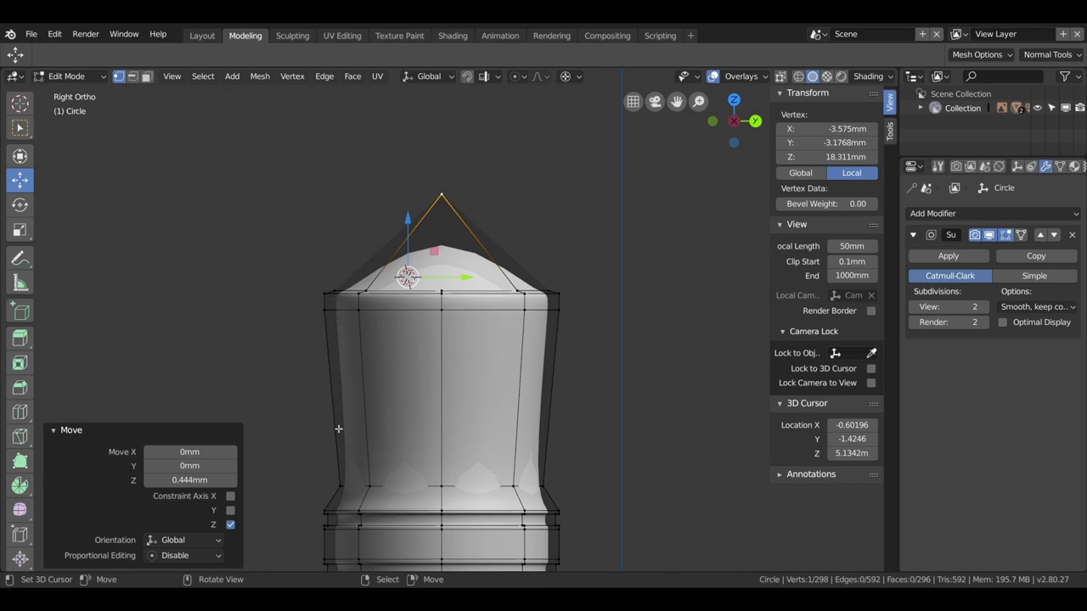
middle_click_drag(467, 290, 475, 264)
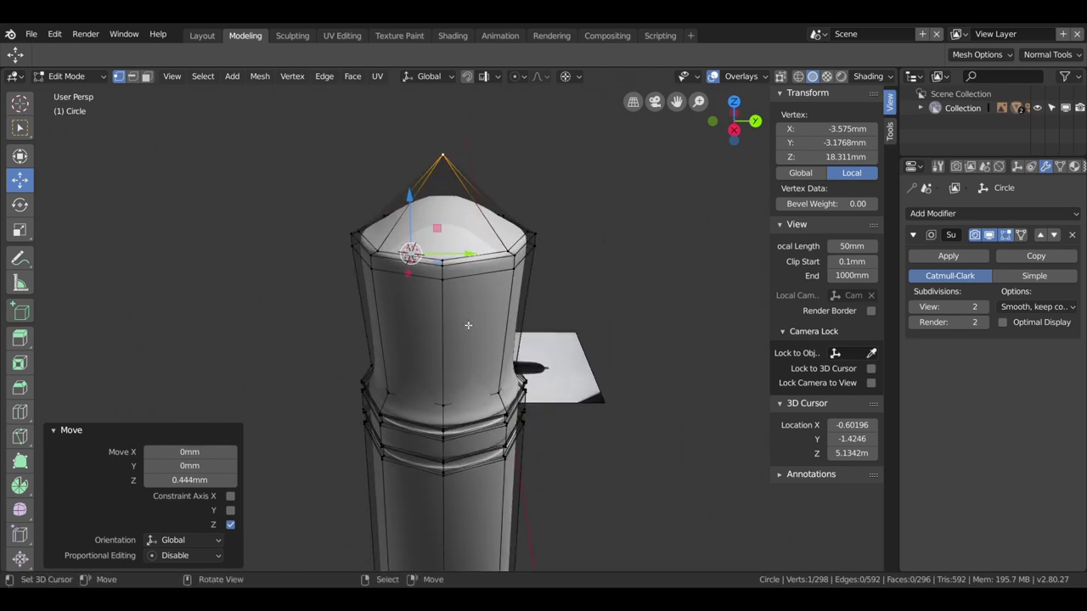
left_click(132, 76)
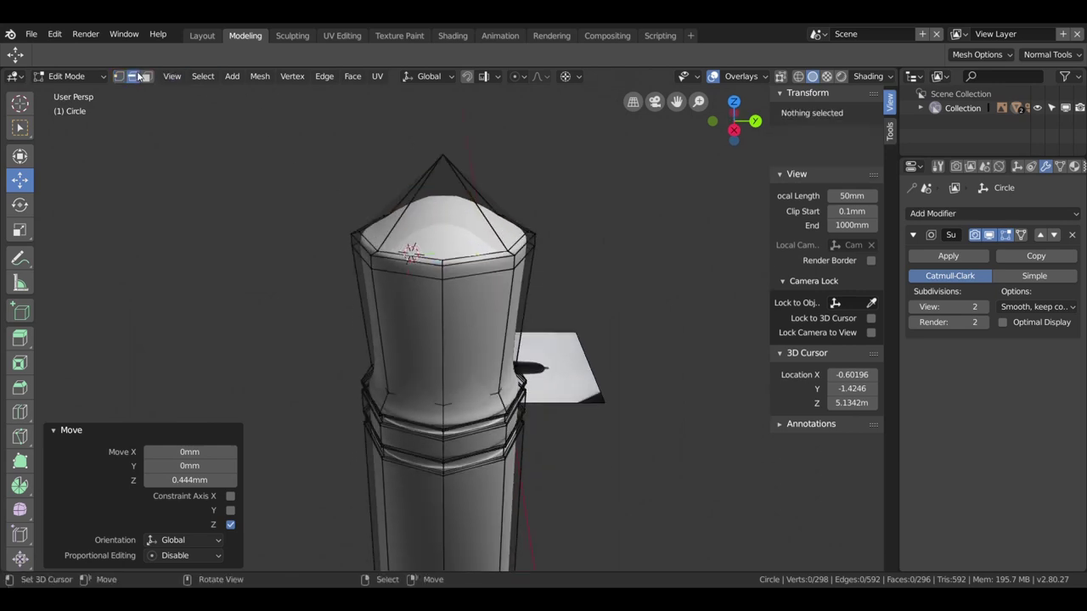
Step: Select the full edge loop around the top rim
left_click(478, 266)
left_click(478, 263, "alt")
left_click(478, 254, "alt+shift")
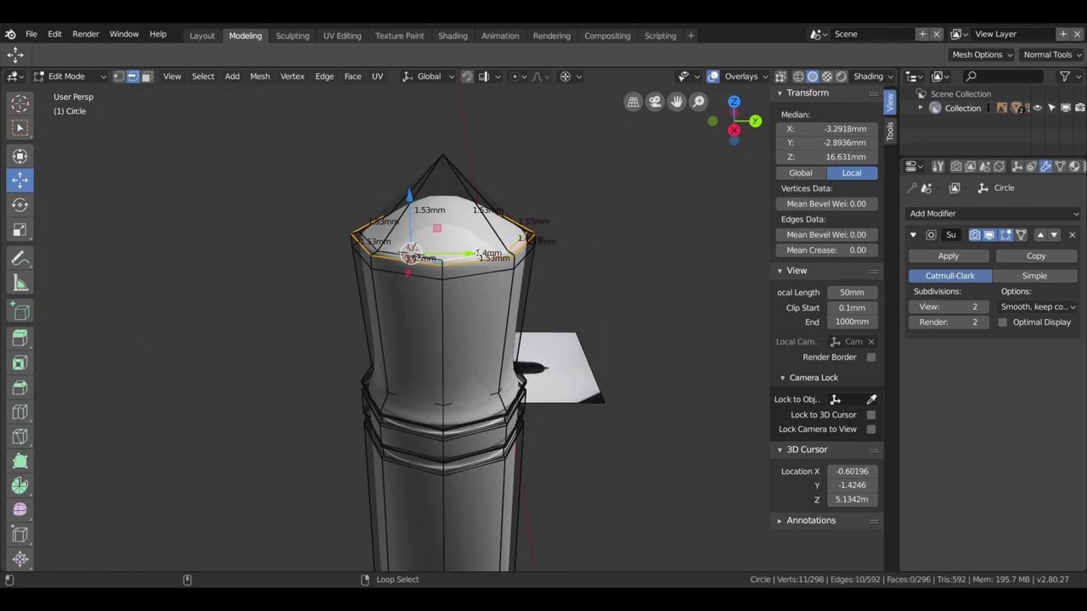
left_click(416, 257, "alt+shift")
middle_click_drag(416, 257, 382, 464)
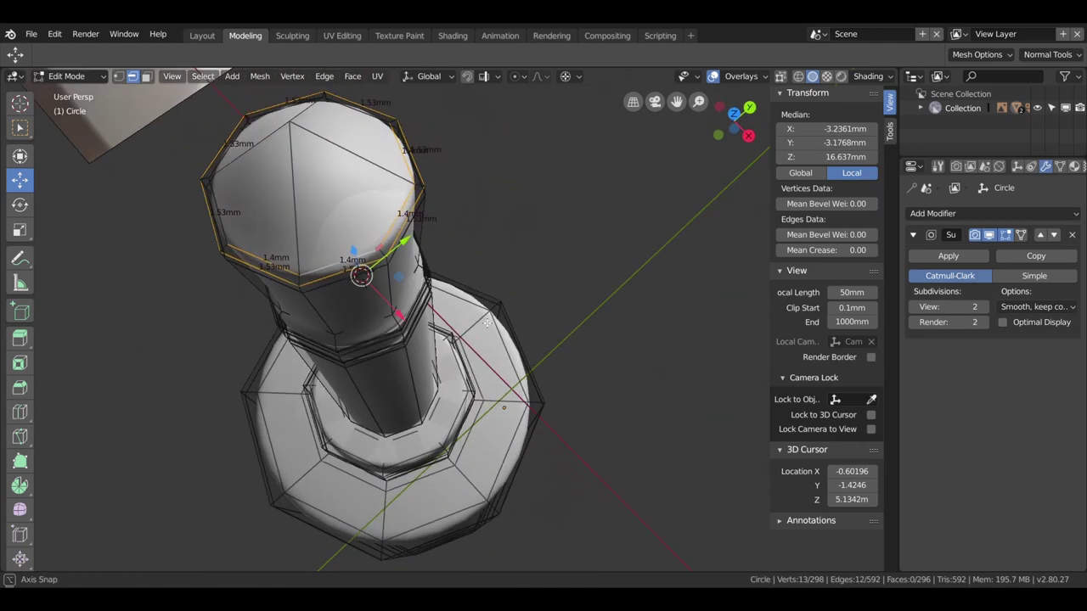
left_click(399, 478, "alt+shift")
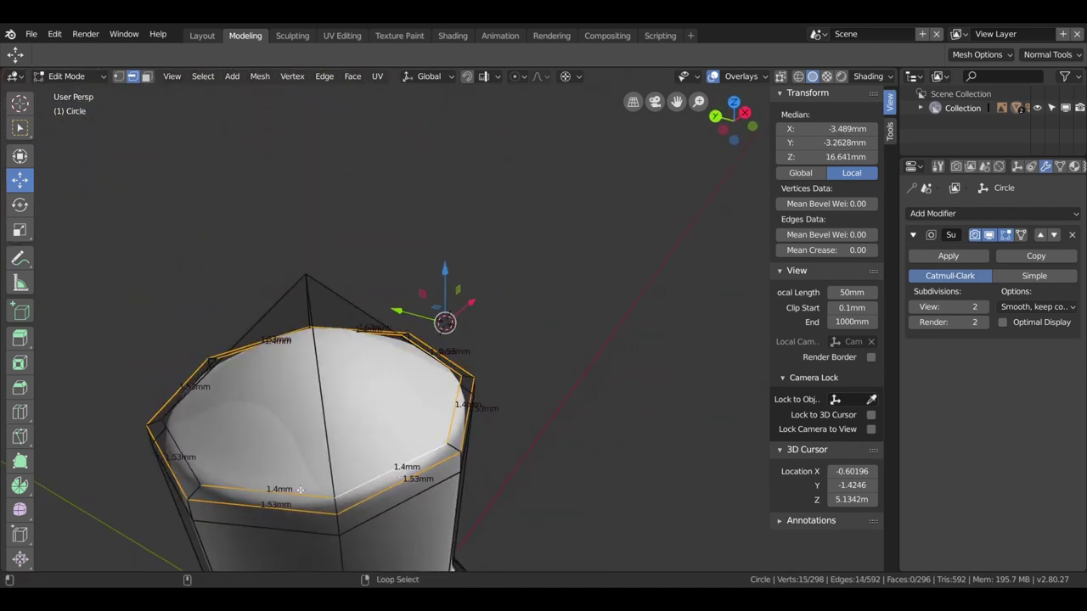
mouse_move(398, 478)
middle_mouse_down()
mouse_move(380, 380)
mouse_move(340, 383)
middle_mouse_up()
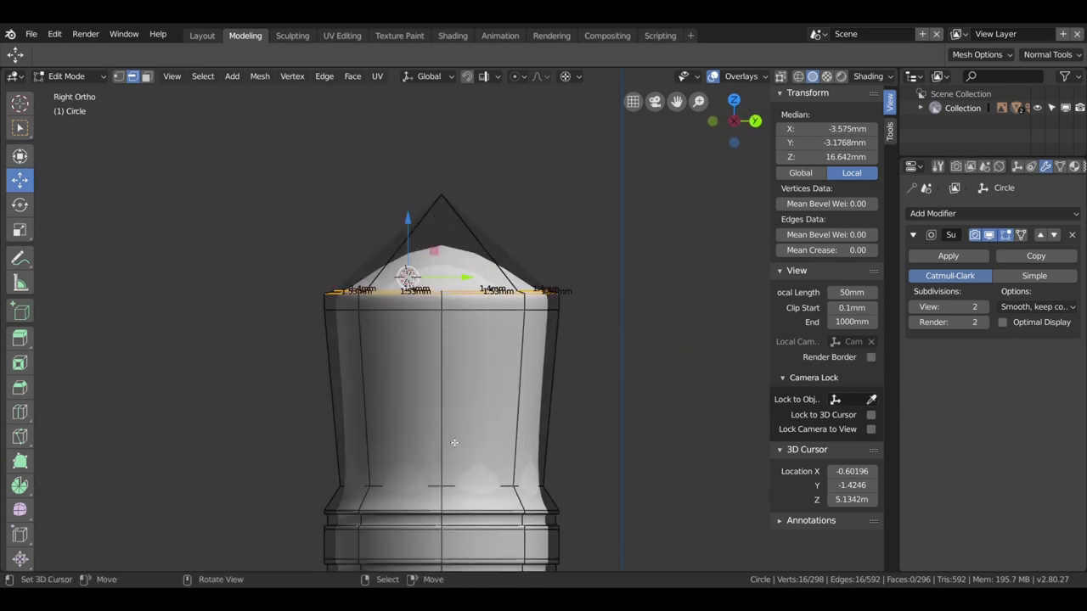
Step: Snap the 3D cursor to the rim and scale the rim loop wider
key("shift+s")
left_click(439, 520)
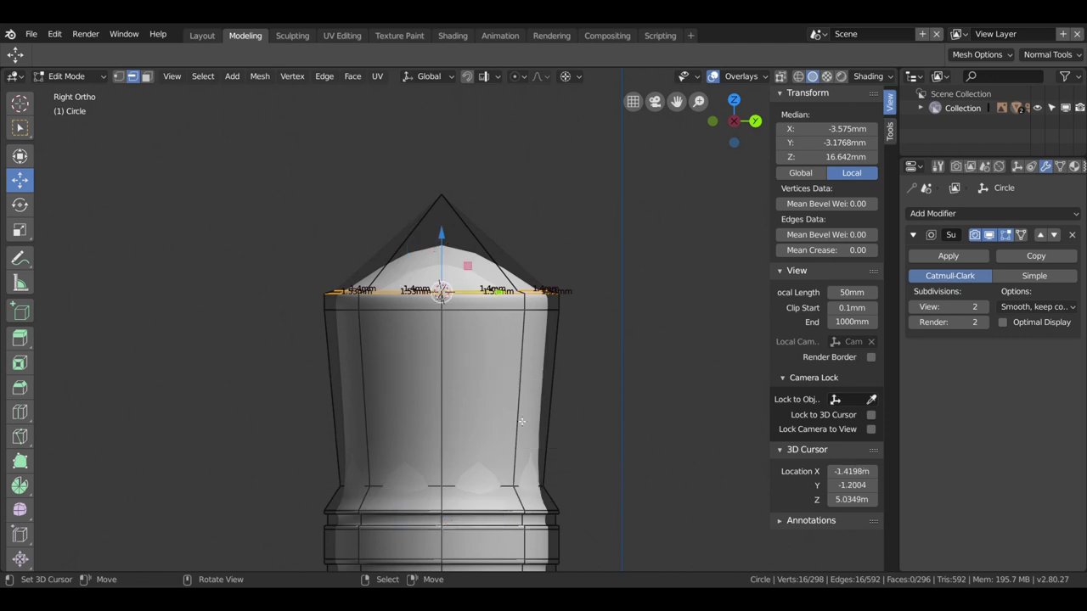
key("s")
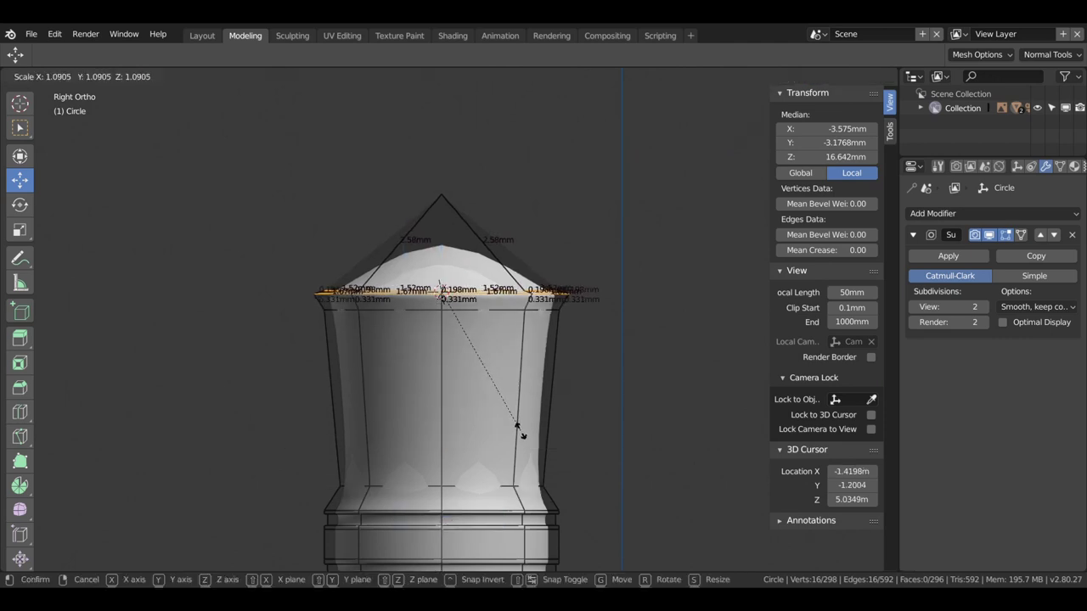
left_click(521, 432)
Step: Slide the loop beneath the top rim downward and dissolve it
left_click(481, 317)
left_click(481, 317, "alt")
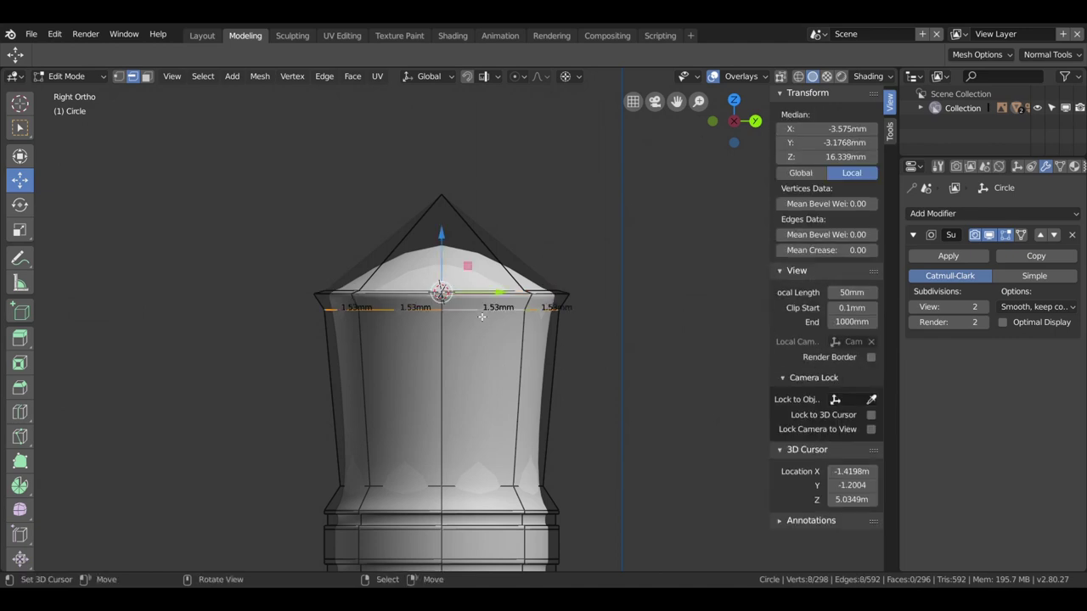
key("g")
key("g")
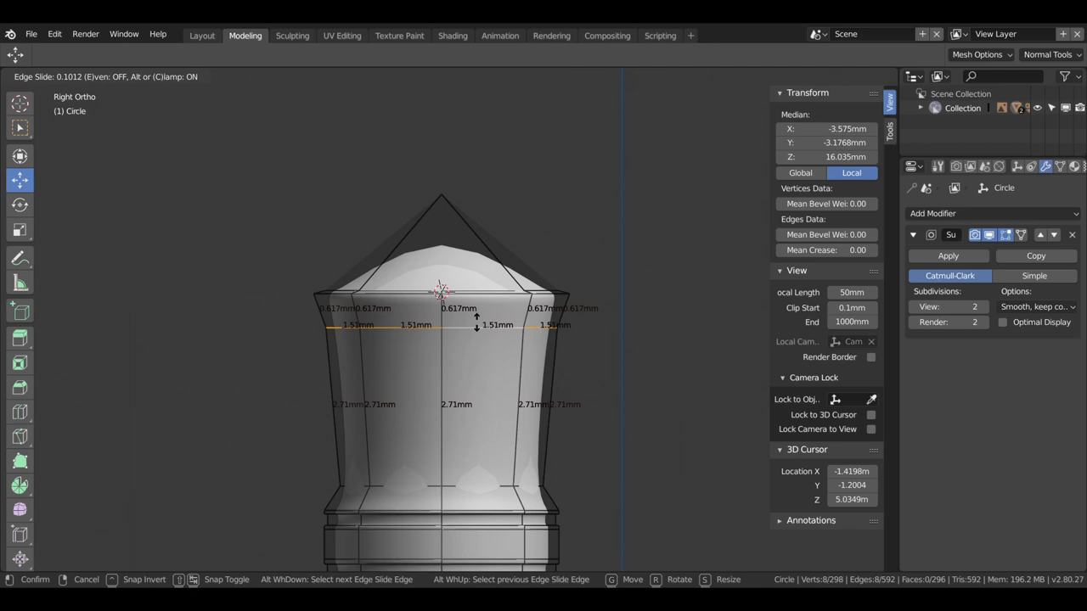
left_click(476, 325)
key("x")
left_click(476, 321)
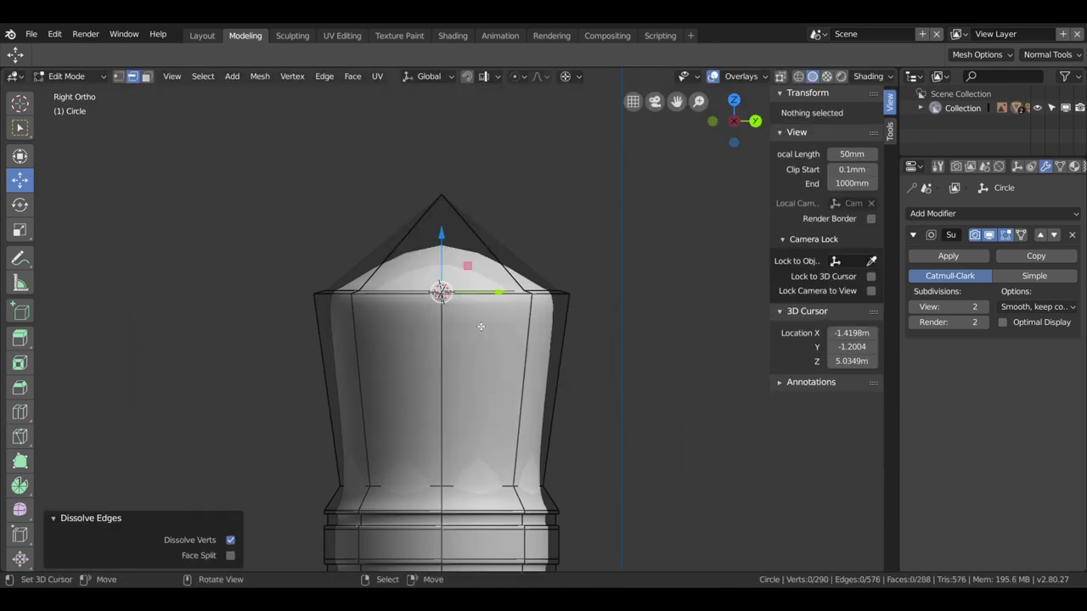
mouse_move(481, 327)
middle_mouse_down()
mouse_move(369, 372)
mouse_move(308, 359)
mouse_move(383, 371)
mouse_move(511, 343)
middle_mouse_up()
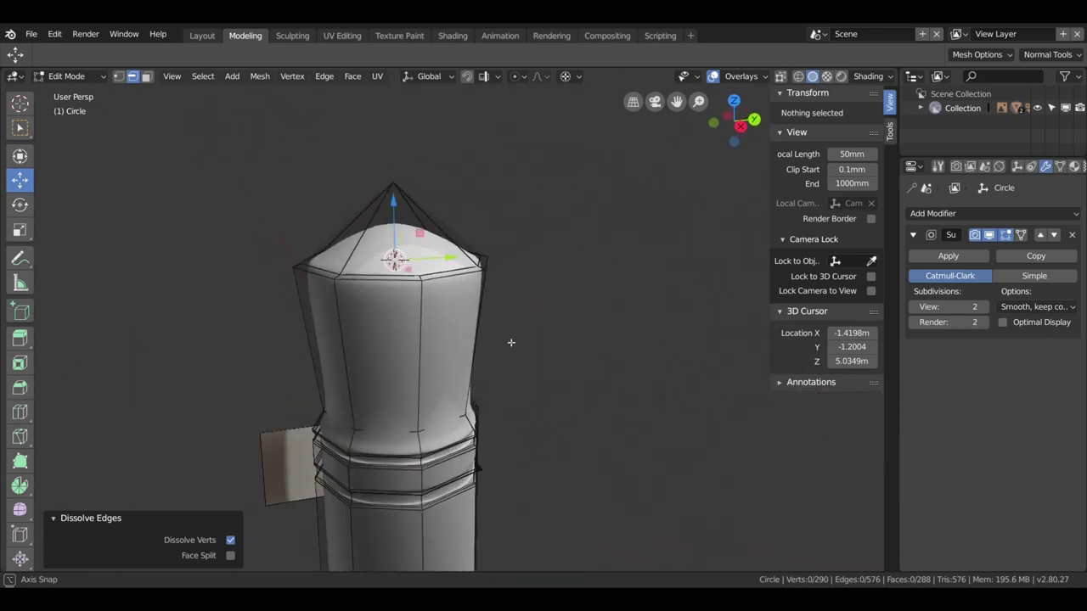
Step: With the Subdivision display off, add an edge loop near the upper column's base, then re-enable smoothing
left_click(989, 235)
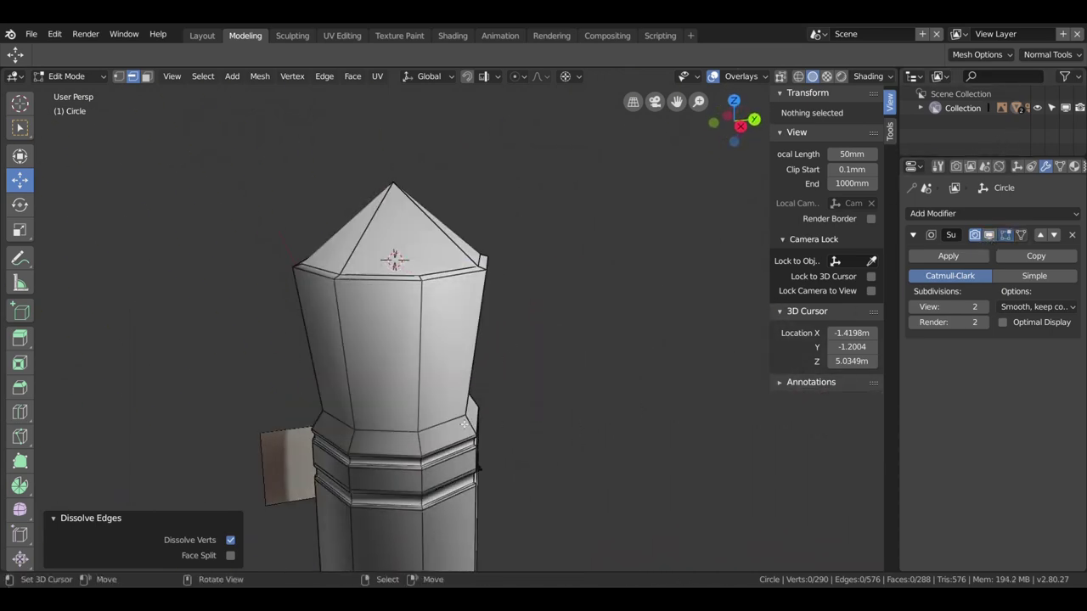
key("ctrl+r")
left_click(414, 361)
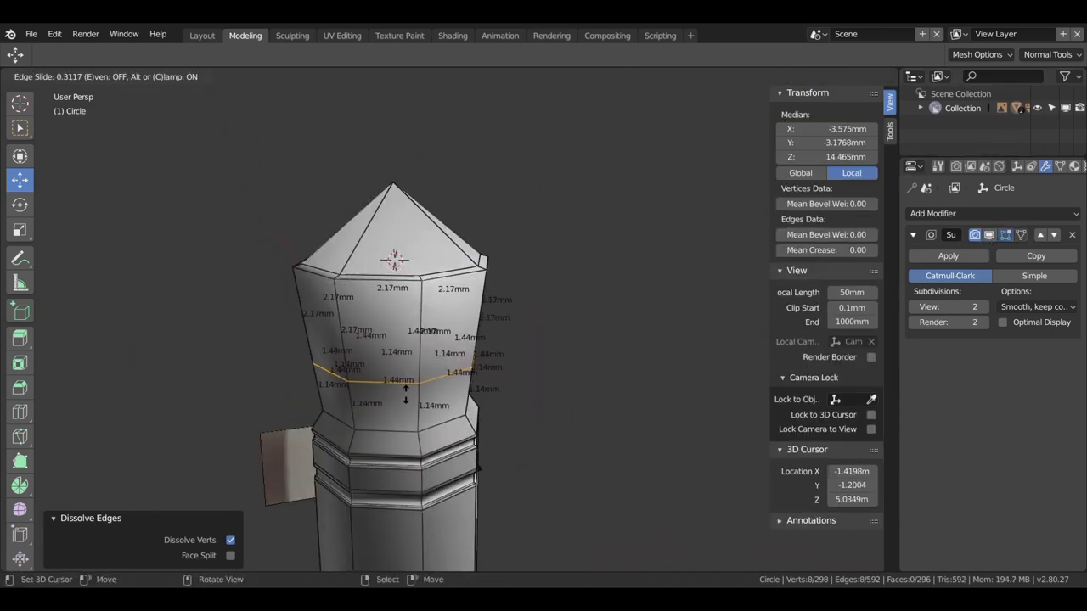
left_click(414, 443)
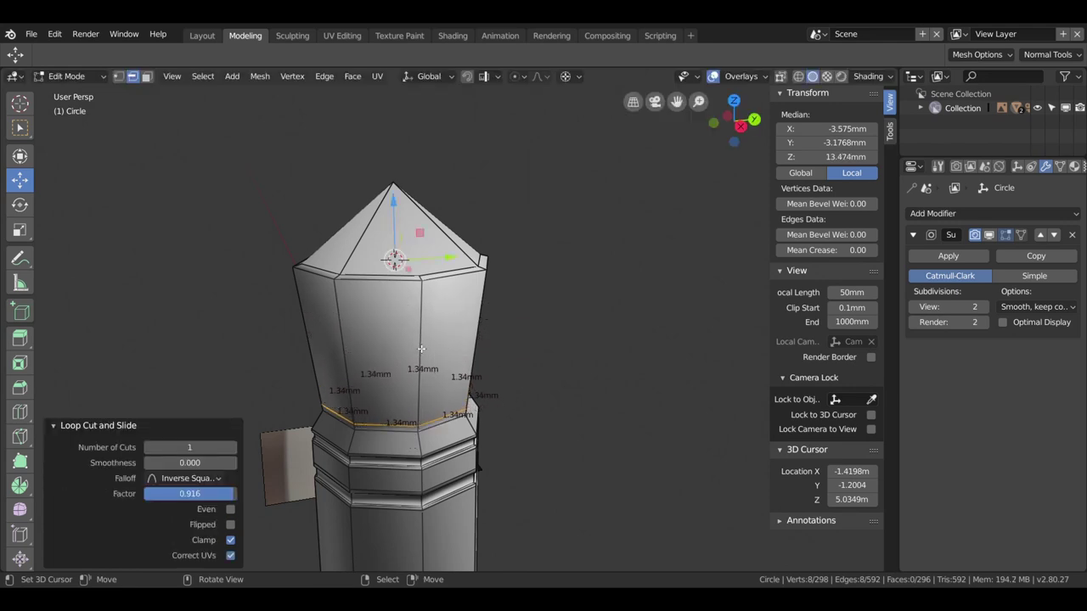
key("Tab")
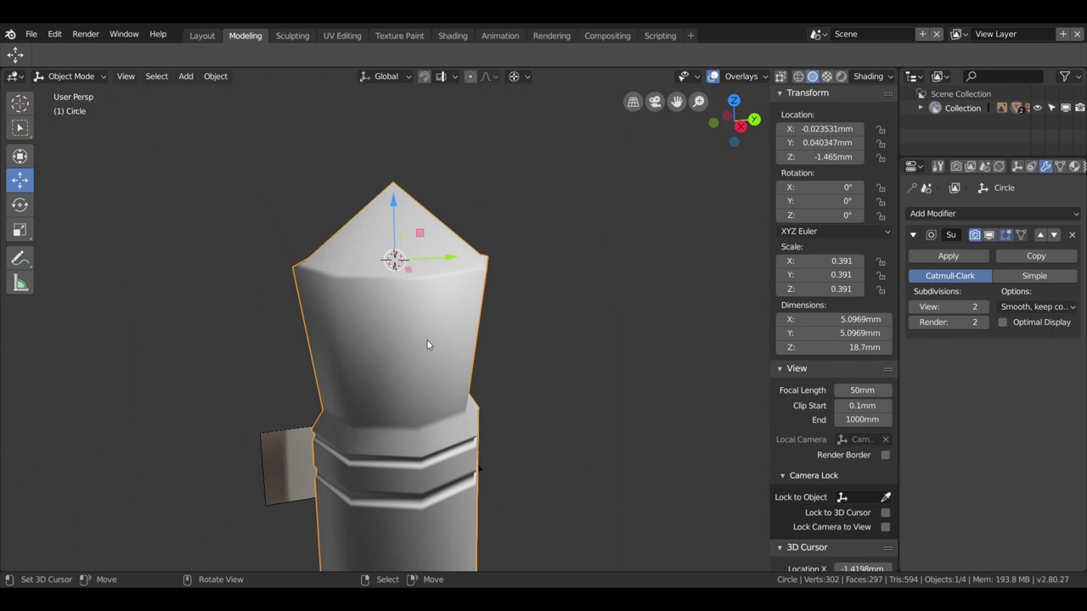
left_click(988, 234)
middle_click_drag(605, 324, 535, 315)
key("Tab")
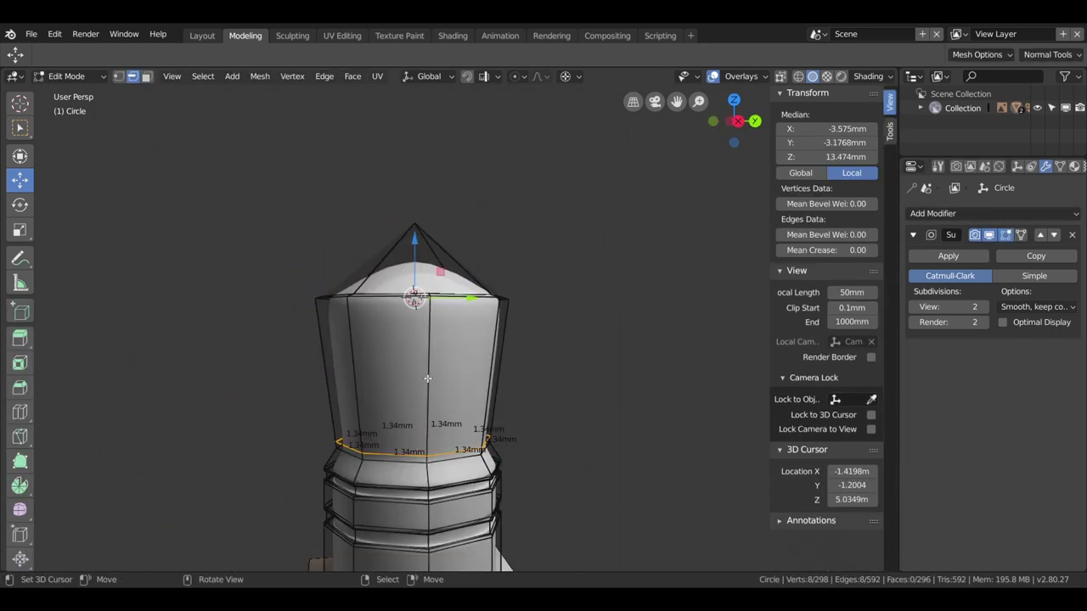
Step: Add another edge loop just under the top rim at factor -0.882 and view the smoothed model
key("ctrl+r")
left_click(427, 378)
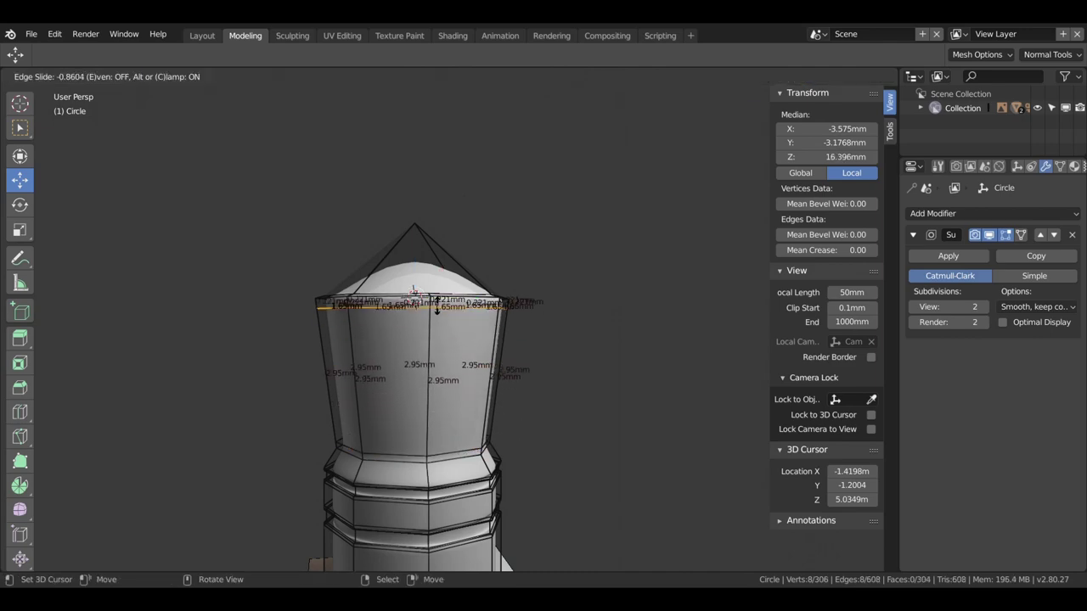
left_click(439, 308)
scroll(438, 308, "down", 2)
scroll(438, 308, "down", 3)
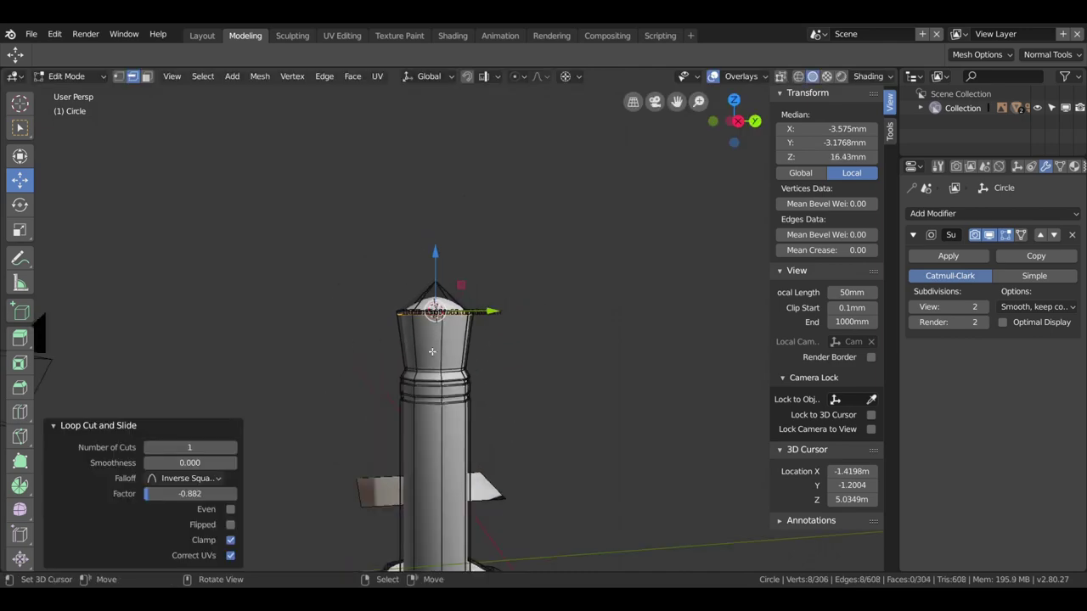
mouse_move(458, 322)
middle_mouse_down()
mouse_move(530, 428)
mouse_move(466, 374)
mouse_move(546, 377)
mouse_move(546, 332)
mouse_move(474, 351)
mouse_move(514, 389)
middle_mouse_up()
key("Tab")
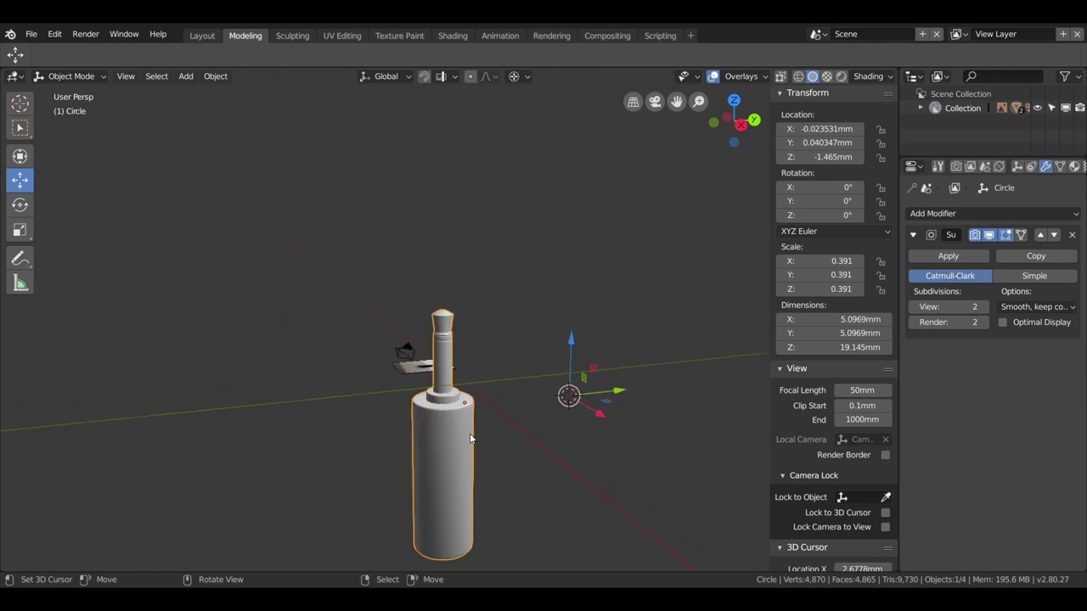
scroll(470, 433, "up", 4)
scroll(477, 367, "up", 3)
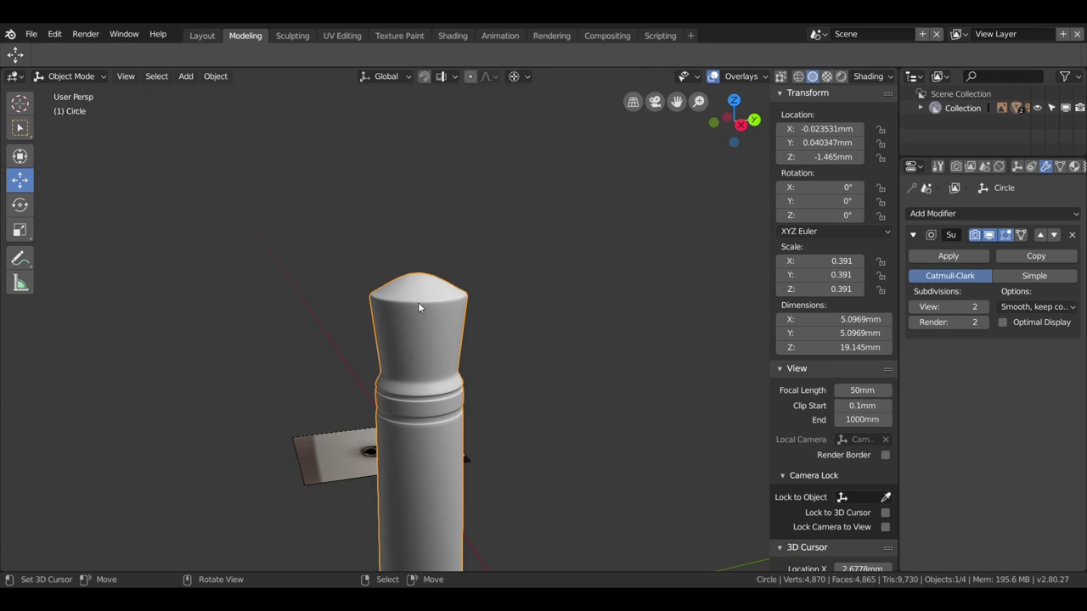
mouse_move(418, 304)
middle_mouse_down()
mouse_move(426, 308)
mouse_move(417, 235)
middle_mouse_up()
key("Tab")
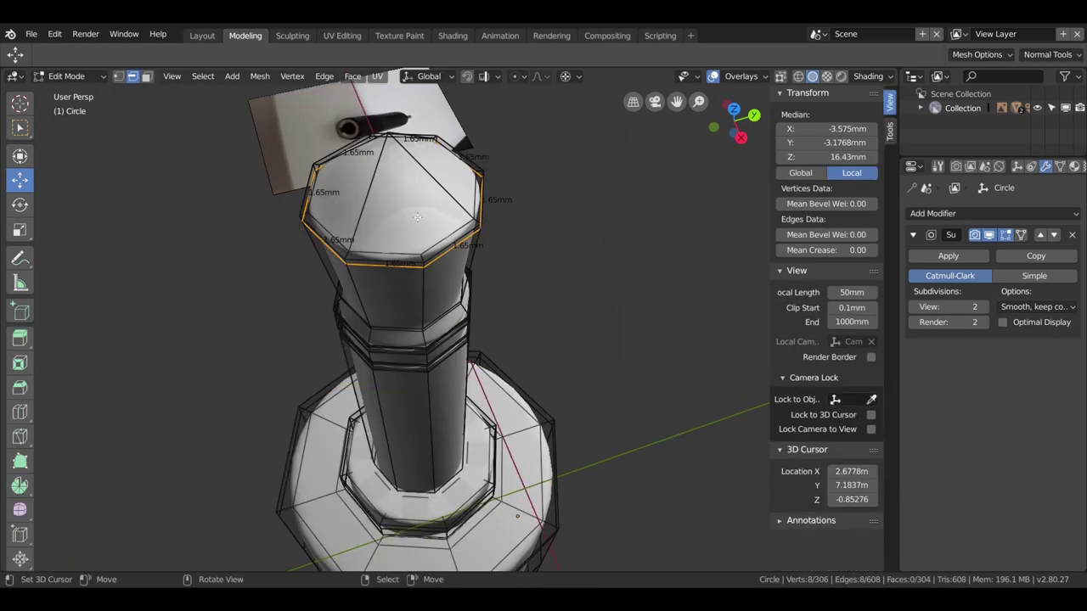
middle_click_drag(398, 180, 427, 188)
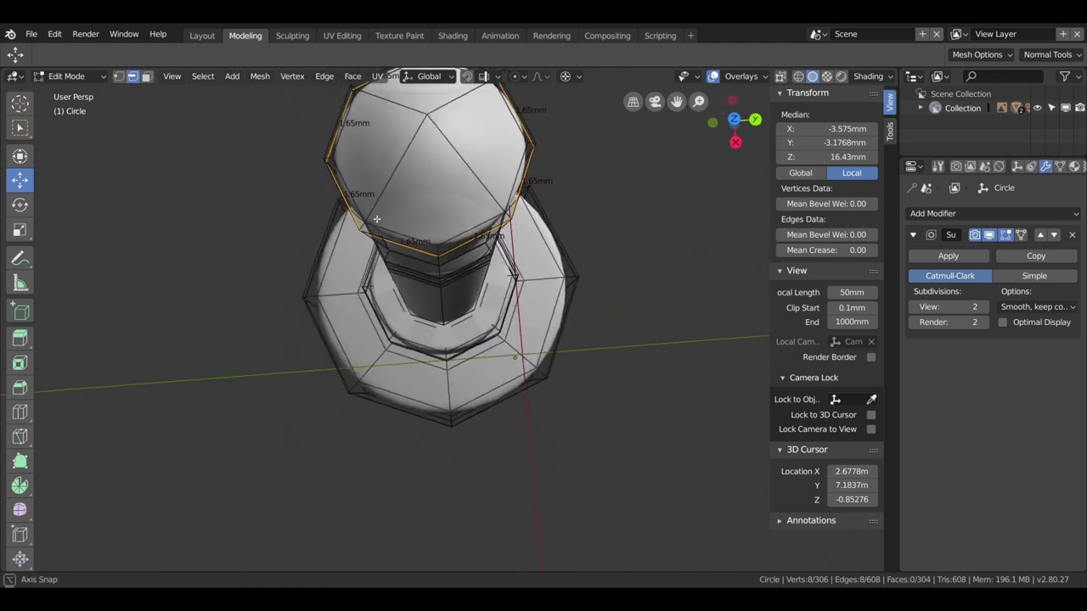
key("ctrl+r")
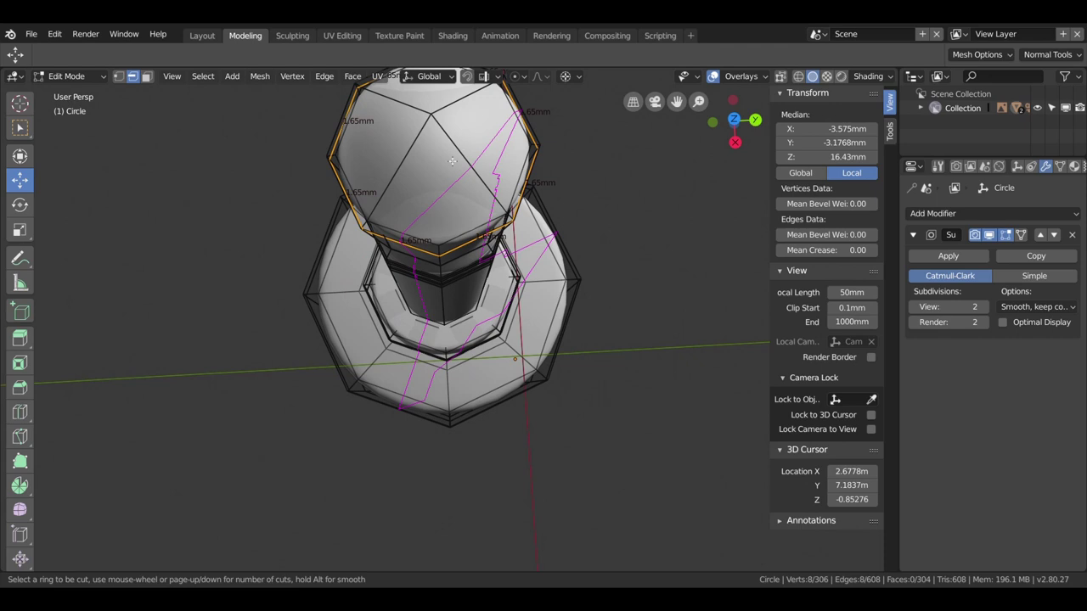
Step: Select the tip's four top faces in face mode and inset them
left_click(146, 76)
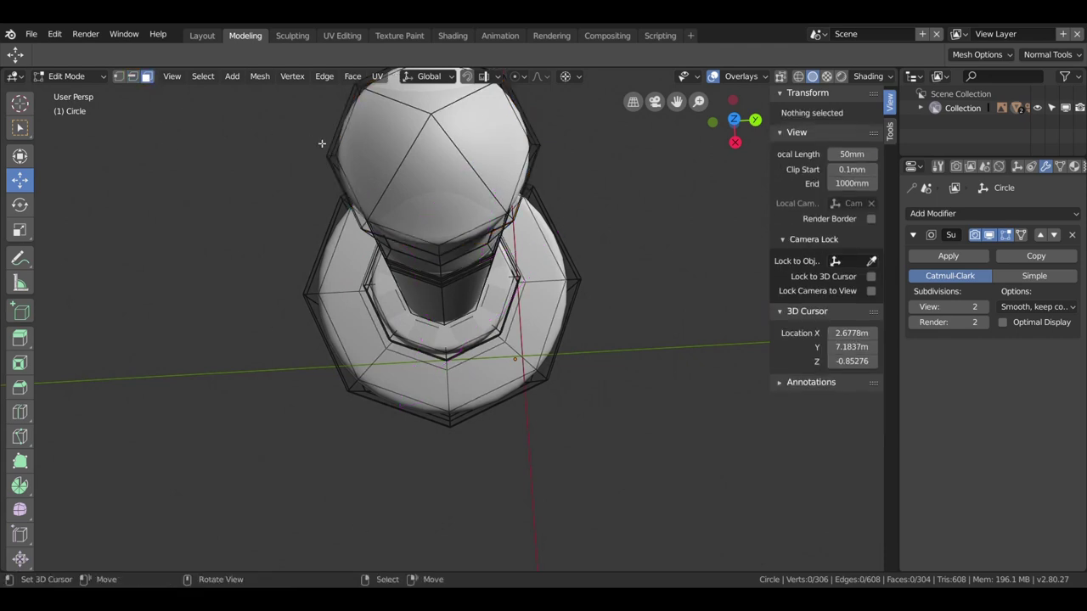
left_click(391, 165)
left_click(459, 104, "shift")
left_click(488, 157, "shift")
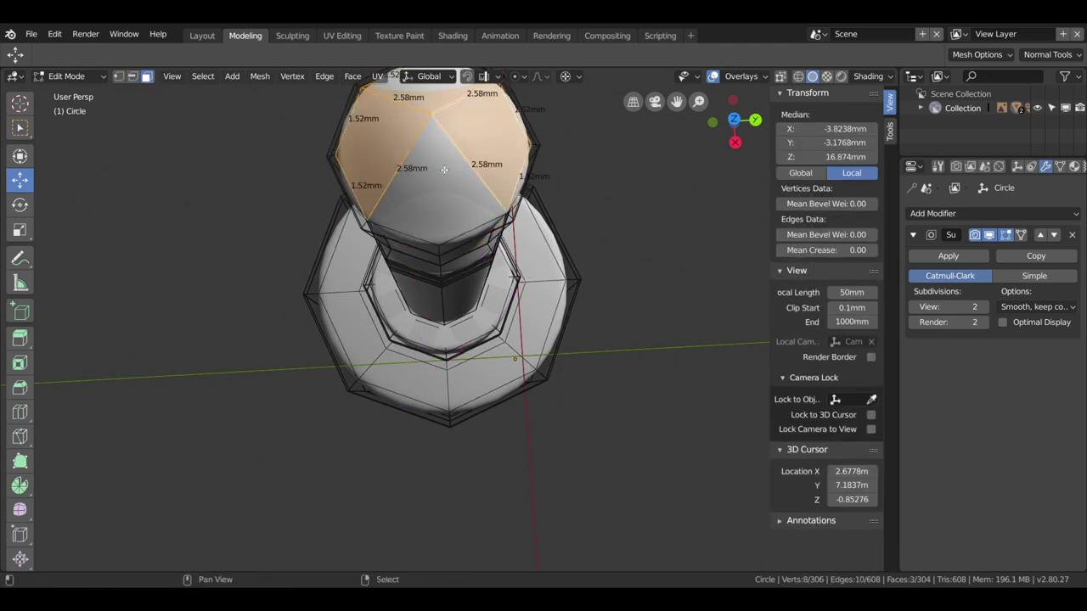
left_click(438, 208, "shift")
key("i")
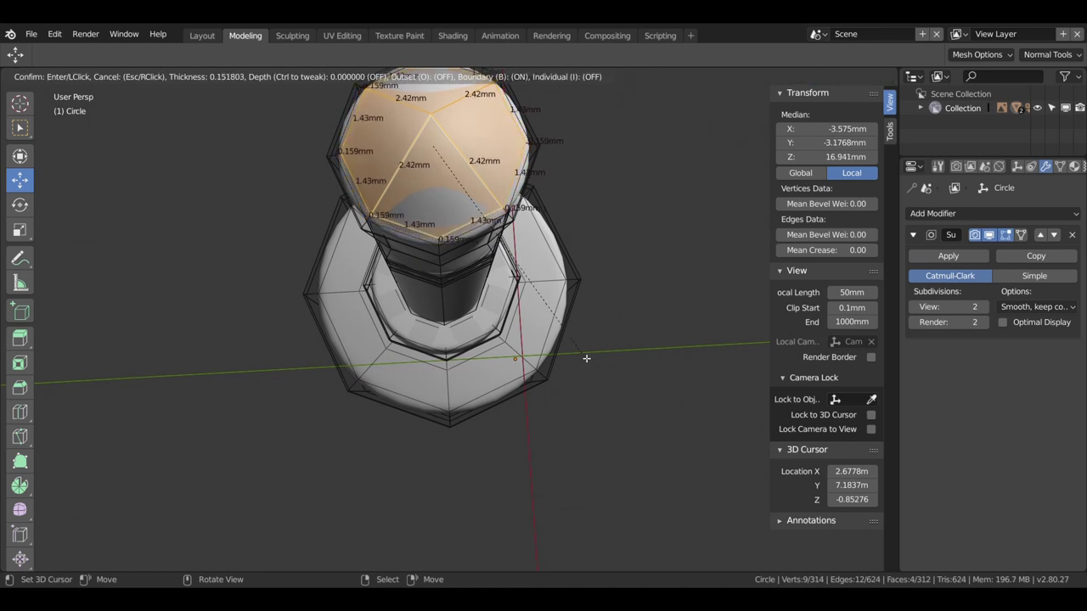
left_click(584, 355)
Step: Try and undo vertex slides, then redo the inset at 2.059 mm, leaving a tiny apex face
key("shift+v")
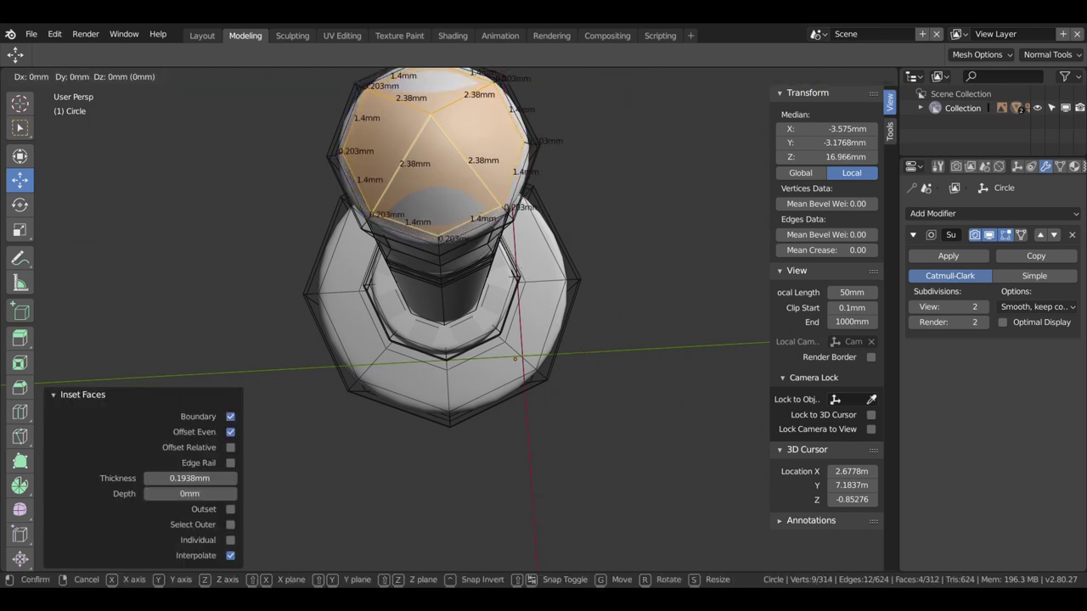
left_click(574, 327)
key("ctrl+z")
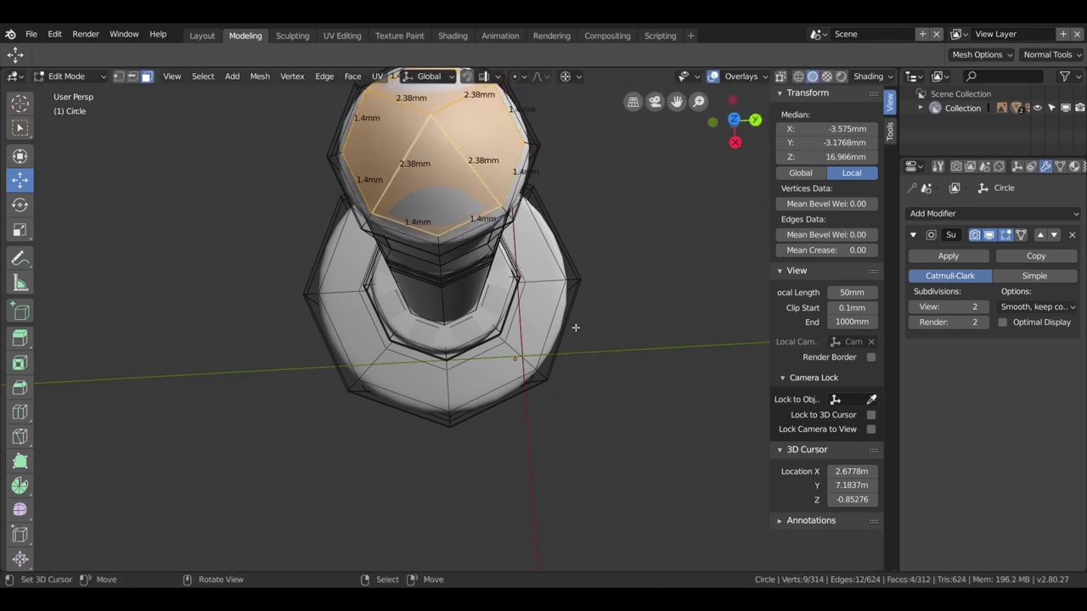
key("shift+v")
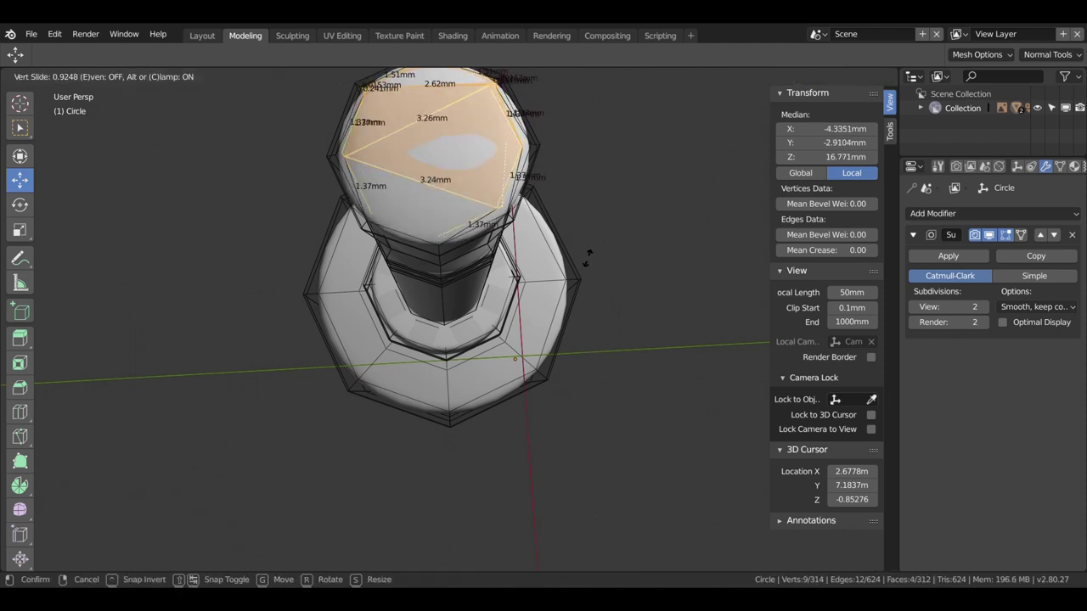
left_click(588, 263)
key("ctrl+z")
key("ctrl+z")
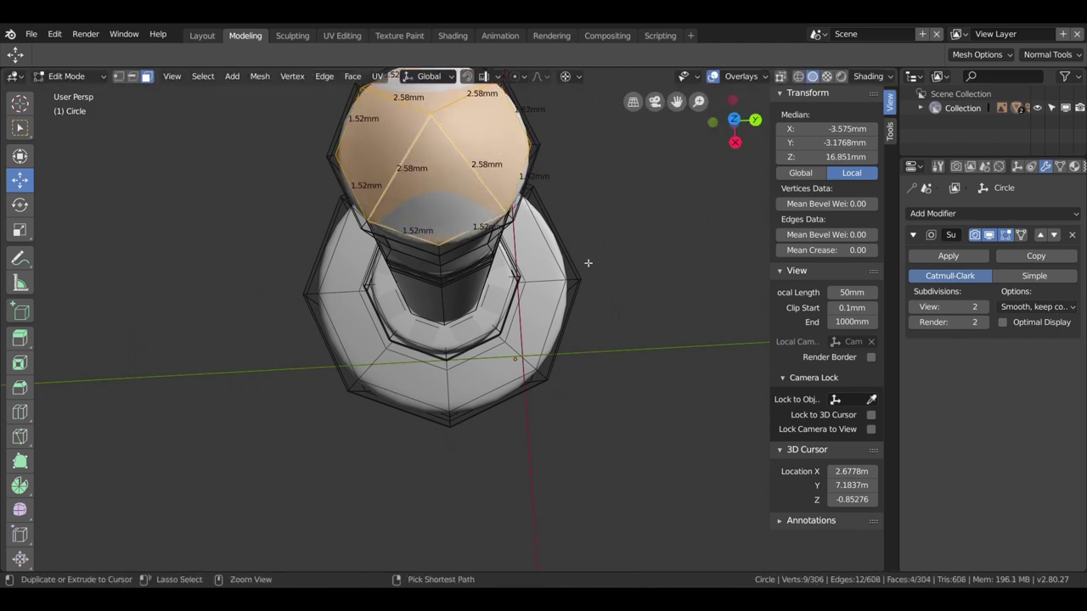
key("i")
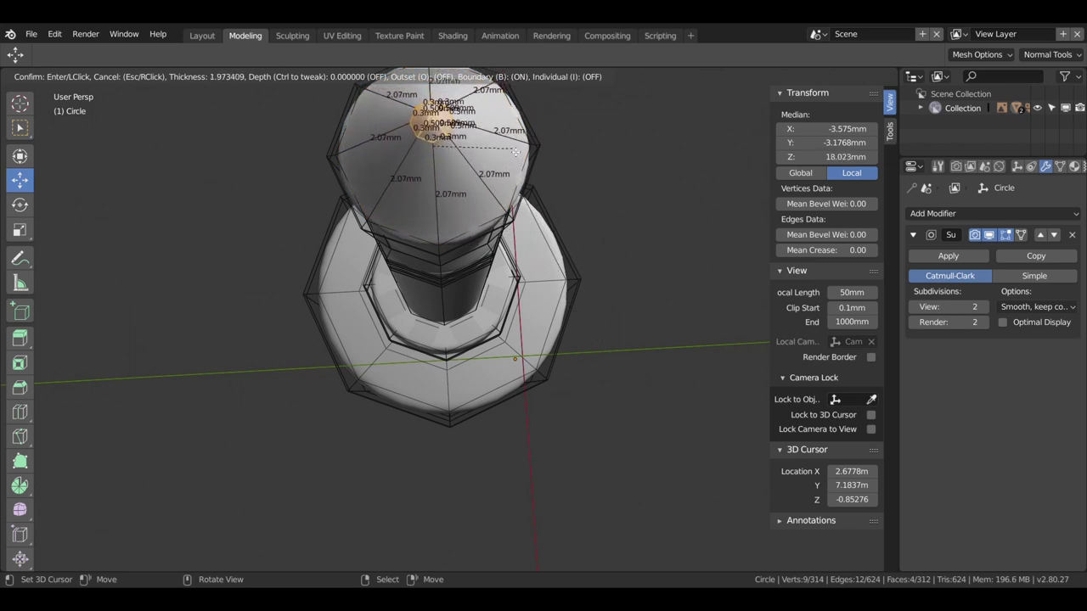
left_click(503, 129)
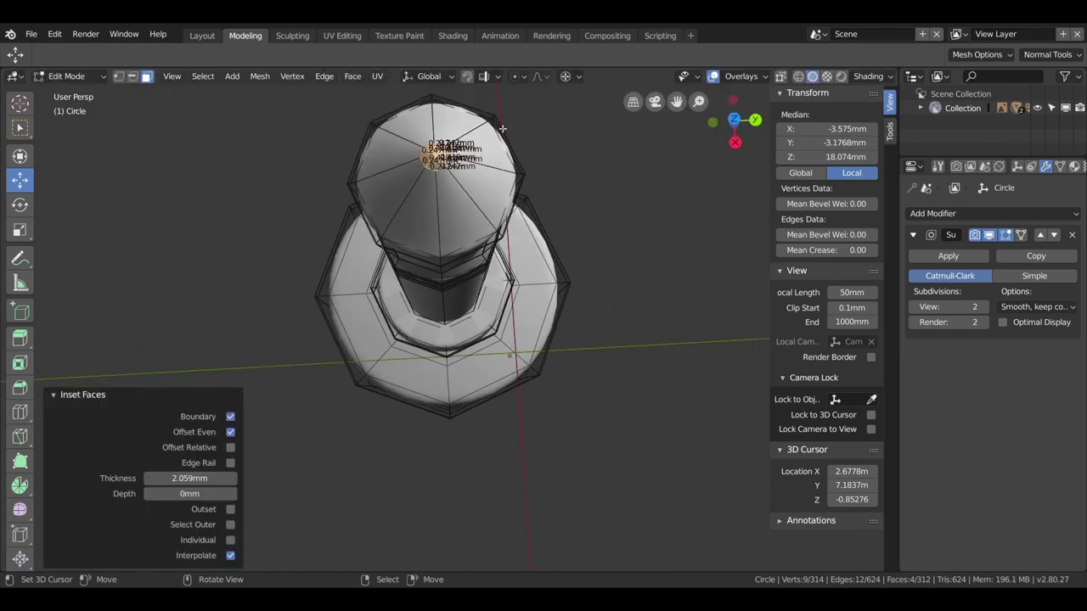
Step: Zoom in on the tip from the side and select the apex vertex alone
middle_click_drag(502, 136, 486, 79)
scroll(495, 198, "up", 2)
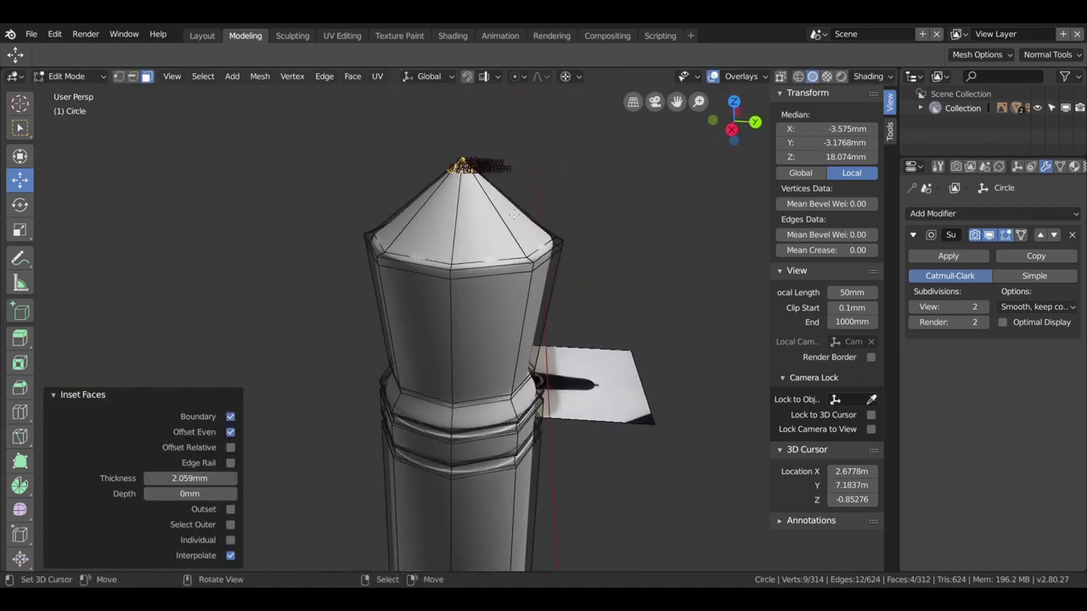
scroll(512, 217, "up", 1)
scroll(509, 238, "up", 2)
scroll(505, 272, "up", 2)
scroll(497, 311, "up", 2)
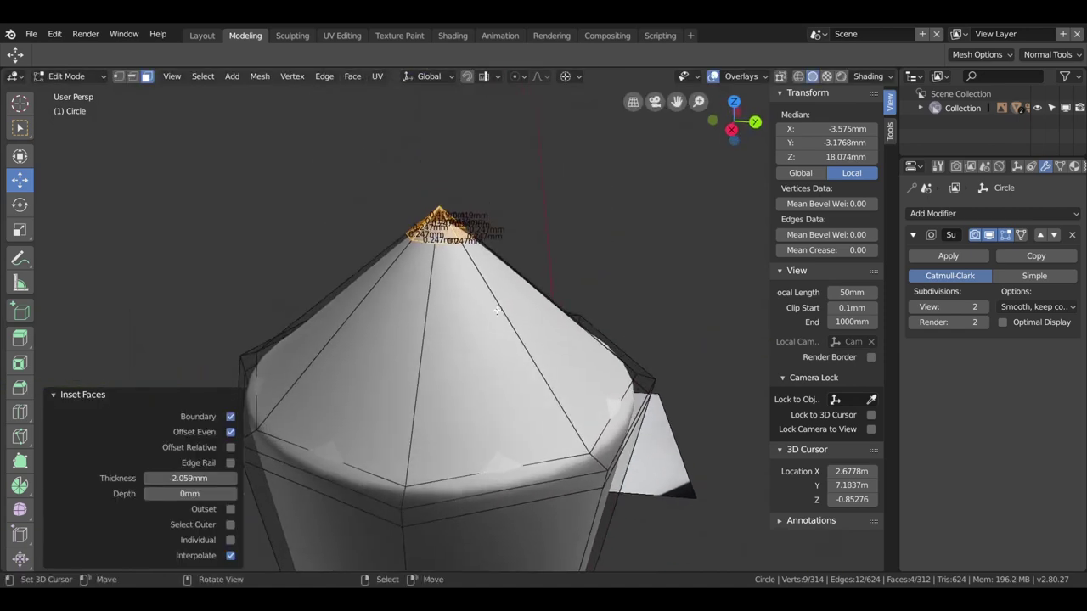
scroll(496, 310, "up", 2)
scroll(495, 310, "up", 2)
scroll(496, 310, "up", 1)
left_click(119, 77)
right_click(440, 194)
Step: Move the apex vertex down 0.101 mm along Z
left_click(454, 153)
key("g")
key("z")
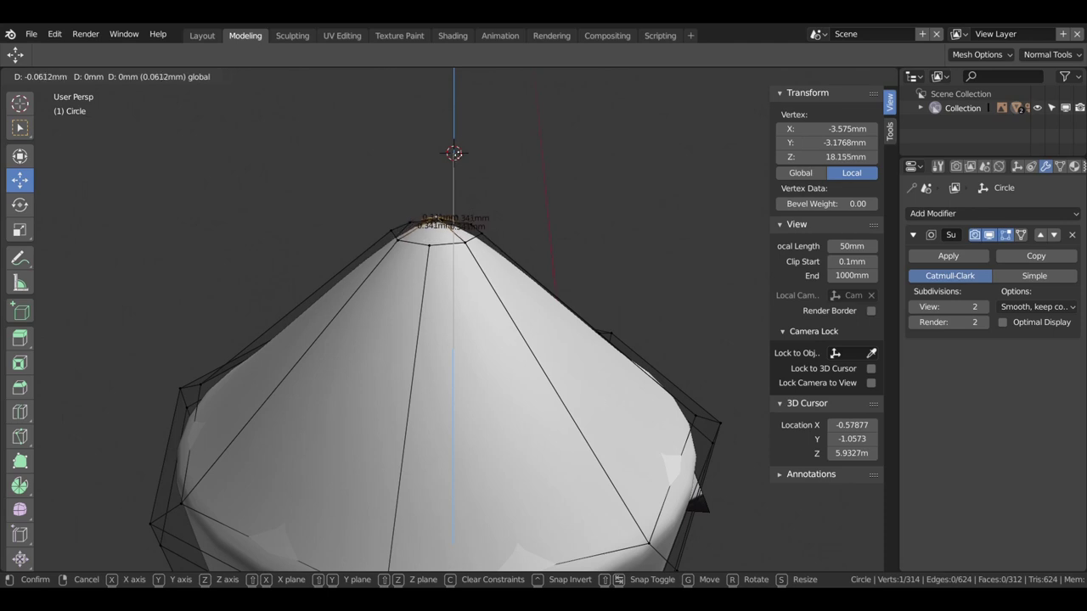
left_click(457, 128)
Step: Zoom out to see the whole column and start a loop cut on the narrow shaft
mouse_move(457, 128)
middle_mouse_down()
mouse_move(424, 314)
mouse_move(459, 338)
mouse_move(531, 348)
mouse_move(498, 356)
mouse_move(534, 337)
mouse_move(372, 356)
mouse_move(478, 378)
mouse_move(490, 404)
mouse_move(515, 189)
middle_mouse_up()
scroll(425, 314, "down", 4)
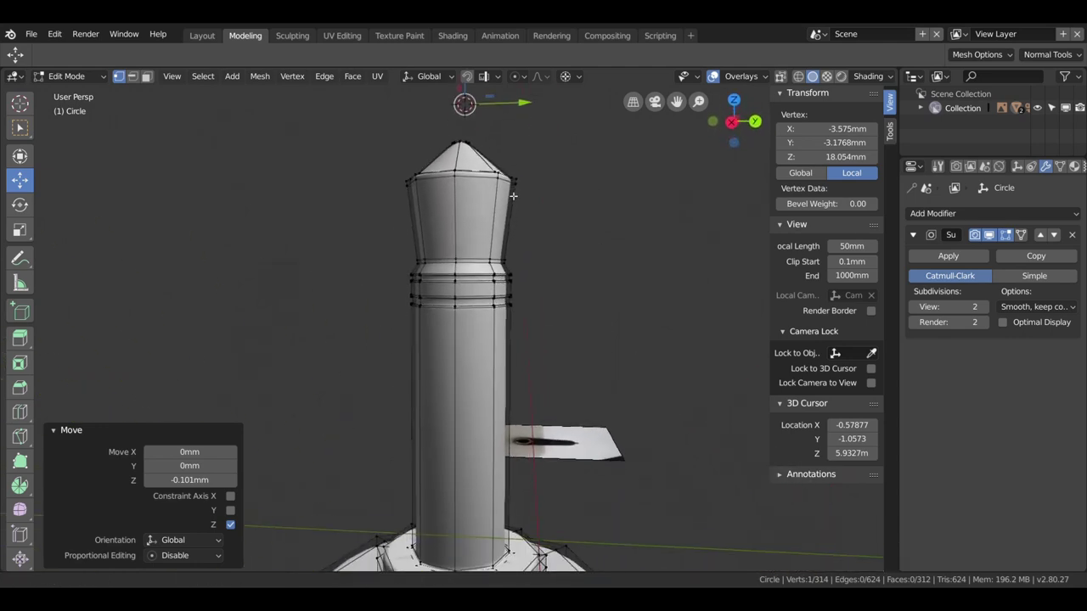
scroll(514, 188, "down", 2)
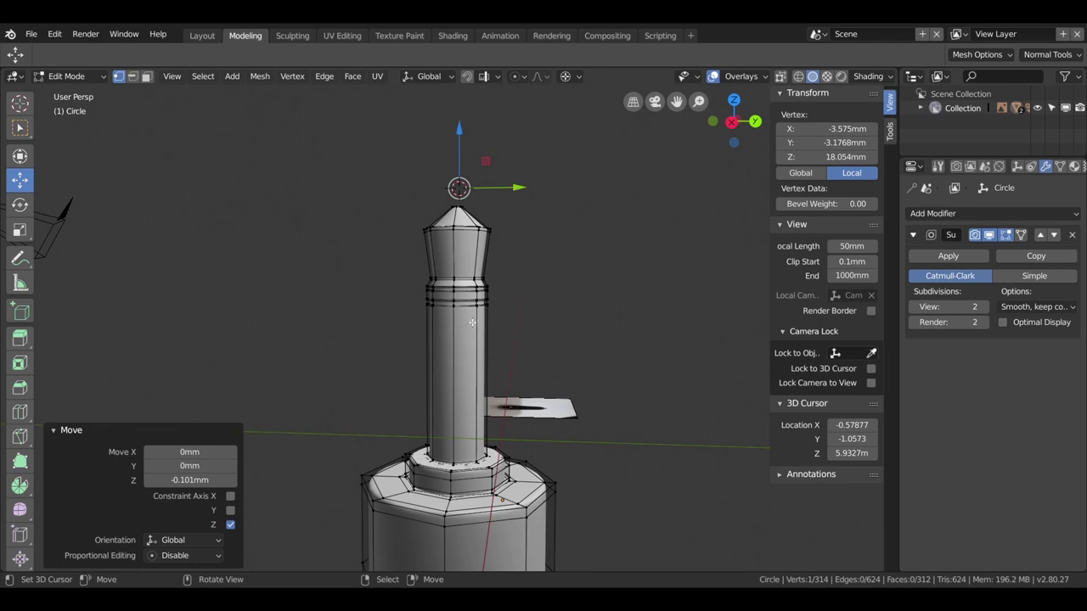
key("ctrl+r")
Step: Add three evenly spaced edge loops around the narrow shaft
scroll(468, 374, "up", 2)
left_click(468, 373)
right_click(468, 374)
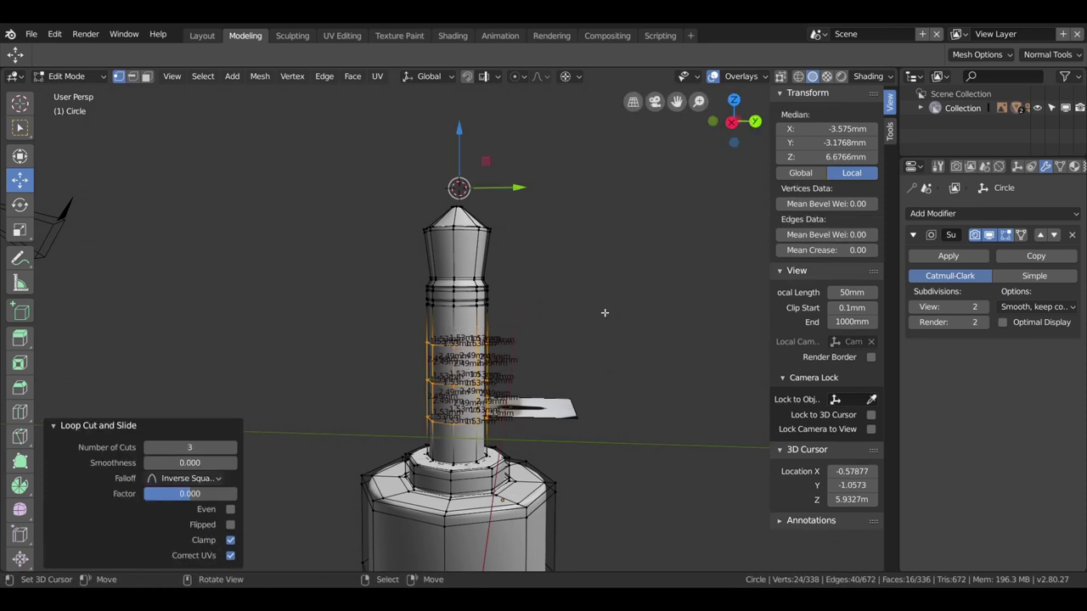
Step: Turn off the Edge Length overlay and check the front and right orthographic views
left_click(761, 78)
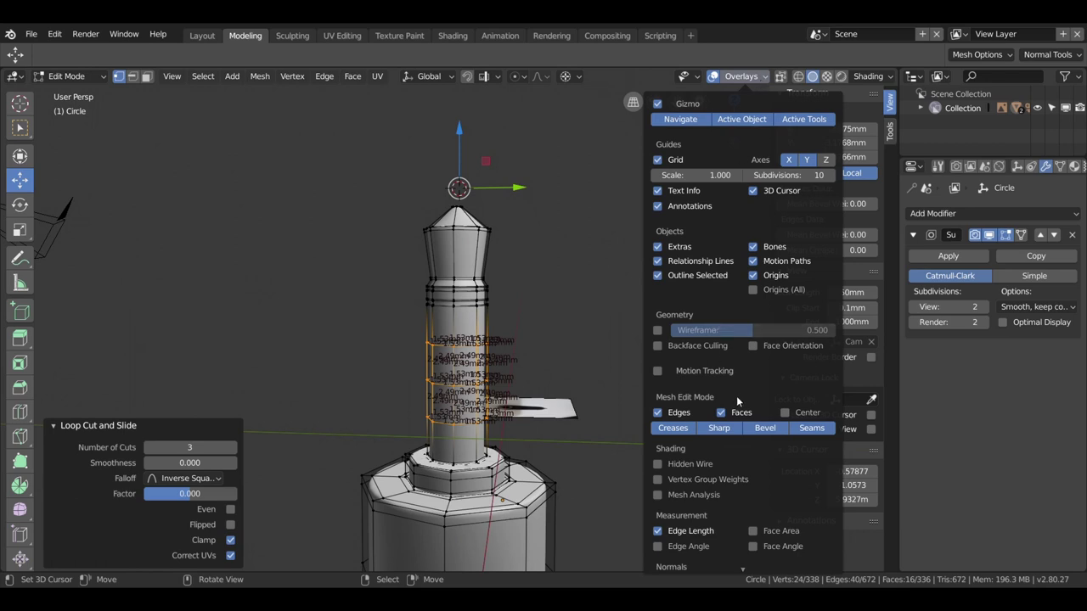
left_click(658, 532)
scroll(578, 360, "down", 2)
scroll(578, 360, "down", 3)
mouse_move(578, 360)
middle_mouse_down()
mouse_move(483, 383)
mouse_move(463, 321)
mouse_move(559, 410)
mouse_move(102, 364)
mouse_move(403, 531)
mouse_move(170, 301)
mouse_move(233, 198)
middle_mouse_up()
key("KP_1")
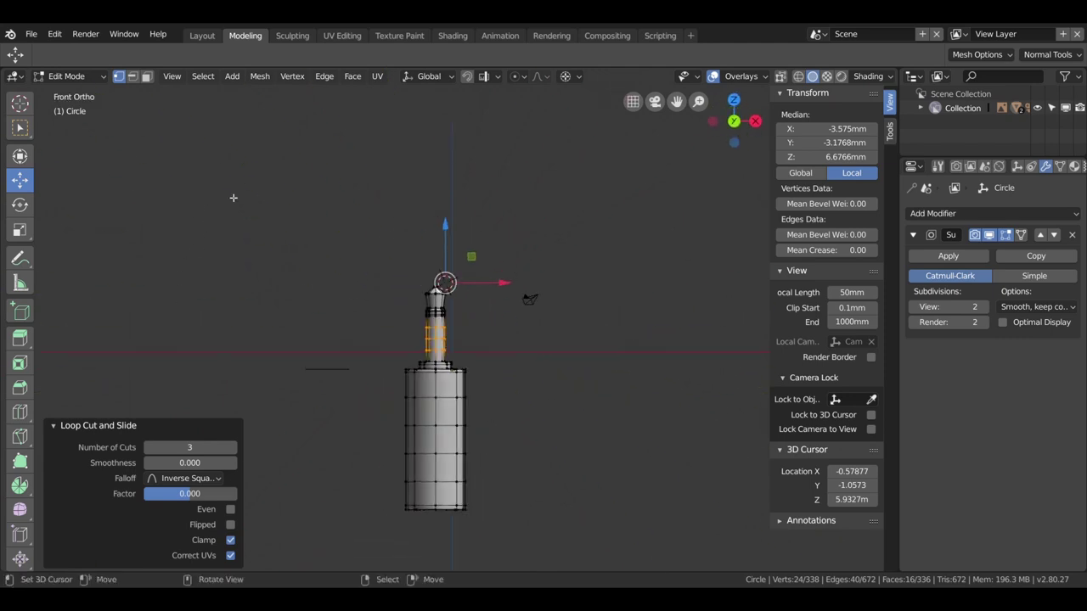
key("KP_3")
key("KP_1")
Step: Switch to Bottom Ortho and frame the circle mesh up close
key("KP_7")
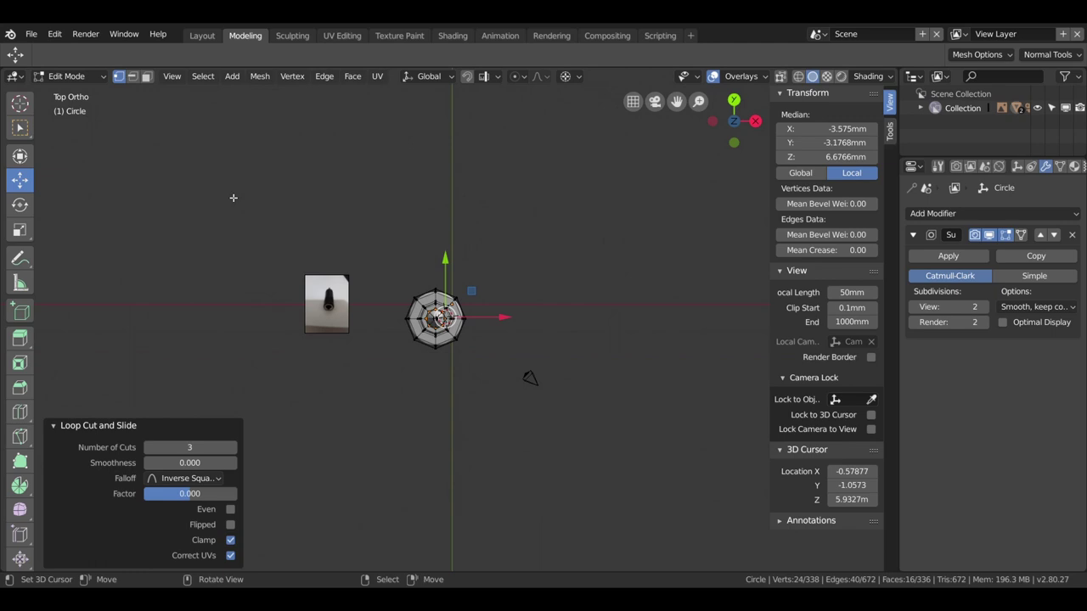
key("ctrl+KP_7")
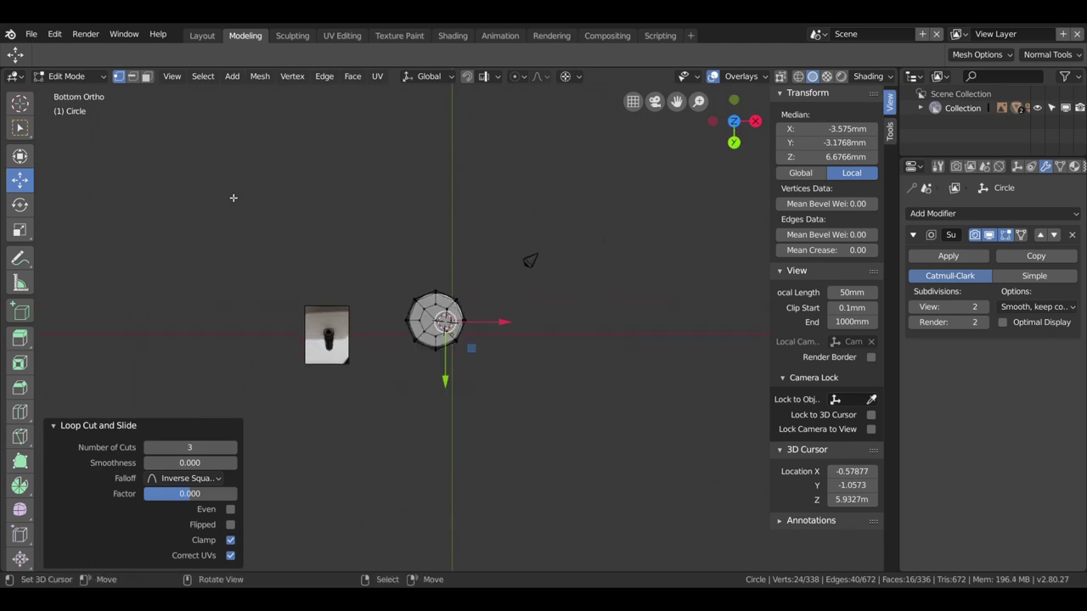
key("KP_Decimal")
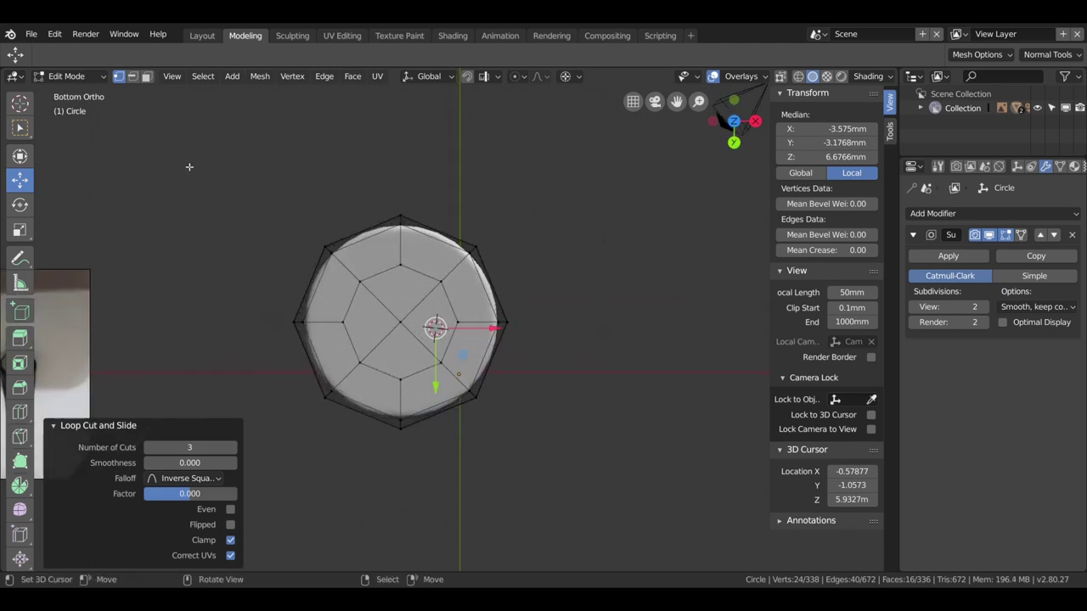
scroll(429, 316, "up", 1)
scroll(433, 312, "up", 1)
scroll(438, 308, "up", 1)
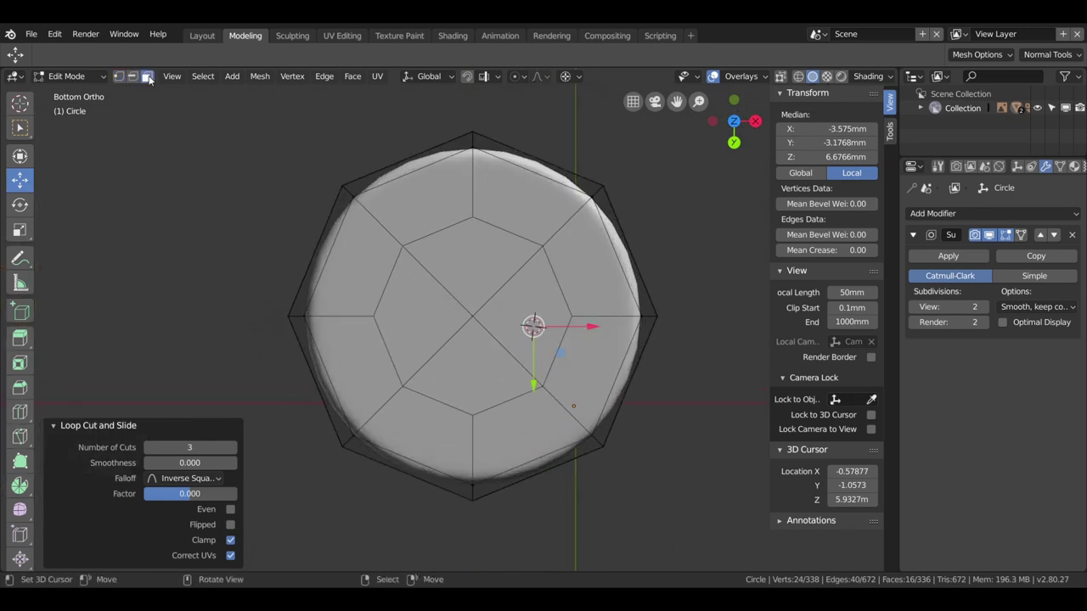
Step: Delete the inner centre faces of the base to open a hole, then view from the front
left_click(465, 268)
left_click(509, 359, "ctrl")
left_click(422, 343, "ctrl")
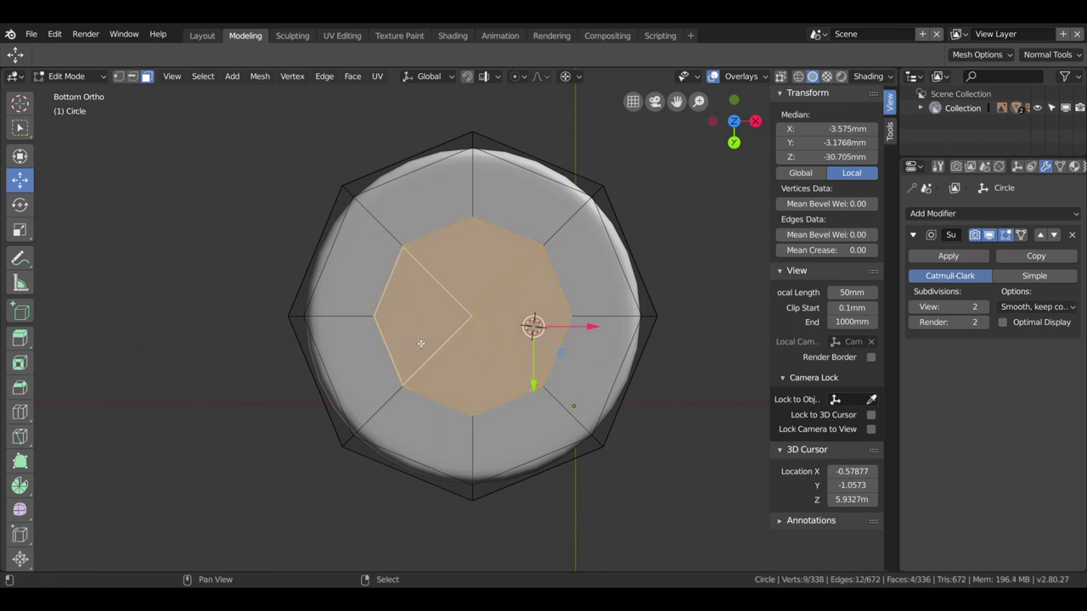
key("x")
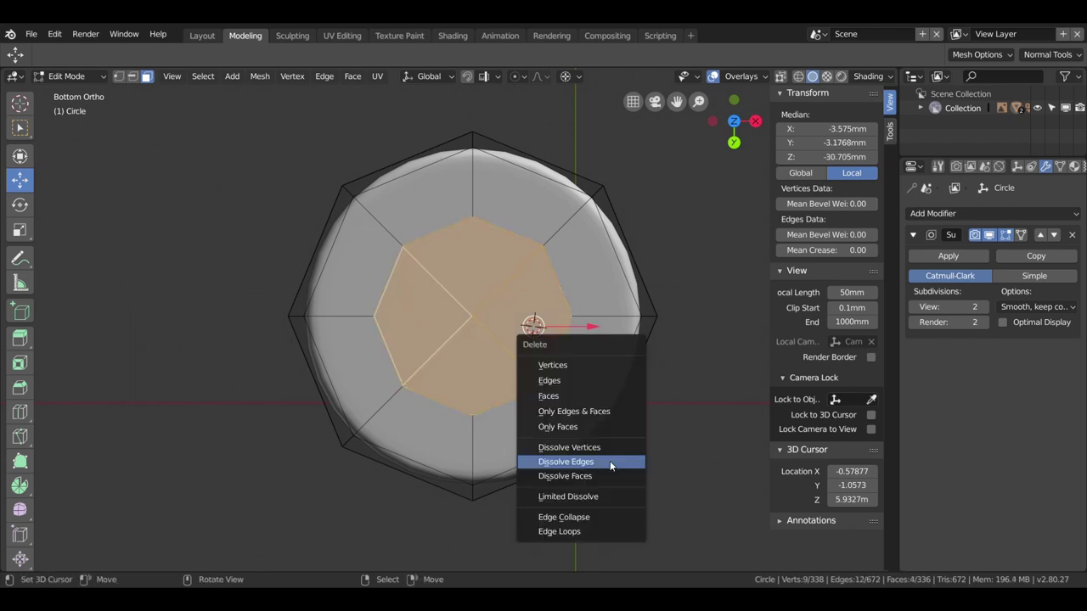
left_click(586, 397)
middle_click_drag(586, 397, 548, 365)
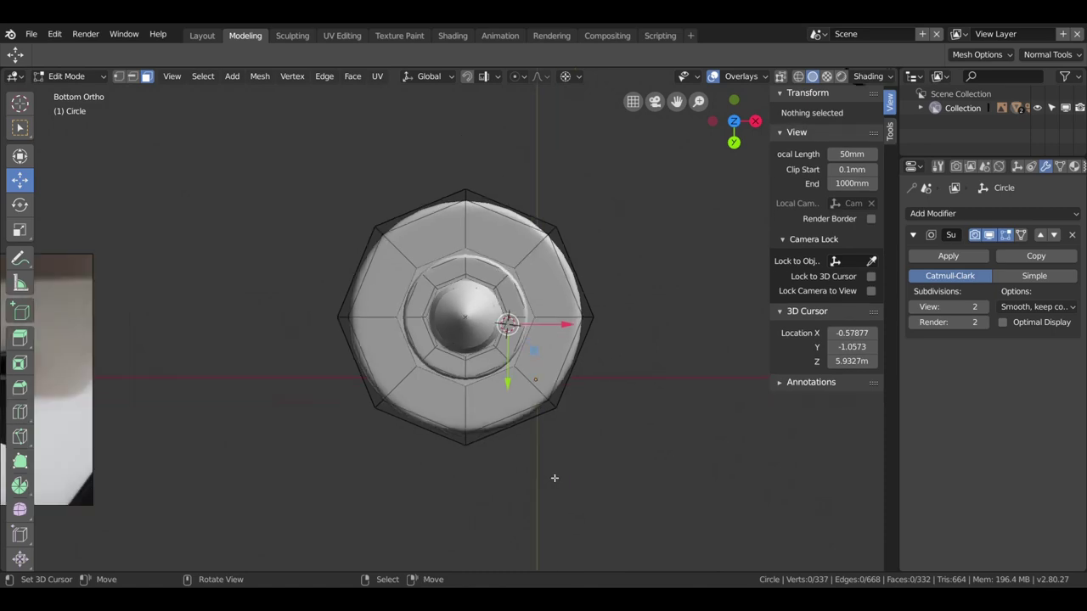
key("KP_1")
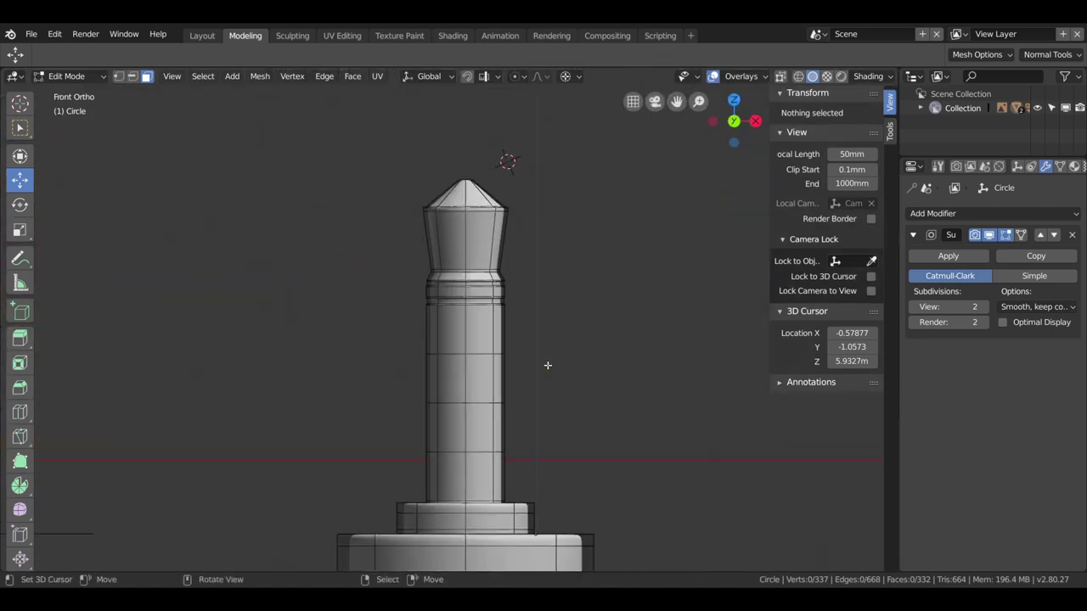
Step: Inspect the model from the side, back and bottom views and frame its upper body
key("KP_3")
key("ctrl+KP_1")
key("ctrl+KP_3")
key("ctrl+KP_7")
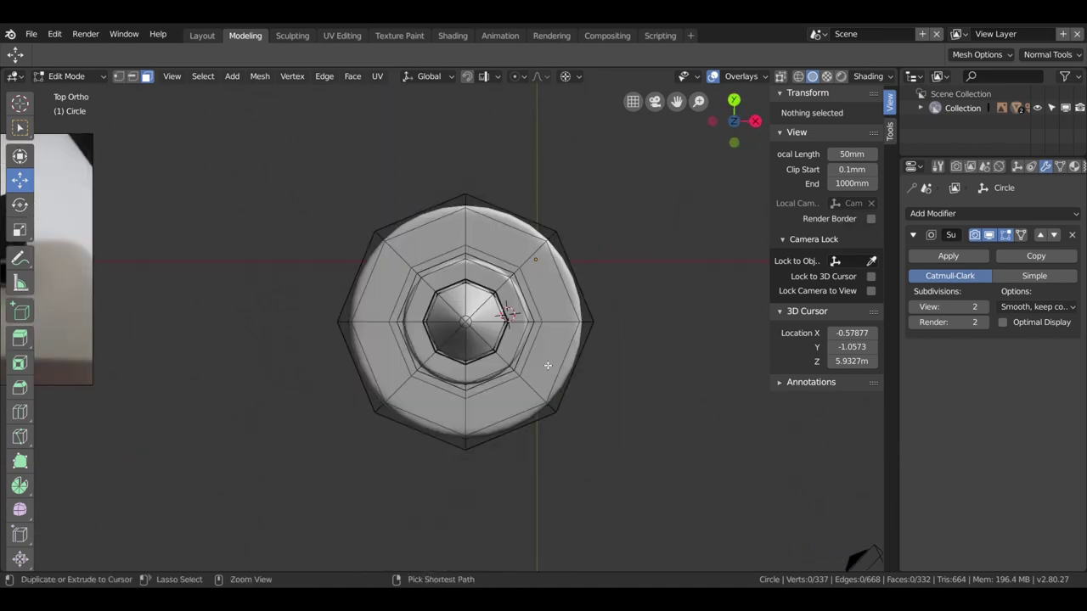
key("KP_3")
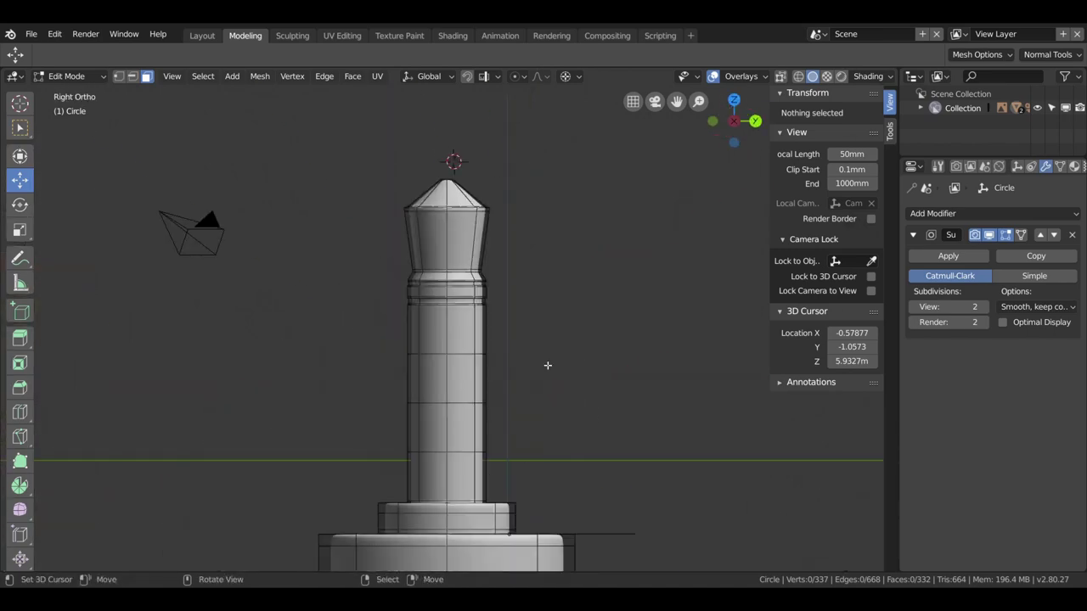
scroll(545, 363, "up", 2)
middle_click_drag(555, 357, 563, 142, "shift")
scroll(553, 265, "down", 3)
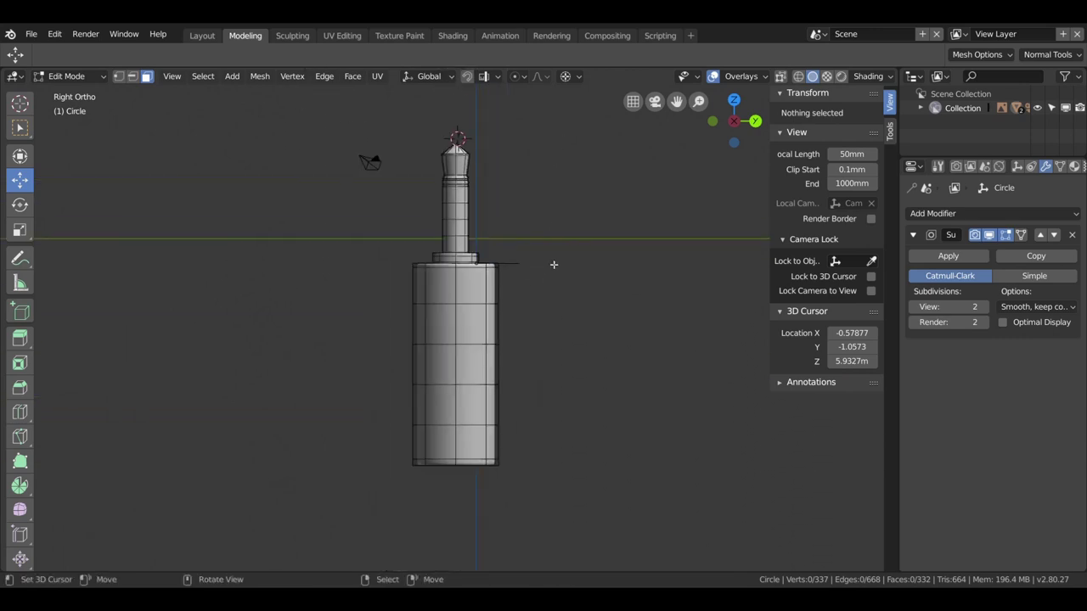
Step: Switch to wireframe shading and select a face on the base from above
key("z")
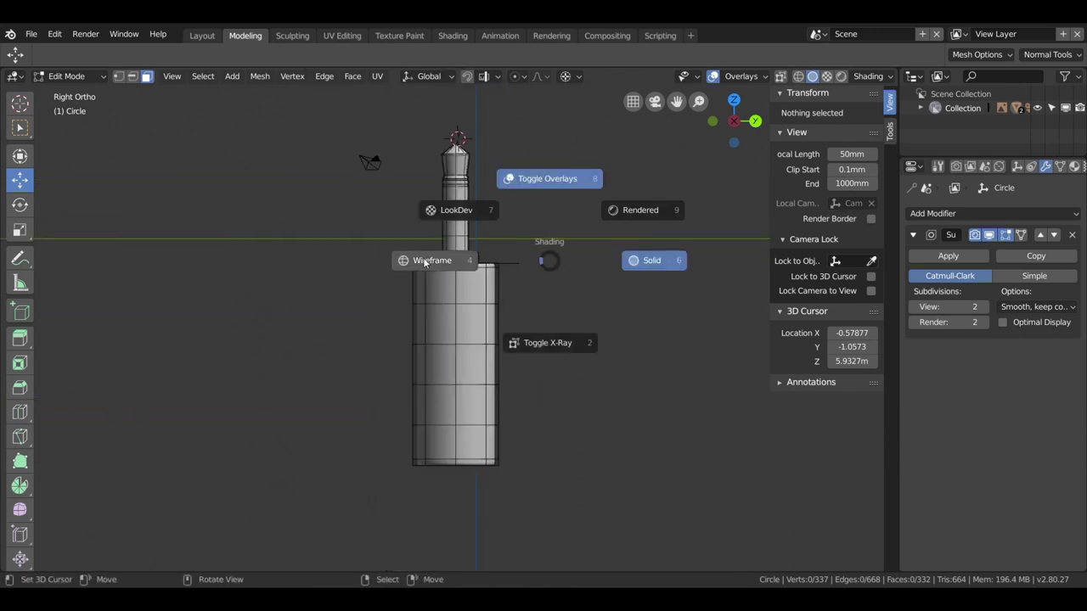
left_click(424, 263)
scroll(559, 324, "up", 2)
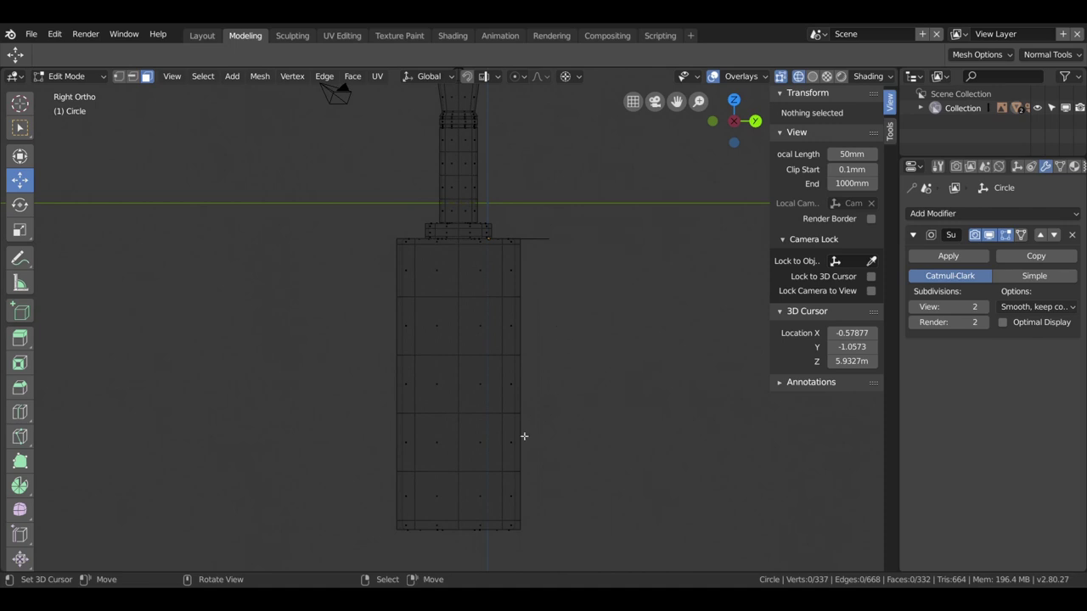
middle_click_drag(501, 448, 536, 343)
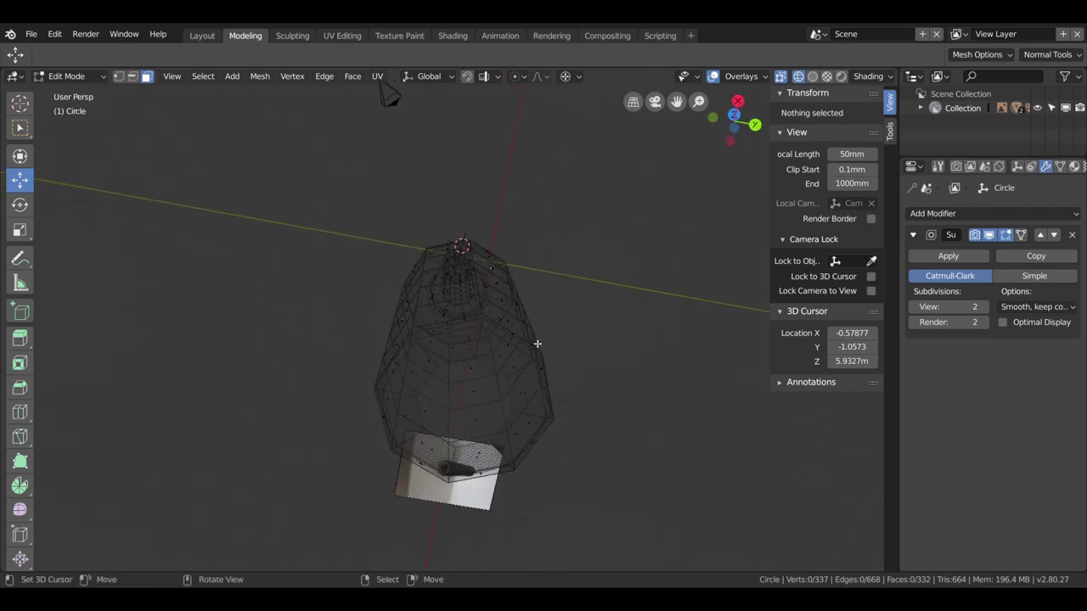
left_click(500, 374)
left_click(132, 77)
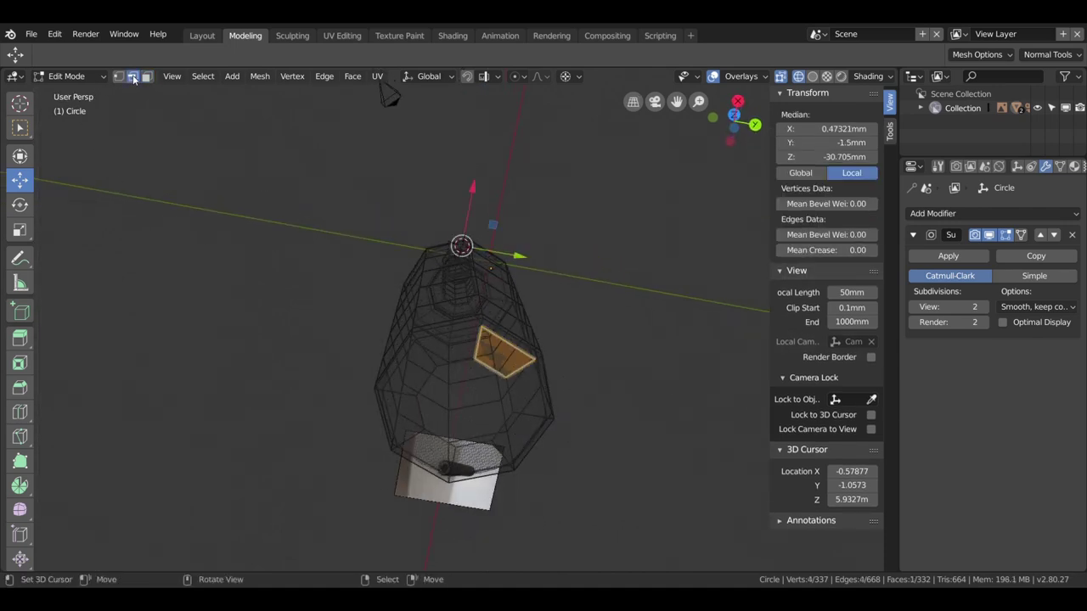
Step: Select the base opening's inner edge loop and extrude it 11.7 mm along local Z
left_click(487, 368)
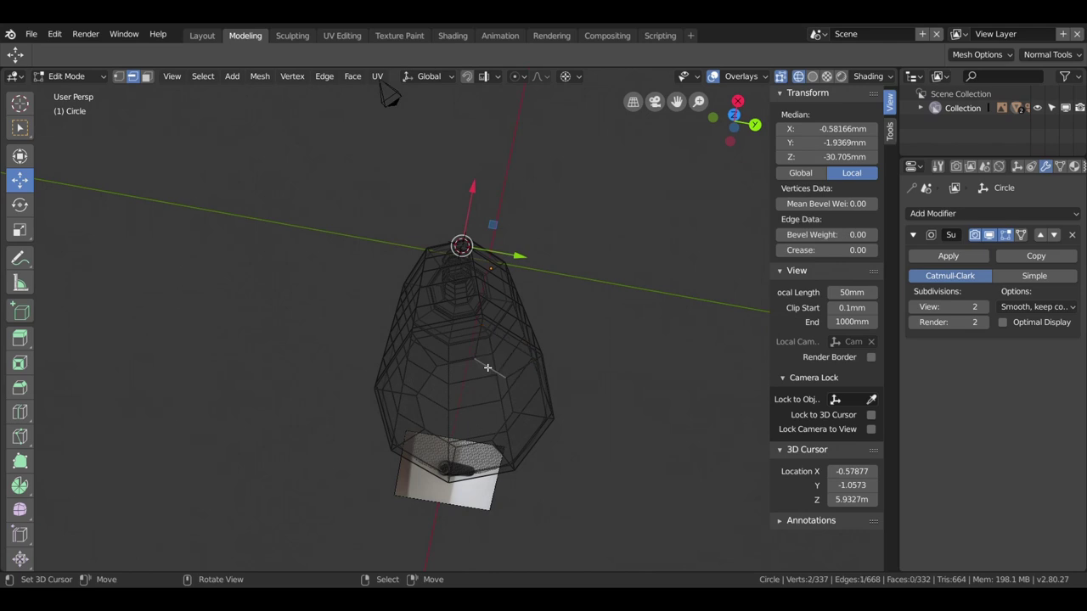
key("alt+a")
left_click(488, 368, "alt")
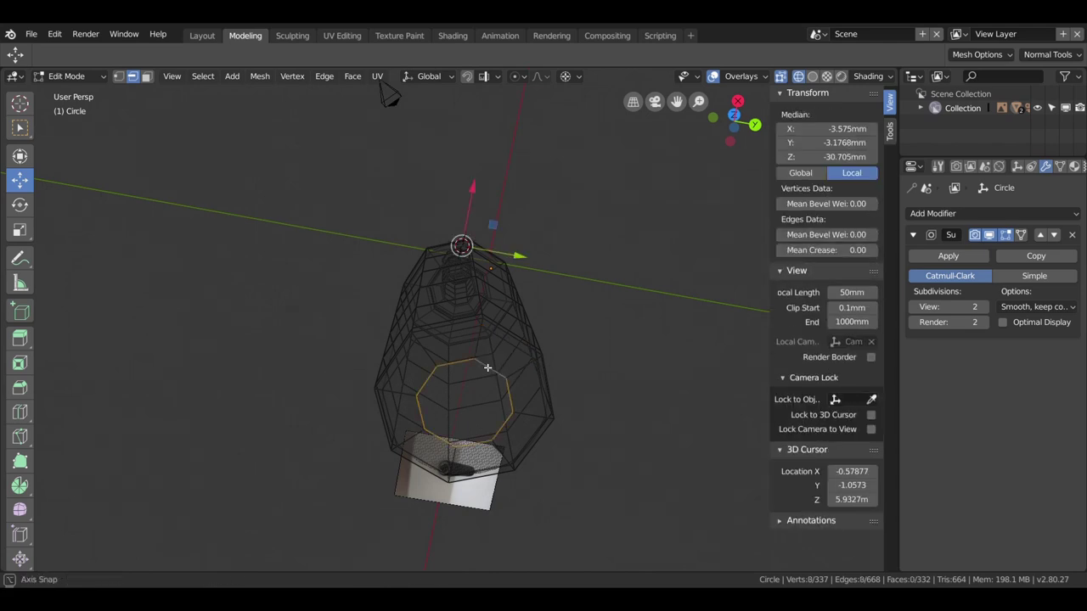
key("KP_3")
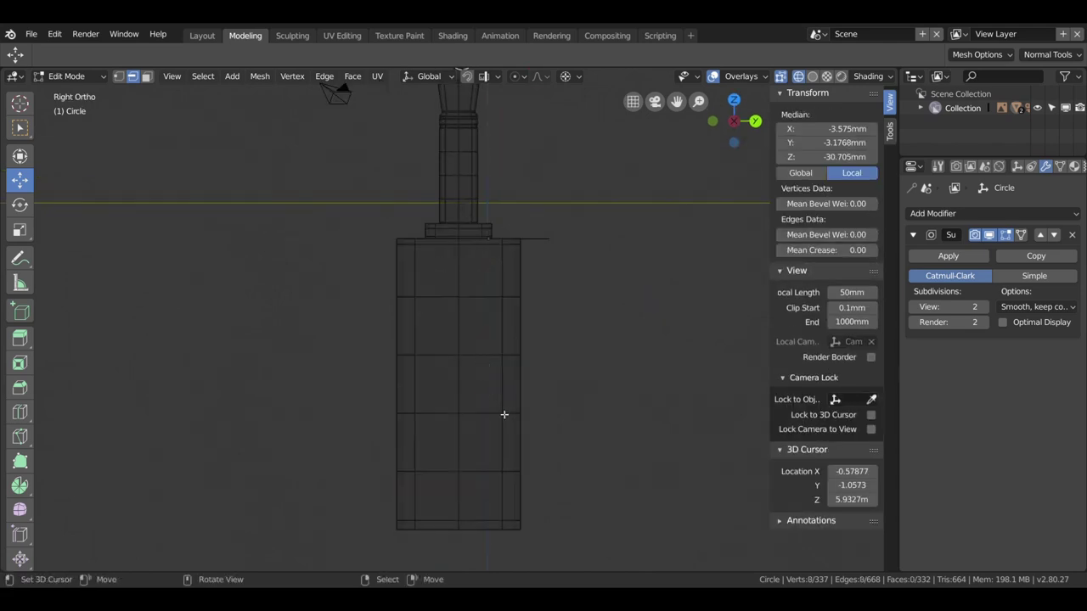
key("e")
key("z")
key("z")
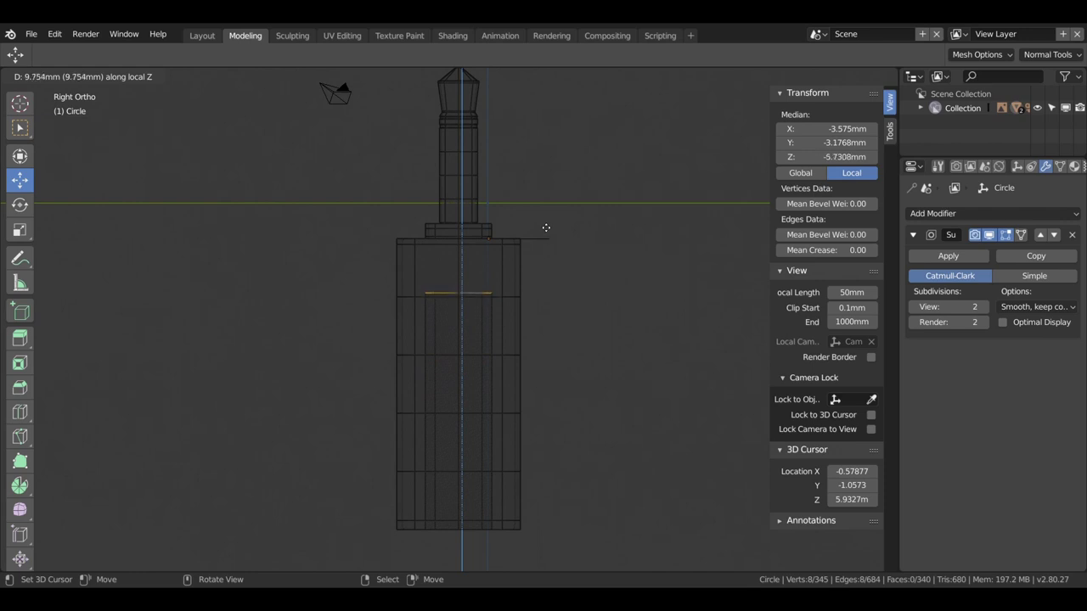
left_click(545, 182)
mouse_move(510, 364)
middle_mouse_down()
mouse_move(527, 371)
mouse_move(538, 327)
mouse_move(521, 345)
middle_mouse_up()
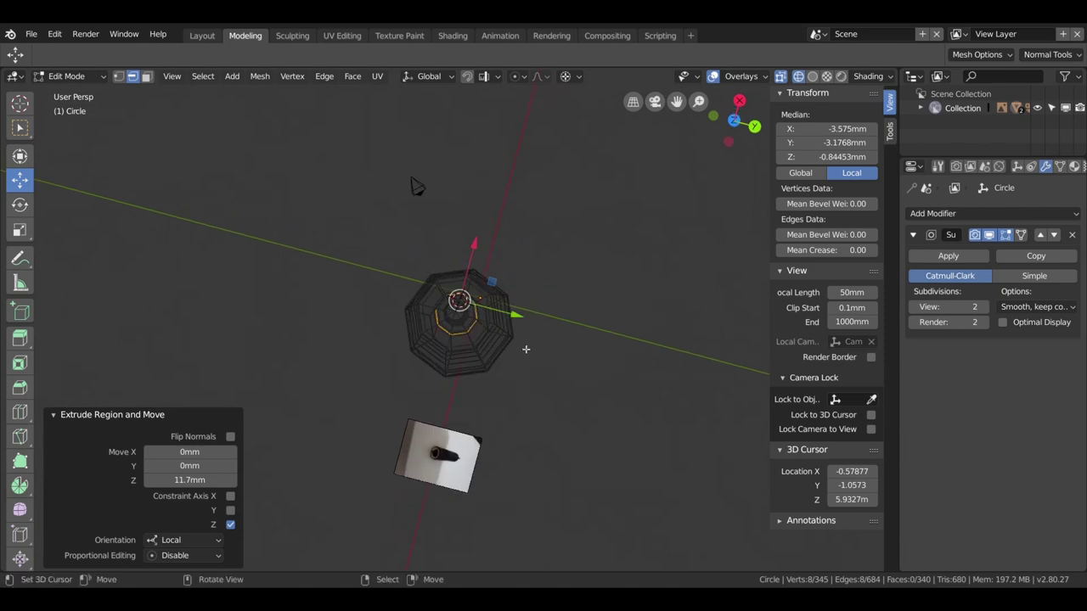
Step: Return to solid shading and undo the extrusion twice, viewing the tube side-on
key("z")
left_click(564, 384)
scroll(577, 399, "up", 2)
scroll(585, 408, "up", 3)
mouse_move(585, 409)
middle_mouse_down()
mouse_move(575, 359)
mouse_move(589, 388)
mouse_move(607, 394)
middle_mouse_up()
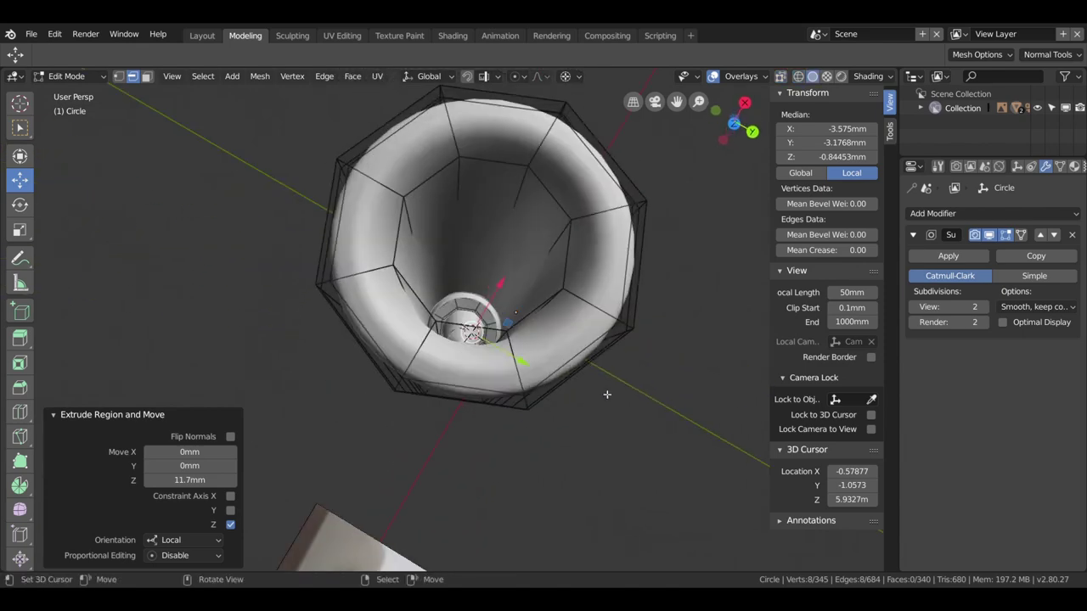
key("ctrl+z")
key("ctrl+z")
key("ctrl+z")
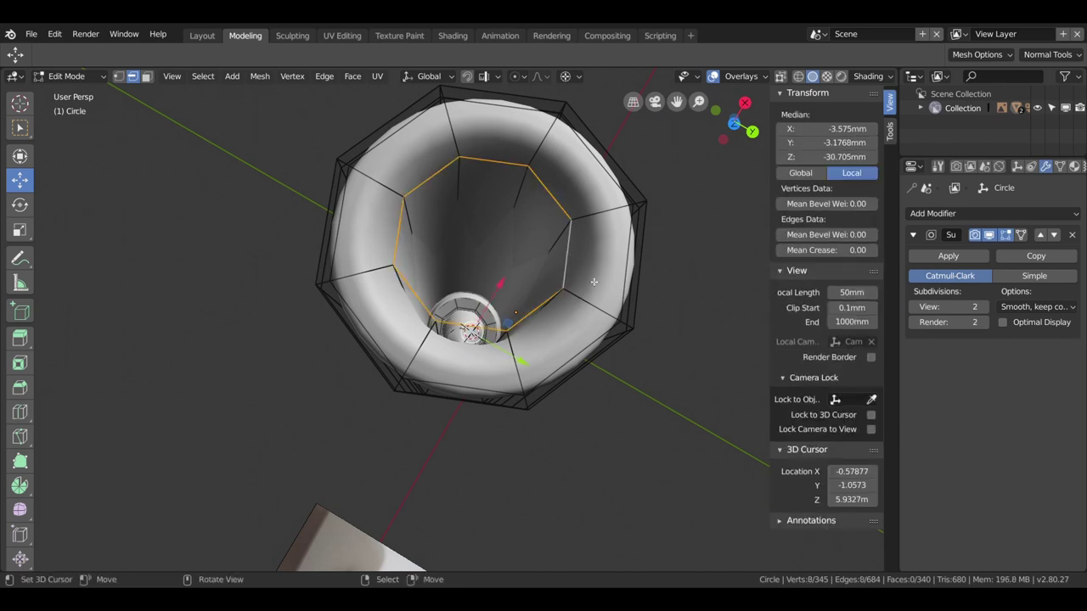
key("ctrl+z")
mouse_move(600, 238)
middle_mouse_down()
mouse_move(594, 182)
mouse_move(581, 369)
middle_mouse_up()
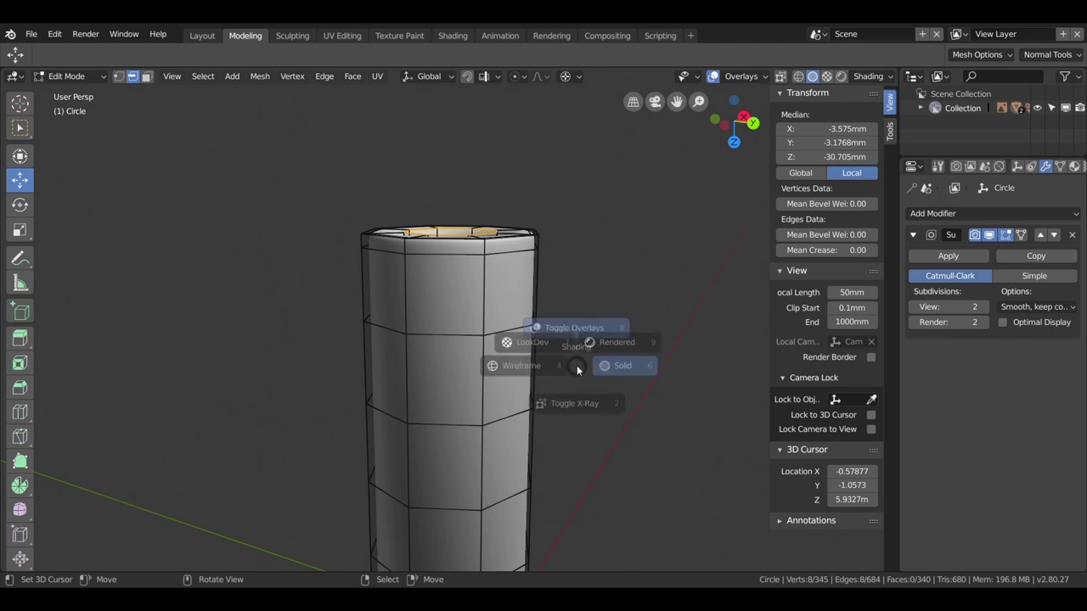
Step: In wireframe, nudge the selected loop along Z to sit level with the opening
left_click(462, 367)
mouse_move(536, 311)
middle_mouse_down()
mouse_move(558, 305)
mouse_move(560, 317)
middle_mouse_up()
left_click(582, 284)
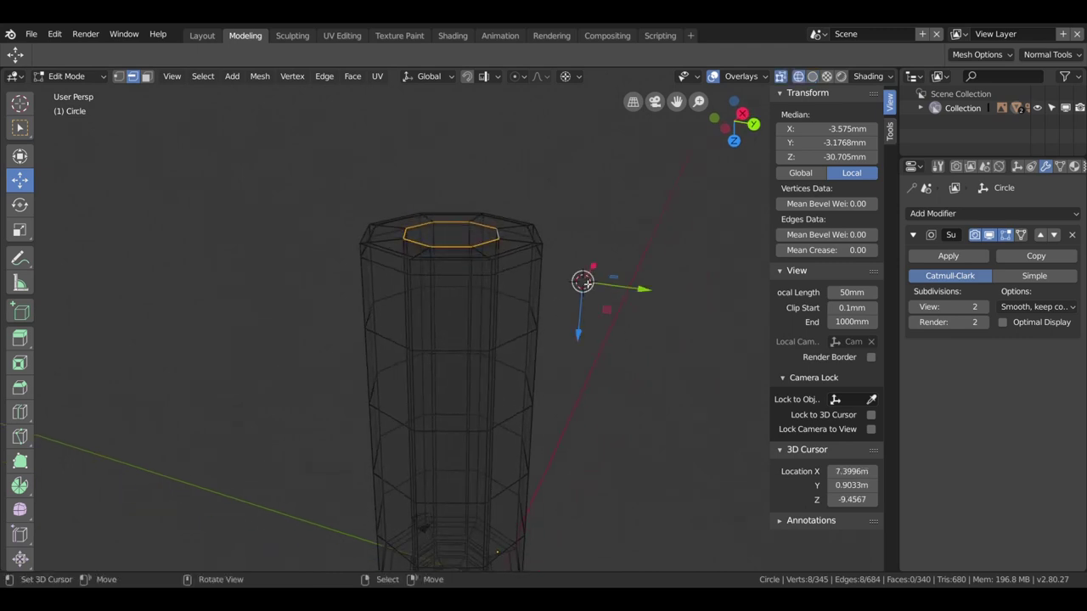
left_click_drag(583, 328, 581, 335)
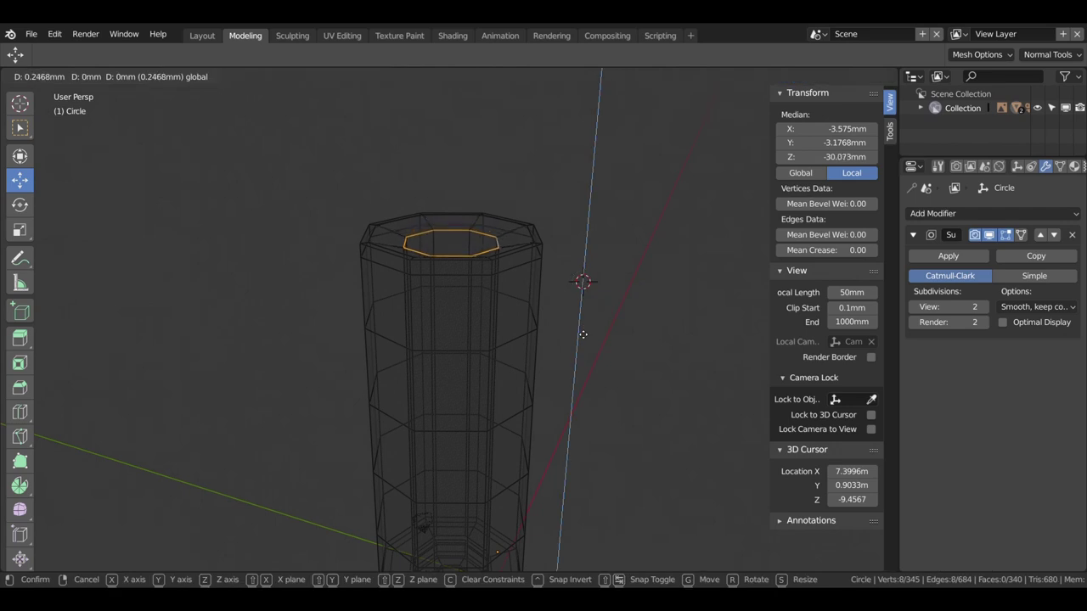
left_click_drag(581, 335, 581, 337)
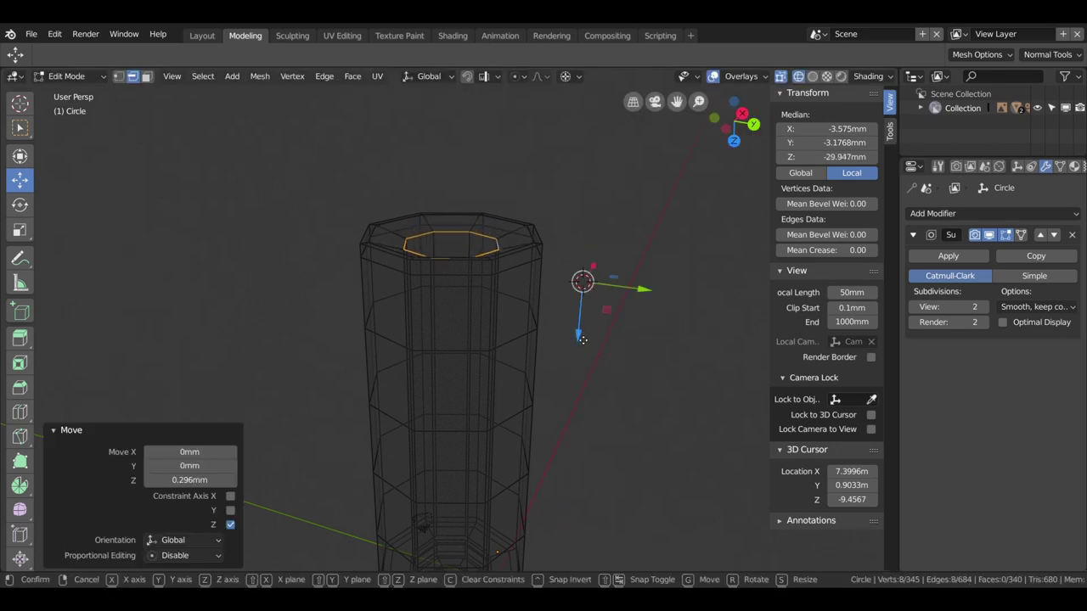
middle_click_drag(581, 338, 519, 439)
scroll(520, 435, "up", 1)
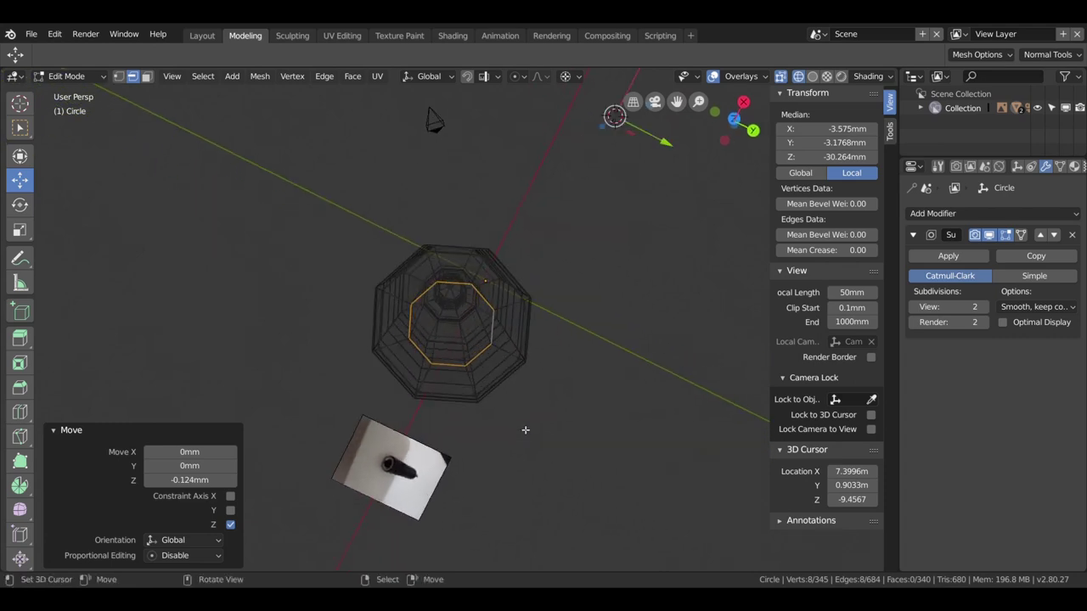
scroll(526, 430, "up", 3)
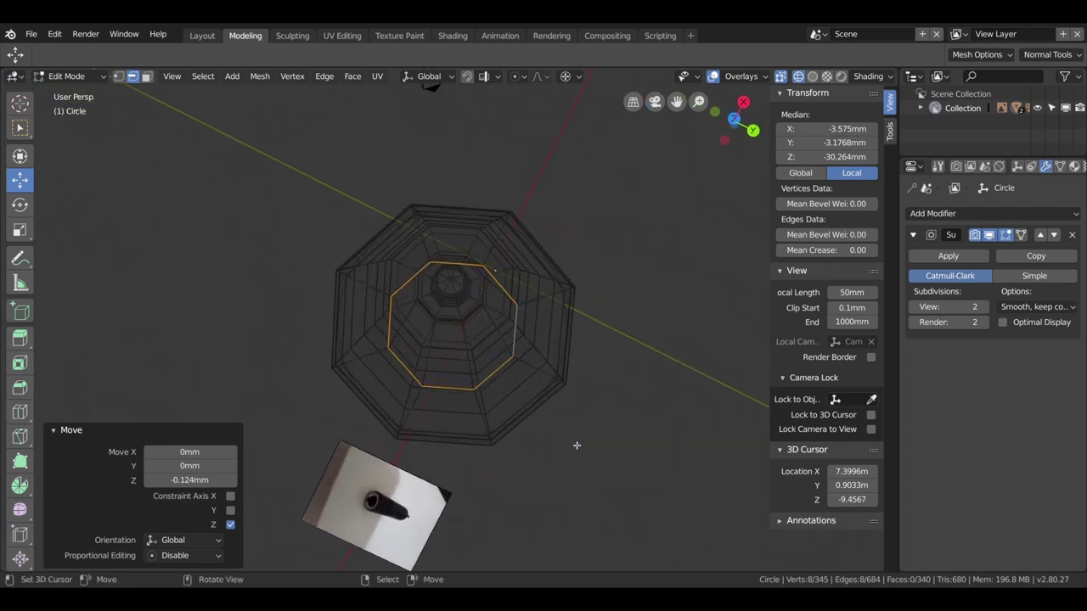
Step: Snap the 3D cursor to the loop, scale it up by 1.108, and preview in solid shading
key("shift+s")
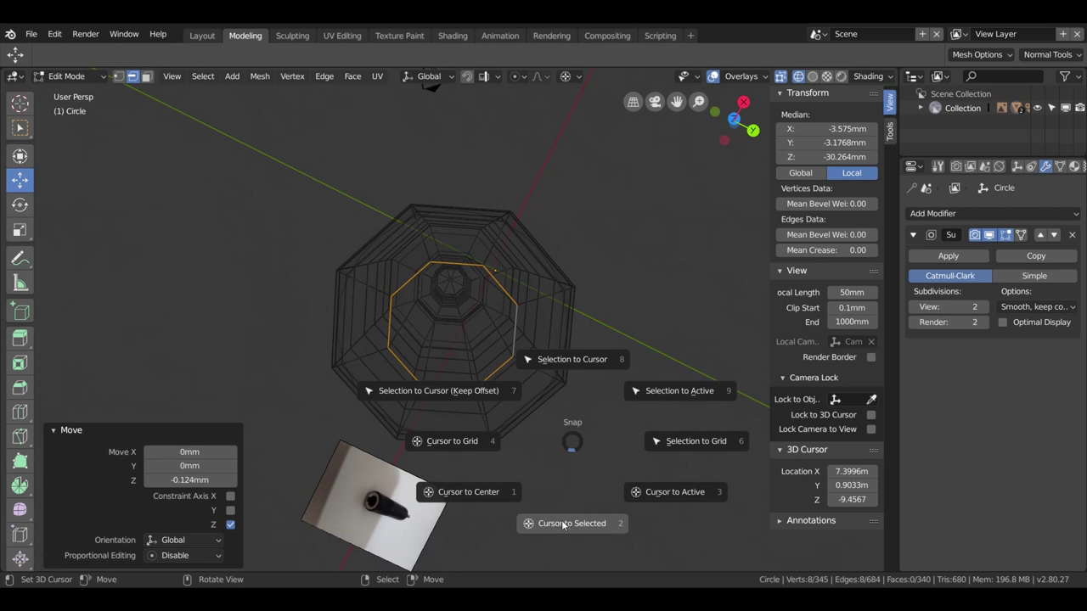
left_click(564, 524)
key("s")
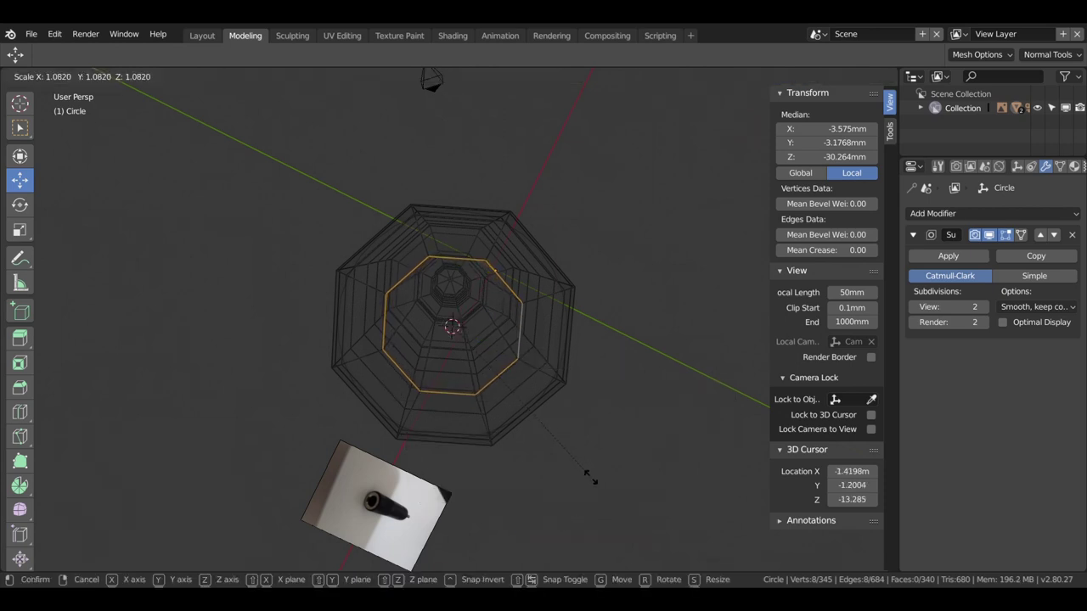
left_click(593, 482)
mouse_move(599, 487)
middle_mouse_down()
mouse_move(612, 388)
mouse_move(592, 340)
mouse_move(601, 388)
middle_mouse_up()
key("Tab")
key("Tab")
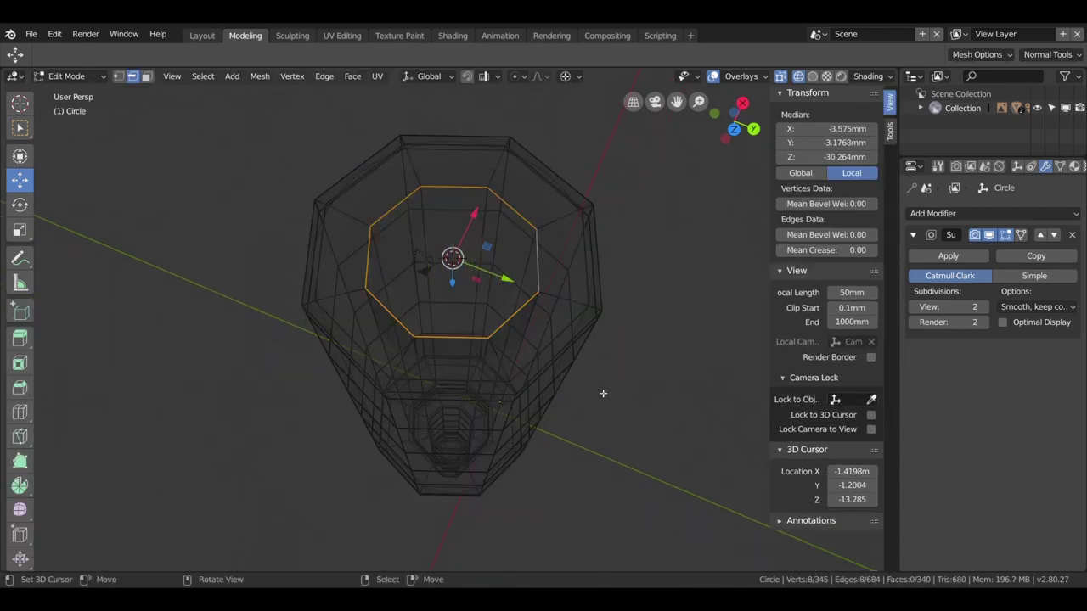
key("z")
left_click(697, 392)
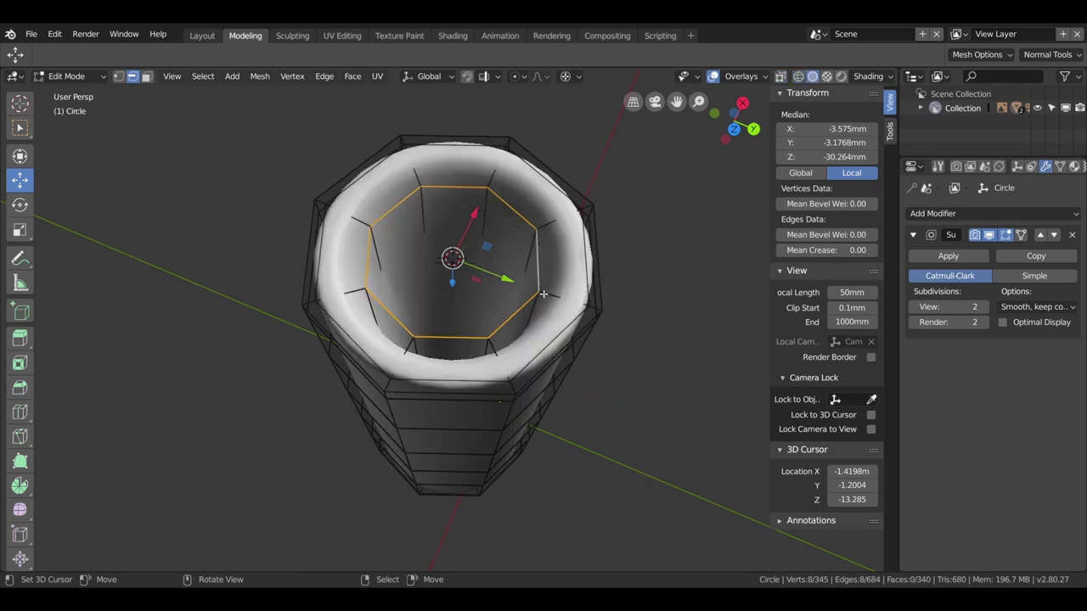
key("ctrl+r")
Step: Place an edge loop inside the tube and show the unsmoothed cage mesh
left_click(566, 276)
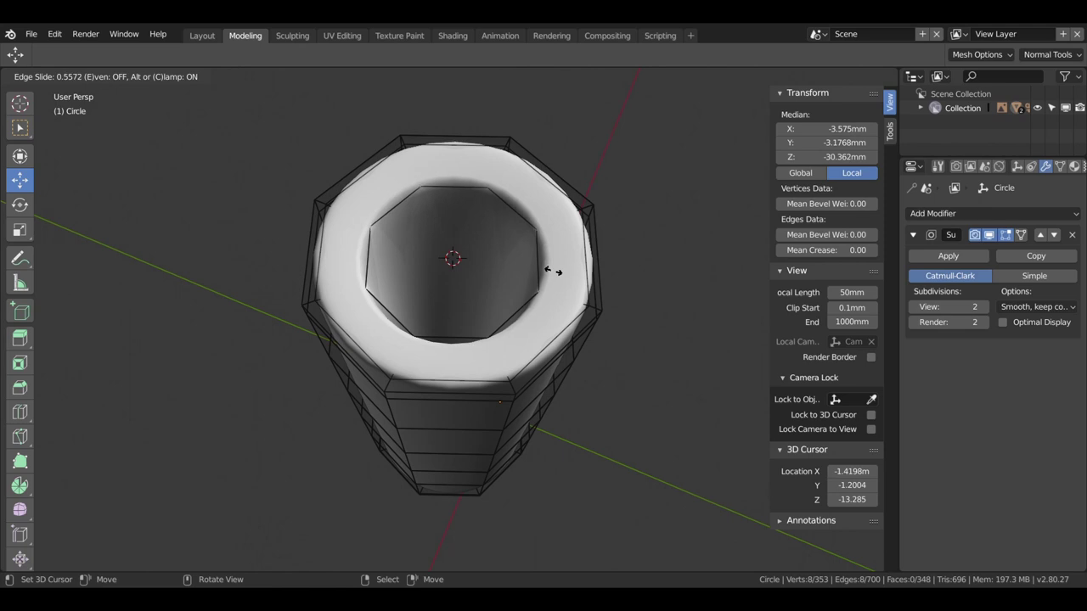
left_click(566, 275)
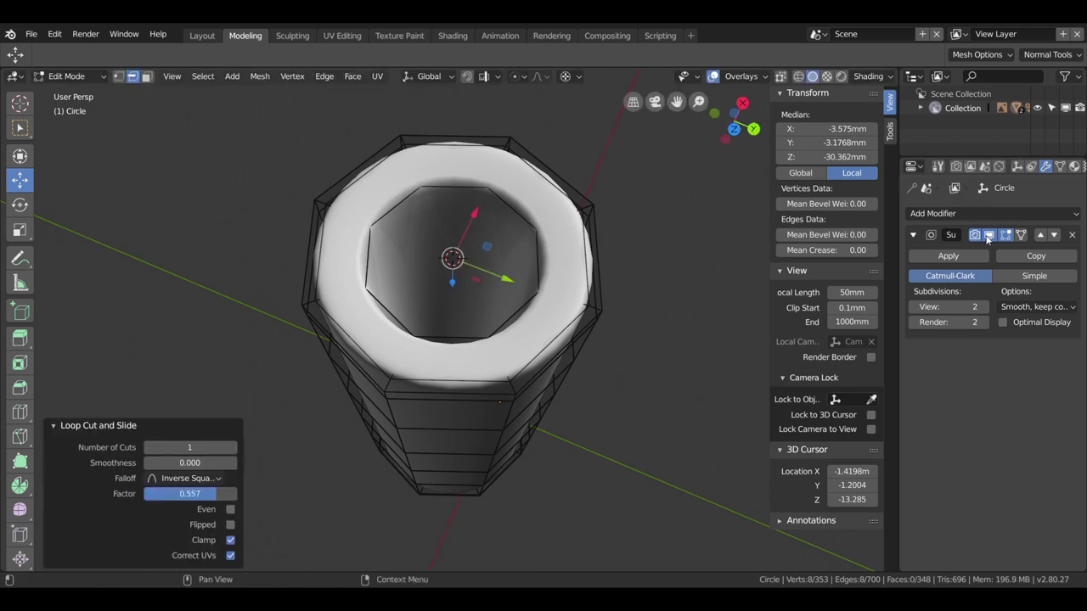
left_click(987, 237)
Step: Cut loops near the rim top's outer edge and into the inner wall near the opening
key("ctrl+r")
left_click(561, 289)
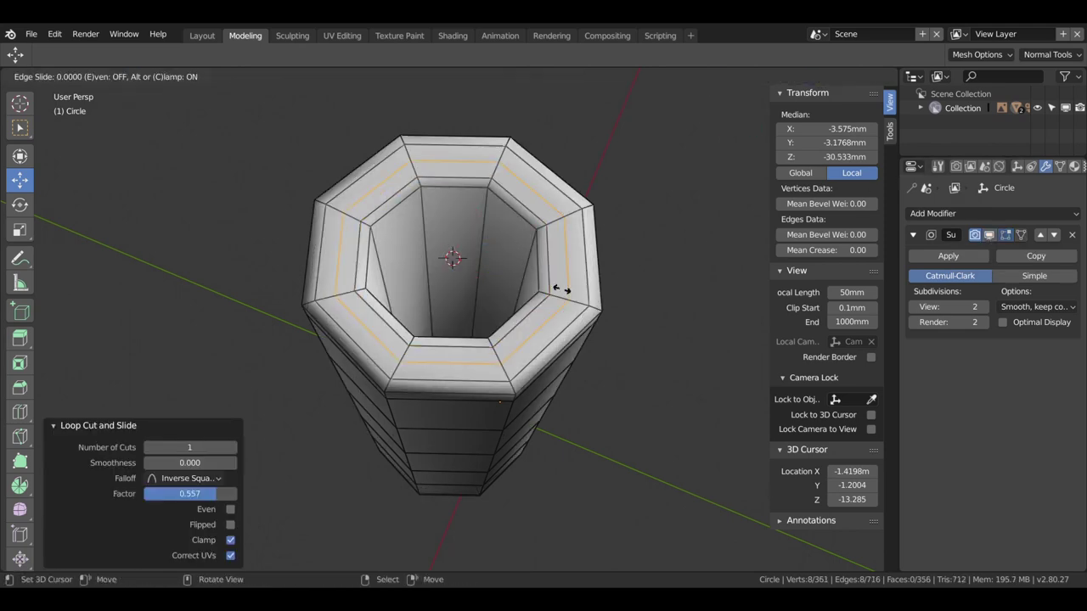
left_click(568, 301)
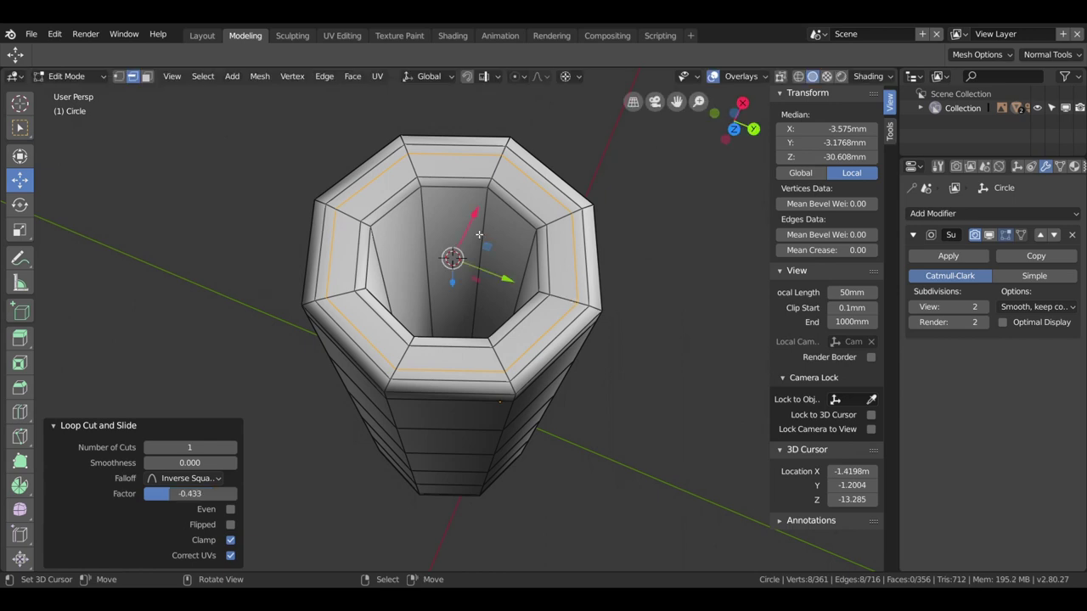
key("ctrl+r")
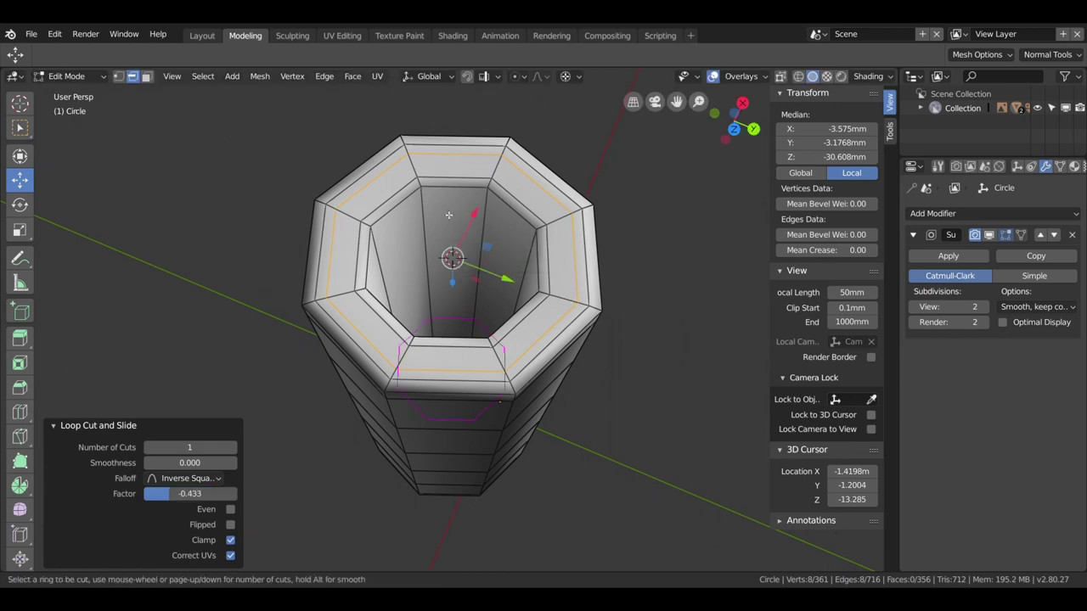
left_click(442, 144)
left_click(443, 121)
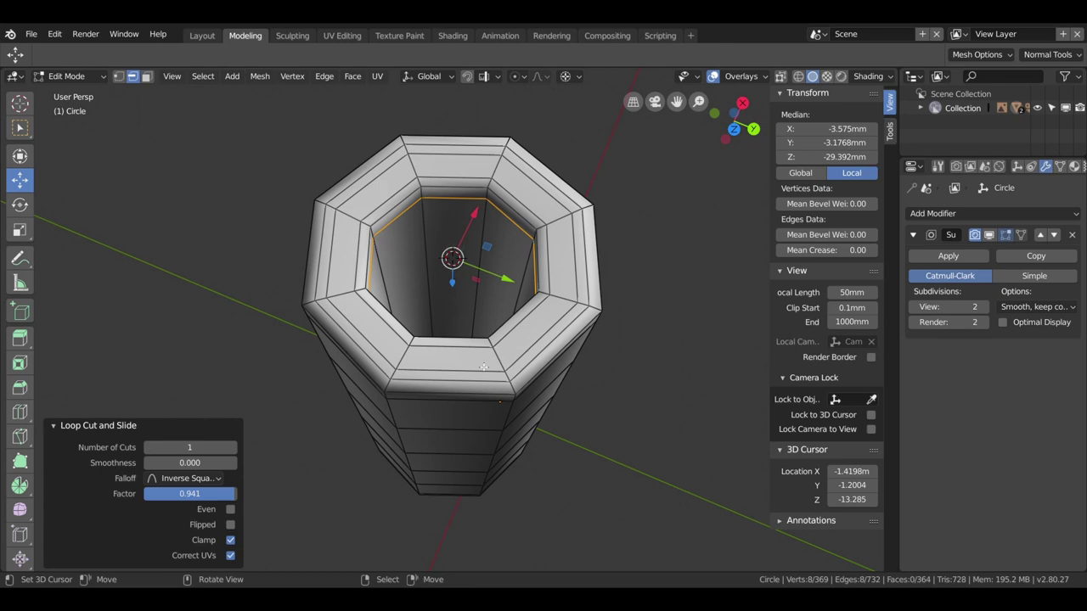
Step: Check the rim from a low side view, then leave Edit Mode for Object Mode
scroll(483, 367, "down", 2)
scroll(481, 361, "down", 2)
scroll(480, 350, "up", 2)
scroll(480, 352, "up", 2)
scroll(481, 353, "down", 2)
scroll(481, 352, "down", 2)
middle_click_drag(481, 355, 469, 294)
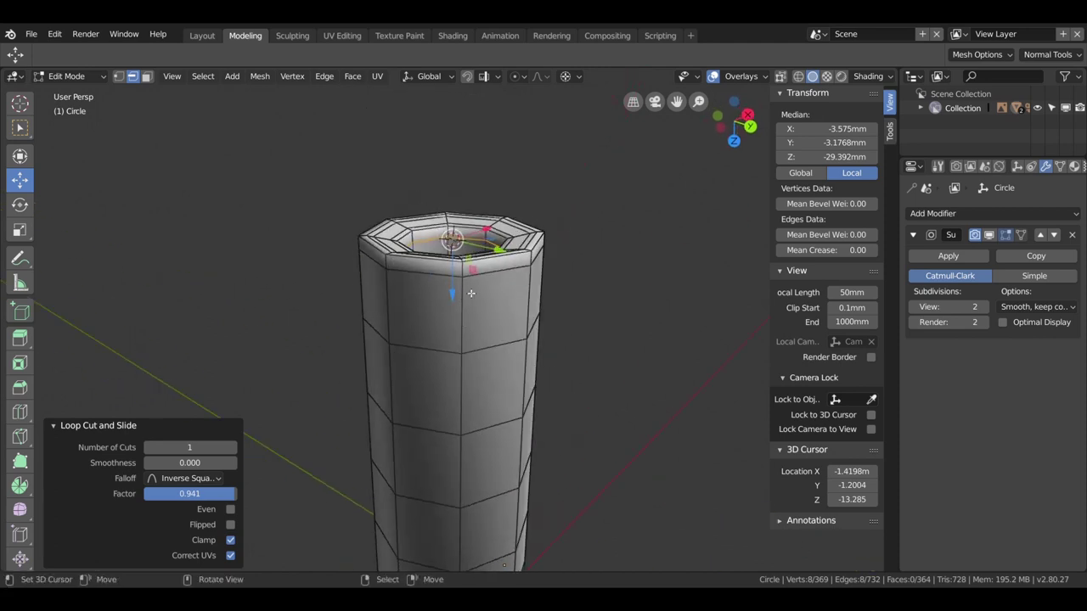
key("Tab")
key("Tab")
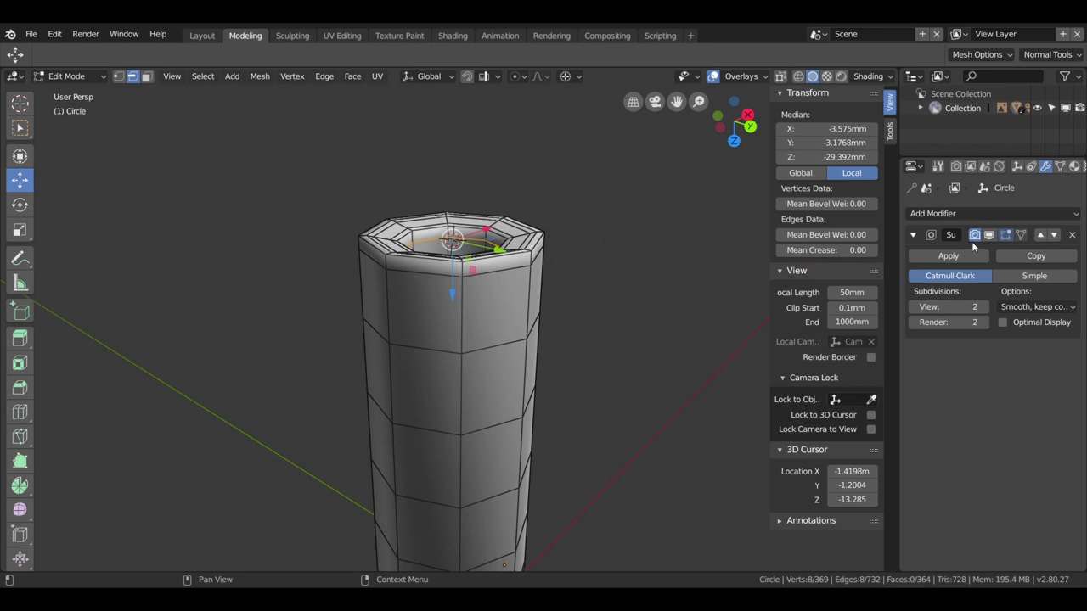
key("Tab")
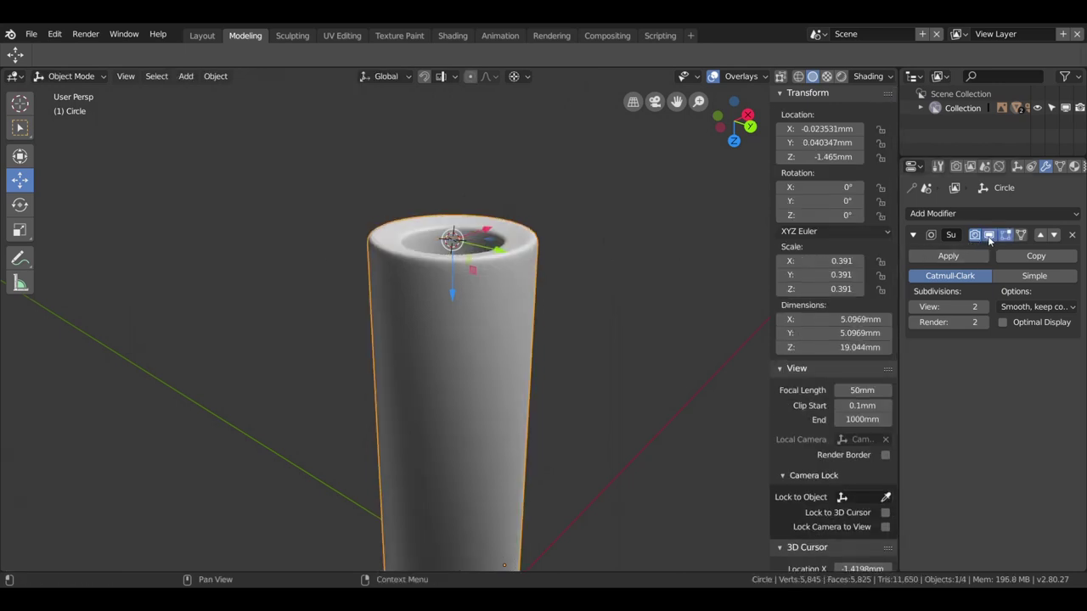
Step: Frame the whole model and shade it with the red glossy MatCap
scroll(531, 401, "down", 3)
mouse_move(525, 386)
middle_mouse_down()
mouse_move(546, 537)
mouse_move(566, 100)
mouse_move(577, 151)
mouse_move(556, 43)
mouse_move(553, 256)
middle_mouse_up()
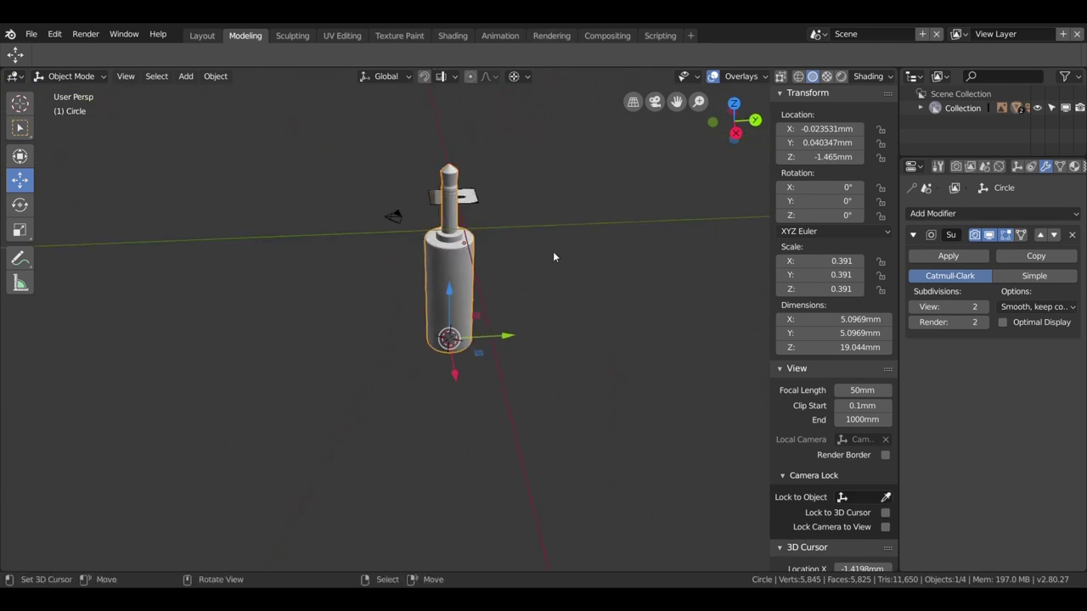
mouse_move(566, 305)
middle_mouse_down()
mouse_move(521, 272)
mouse_move(553, 255)
mouse_move(572, 272)
middle_mouse_up()
scroll(522, 273, "up", 2)
left_click(868, 75)
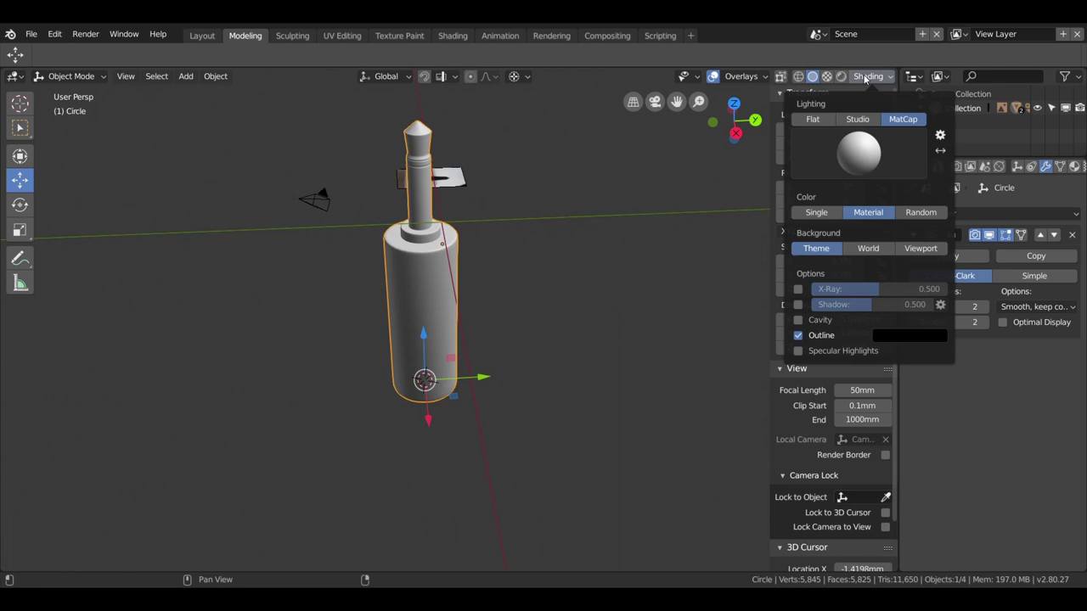
left_click(859, 152)
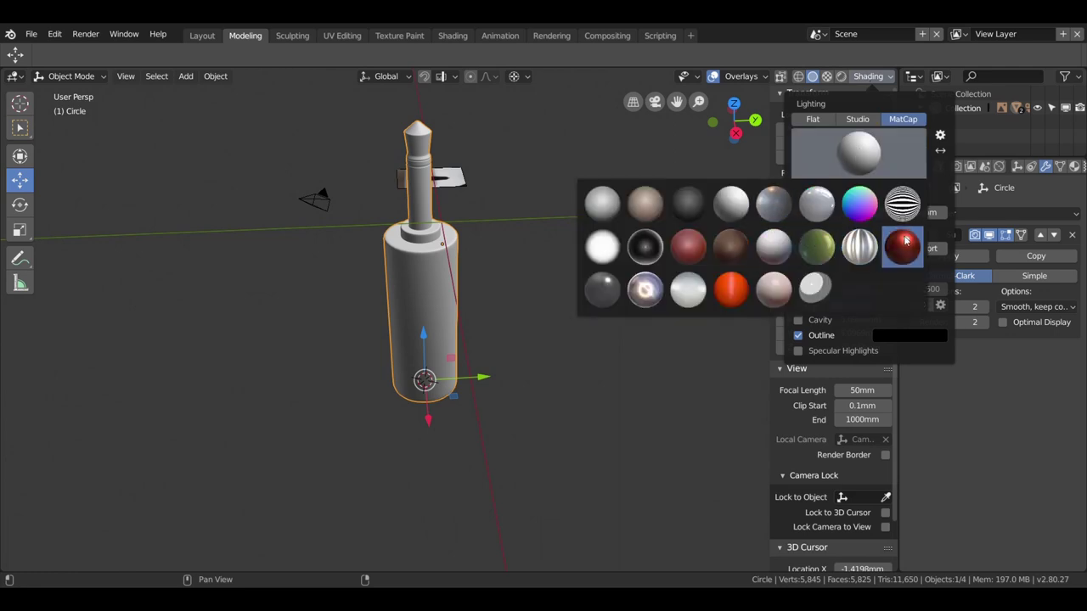
left_click(903, 241)
Step: Look into the hollow end, re-enter Edit Mode, and reopen the viewport shading options
mouse_move(516, 255)
middle_mouse_down()
mouse_move(580, 233)
mouse_move(521, 237)
mouse_move(468, 202)
mouse_move(475, 197)
mouse_move(473, 262)
mouse_move(377, 283)
mouse_move(397, 226)
mouse_move(582, 233)
mouse_move(552, 327)
mouse_move(453, 287)
mouse_move(470, 239)
mouse_move(587, 199)
mouse_move(647, 206)
mouse_move(667, 222)
mouse_move(444, 277)
mouse_move(25, 280)
middle_mouse_up()
mouse_move(289, 280)
middle_mouse_down()
mouse_move(351, 301)
mouse_move(418, 287)
mouse_move(460, 154)
mouse_move(431, 273)
mouse_move(495, 245)
mouse_move(524, 245)
mouse_move(483, 250)
middle_mouse_up()
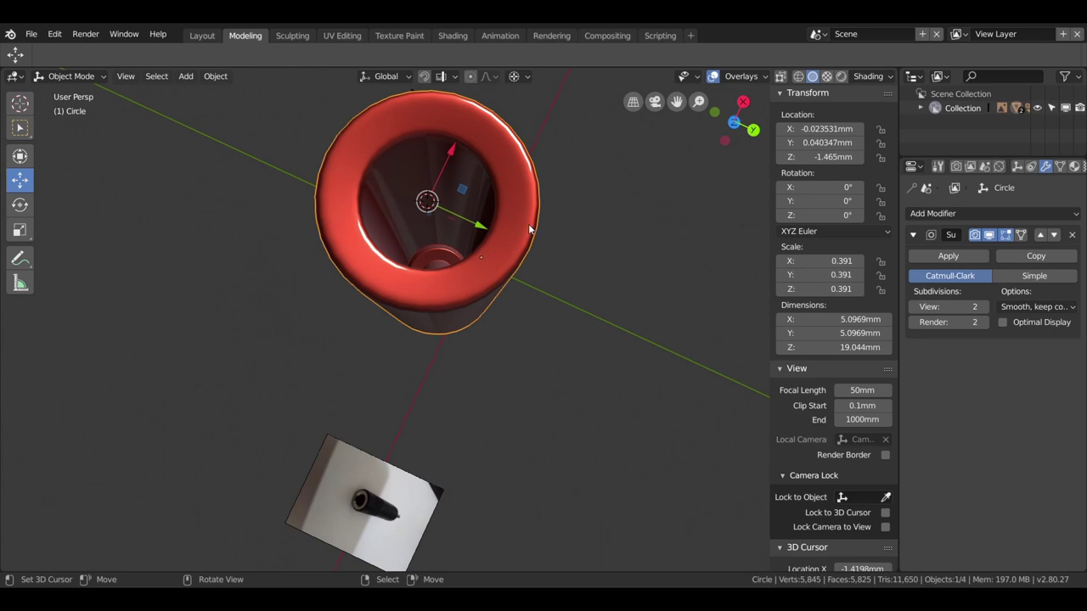
key("Tab")
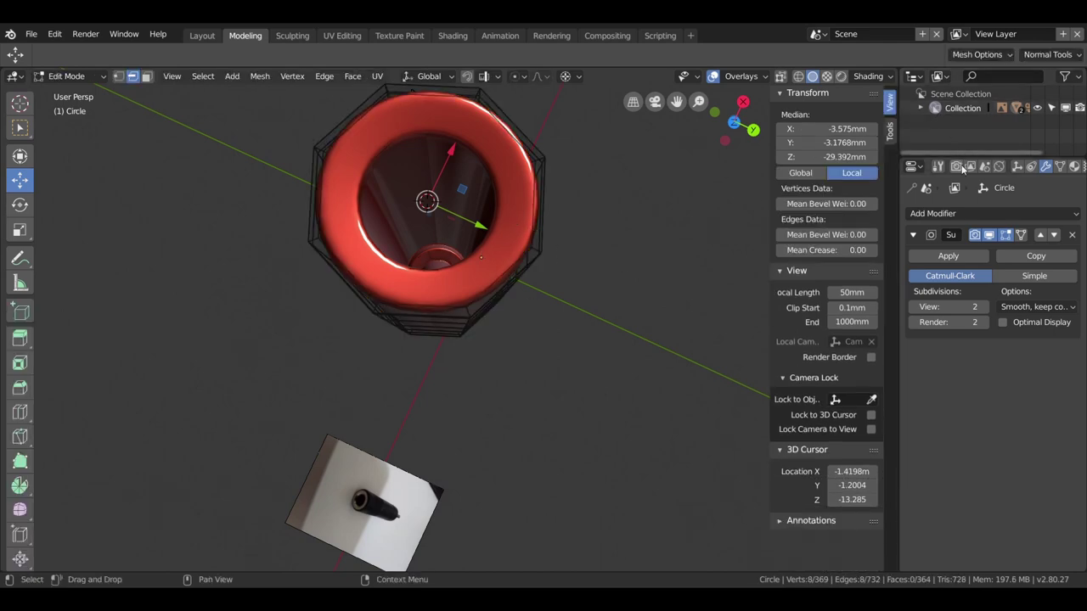
left_click(858, 79)
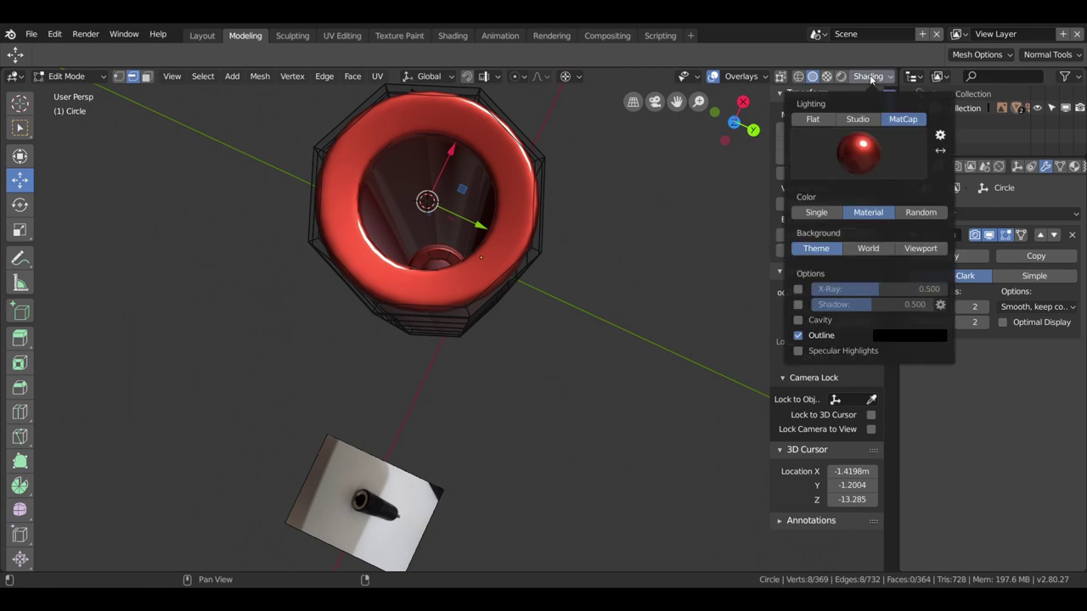
Step: Replace the red MatCap with a grey MatCap, then switch viewport lighting to Studio
left_click(858, 151)
left_click(766, 200)
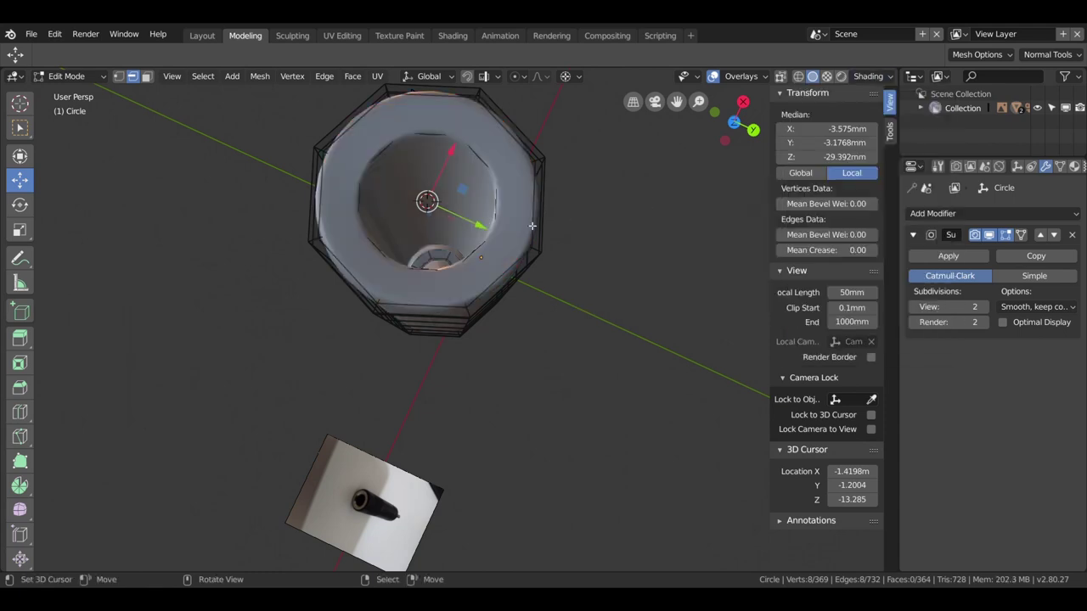
left_click(860, 76)
left_click(845, 119)
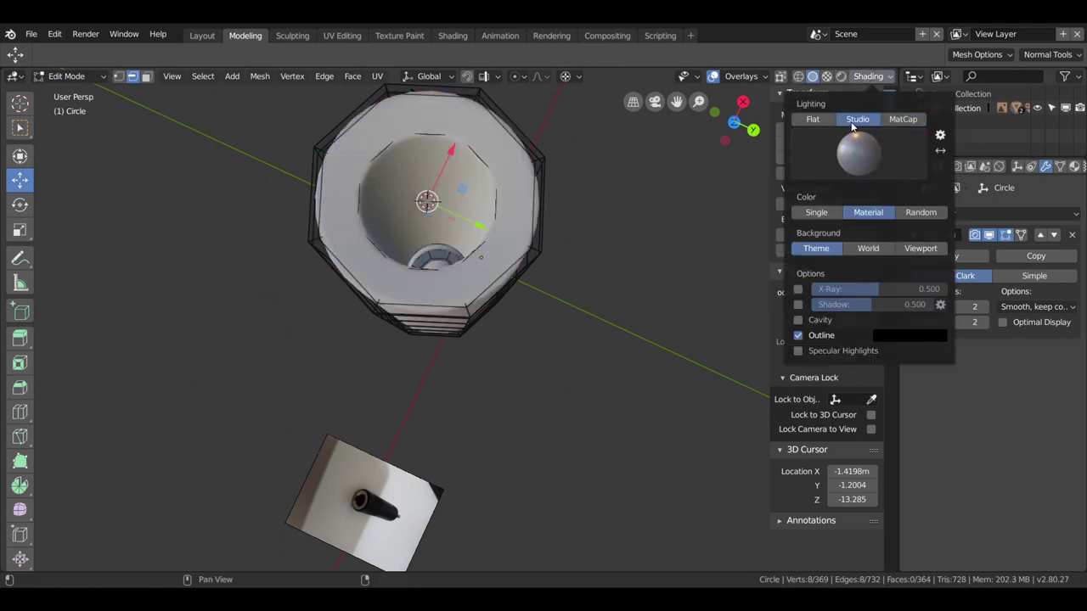
Step: Zoom in and disable the Subdivision modifier's Edit Mode display to reveal the raw octagonal cage
scroll(509, 229, "up", 3)
scroll(509, 228, "down", 4)
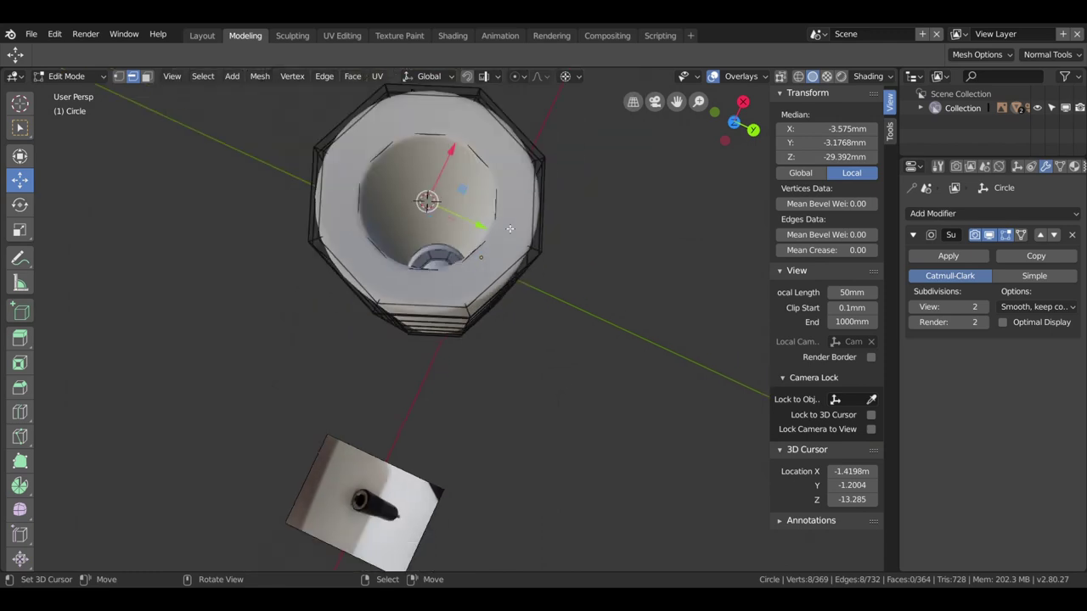
scroll(524, 232, "up", 1)
scroll(530, 234, "up", 1)
scroll(509, 216, "up", 2)
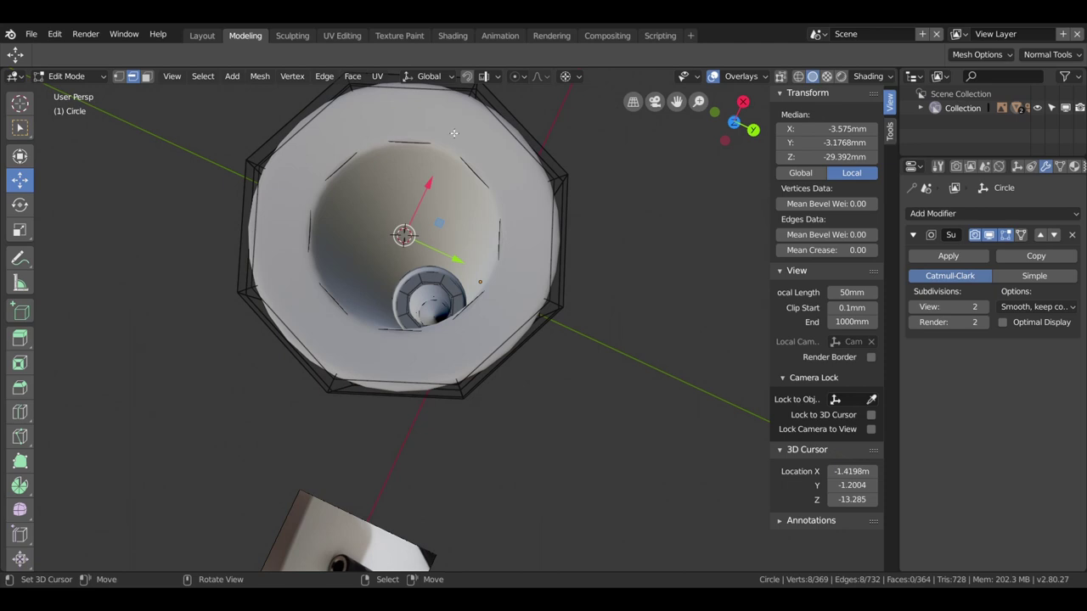
left_click(991, 235)
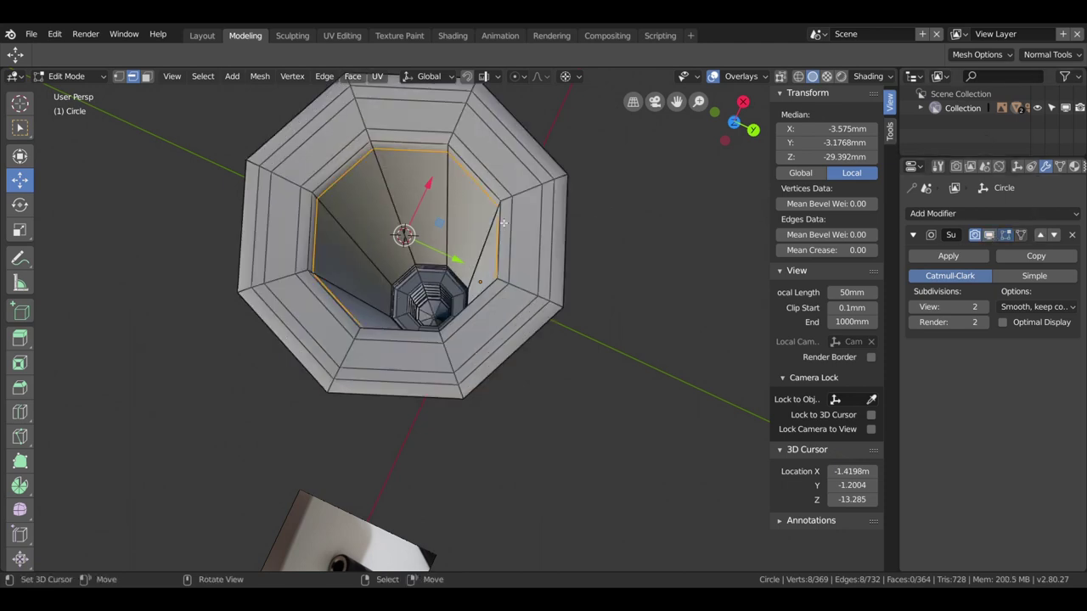
Step: Add two new edge loops across the rim top, near its outer edge
scroll(532, 284, "up", 2)
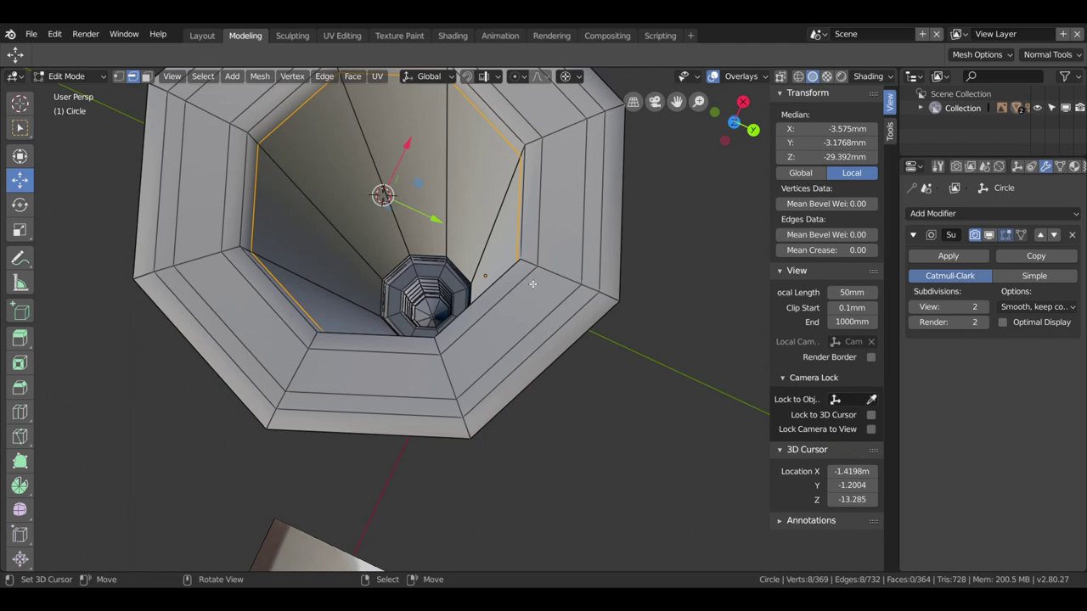
scroll(533, 285, "down", 2)
left_click(552, 273)
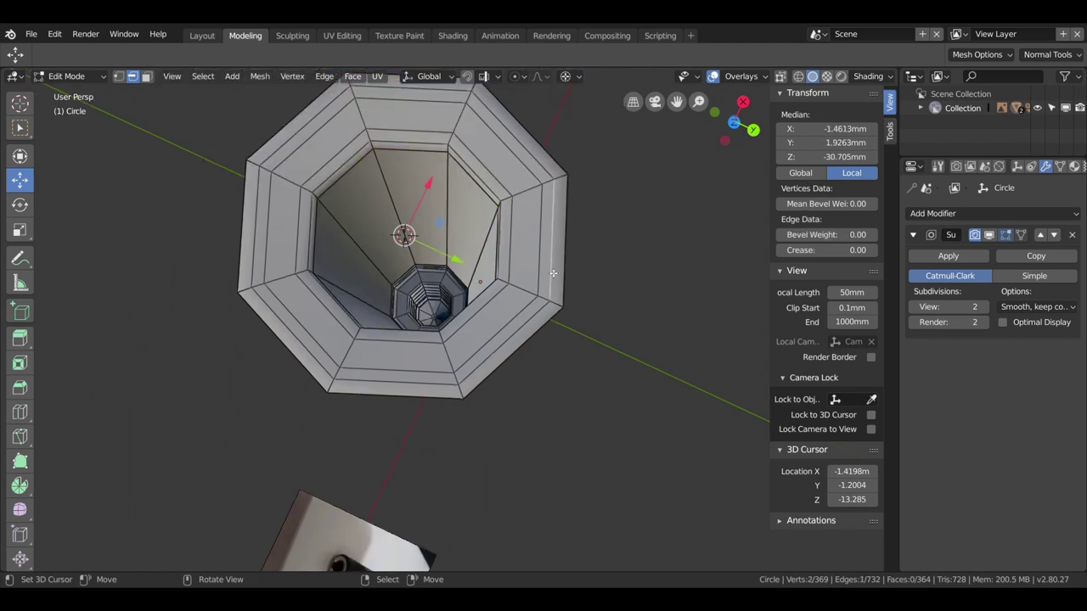
left_click(545, 269, "alt")
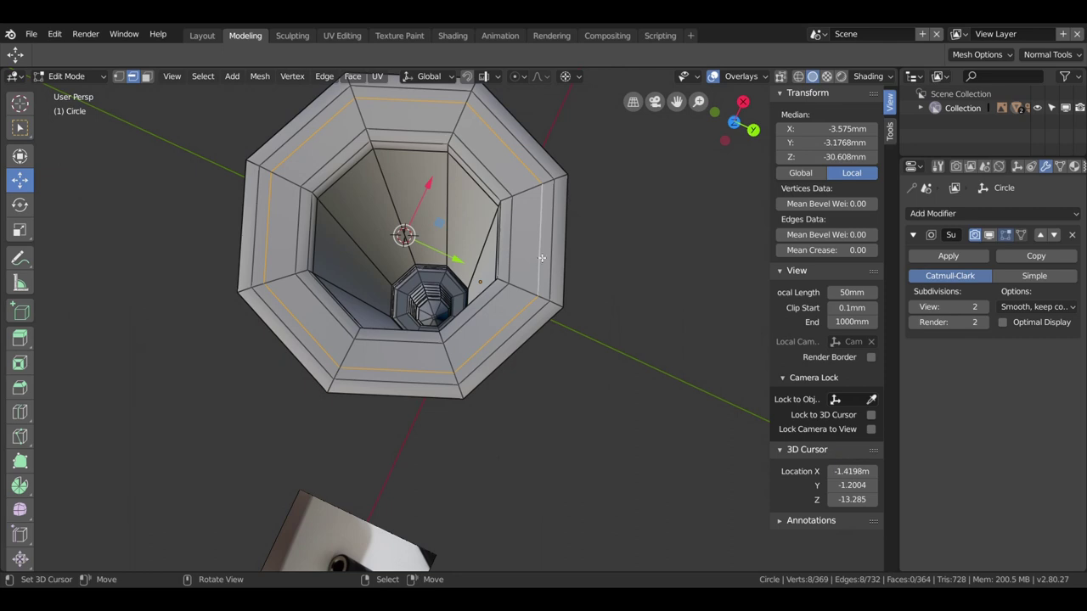
key("ctrl+r")
left_click(531, 199)
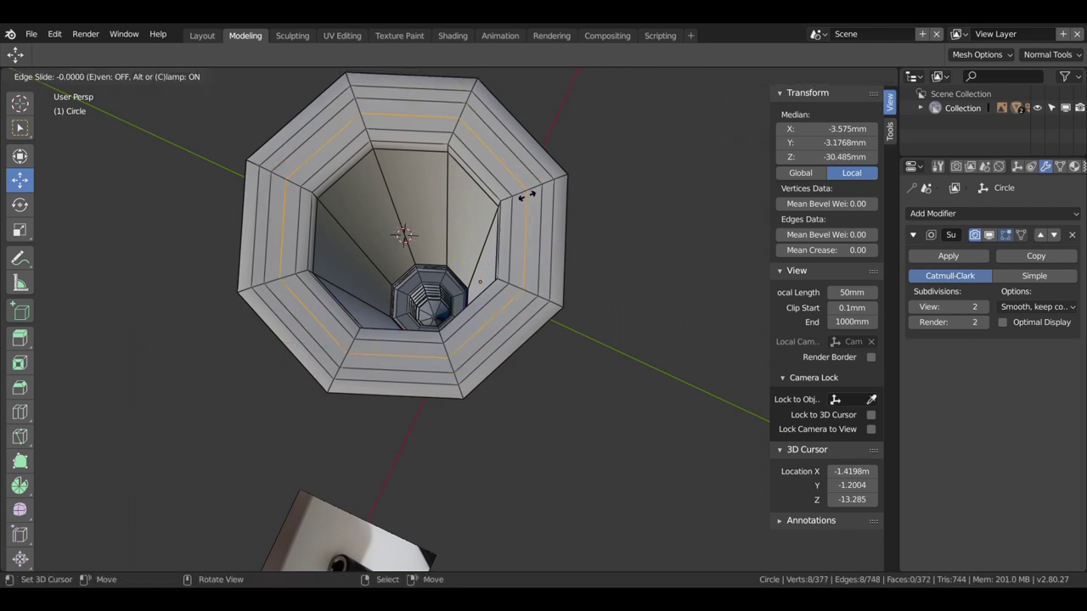
left_click(540, 197)
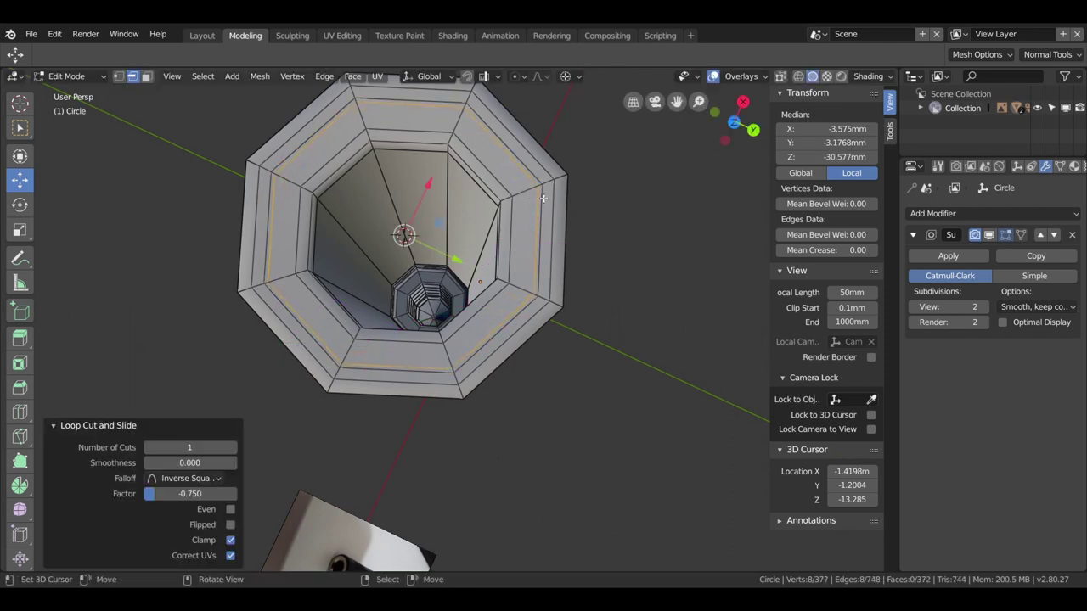
key("ctrl+r")
left_click(545, 181)
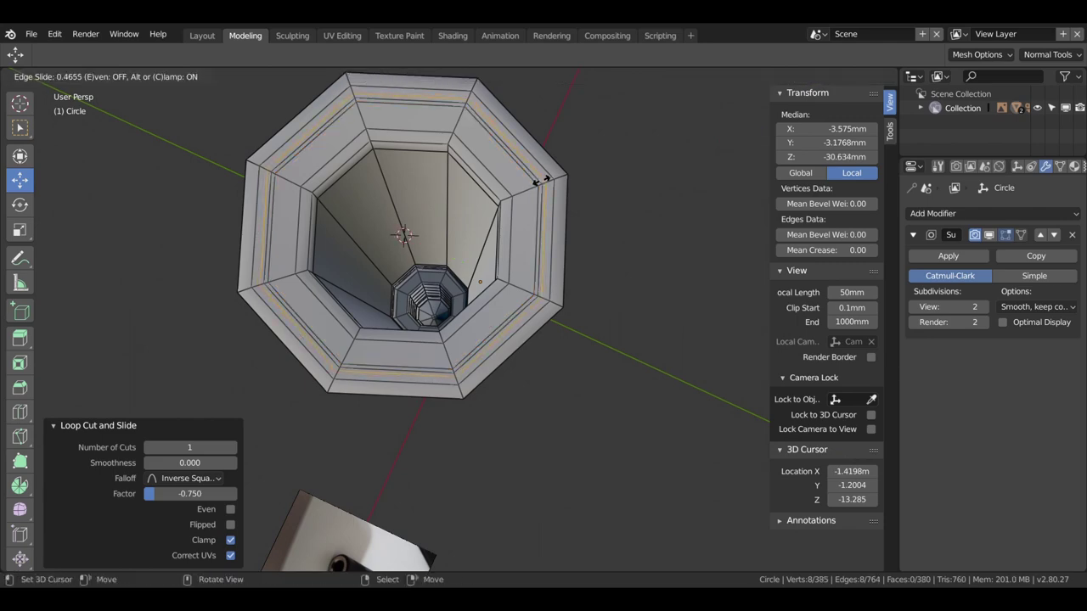
left_click(544, 180)
scroll(546, 186, "up", 5)
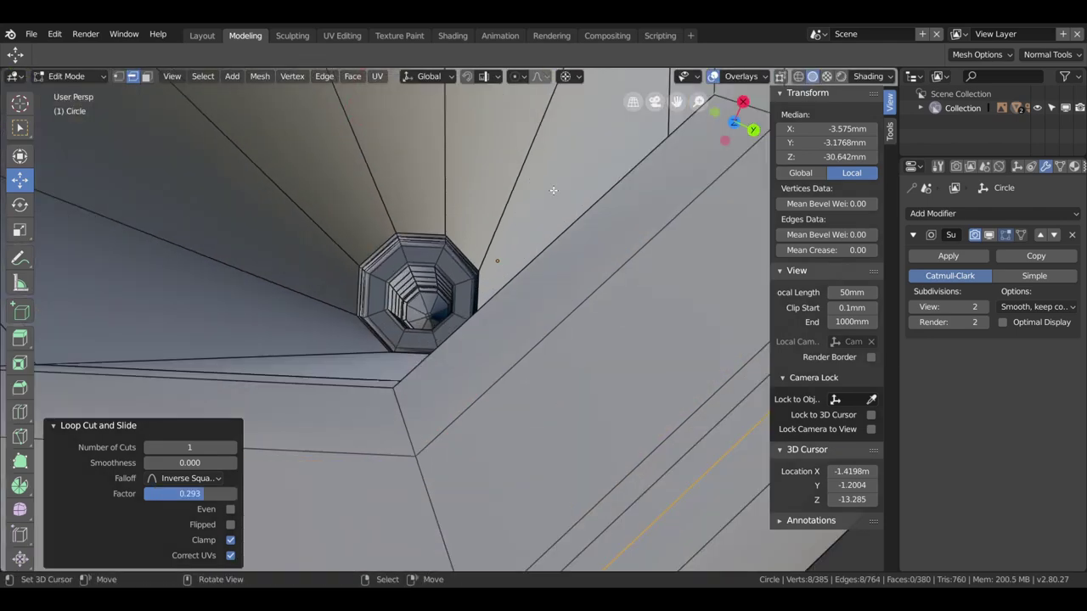
scroll(706, 220, "down", 3)
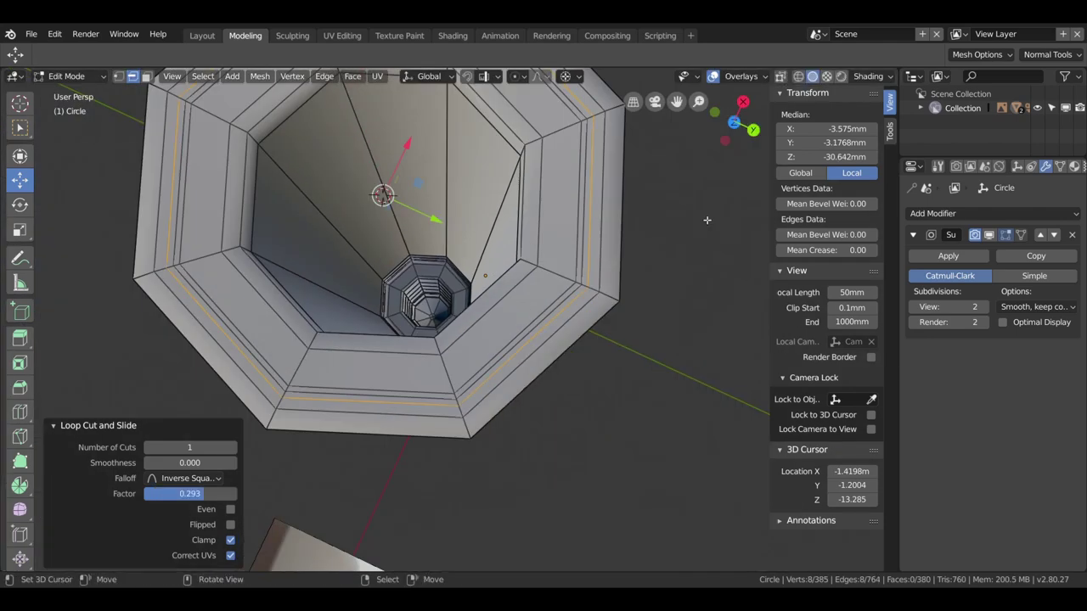
Step: Raise the new rim-top loop 0.255 mm along Z, then begin a loop cut on the inner rim faces
left_click(587, 214)
key("alt+a")
left_click(587, 214, "alt")
mouse_move(587, 214)
middle_mouse_down()
mouse_move(548, 183)
mouse_move(409, 265)
middle_mouse_up()
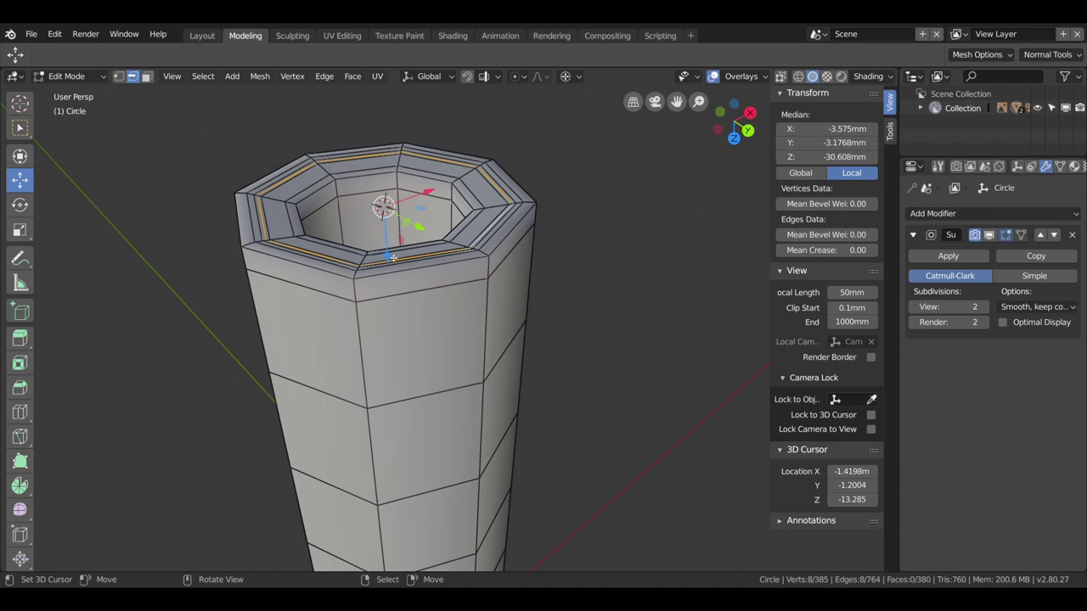
left_click_drag(394, 257, 388, 263)
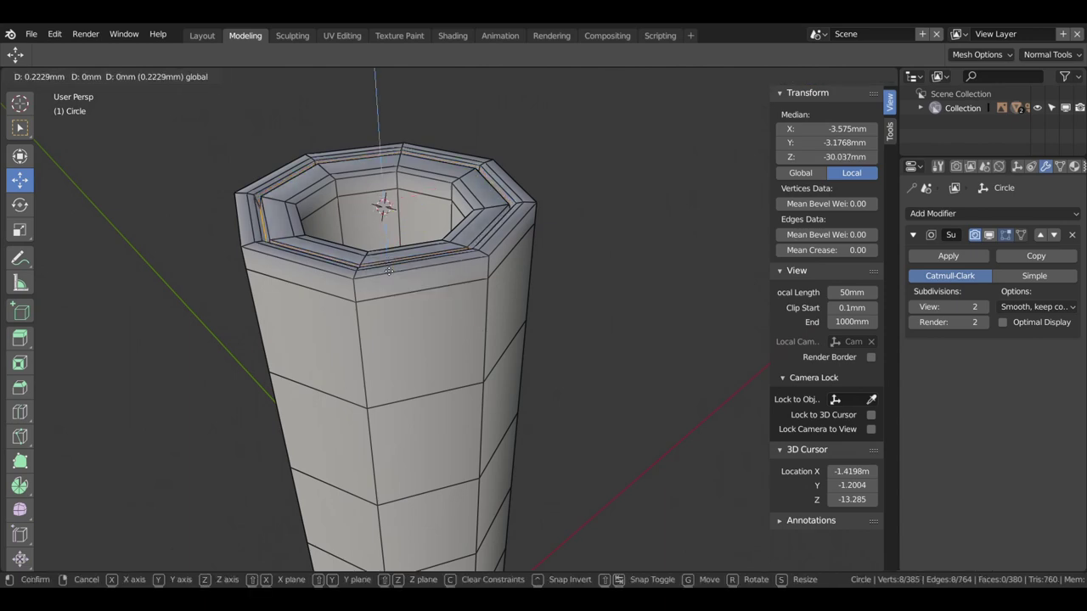
left_click_drag(388, 270, 389, 270)
middle_click_drag(365, 249, 429, 253)
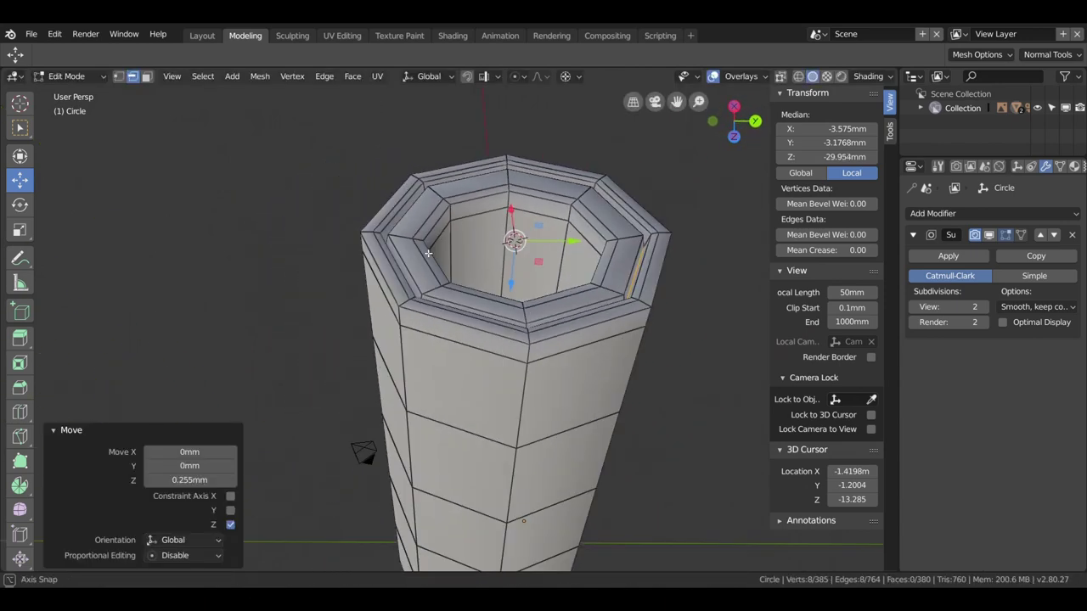
scroll(429, 253, "up", 2)
scroll(389, 261, "up", 5)
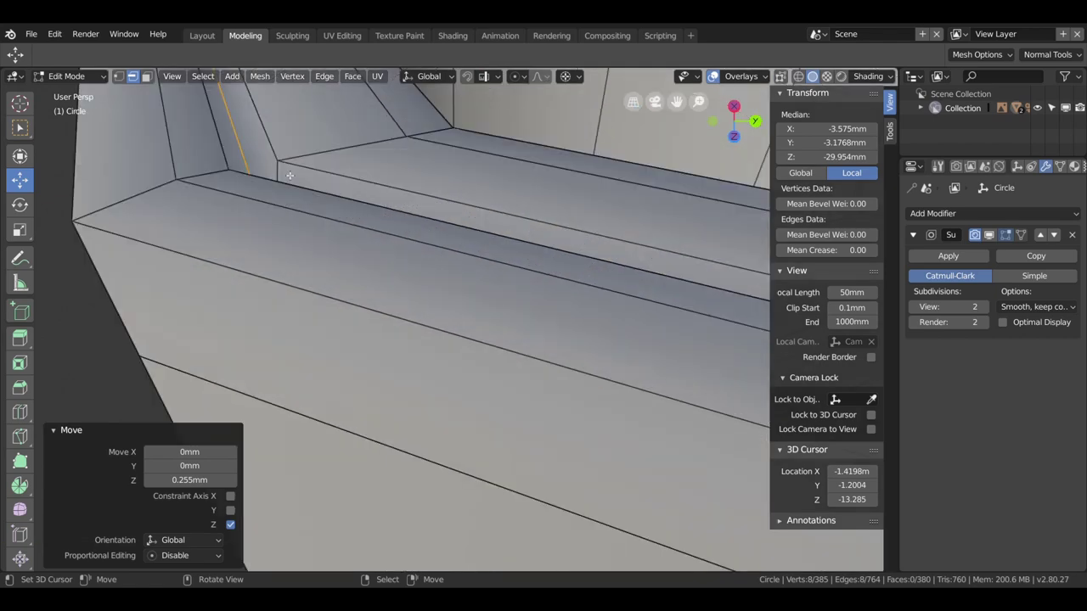
key("ctrl+r")
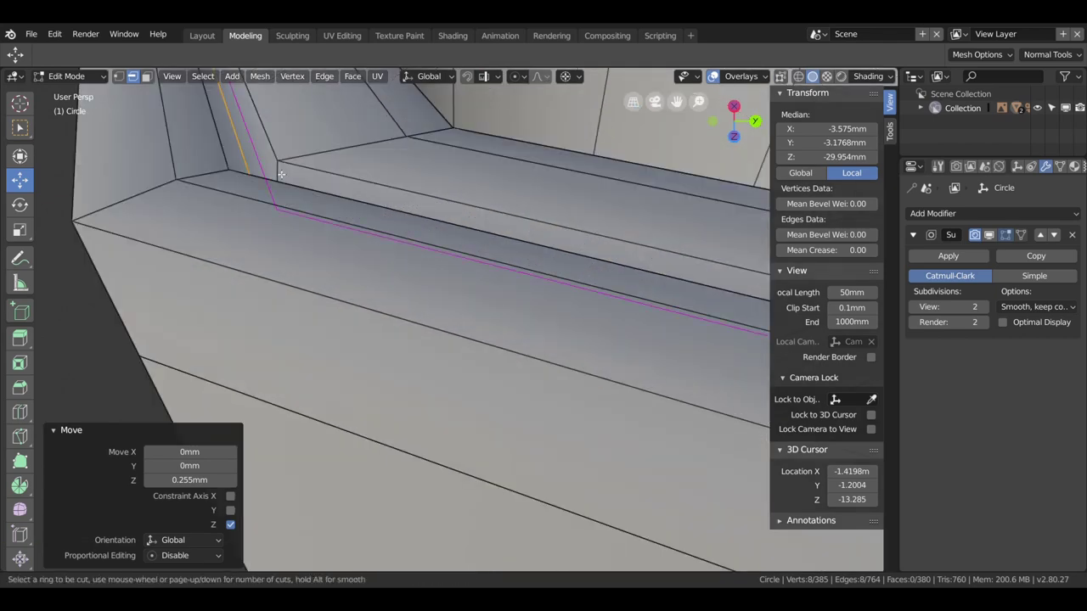
Step: Add two edge loops hugging the inner rim edges, the last slid to factor -0.708
left_click(281, 174)
left_click(281, 129)
scroll(357, 216, "down", 4)
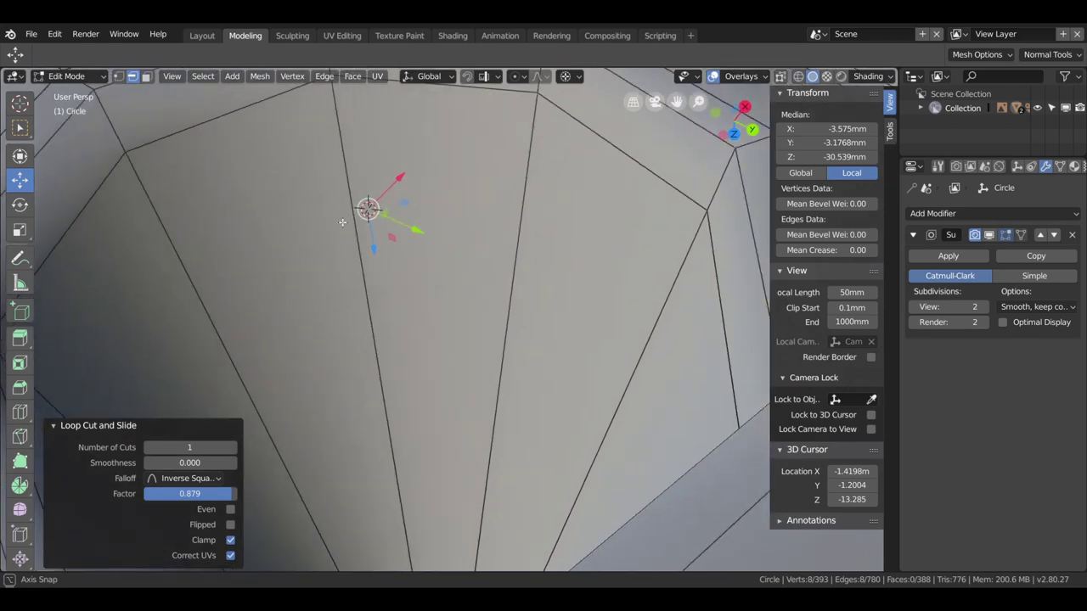
scroll(342, 222, "down", 3)
mouse_move(339, 219)
middle_mouse_down()
mouse_move(586, 359)
mouse_move(594, 323)
middle_mouse_up()
scroll(442, 236, "up", 5)
scroll(497, 195, "down", 2)
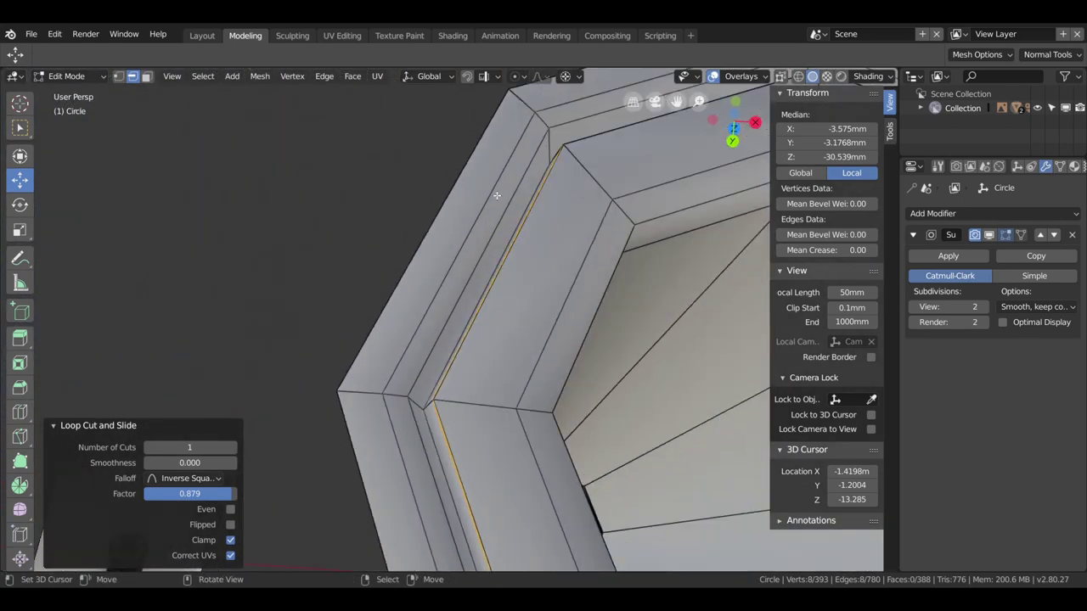
key("ctrl+r")
left_click(551, 149)
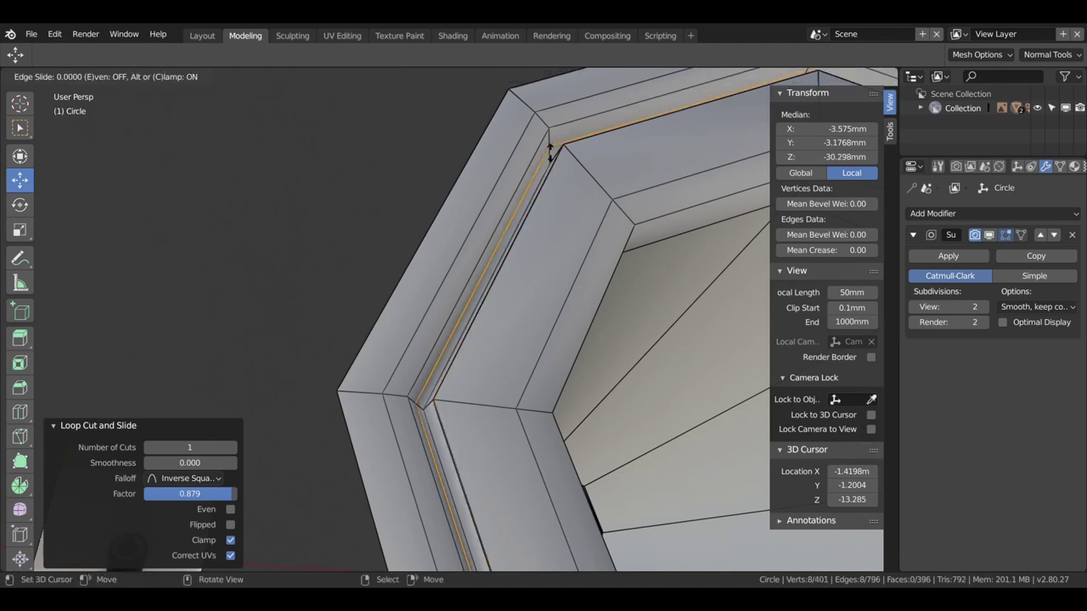
left_click(550, 142)
scroll(731, 386, "down", 3)
mouse_move(730, 386)
middle_mouse_down()
mouse_move(704, 303)
mouse_move(696, 165)
middle_mouse_up()
Step: In Object Mode, enable the Subdivision modifier's viewport display, inspect the smoothed rim, then re-enter Edit Mode
key("Tab")
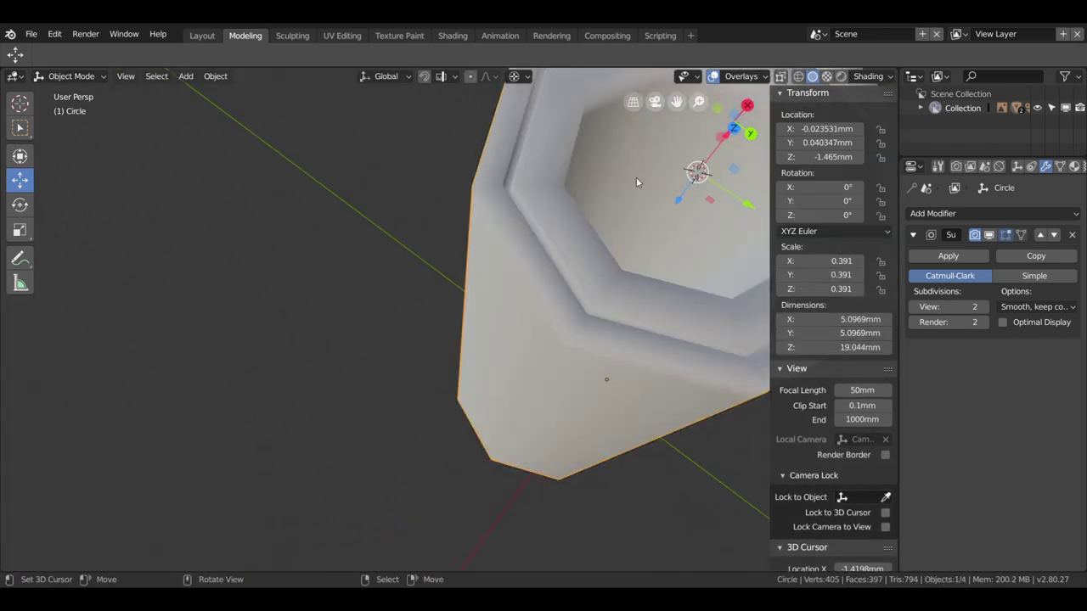
scroll(594, 196, "down", 3)
left_click(988, 236)
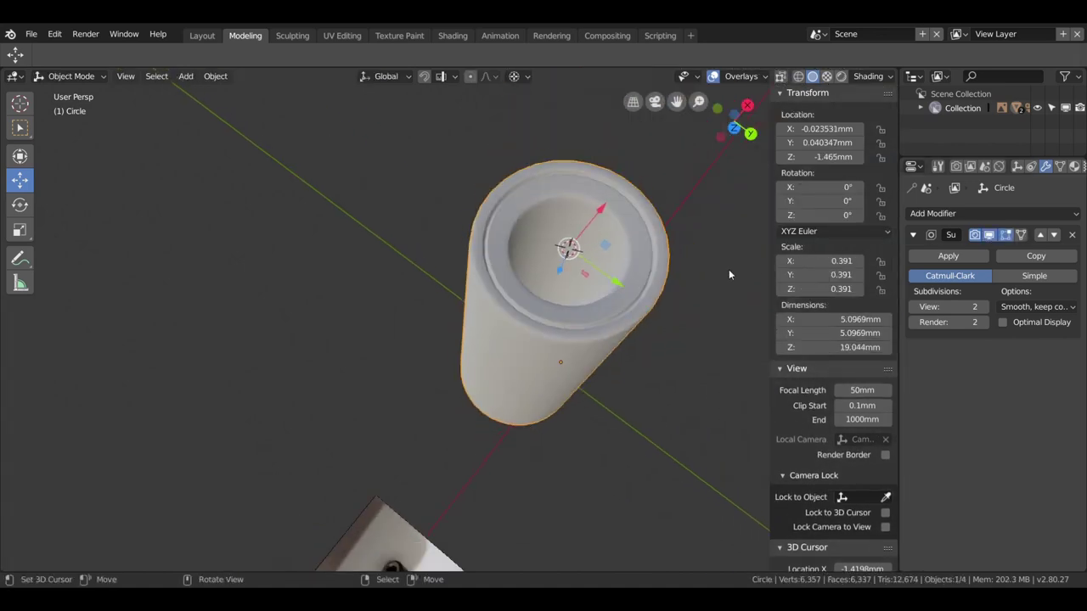
scroll(659, 295, "up", 2)
mouse_move(659, 294)
middle_mouse_down()
mouse_move(573, 259)
mouse_move(499, 255)
mouse_move(502, 298)
middle_mouse_up()
scroll(510, 278, "up", 3)
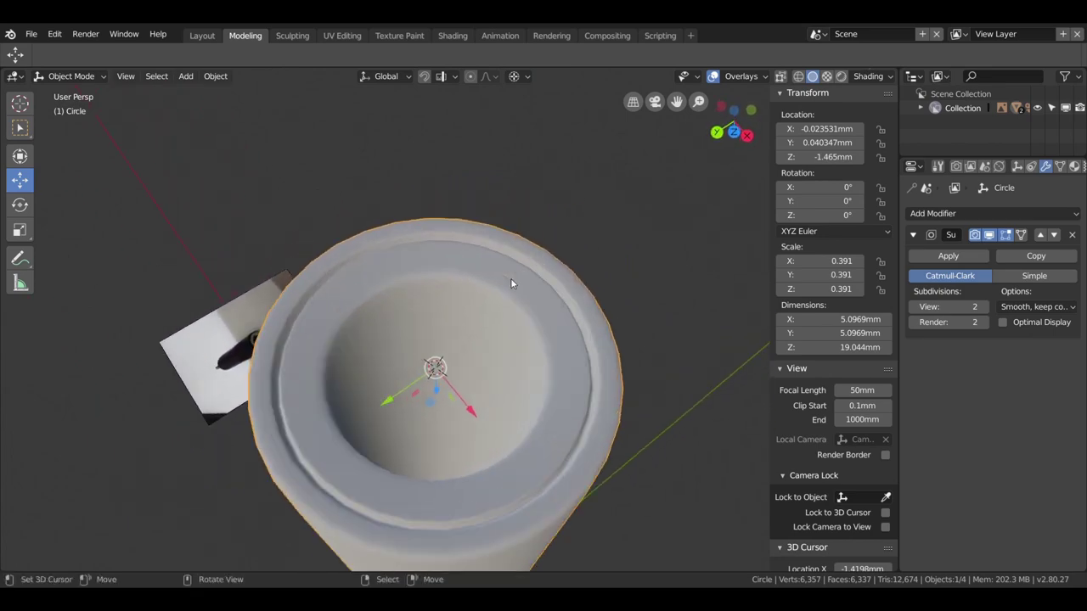
scroll(510, 278, "up", 2)
key("Tab")
middle_click_drag(356, 265, 379, 251)
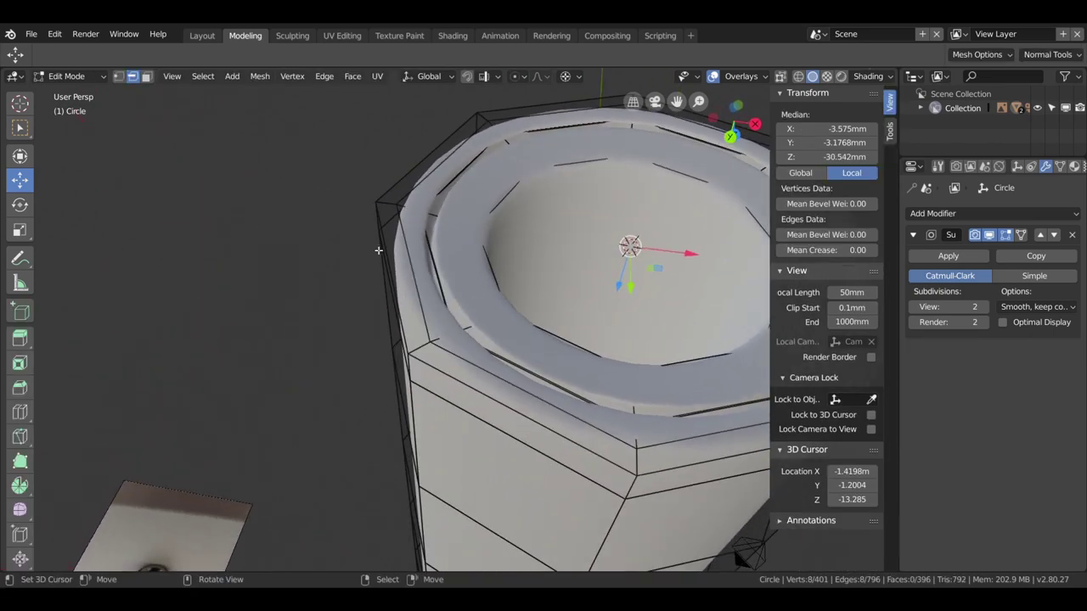
Step: Select the rim-top edge loop, snap the 3D cursor to it, and scale it by 1.038
left_click(439, 264, "alt")
left_click(438, 269, "alt")
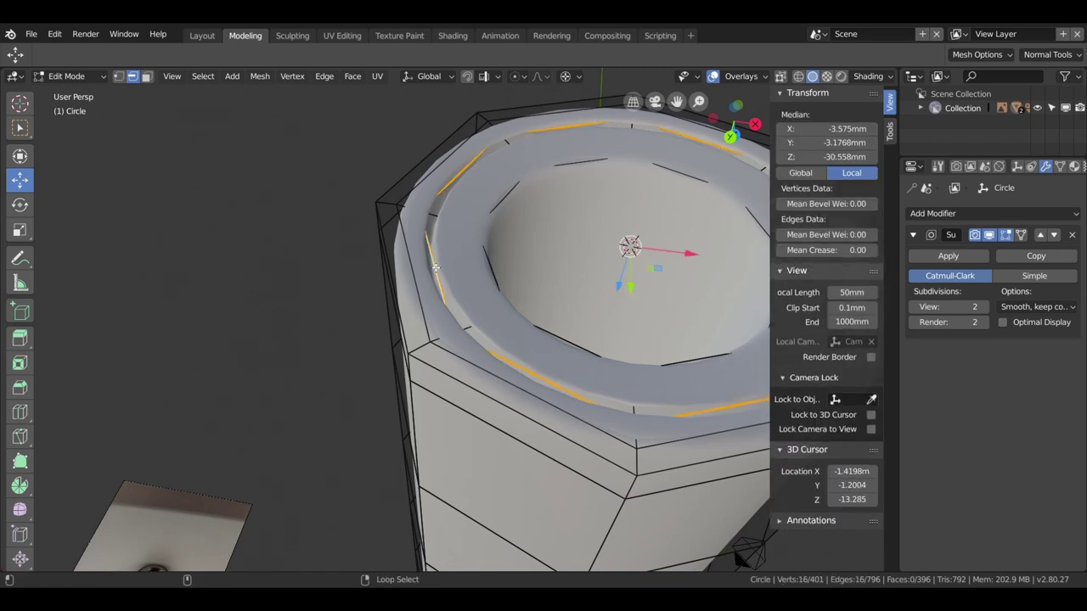
key("shift+s")
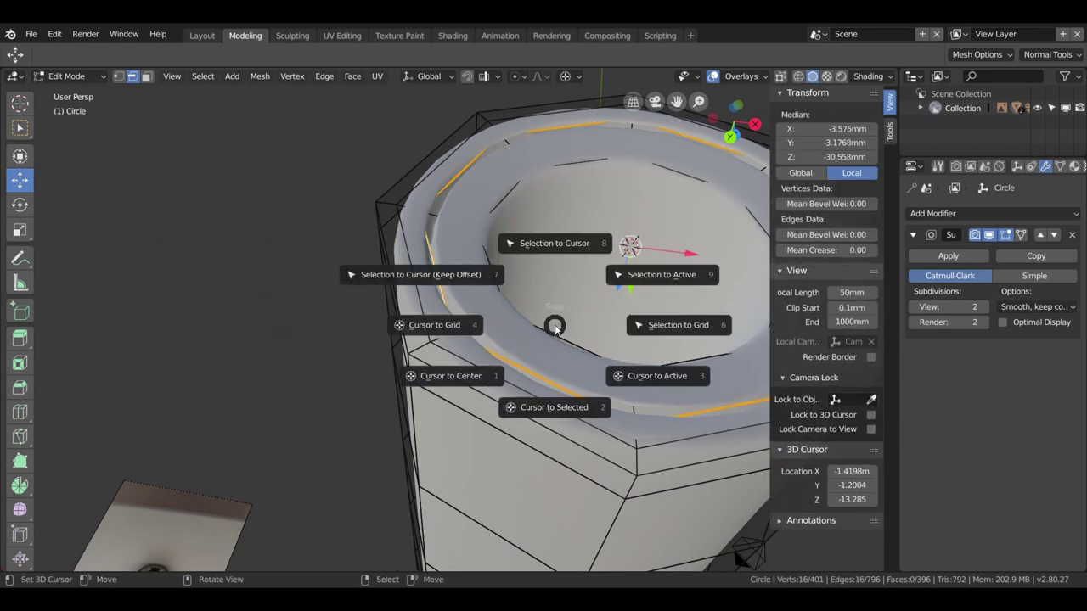
left_click(541, 407)
key("g")
key("s")
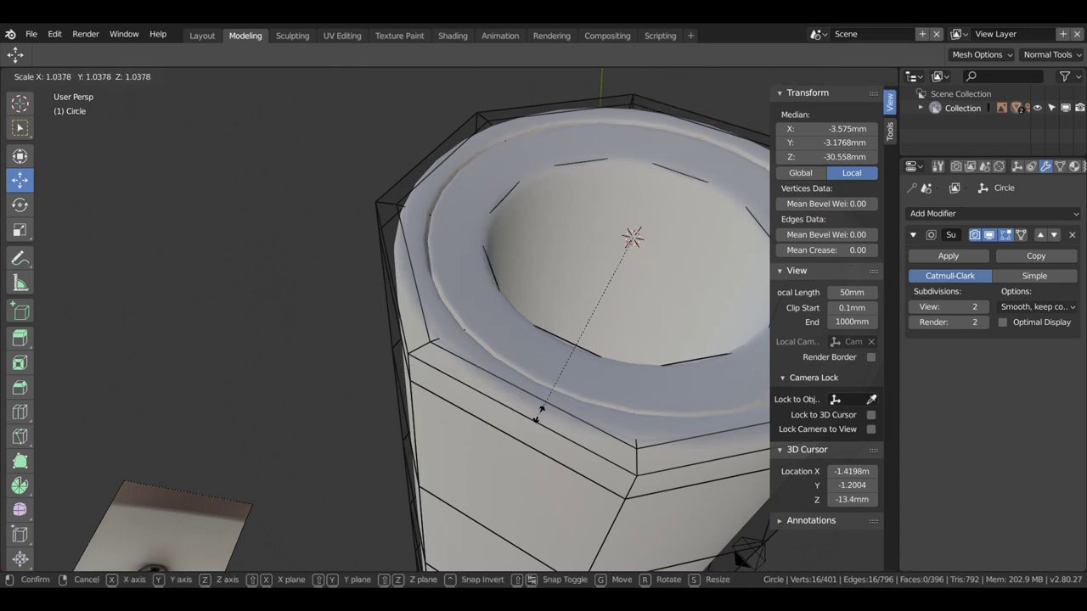
left_click(537, 416)
Step: Check the slightly widened rim in Object Mode, then return to Edit Mode
scroll(526, 416, "down", 3)
mouse_move(527, 416)
middle_mouse_down()
mouse_move(506, 416)
mouse_move(630, 411)
mouse_move(645, 383)
mouse_move(552, 359)
mouse_move(478, 376)
mouse_move(507, 388)
middle_mouse_up()
key("Tab")
scroll(537, 403, "down", 2)
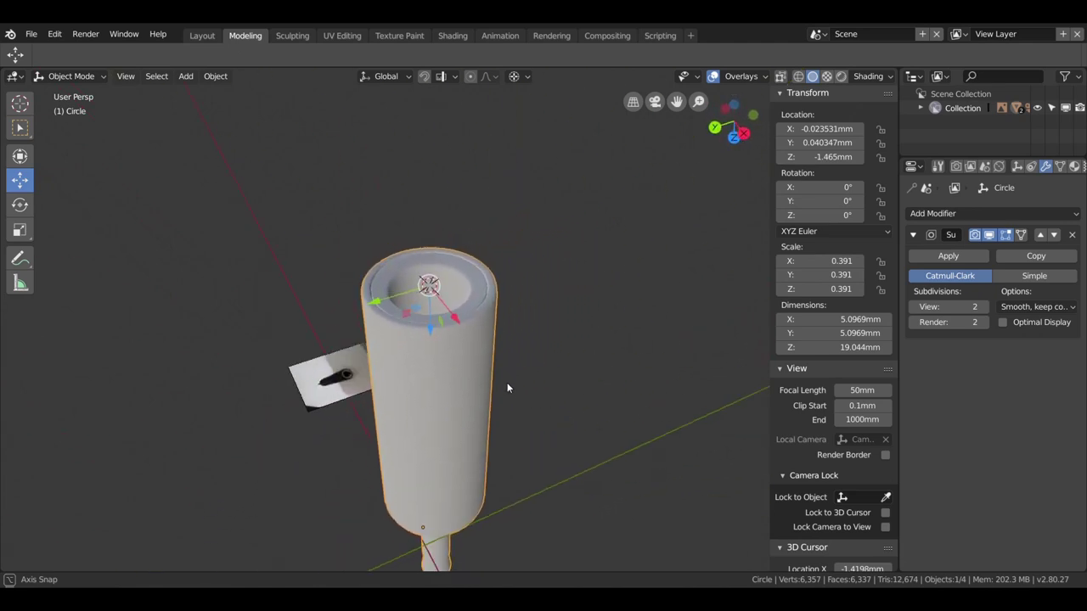
scroll(507, 388, "up", 3)
scroll(507, 388, "up", 3)
key("Tab")
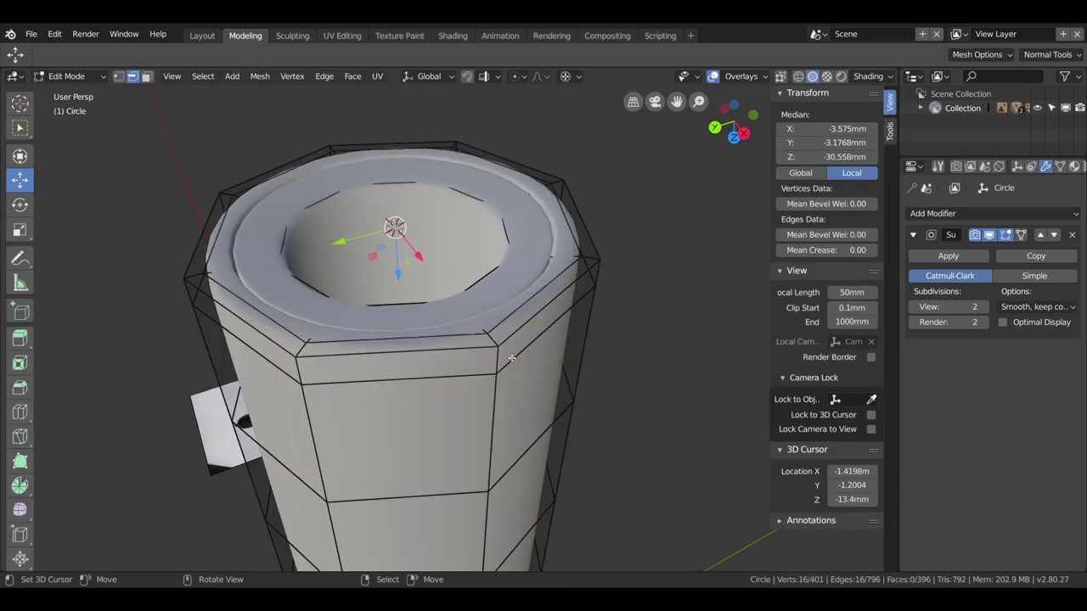
Step: Hide the modifier's edit-mode smoothing, select the rim-top face ring, and lower it about 0.084 mm along Z
left_click(989, 236)
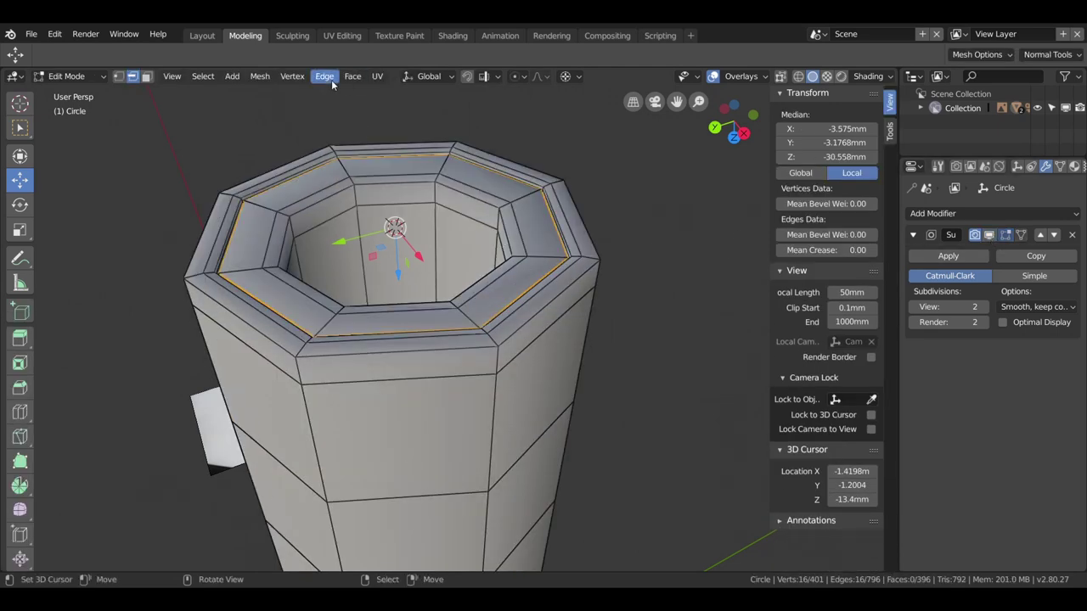
left_click(147, 76)
left_click(537, 240)
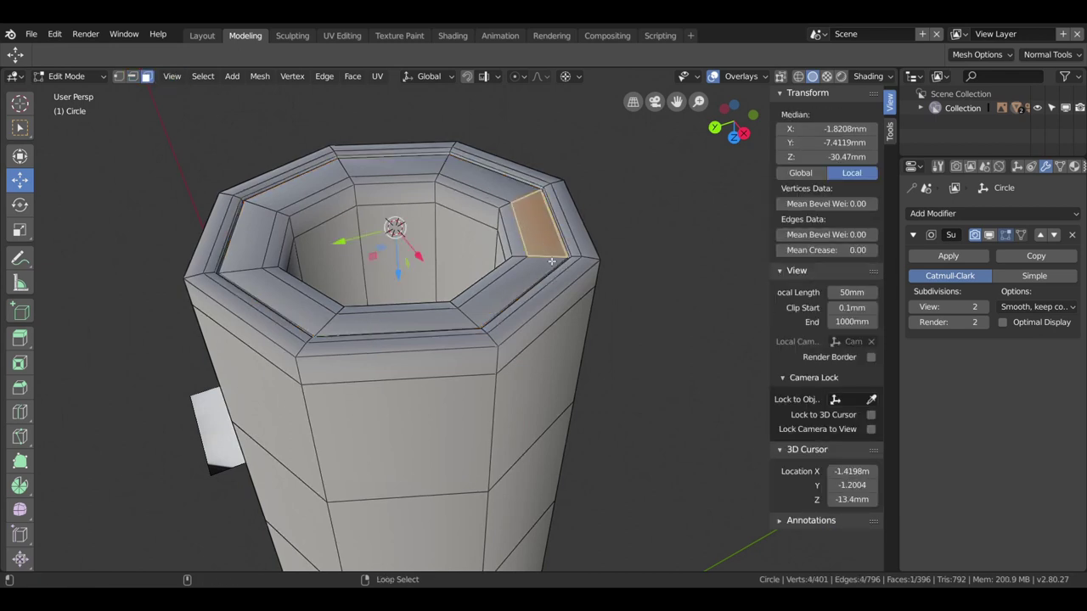
left_click(551, 260, "alt")
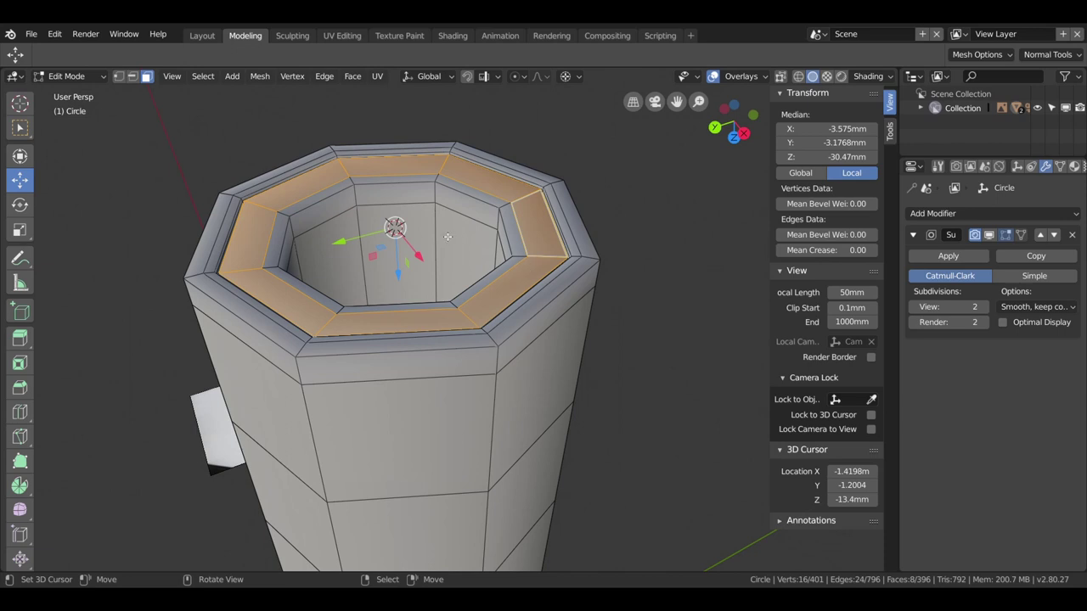
key("e")
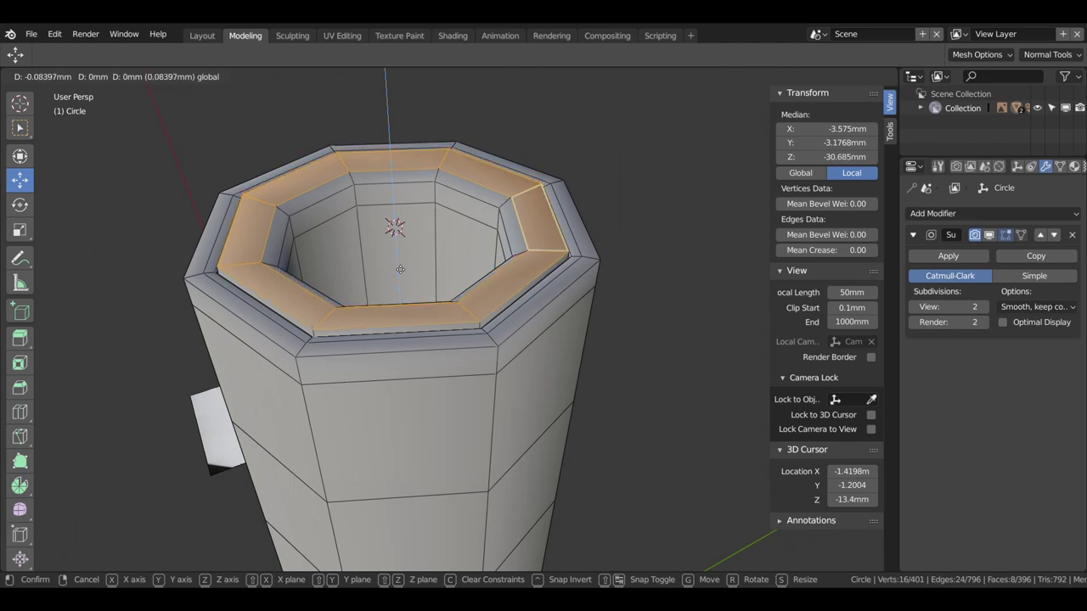
left_click(400, 269)
Step: Return to Object Mode and enable subdivision display to view the smoothed cup-shaped rim
key("Tab")
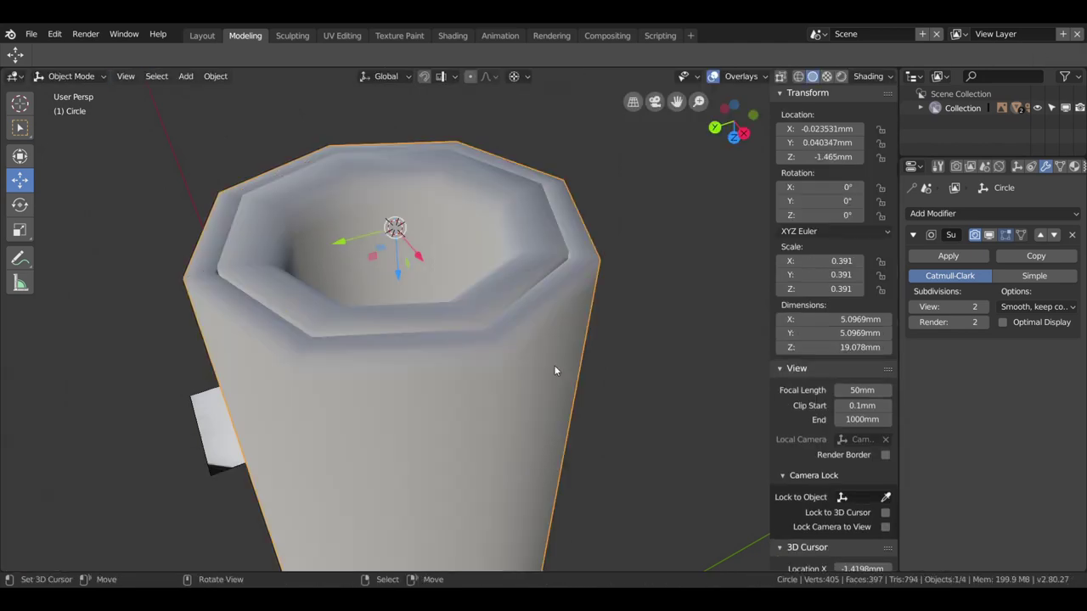
scroll(506, 319, "up", 5)
scroll(591, 341, "down", 4)
scroll(591, 341, "down", 1)
left_click(988, 235)
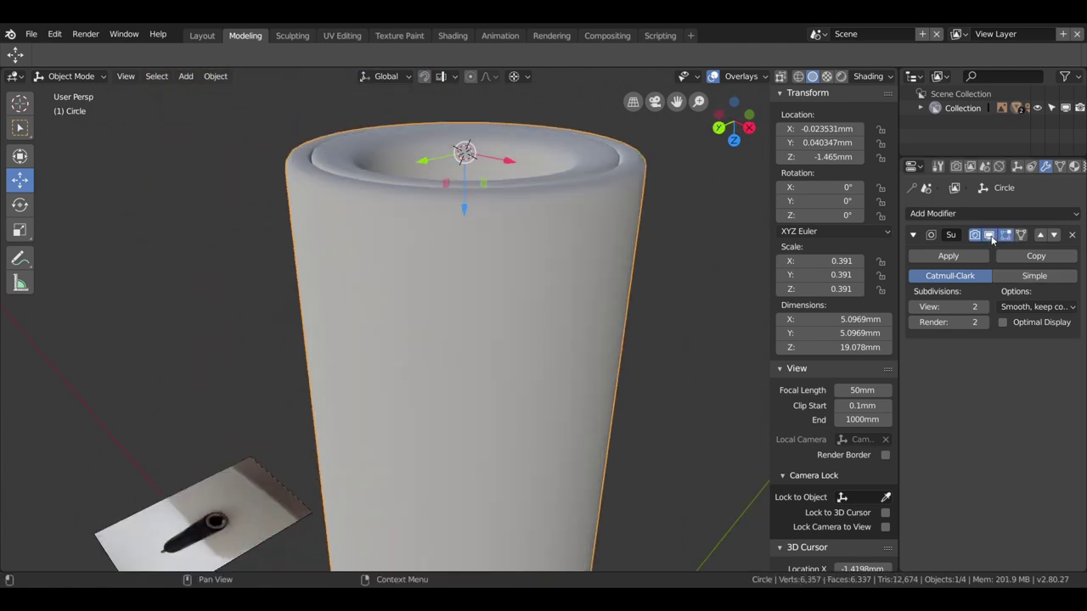
mouse_move(684, 272)
middle_mouse_down()
mouse_move(614, 275)
mouse_move(575, 303)
mouse_move(601, 357)
mouse_move(578, 394)
middle_mouse_up()
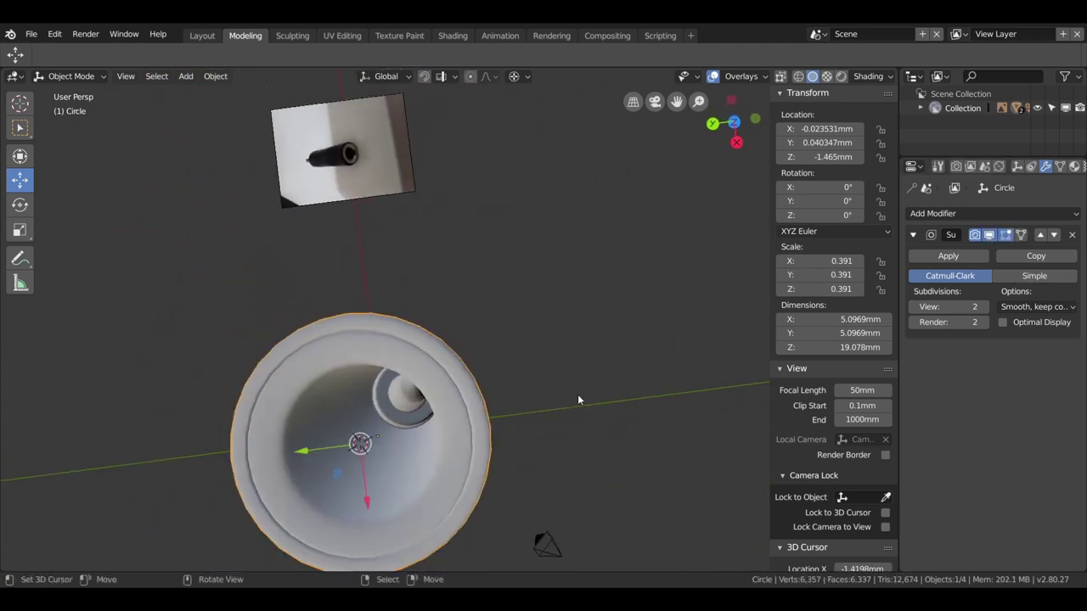
Step: Set the viewport shading to the red MatCap and deselect the finished pen model to inspect it
left_click(847, 76)
scroll(847, 161, "down", 1, "ctrl")
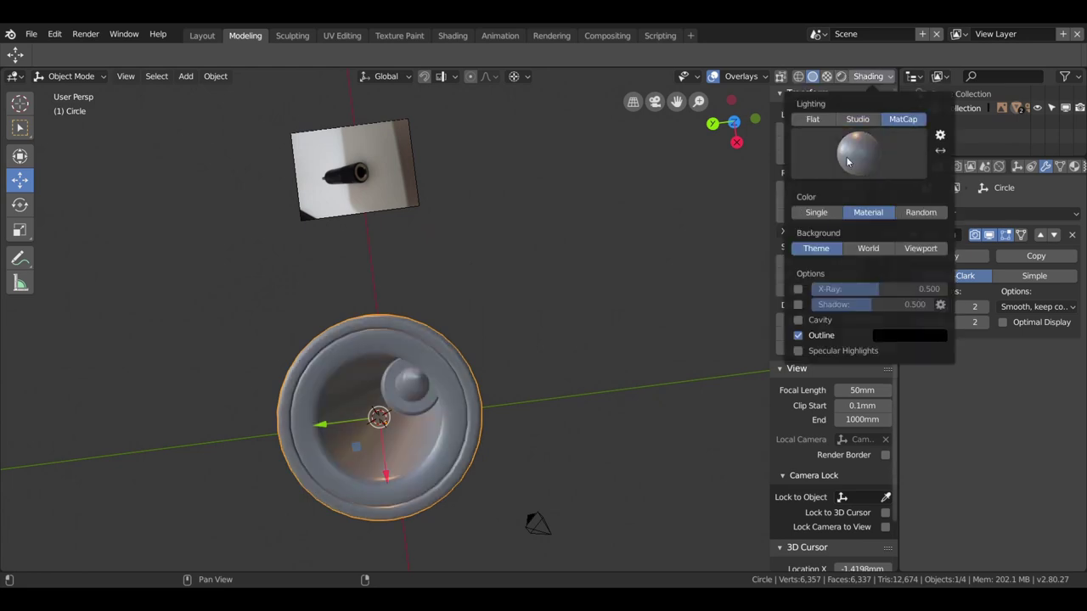
left_click(850, 159)
left_click(902, 246)
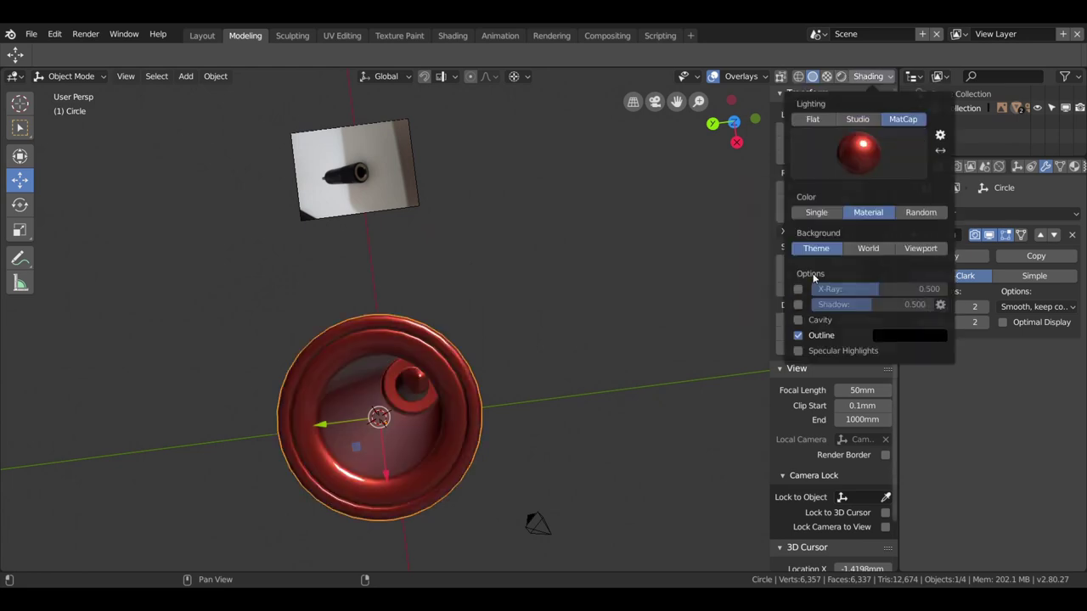
scroll(523, 383, "down", 2)
mouse_move(523, 382)
middle_mouse_down()
mouse_move(573, 312)
mouse_move(626, 298)
mouse_move(593, 293)
middle_mouse_up()
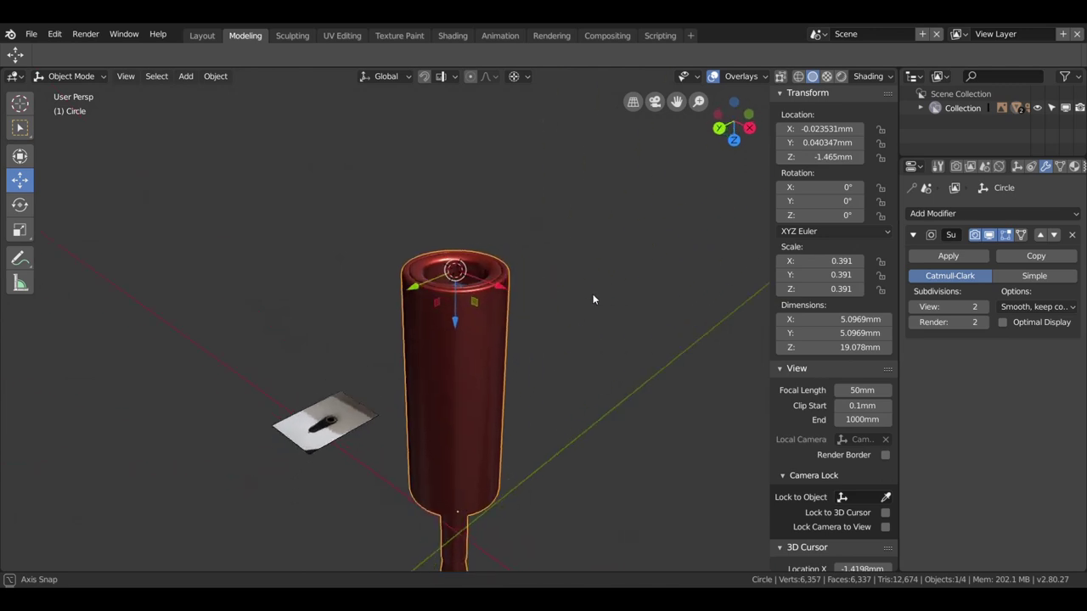
scroll(570, 298, "up", 2)
left_click(570, 292)
mouse_move(569, 292)
middle_mouse_down()
mouse_move(610, 330)
mouse_move(679, 341)
mouse_move(507, 351)
mouse_move(460, 321)
mouse_move(477, 286)
mouse_move(672, 301)
mouse_move(775, 282)
mouse_move(407, 388)
mouse_move(783, 392)
mouse_move(781, 427)
mouse_move(670, 410)
mouse_move(558, 315)
mouse_move(558, 343)
mouse_move(489, 374)
middle_mouse_up()
scroll(489, 375, "up", 2)
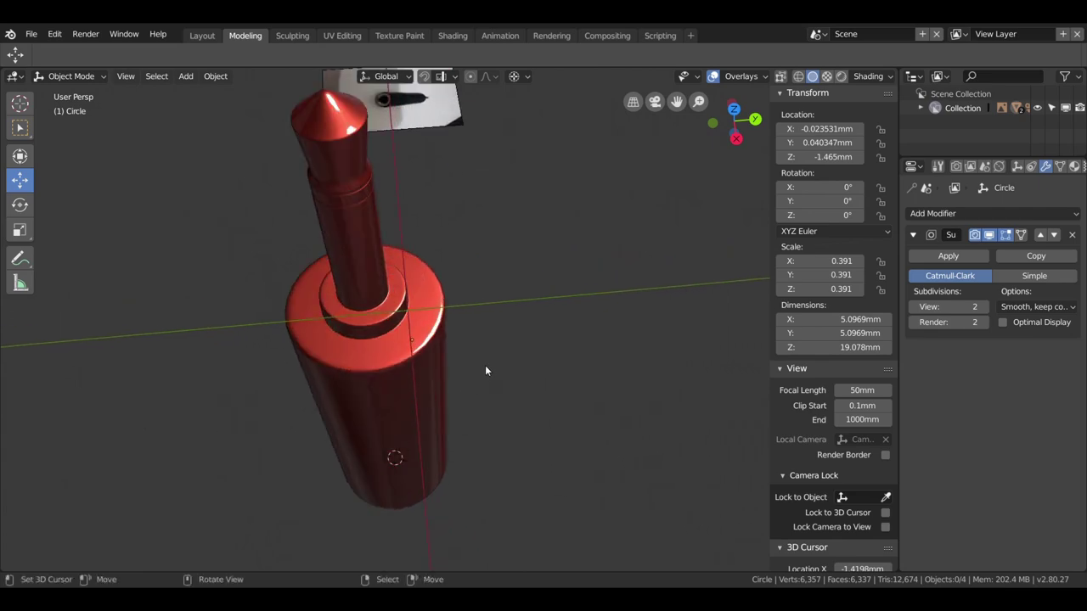
scroll(488, 374, "up", 2)
scroll(478, 371, "up", 3)
scroll(474, 375, "up", 3)
mouse_move(472, 375)
middle_mouse_down()
mouse_move(366, 357)
mouse_move(407, 357)
mouse_move(379, 363)
mouse_move(395, 301)
mouse_move(381, 298)
mouse_move(466, 292)
mouse_move(371, 311)
mouse_move(382, 353)
mouse_move(394, 353)
middle_mouse_up()
mouse_move(543, 254)
middle_mouse_down()
mouse_move(586, 237)
mouse_move(537, 247)
middle_mouse_up()
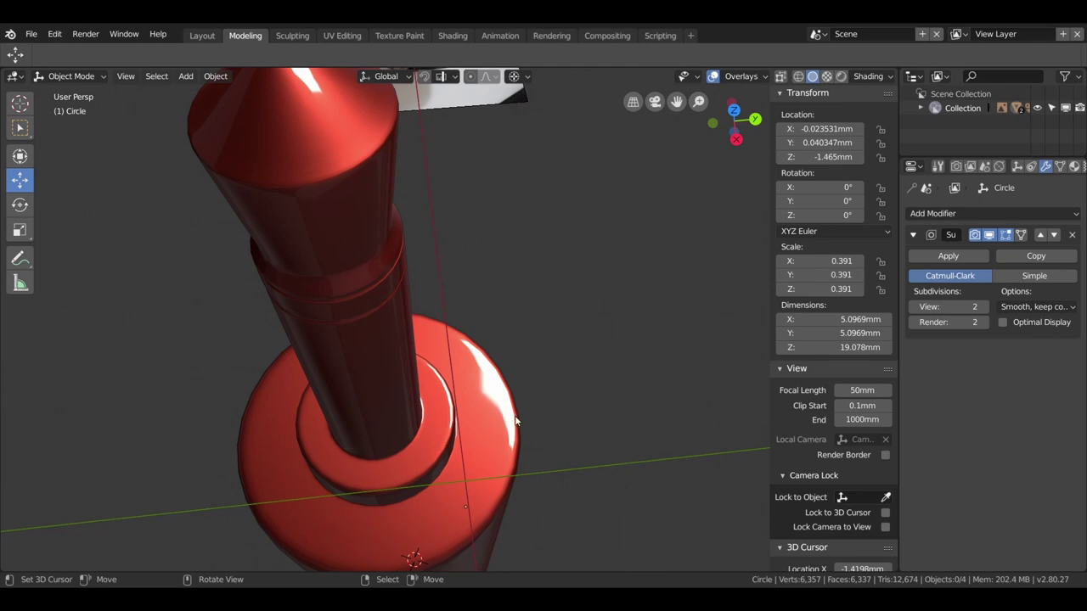
left_click(984, 307)
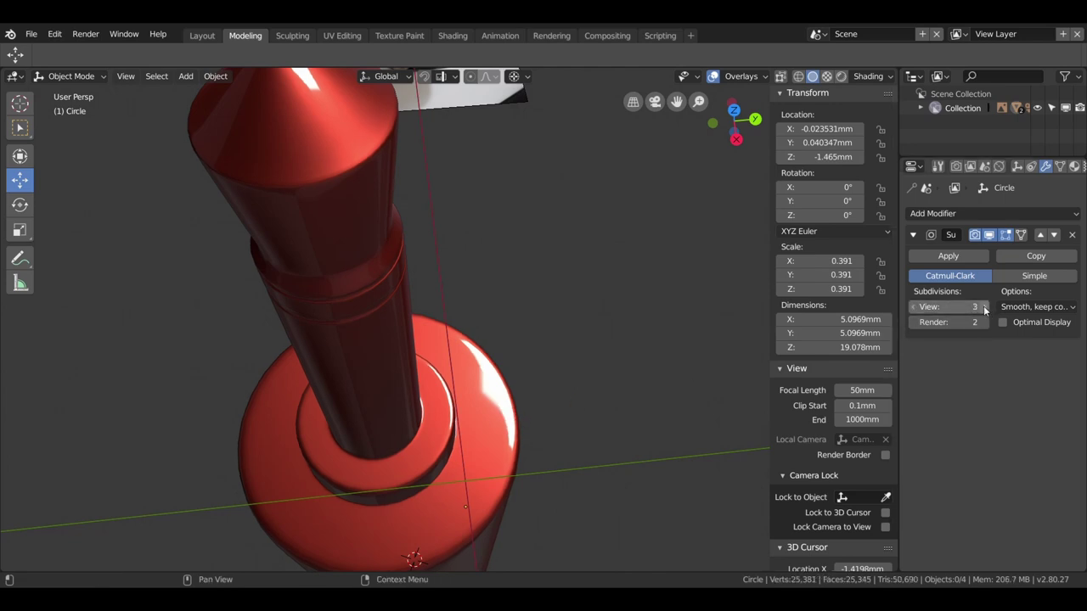
left_click(915, 307)
scroll(586, 338, "down", 5)
mouse_move(586, 339)
middle_mouse_down()
mouse_move(598, 335)
mouse_move(457, 245)
mouse_move(696, 279)
mouse_move(687, 320)
mouse_move(658, 338)
middle_mouse_up()
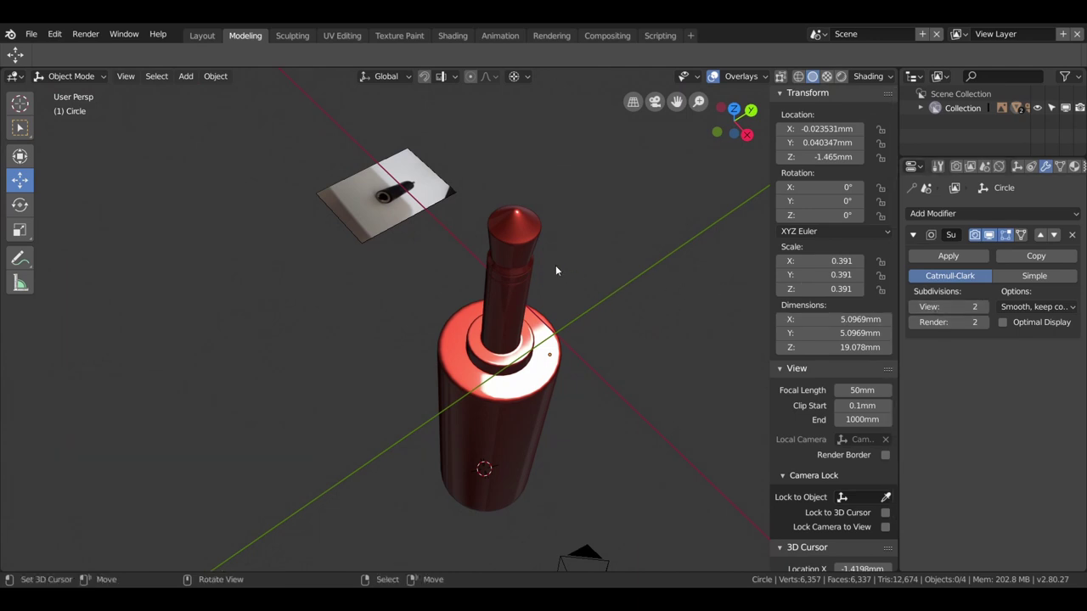
scroll(637, 313, "up", 1)
mouse_move(638, 313)
middle_mouse_down()
mouse_move(568, 301)
mouse_move(572, 273)
mouse_move(606, 246)
mouse_move(660, 250)
mouse_move(682, 281)
mouse_move(628, 307)
mouse_move(573, 308)
middle_mouse_up()
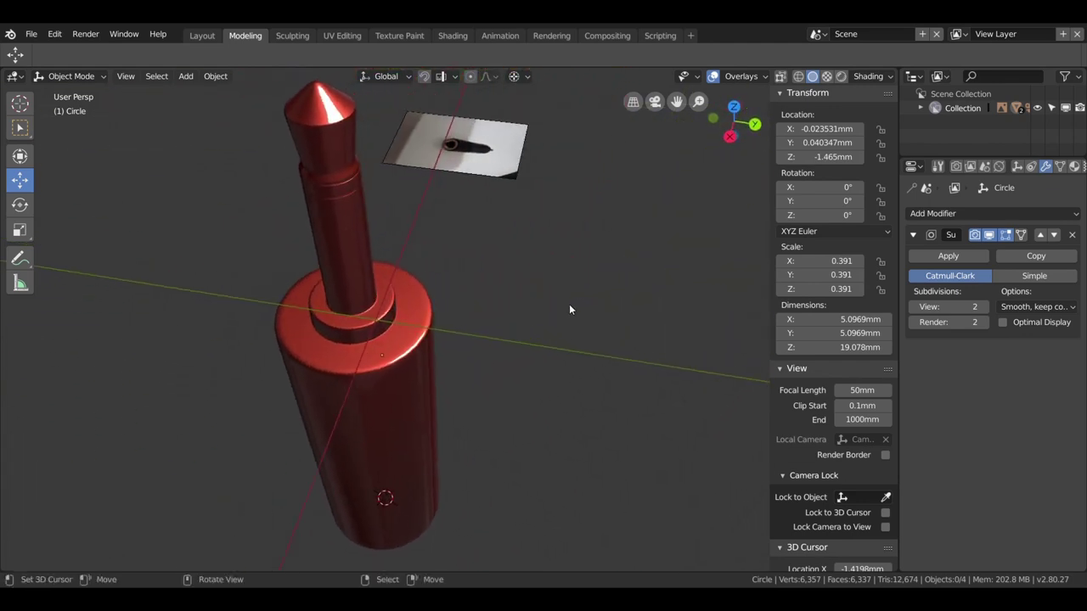